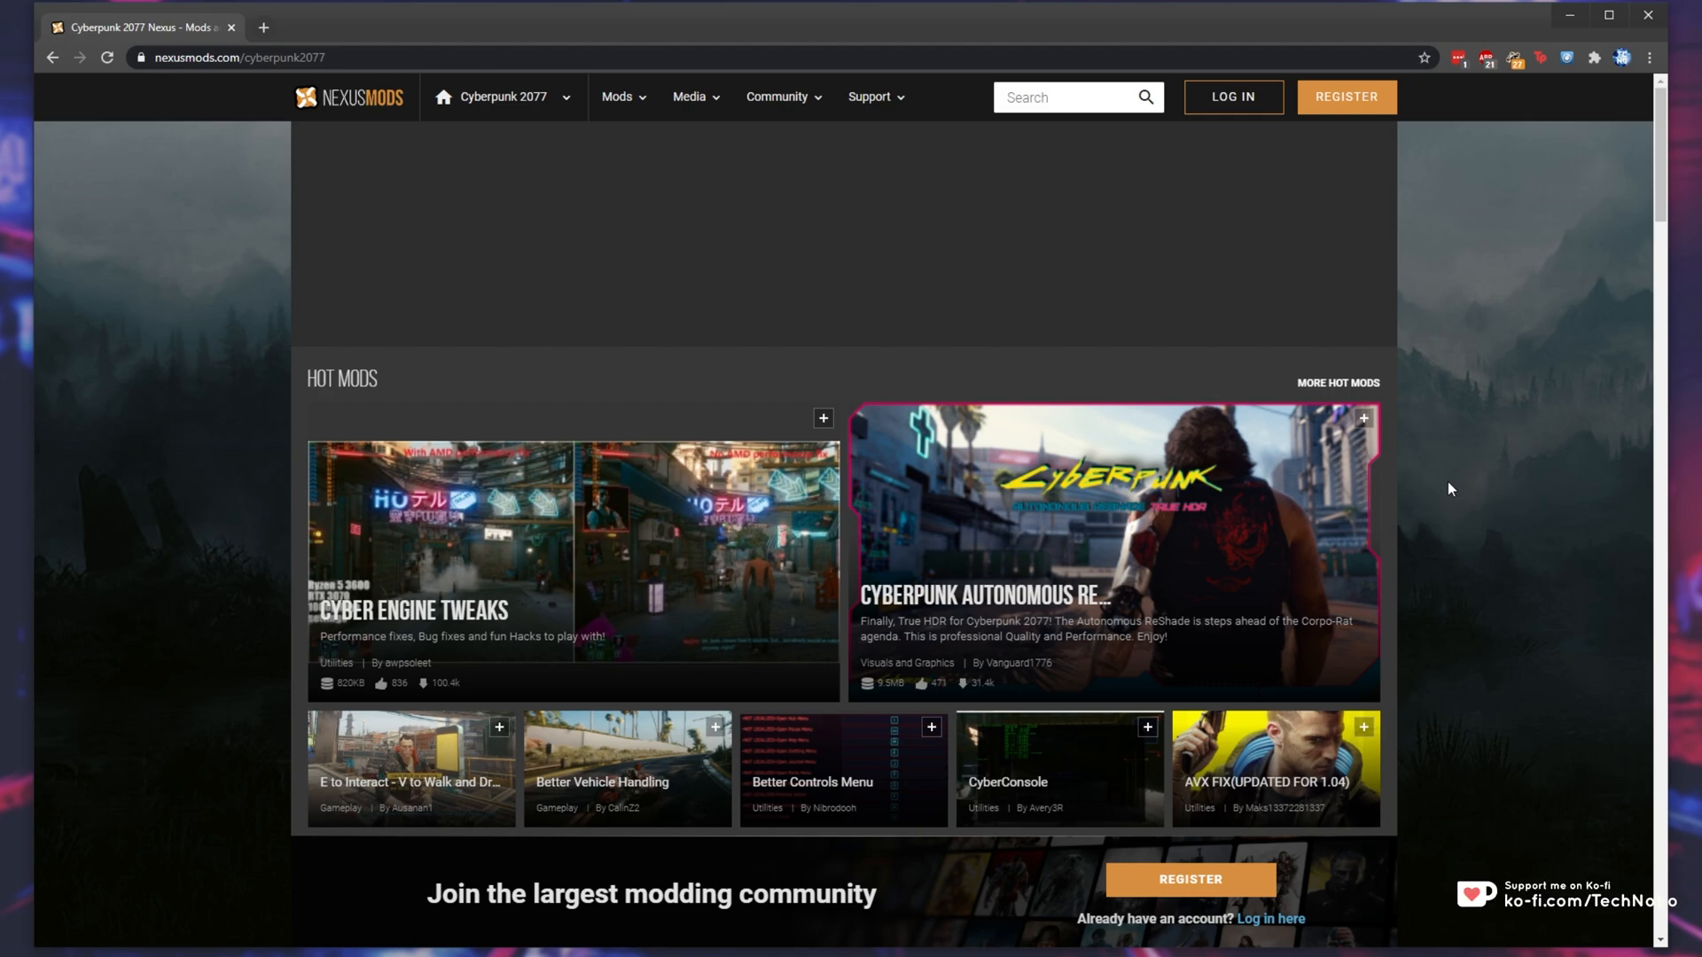
- Browse today's new Cyberpunk 2077 mods and open Immersive Lighting and Colors - Preset Pack in a new tab
scroll(991, 600, "down", 3)
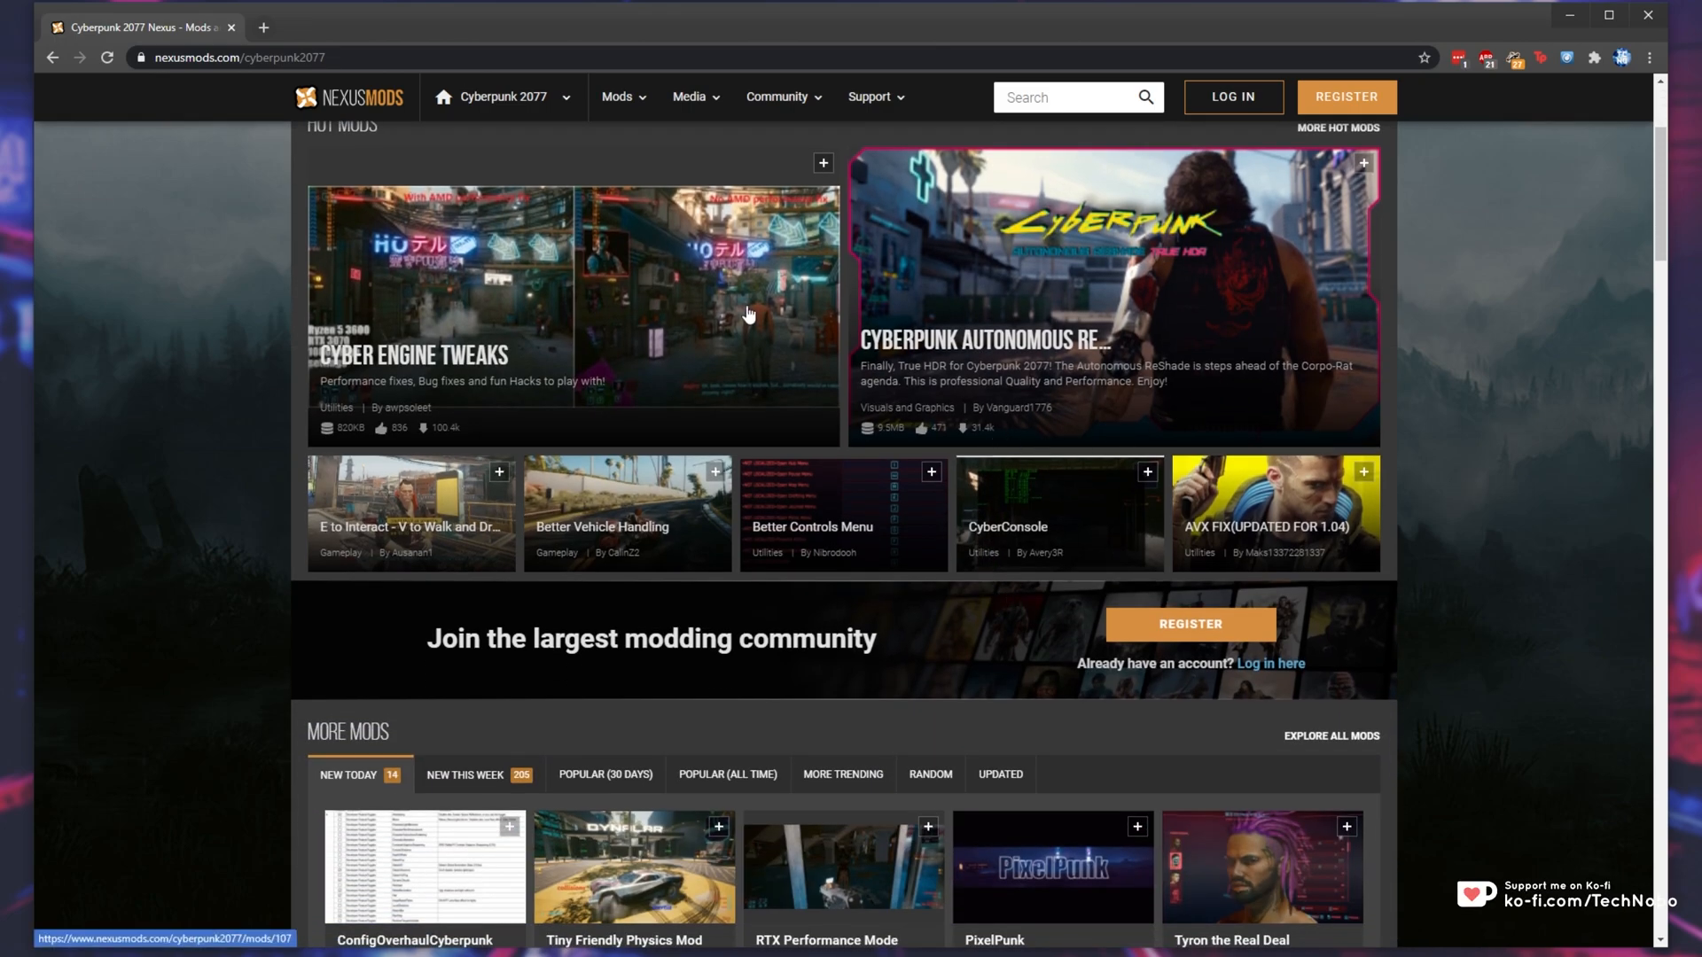
scroll(837, 711, "down", 3)
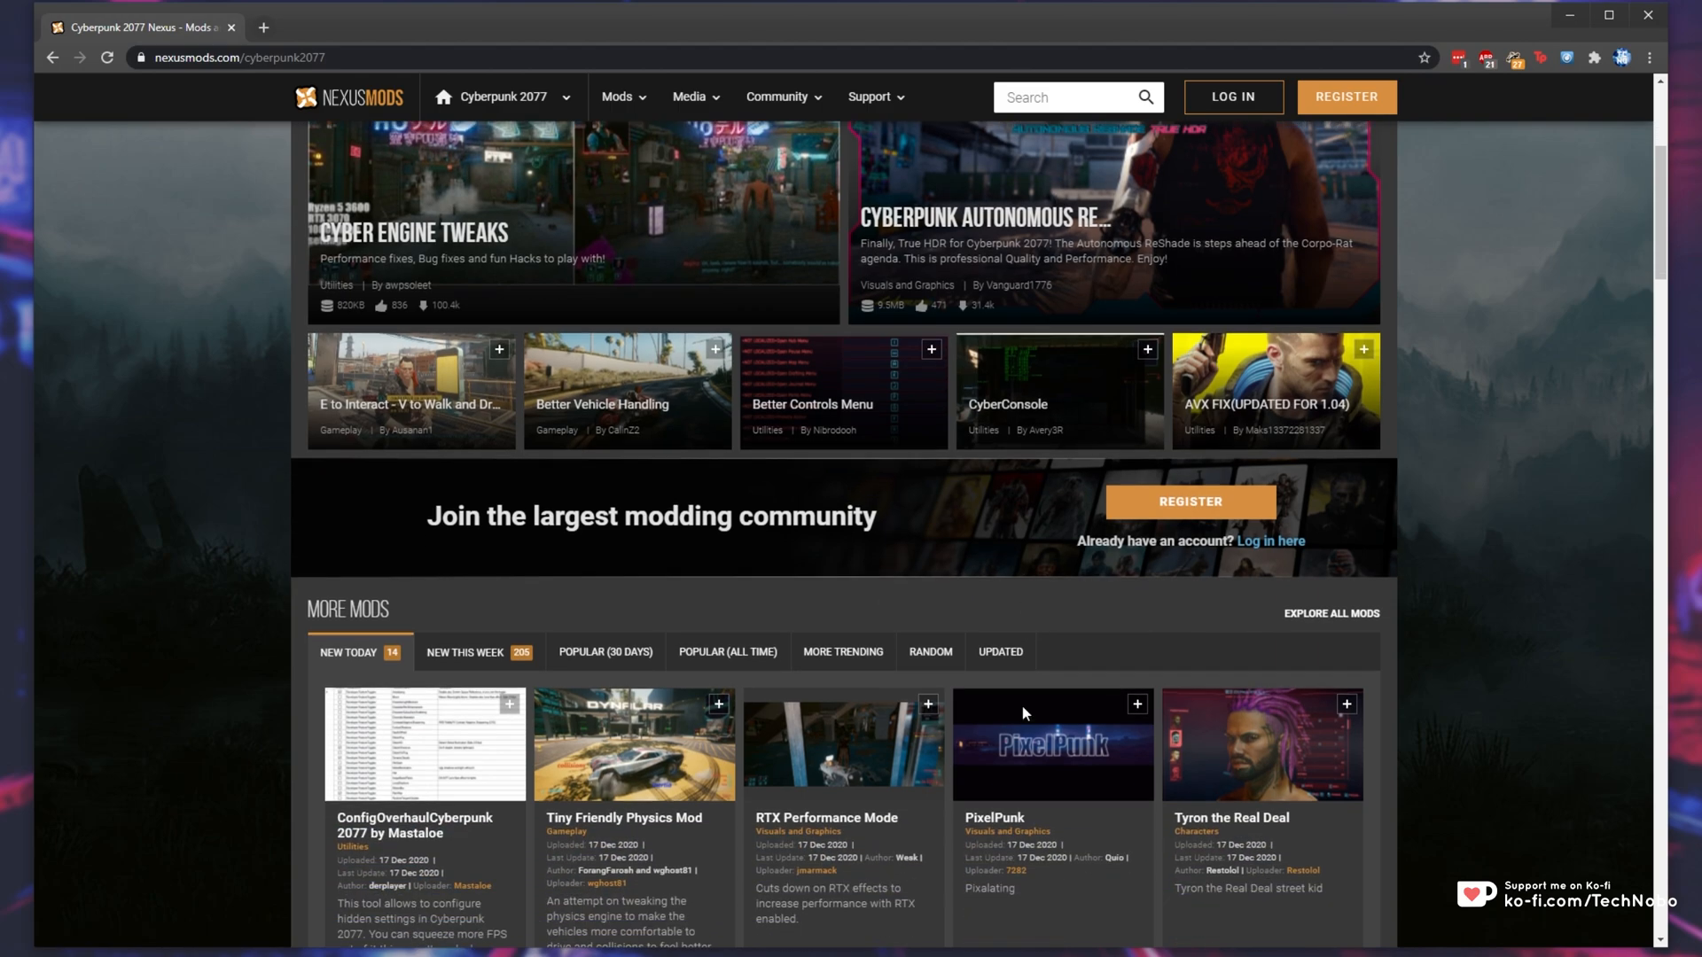
scroll(1167, 732, "down", 3)
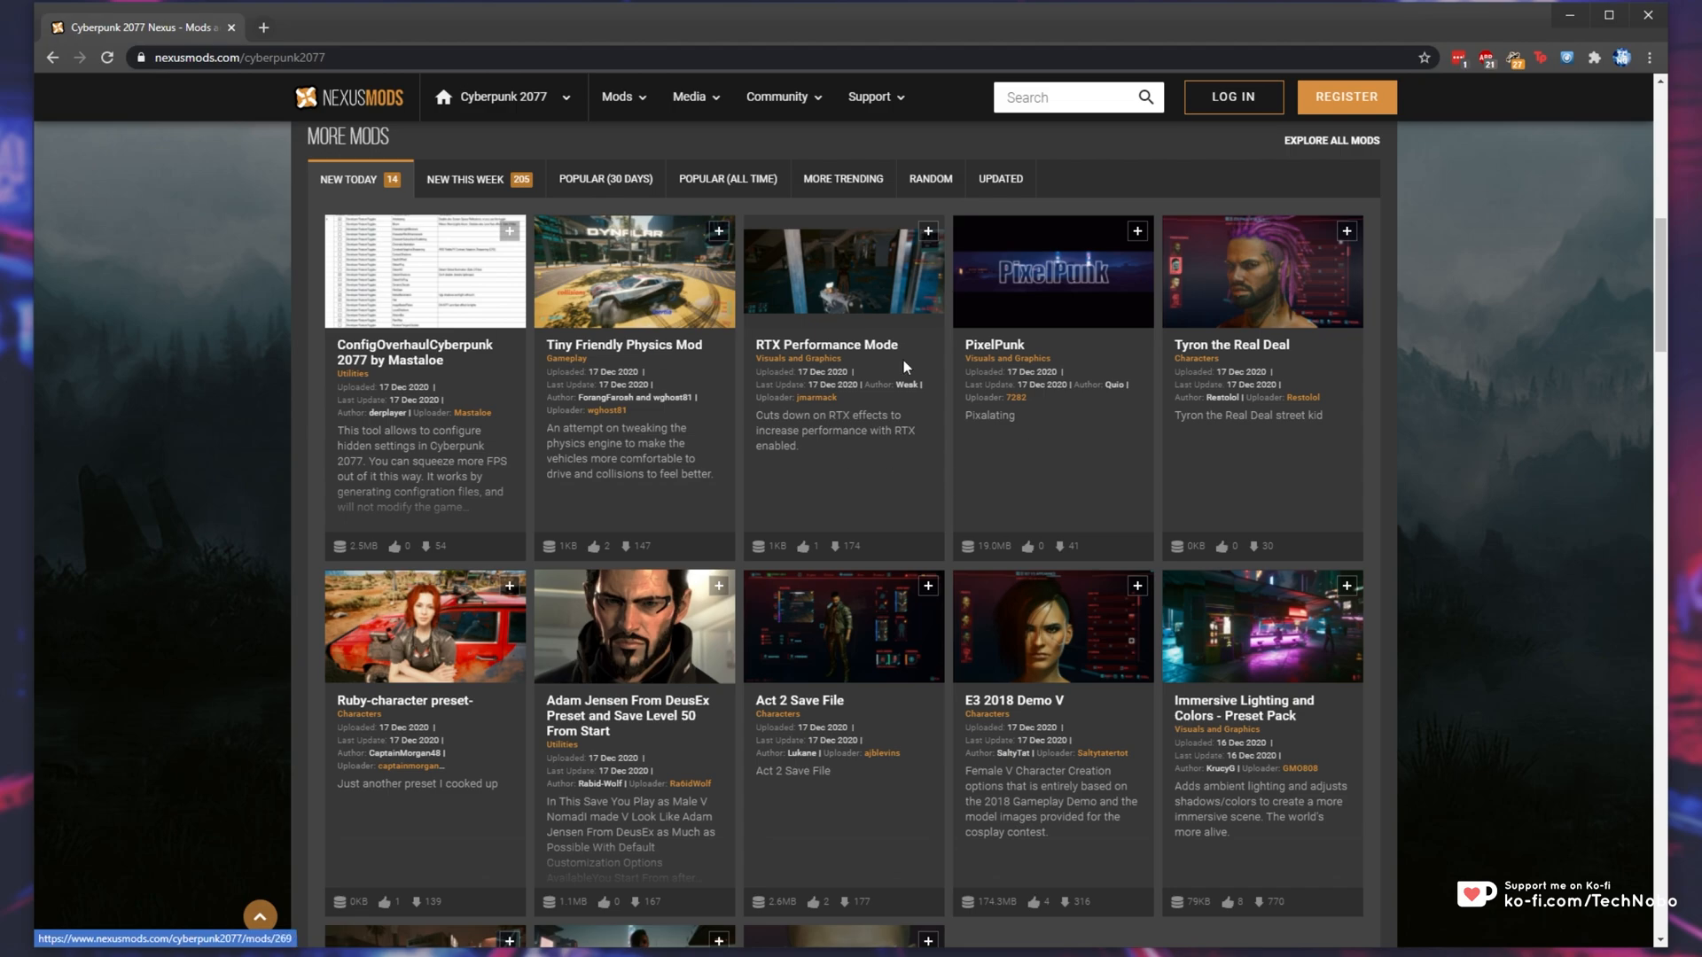
scroll(1553, 527, "down", 2)
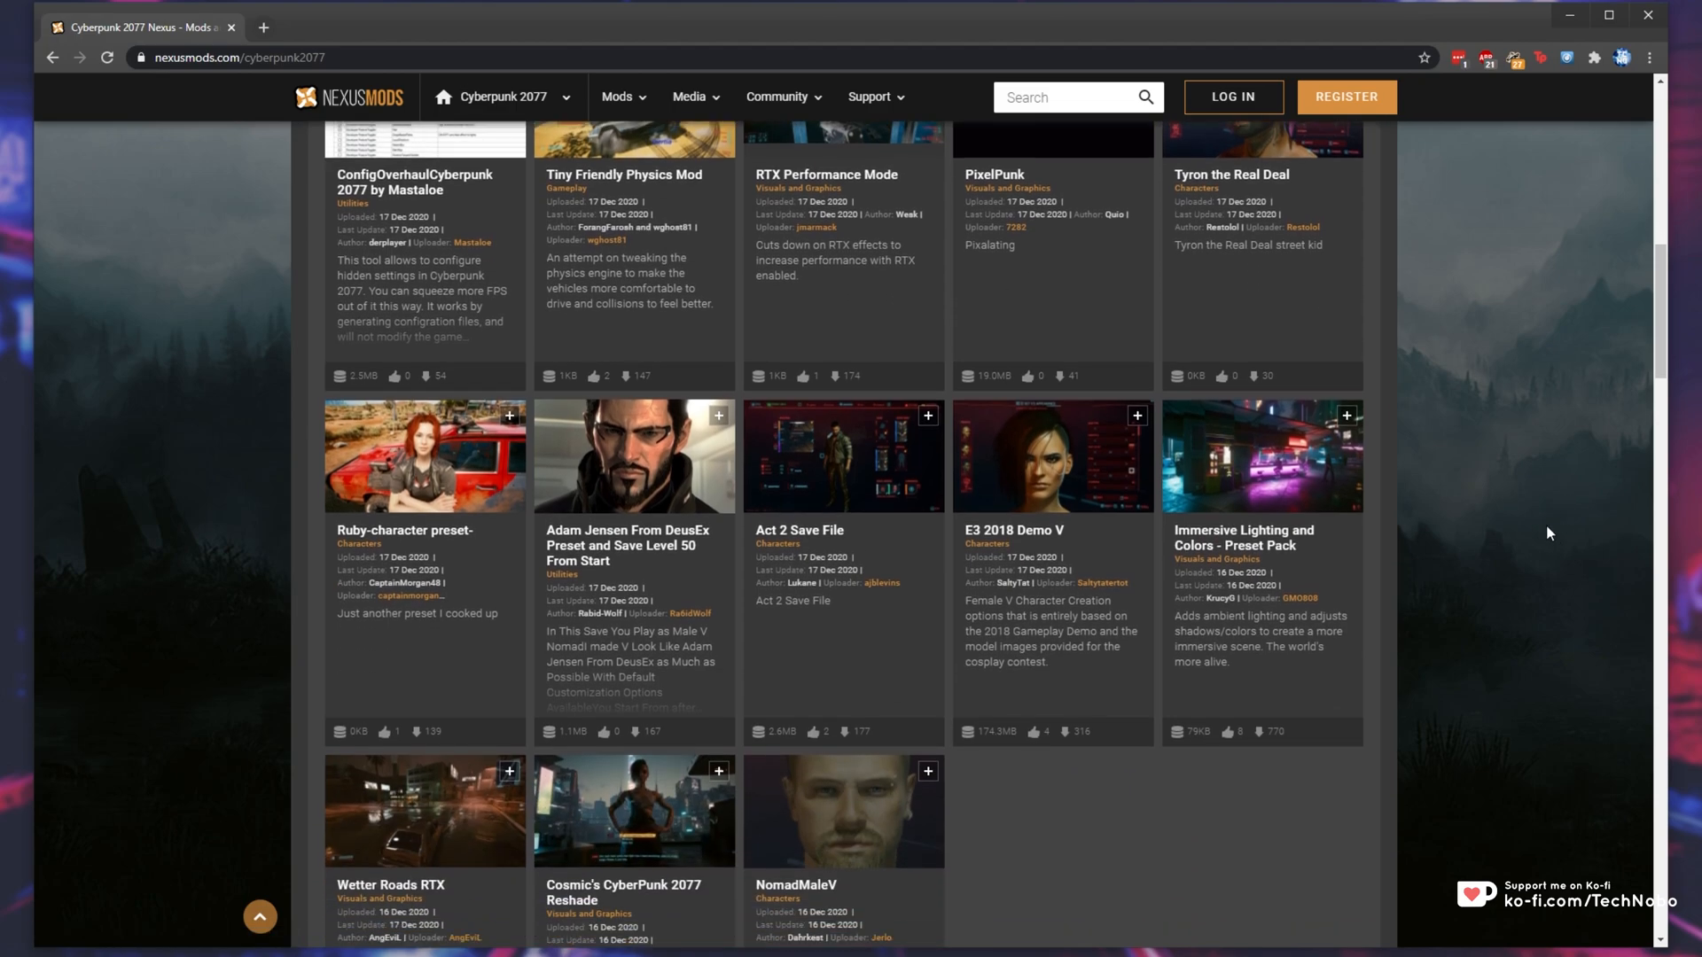
right_click(1237, 470)
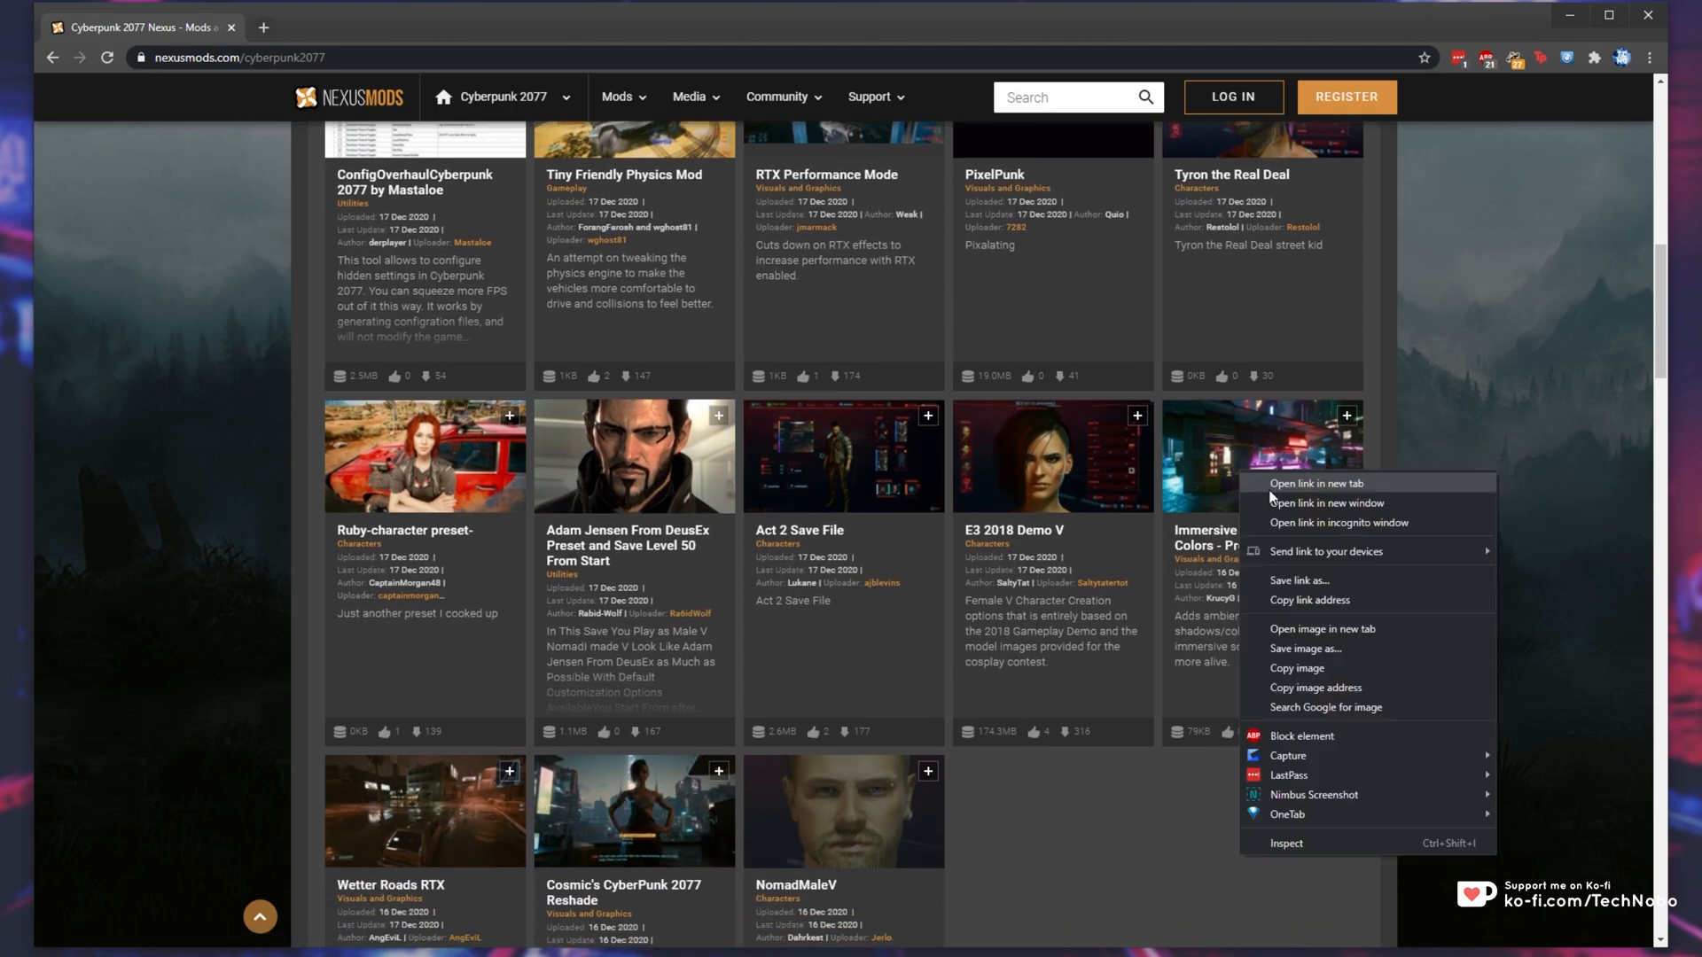
left_click(1277, 484)
- List the mods new this week and open CYBERPUNK 2077 RESHADE CINEMATIC (AKIRA Mod) and Enhanced Night City Reshade in new tabs
scroll(938, 665, "up", 5)
left_click(505, 521)
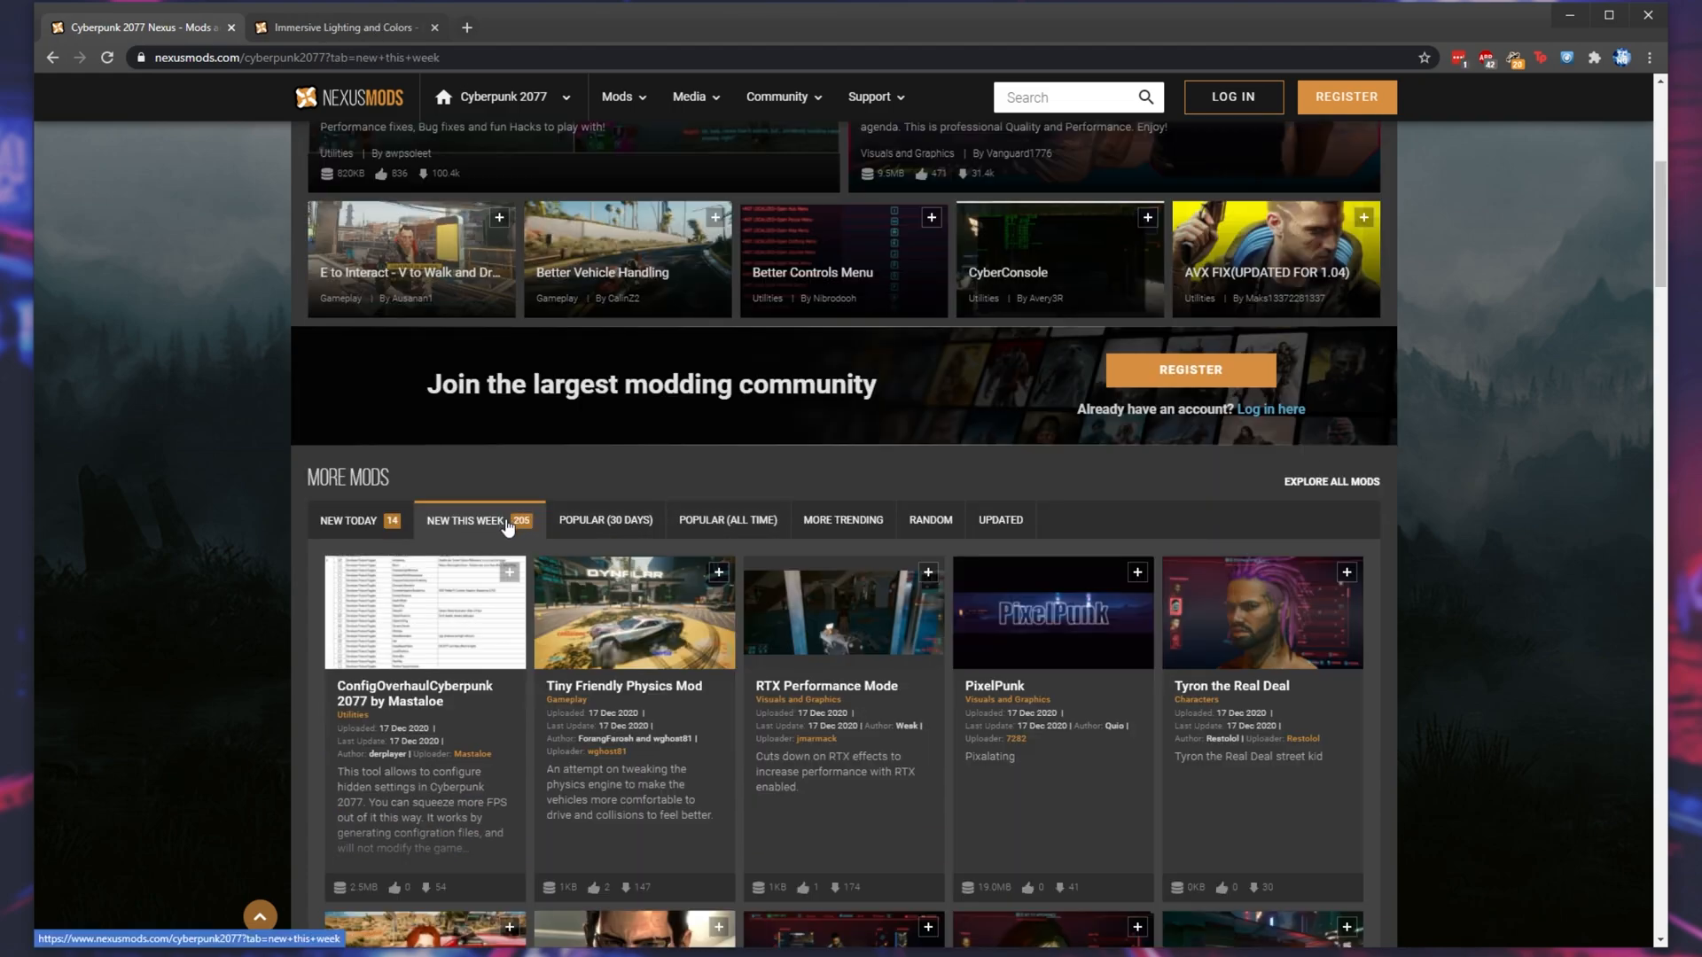
scroll(514, 532, "down", 8)
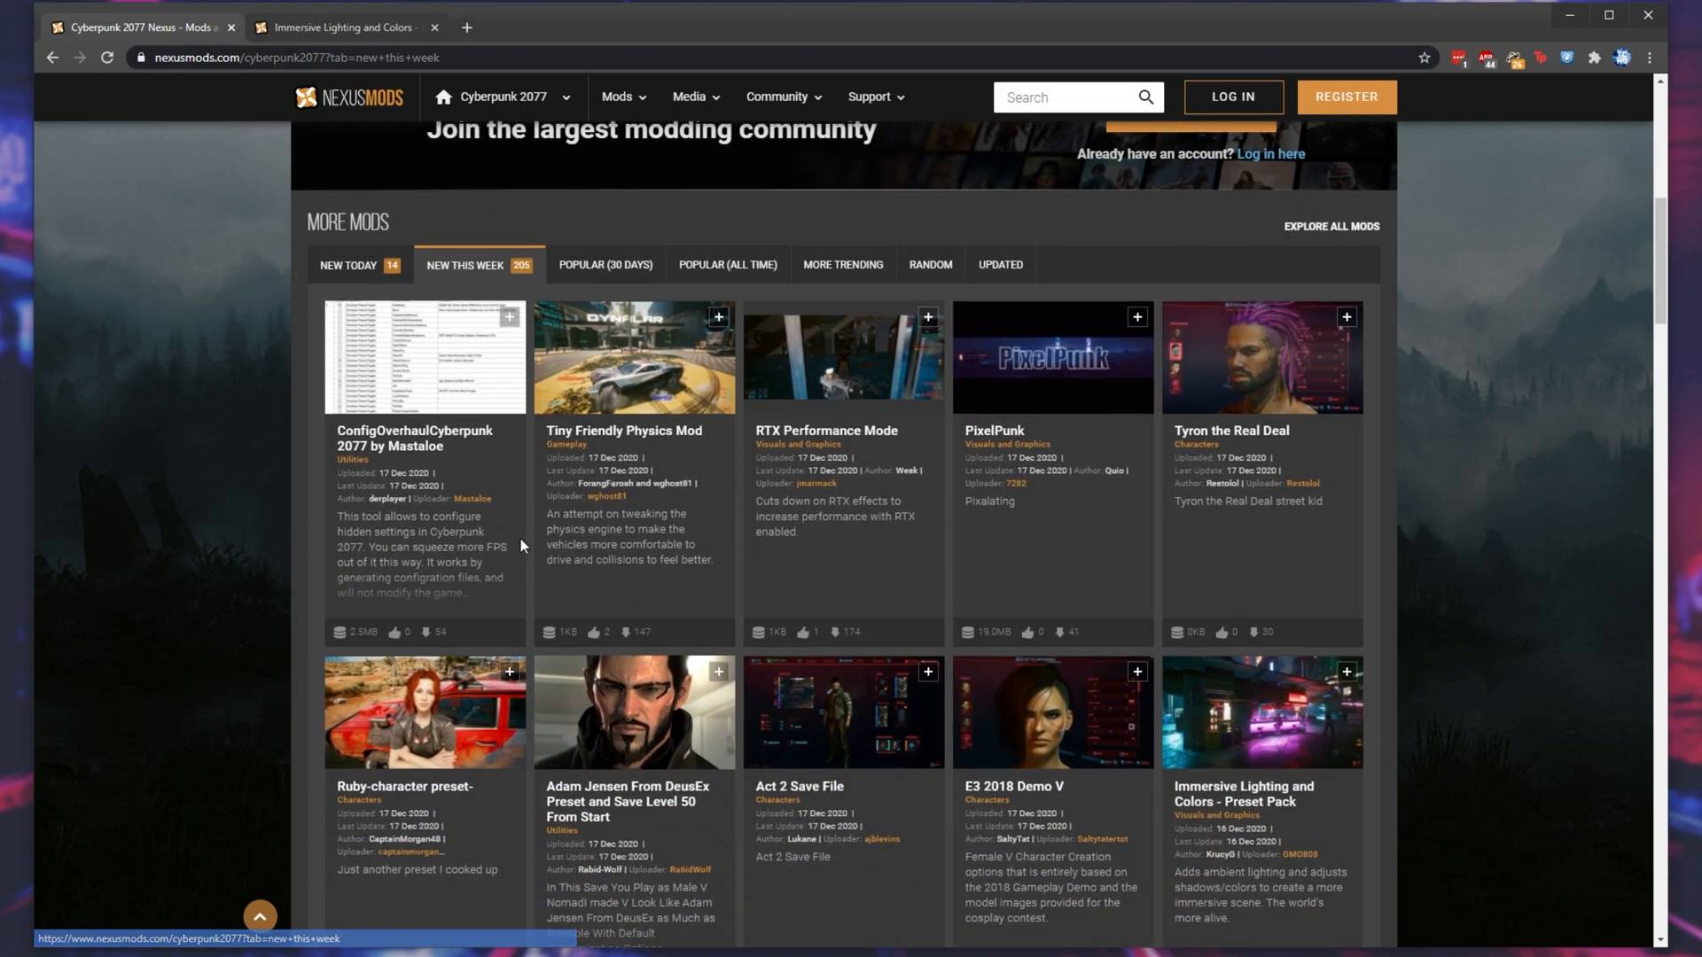
scroll(602, 620, "down", 4)
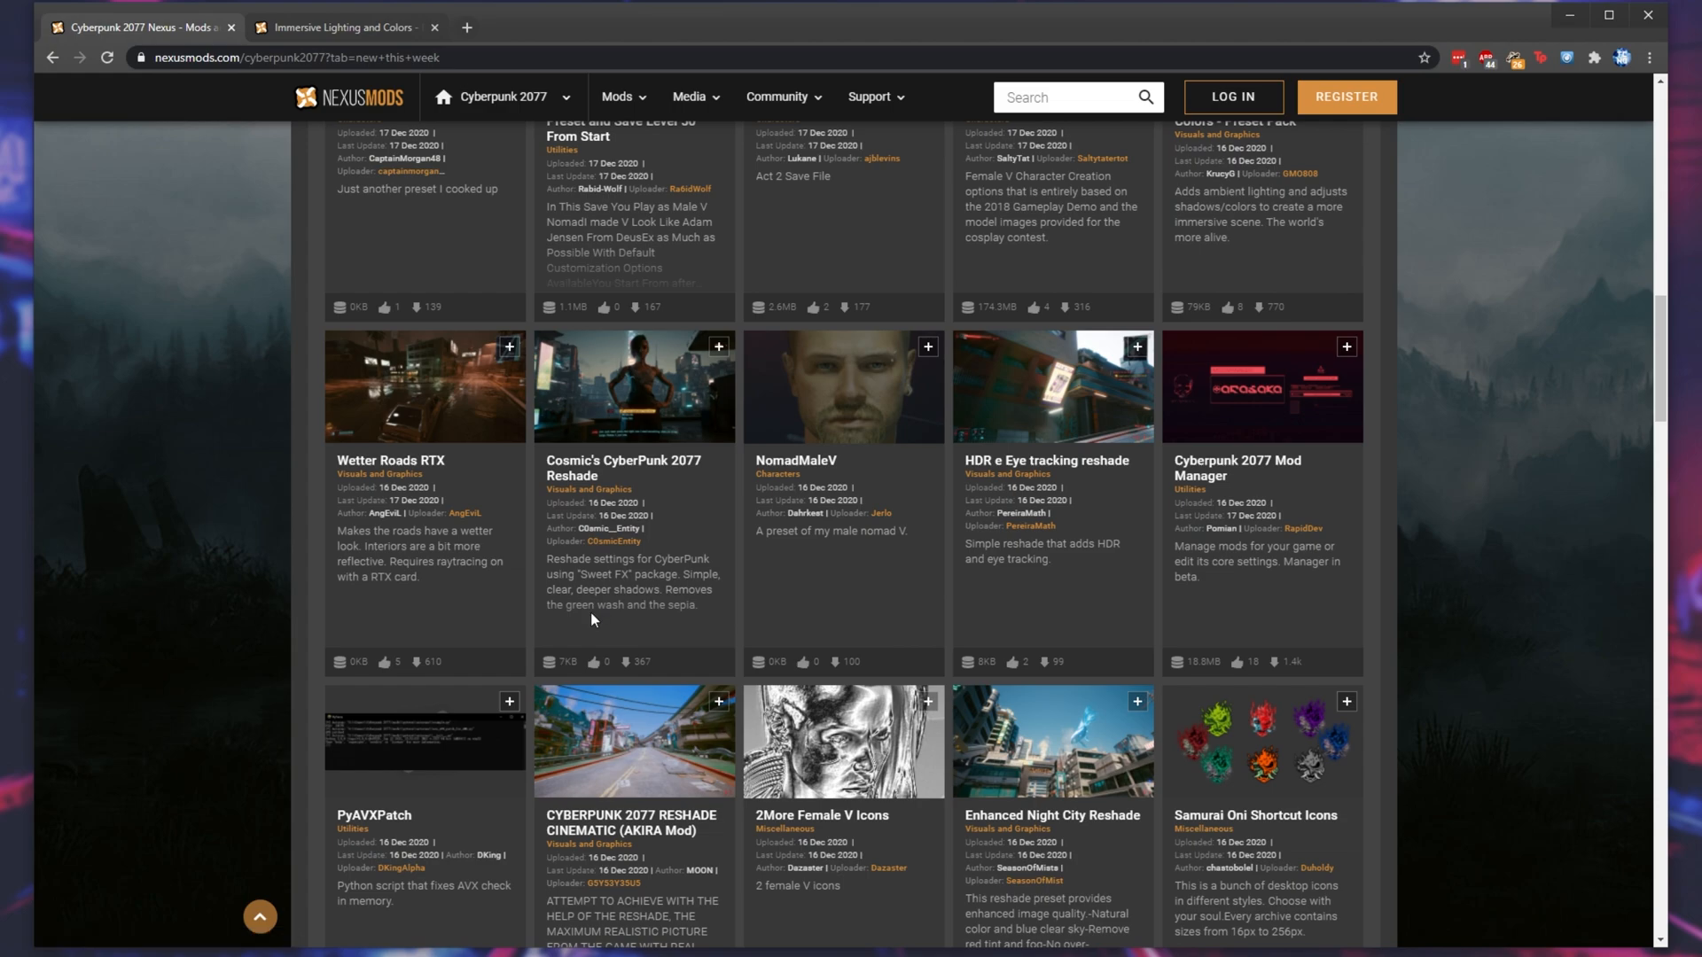
scroll(798, 736, "down", 2)
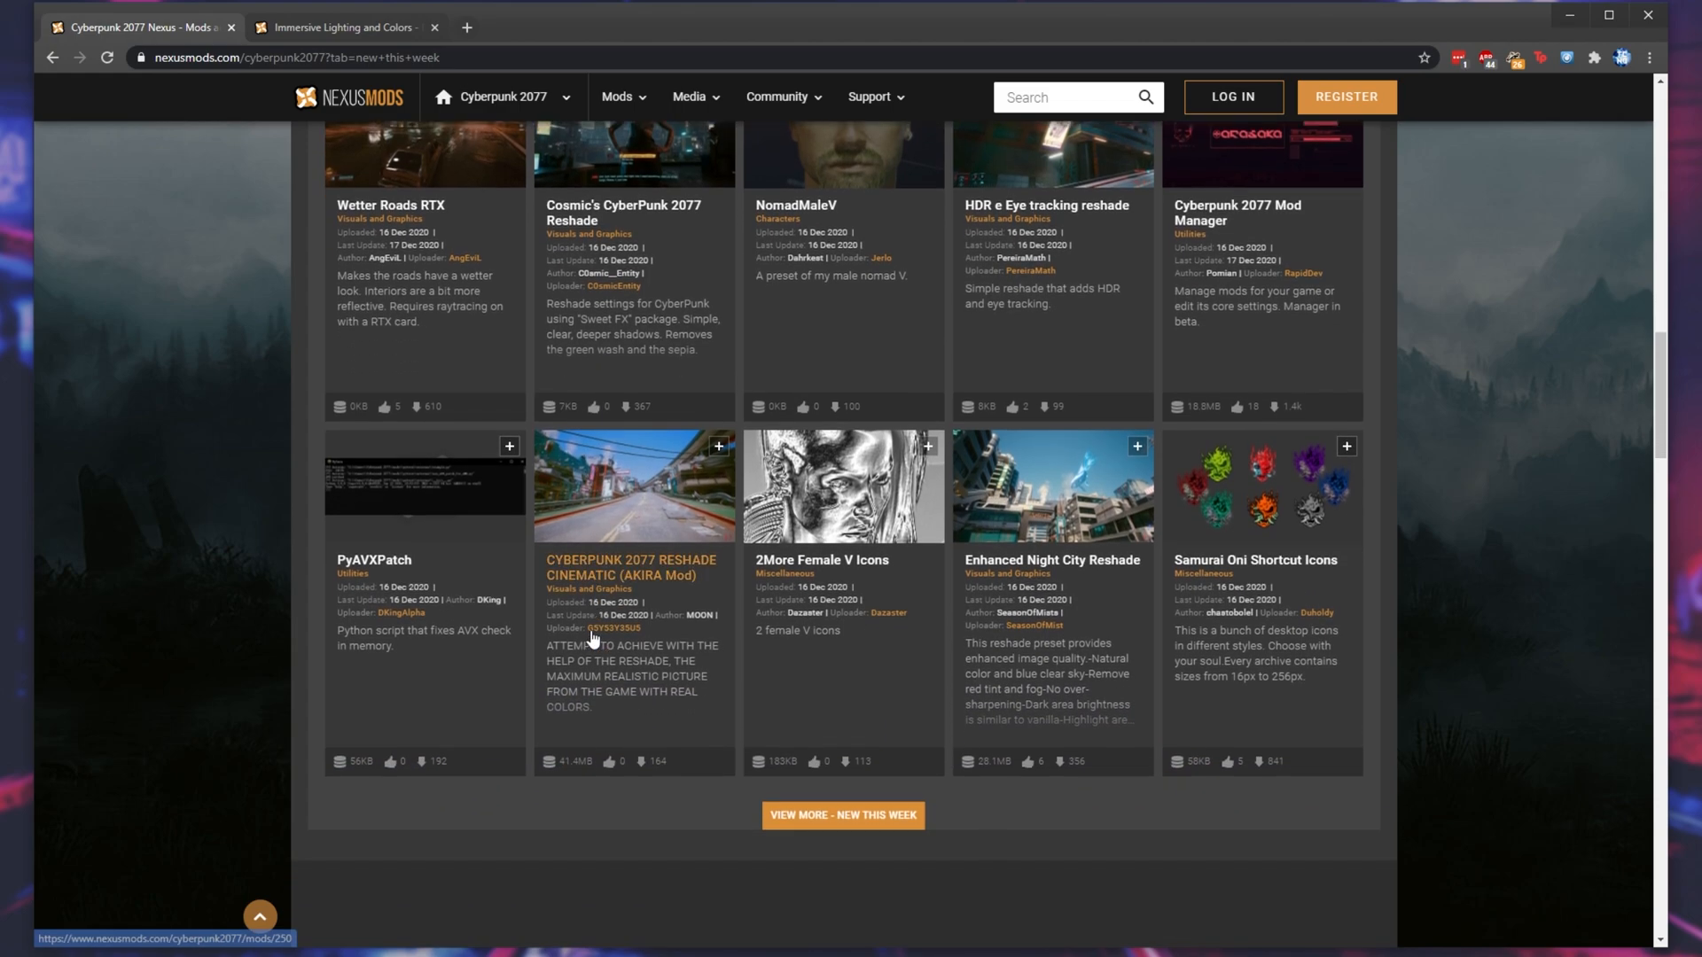
middle_click(683, 498)
middle_click(845, 823)
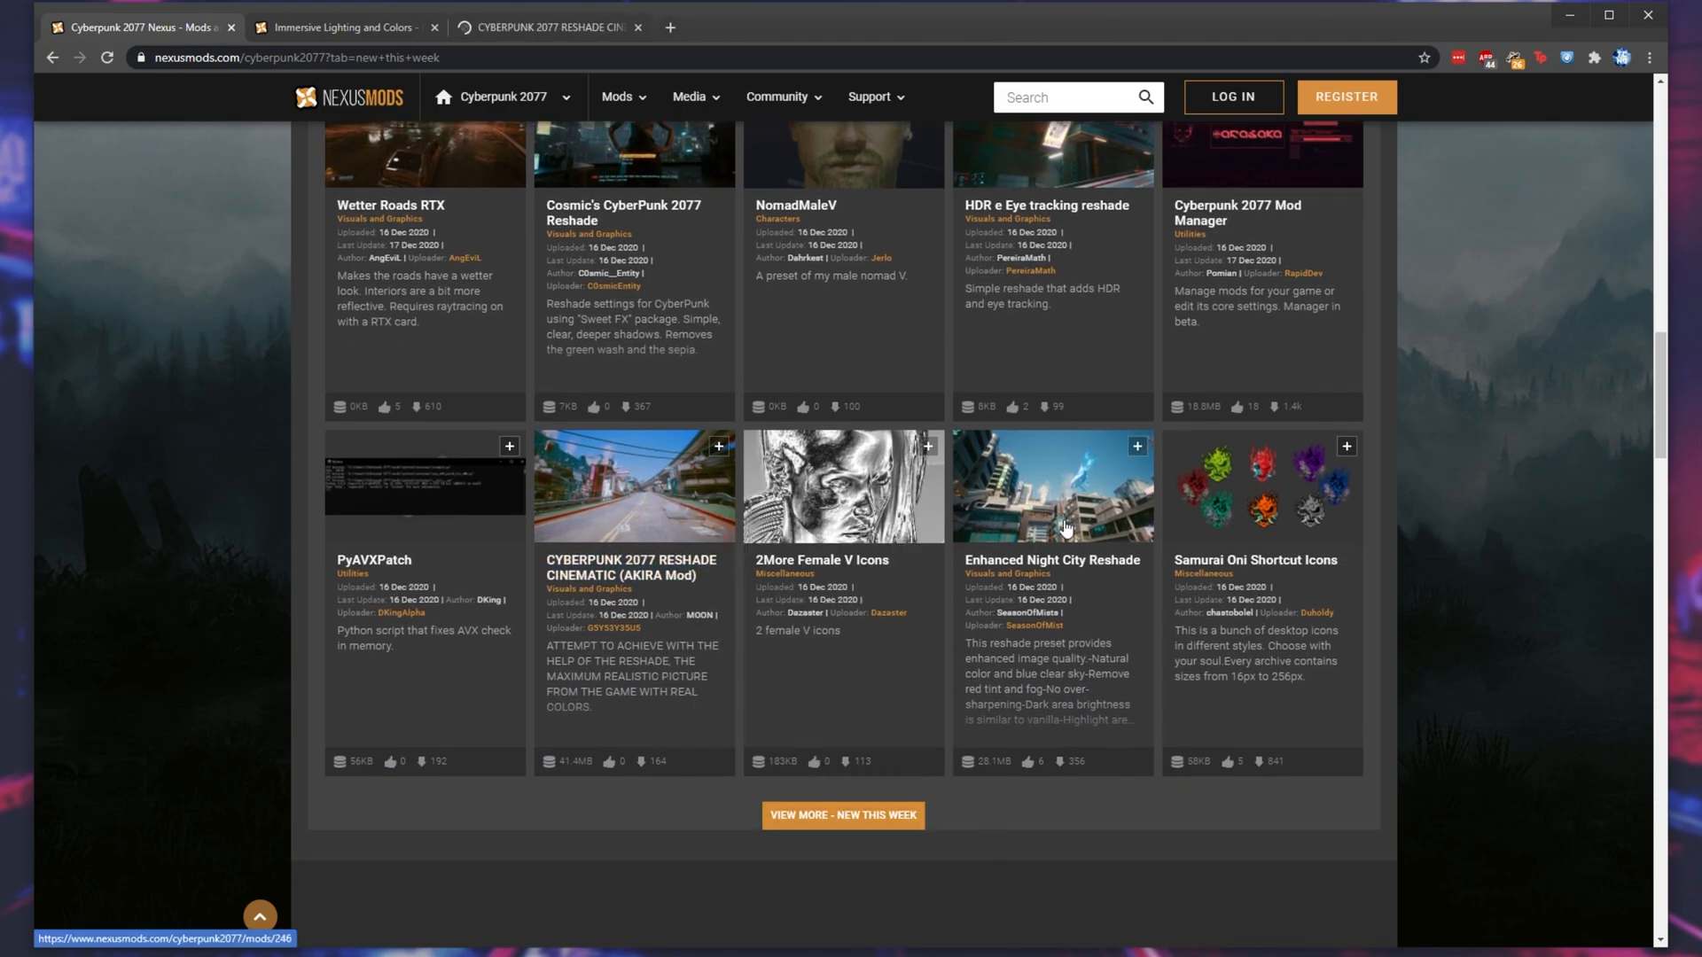
- Show more of this week's new mods and open All-Natural Enhancements (Reshade) in a new tab
left_click(879, 821)
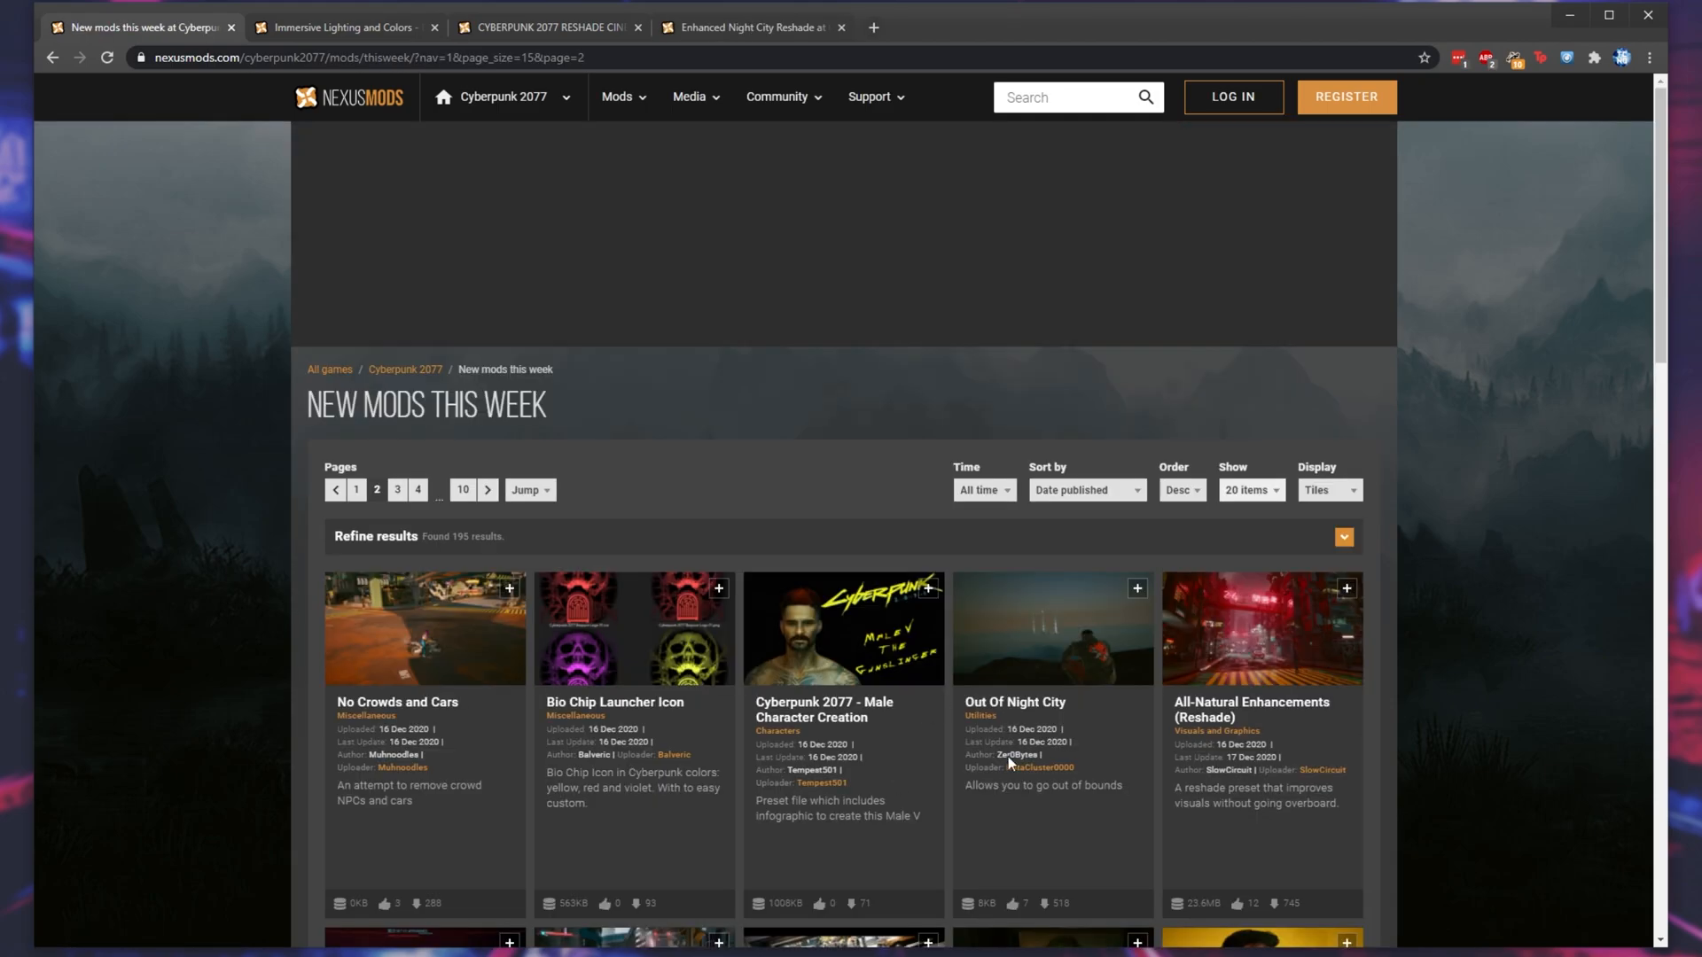
middle_click(1312, 667)
scroll(1237, 736, "down", 9)
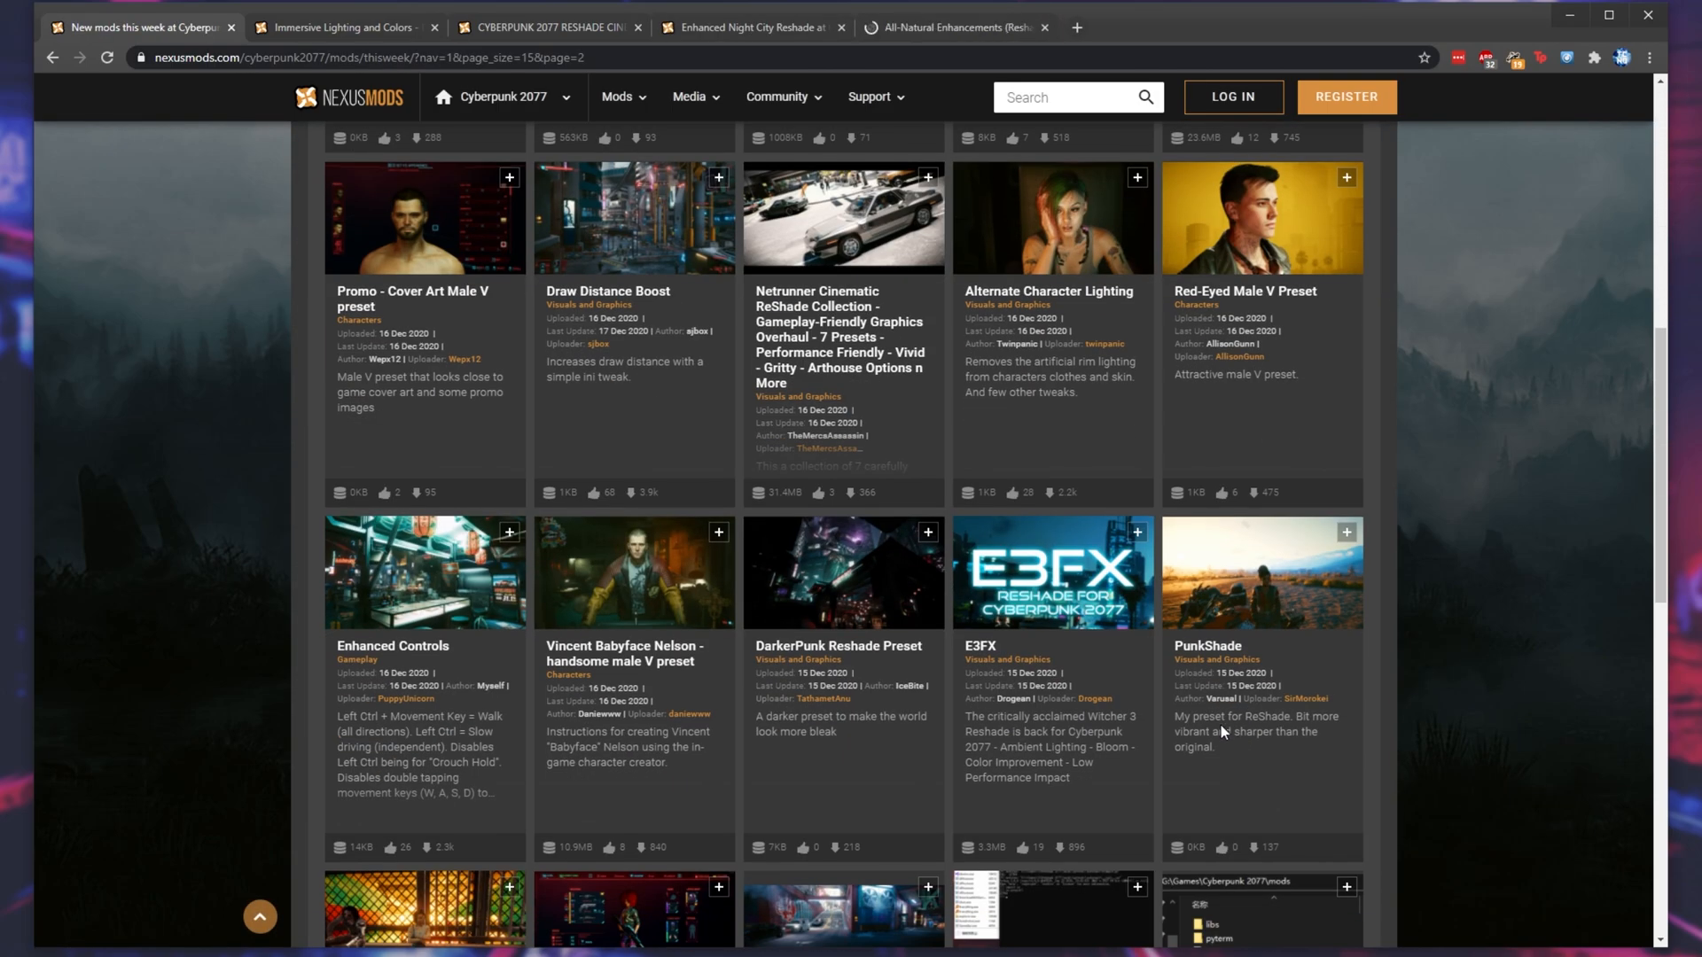
scroll(1220, 725, "up", 4)
- Review the Immersive Lighting and Colors mod page and compare its first two gallery screenshots, before and after
left_click(337, 27)
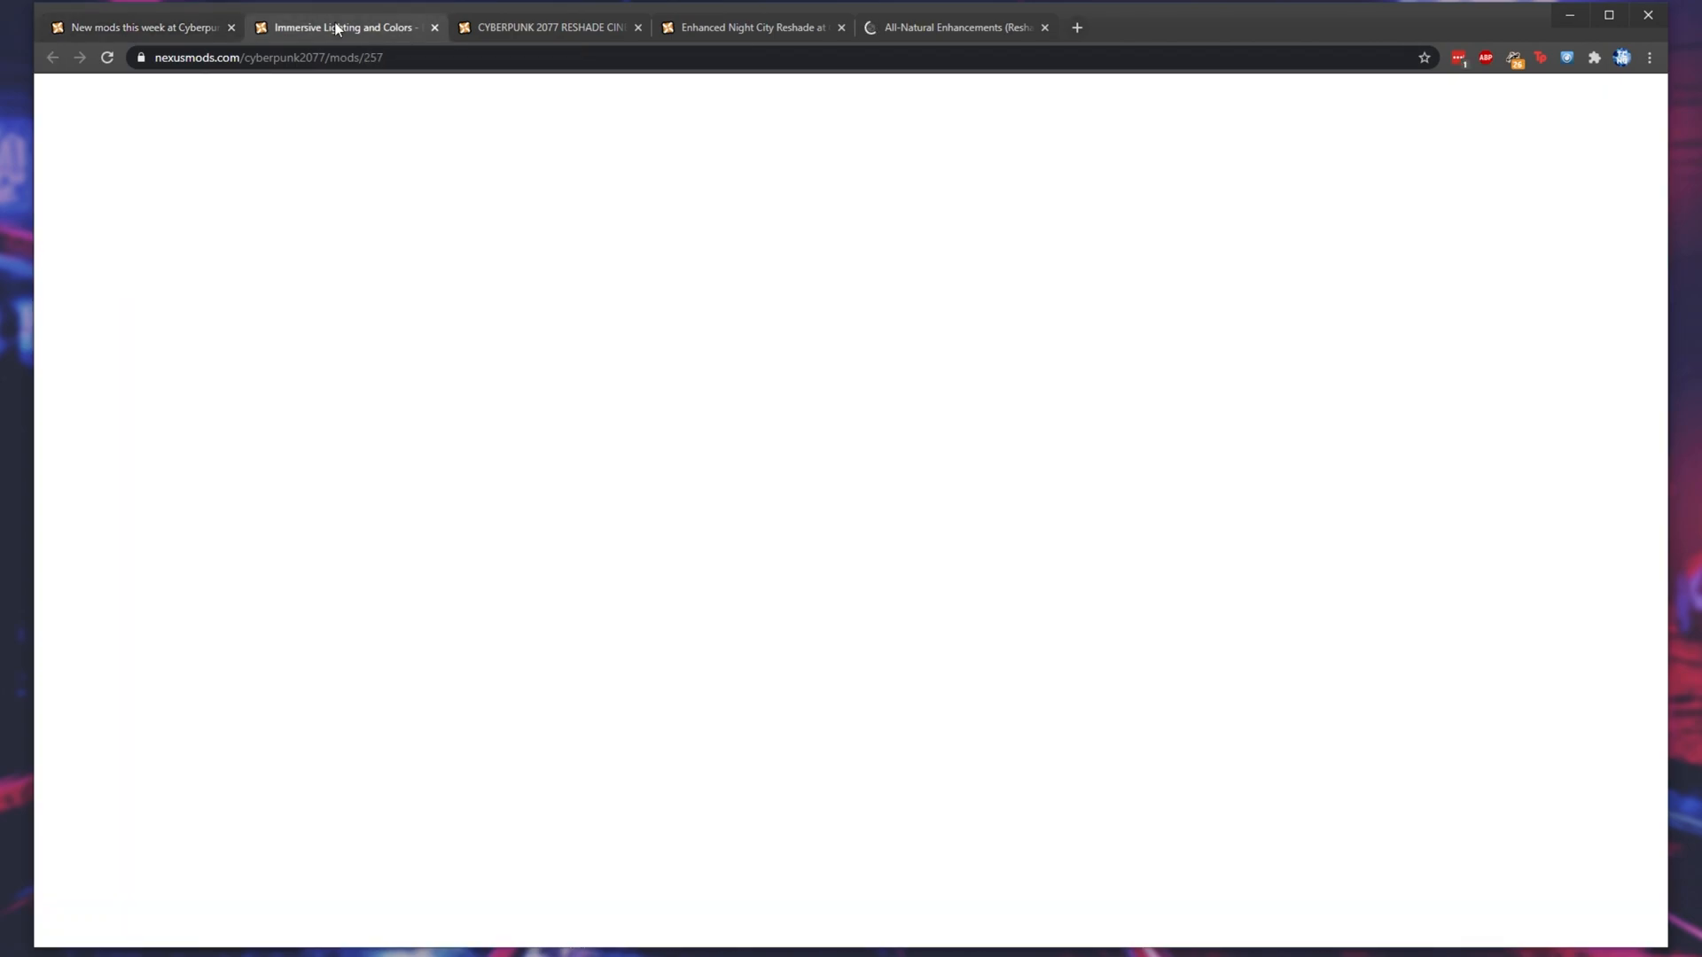
scroll(770, 435, "down", 1)
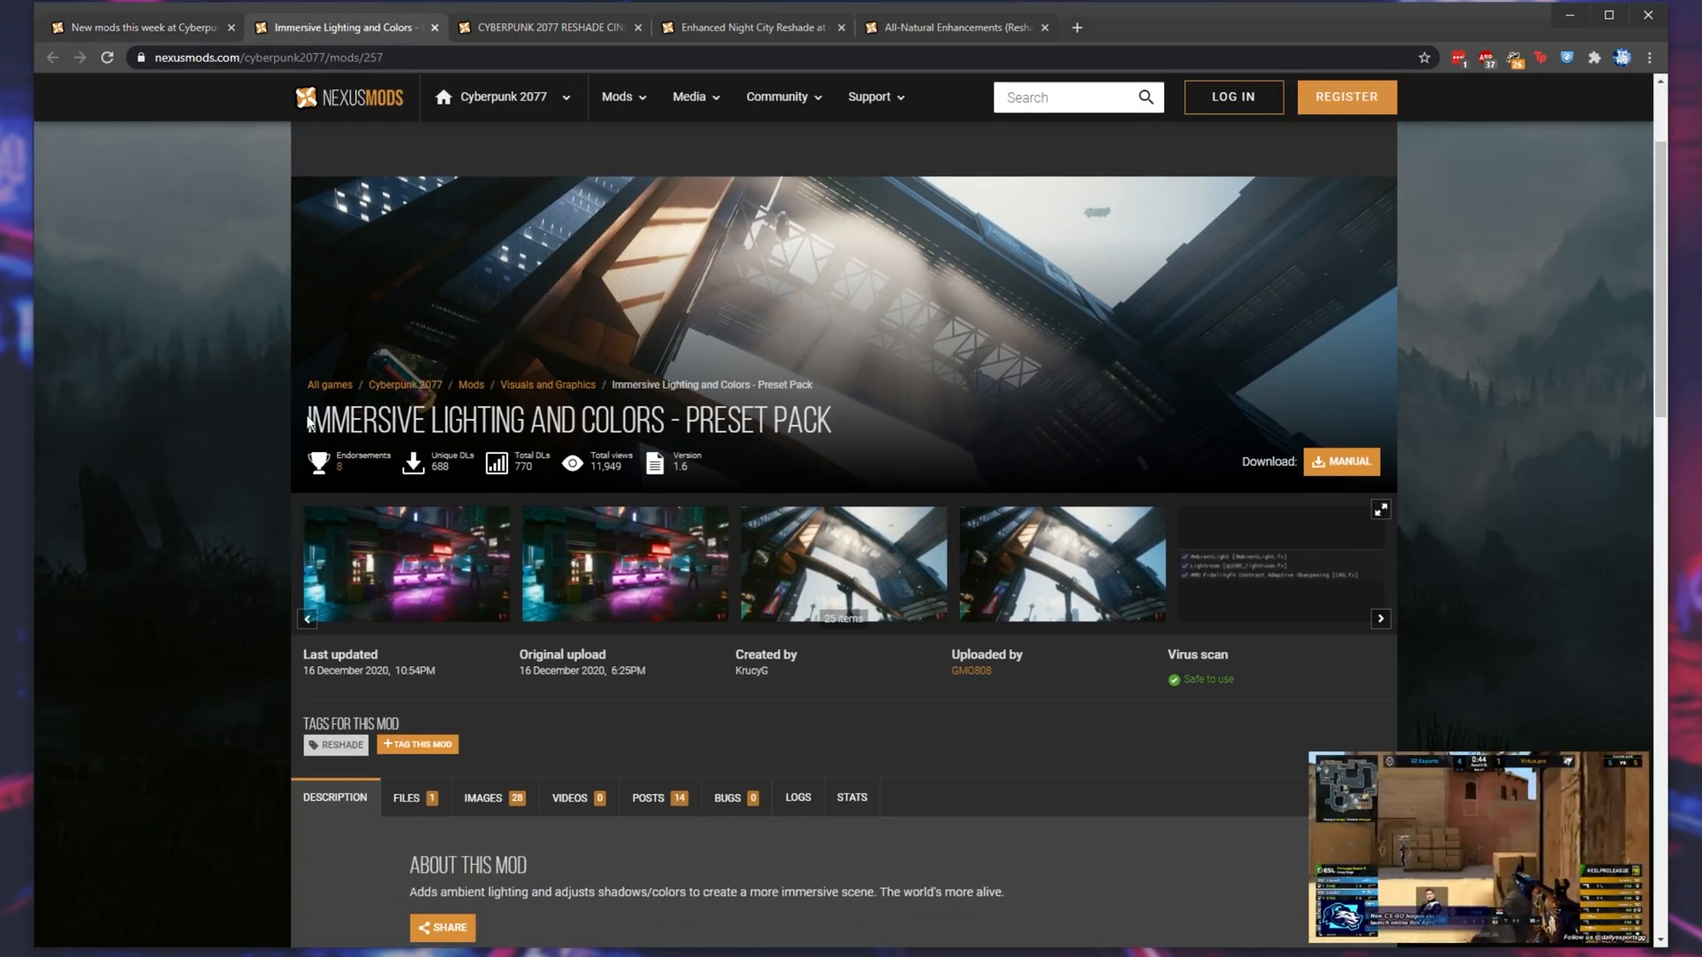
left_click_drag(306, 423, 525, 427)
left_click(639, 427)
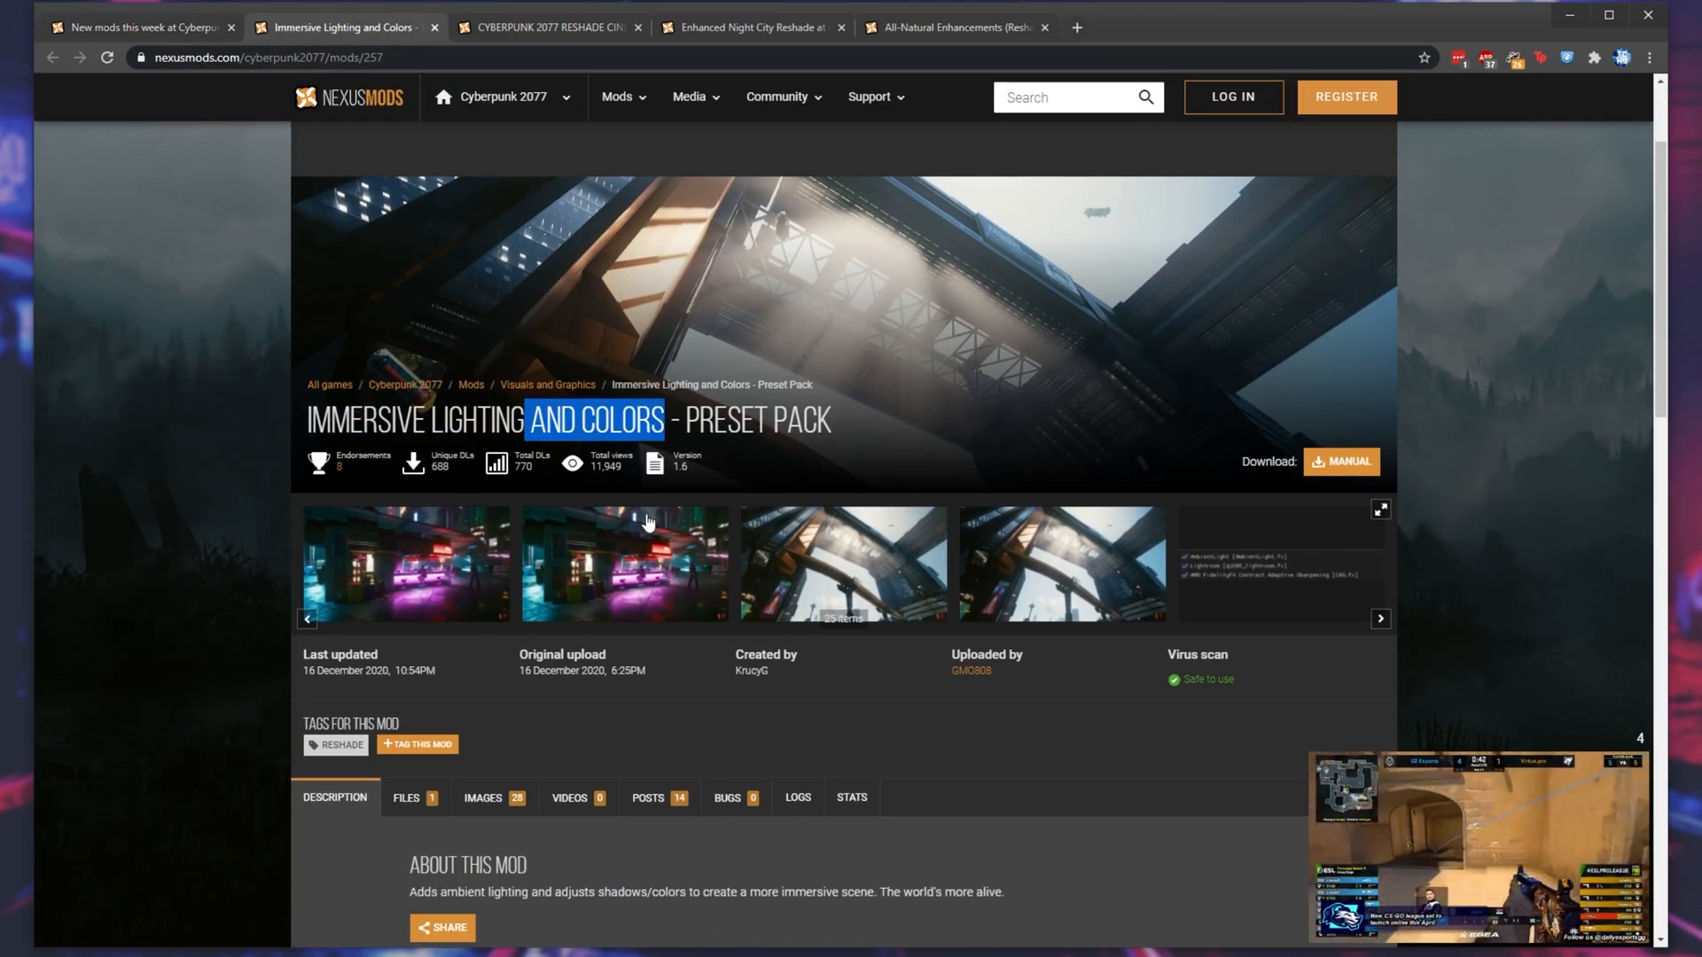
left_click(443, 554)
left_click(1618, 521)
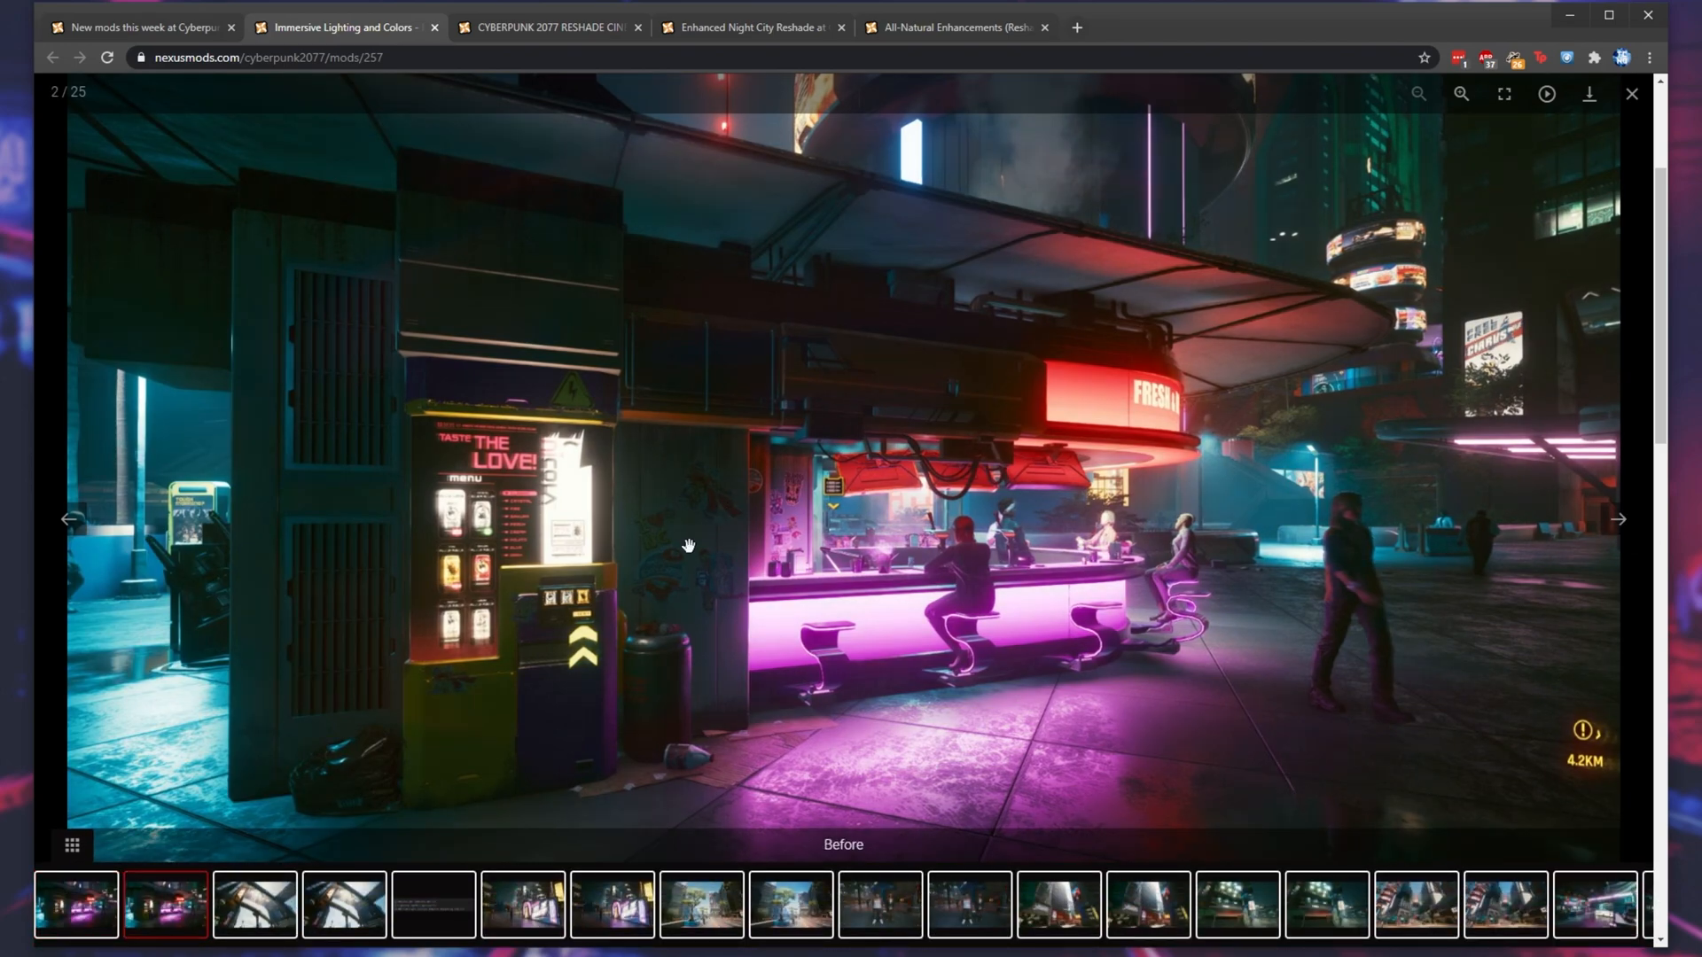
left_click(67, 523)
left_click(1617, 521)
left_click(1631, 94)
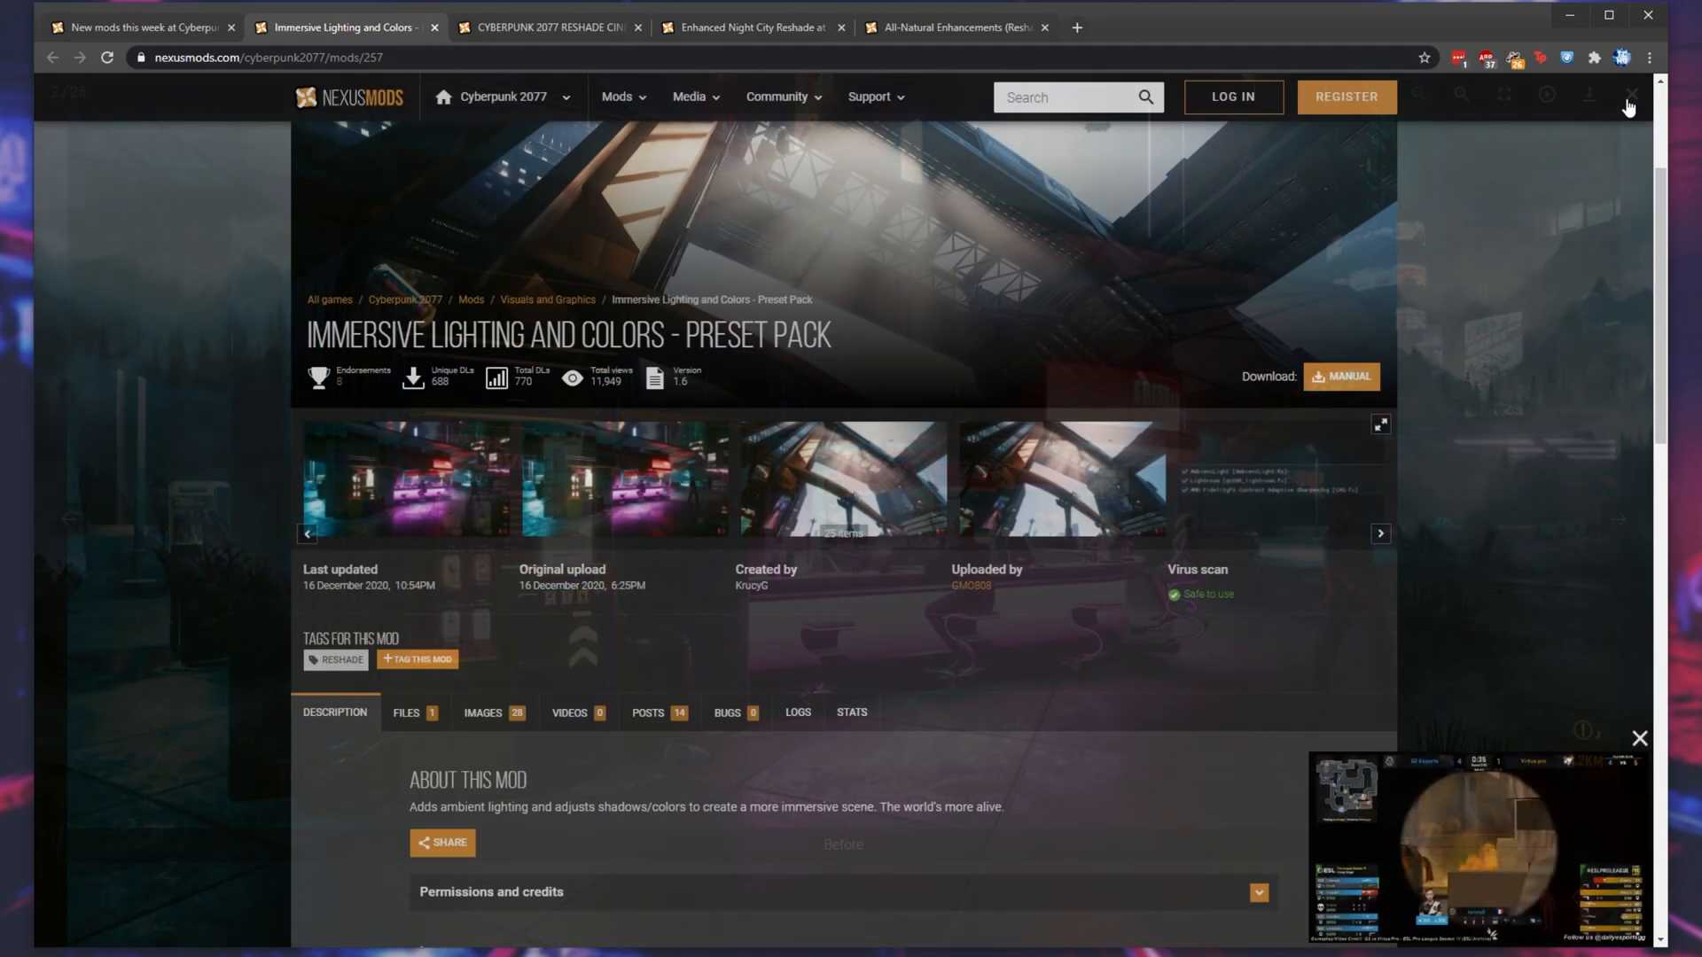
- View the first four gallery screenshots of the CYBERPUNK 2077 RESHADE CINEMATIC (AKIRA Mod) page
left_click(545, 27)
scroll(493, 585, "down", 3)
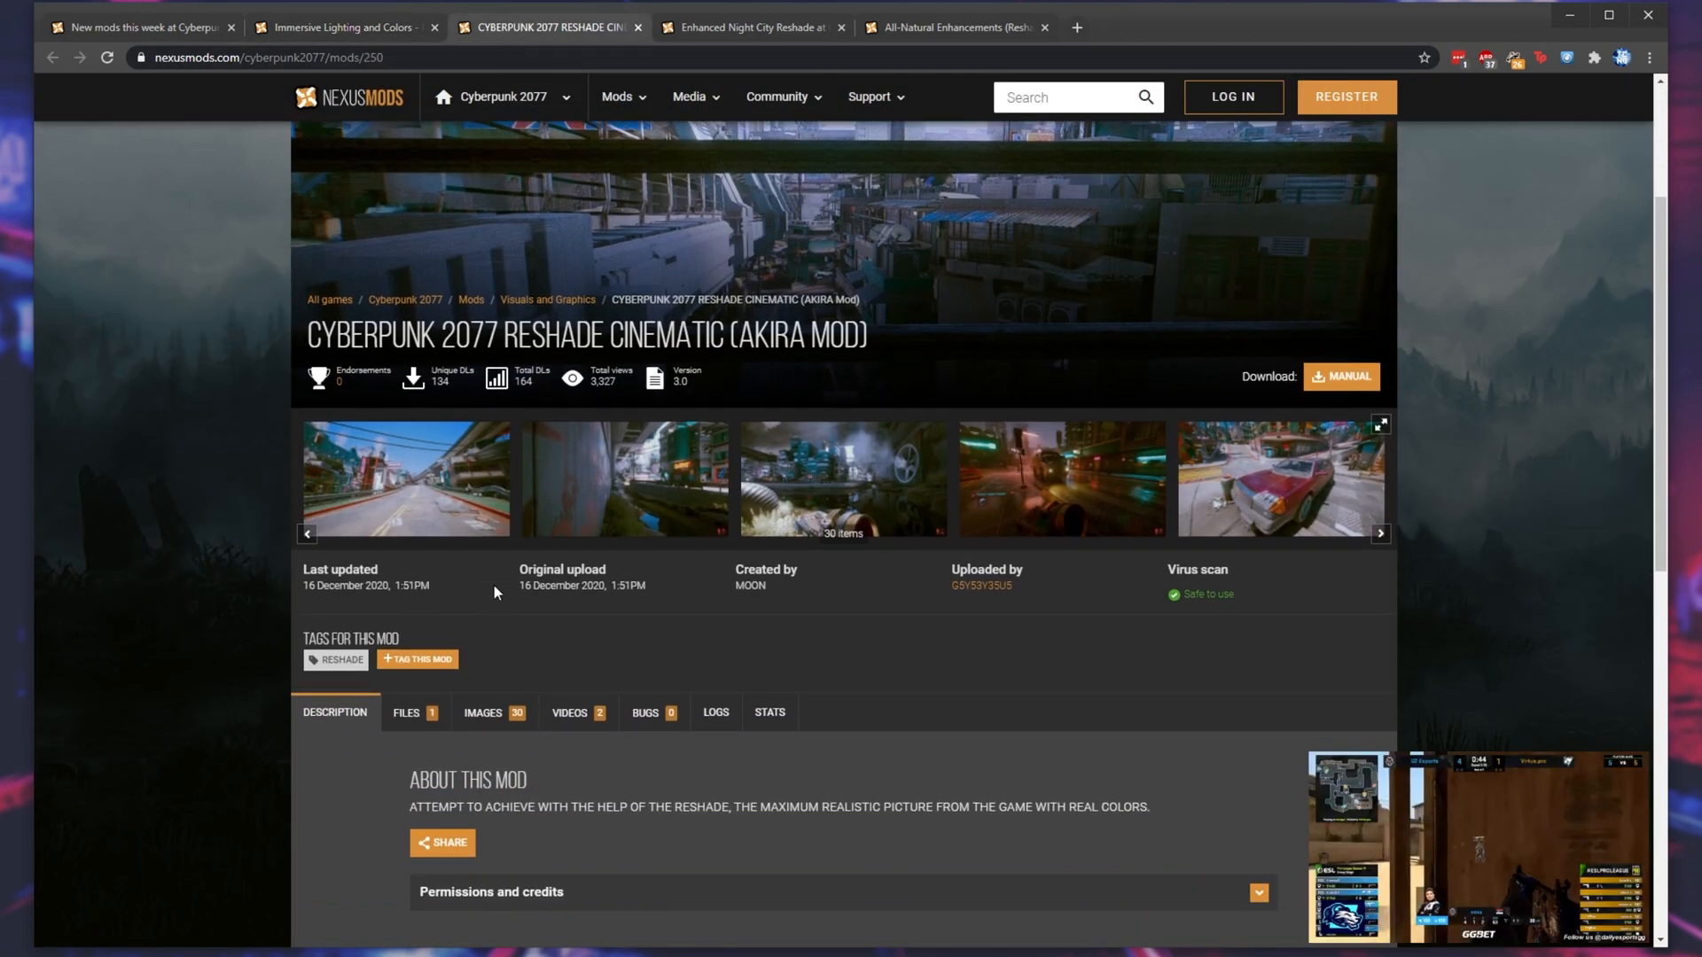
left_click(634, 443)
left_click(1628, 541)
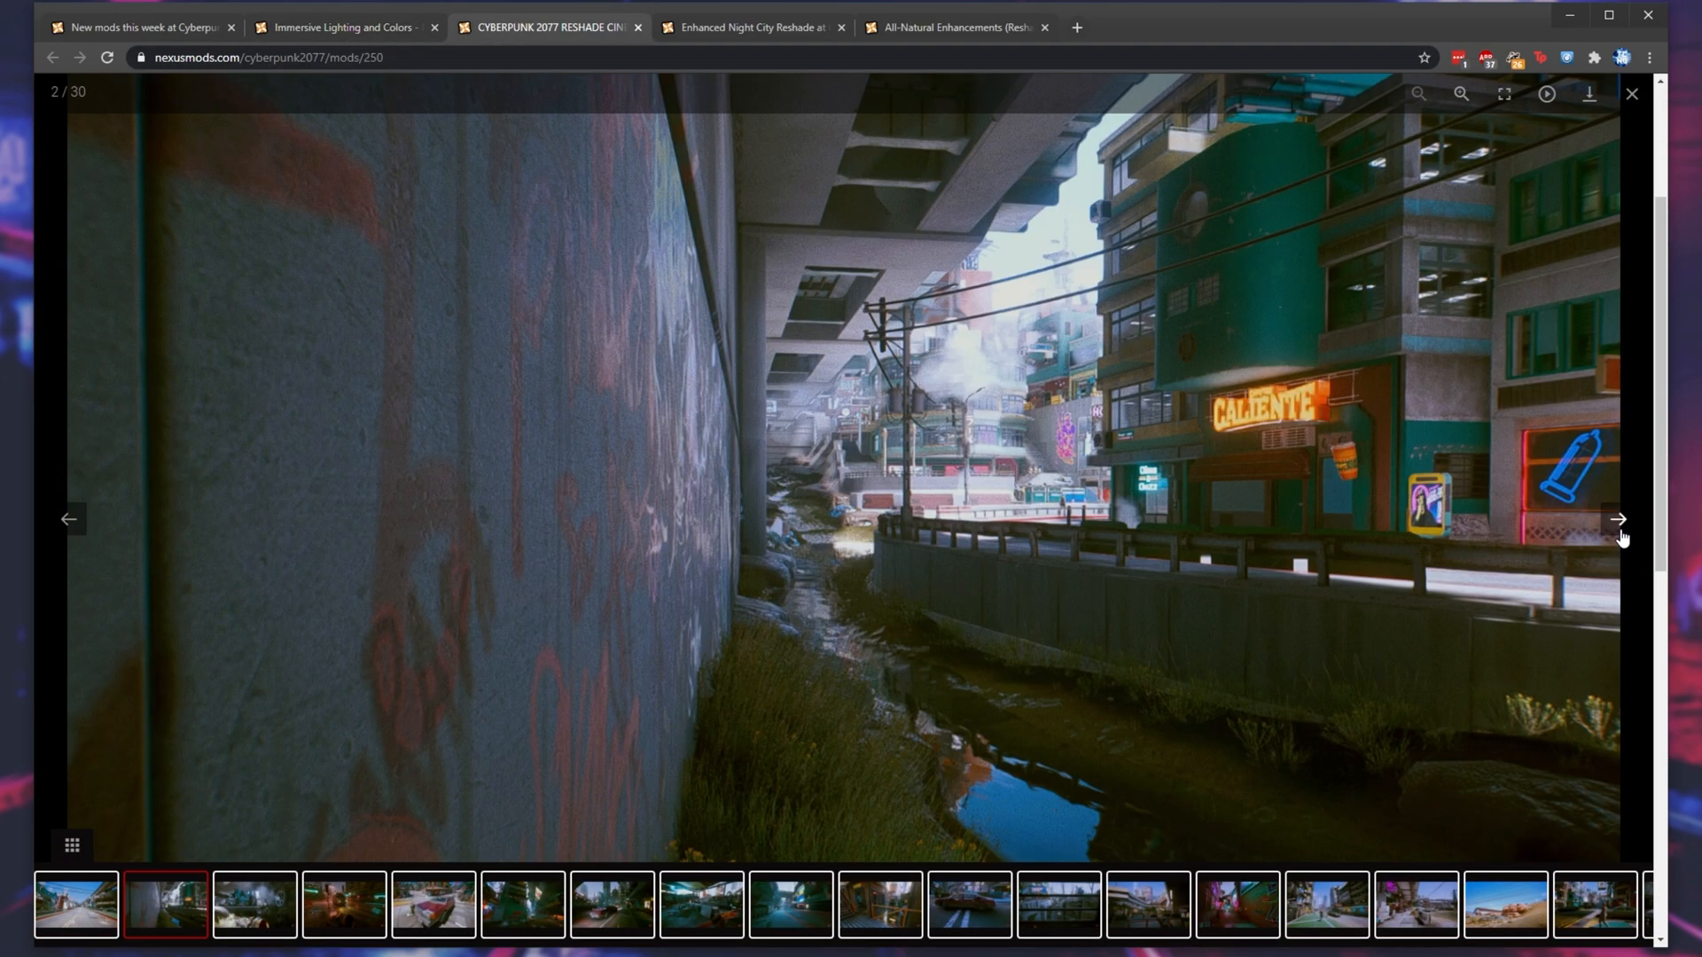
left_click(1628, 541)
left_click(1626, 539)
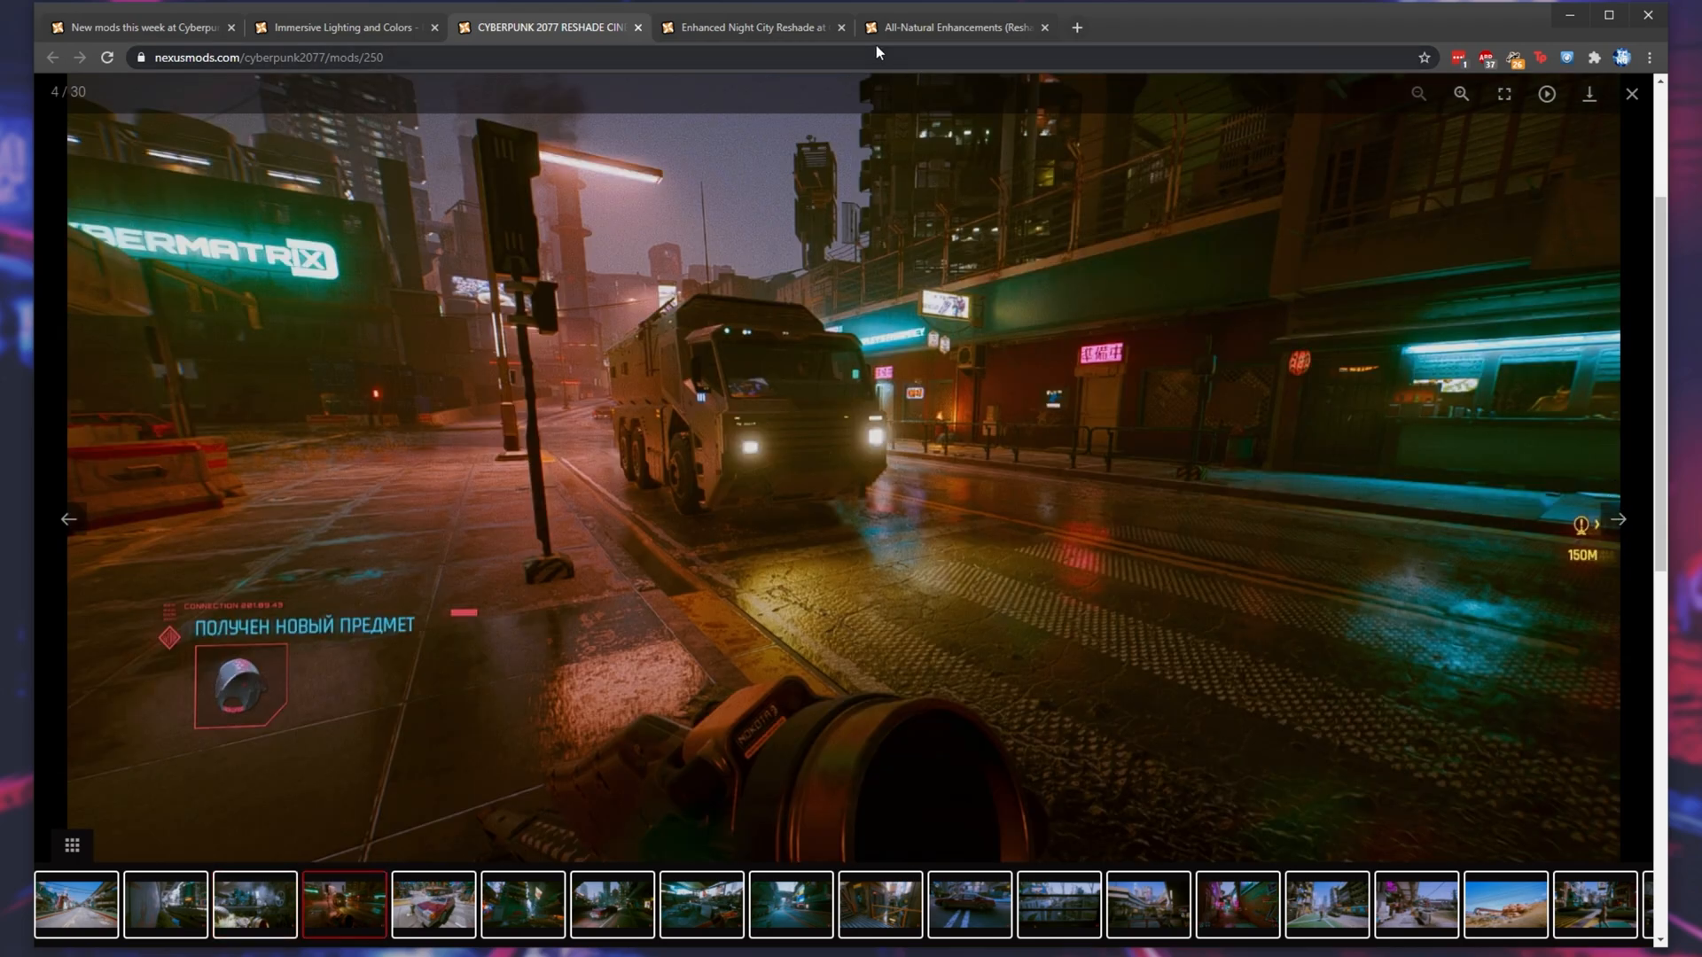
- Compare the first two gallery screenshots of Enhanced Night City Reshade, then close the image viewer
key("ctrl+Tab")
left_click(1624, 536)
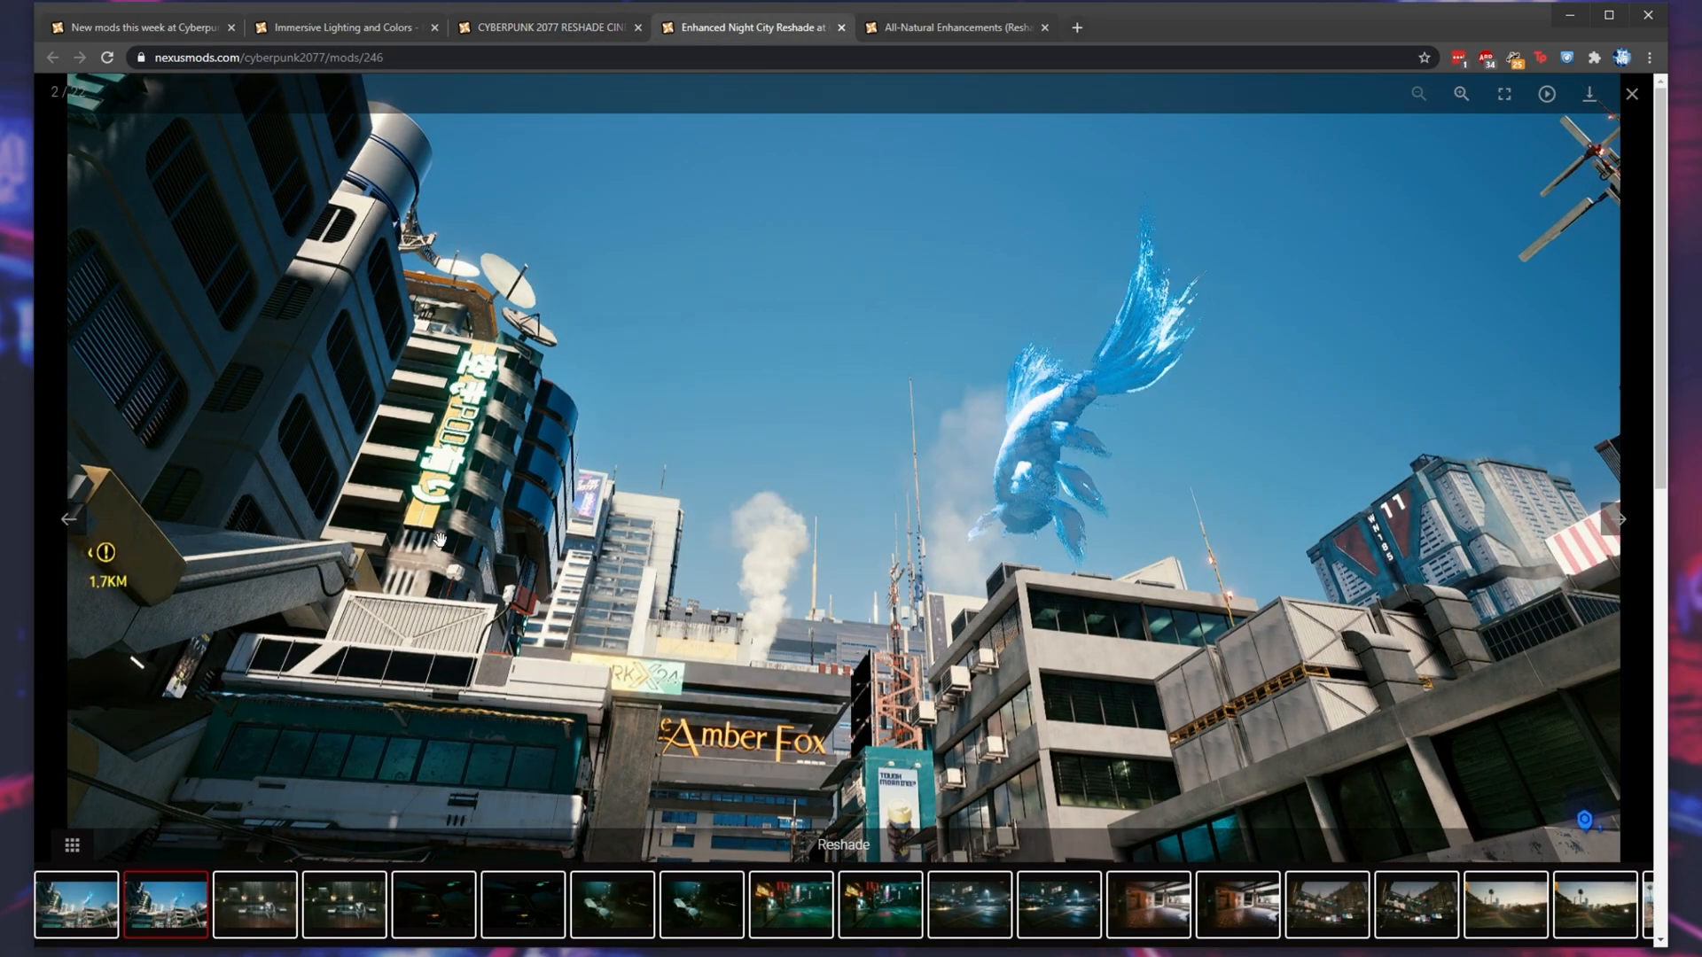
left_click(70, 520)
left_click(1634, 107)
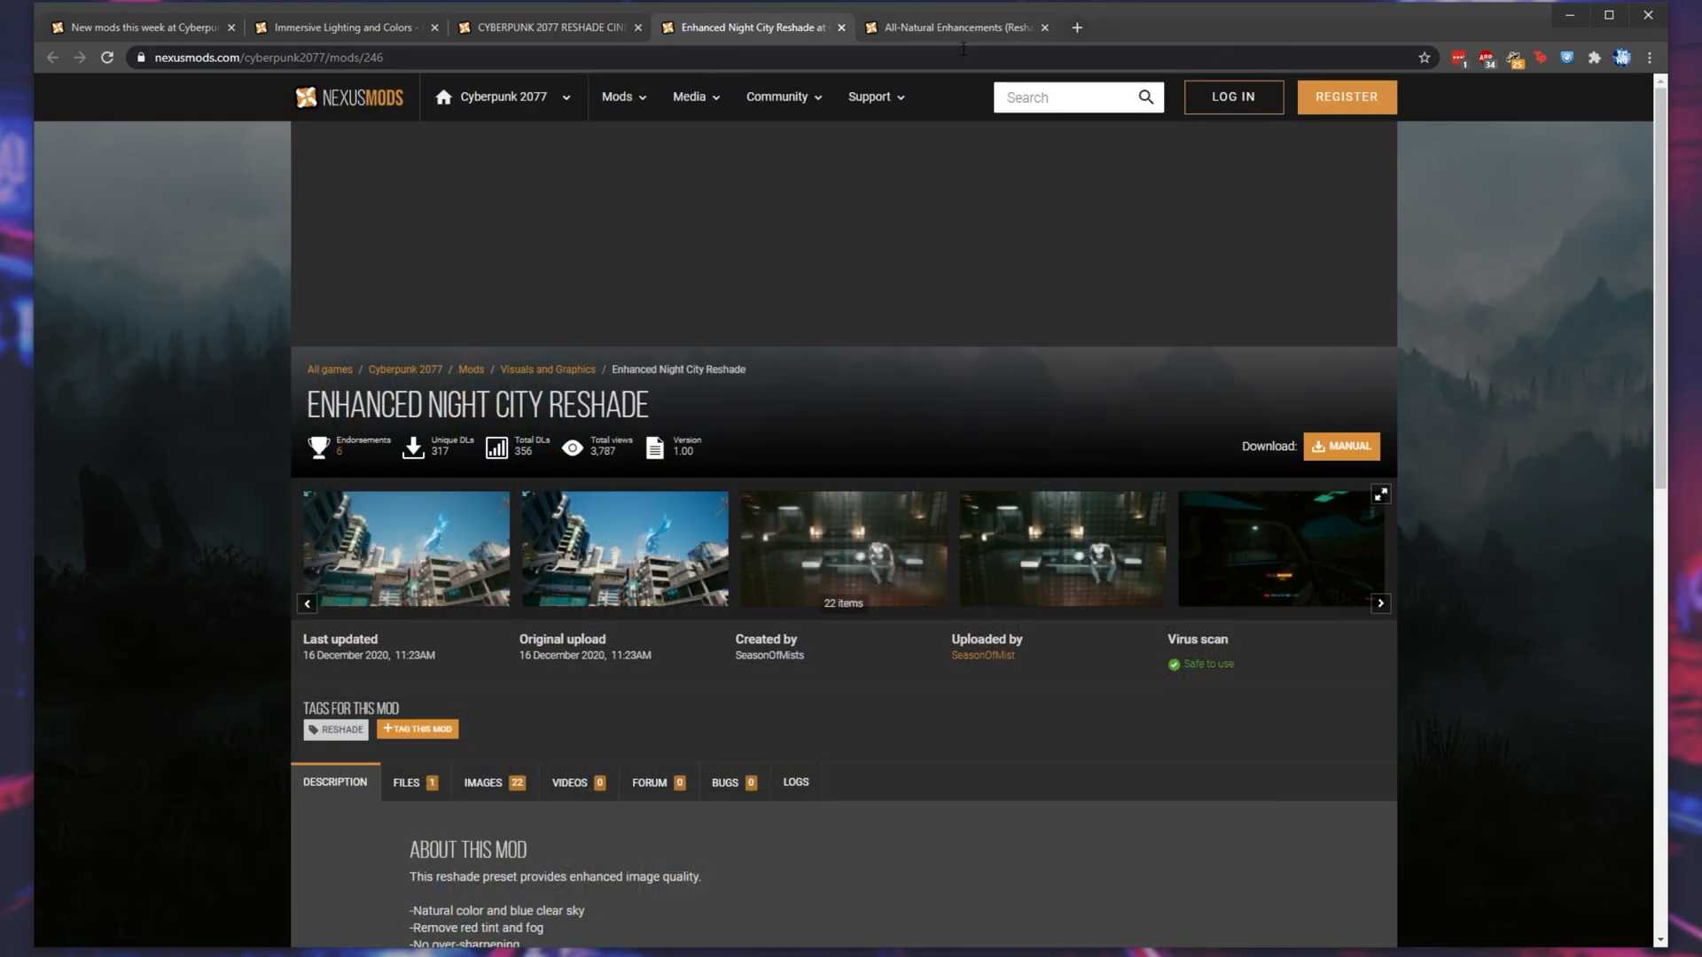
- View the first five gallery screenshots of All-Natural Enhancements (Reshade) and return to its mod page
key("ctrl+Tab")
left_click(494, 757)
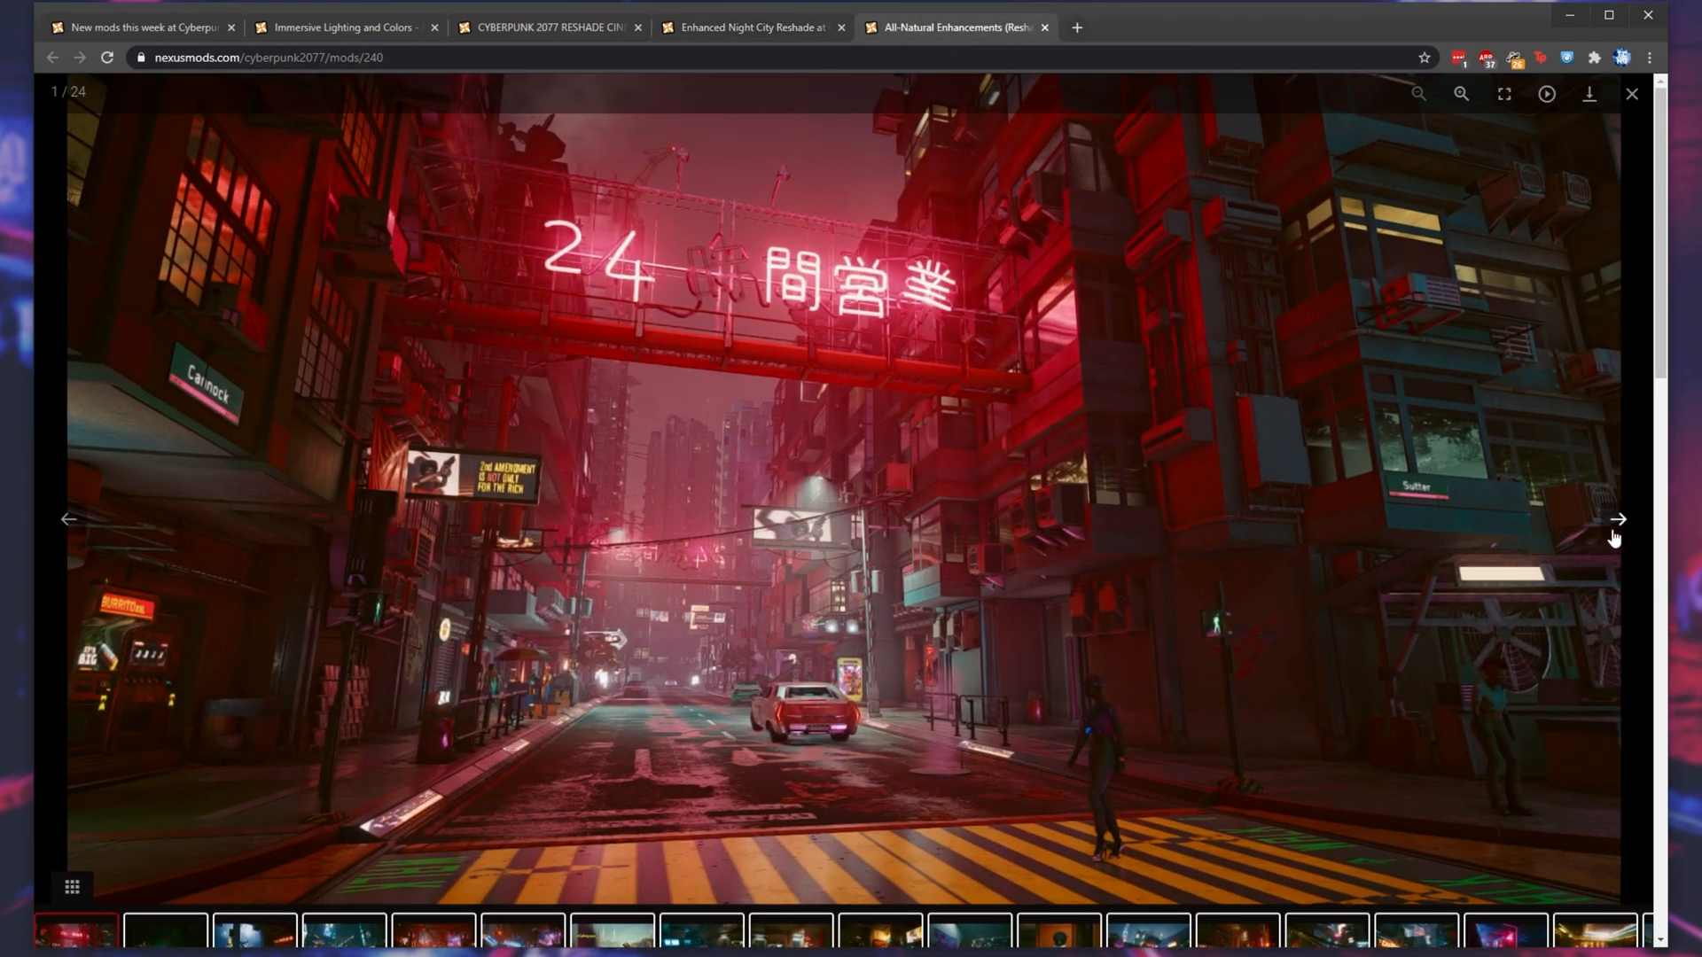
left_click(1615, 530)
left_click(1617, 534)
left_click(1618, 530)
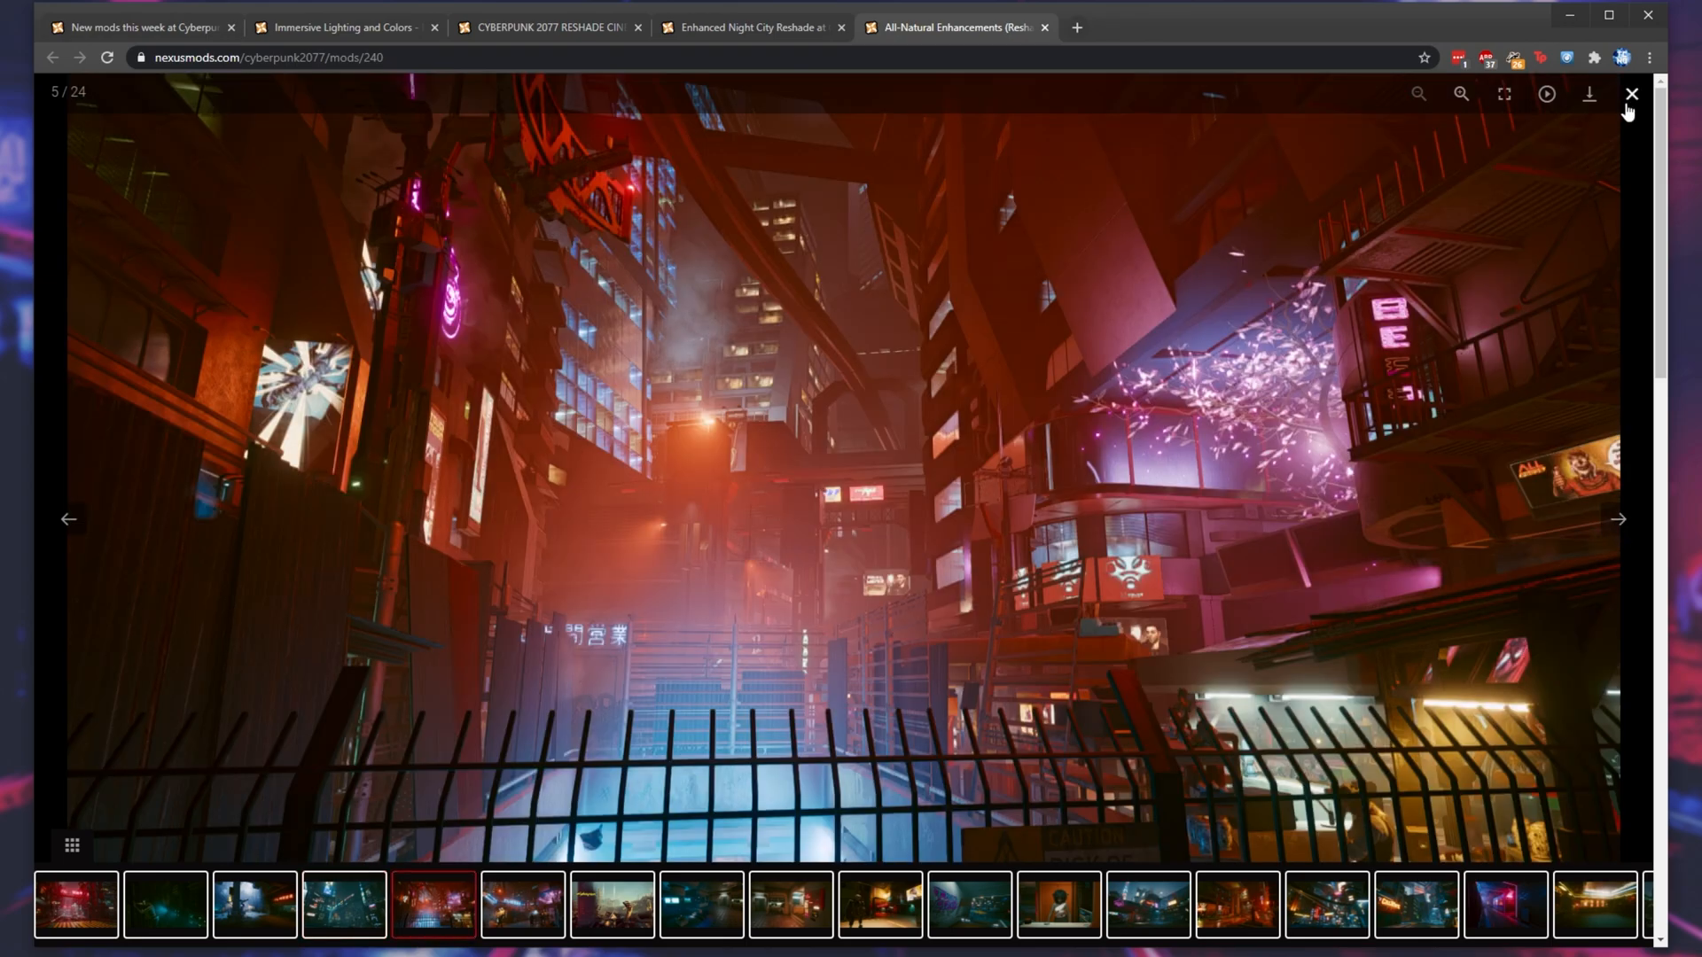
left_click(1630, 96)
- Examine the All-Natural Enhancements mod page, including its description, before and after comparisons, and effects
scroll(1474, 244, "down", 3)
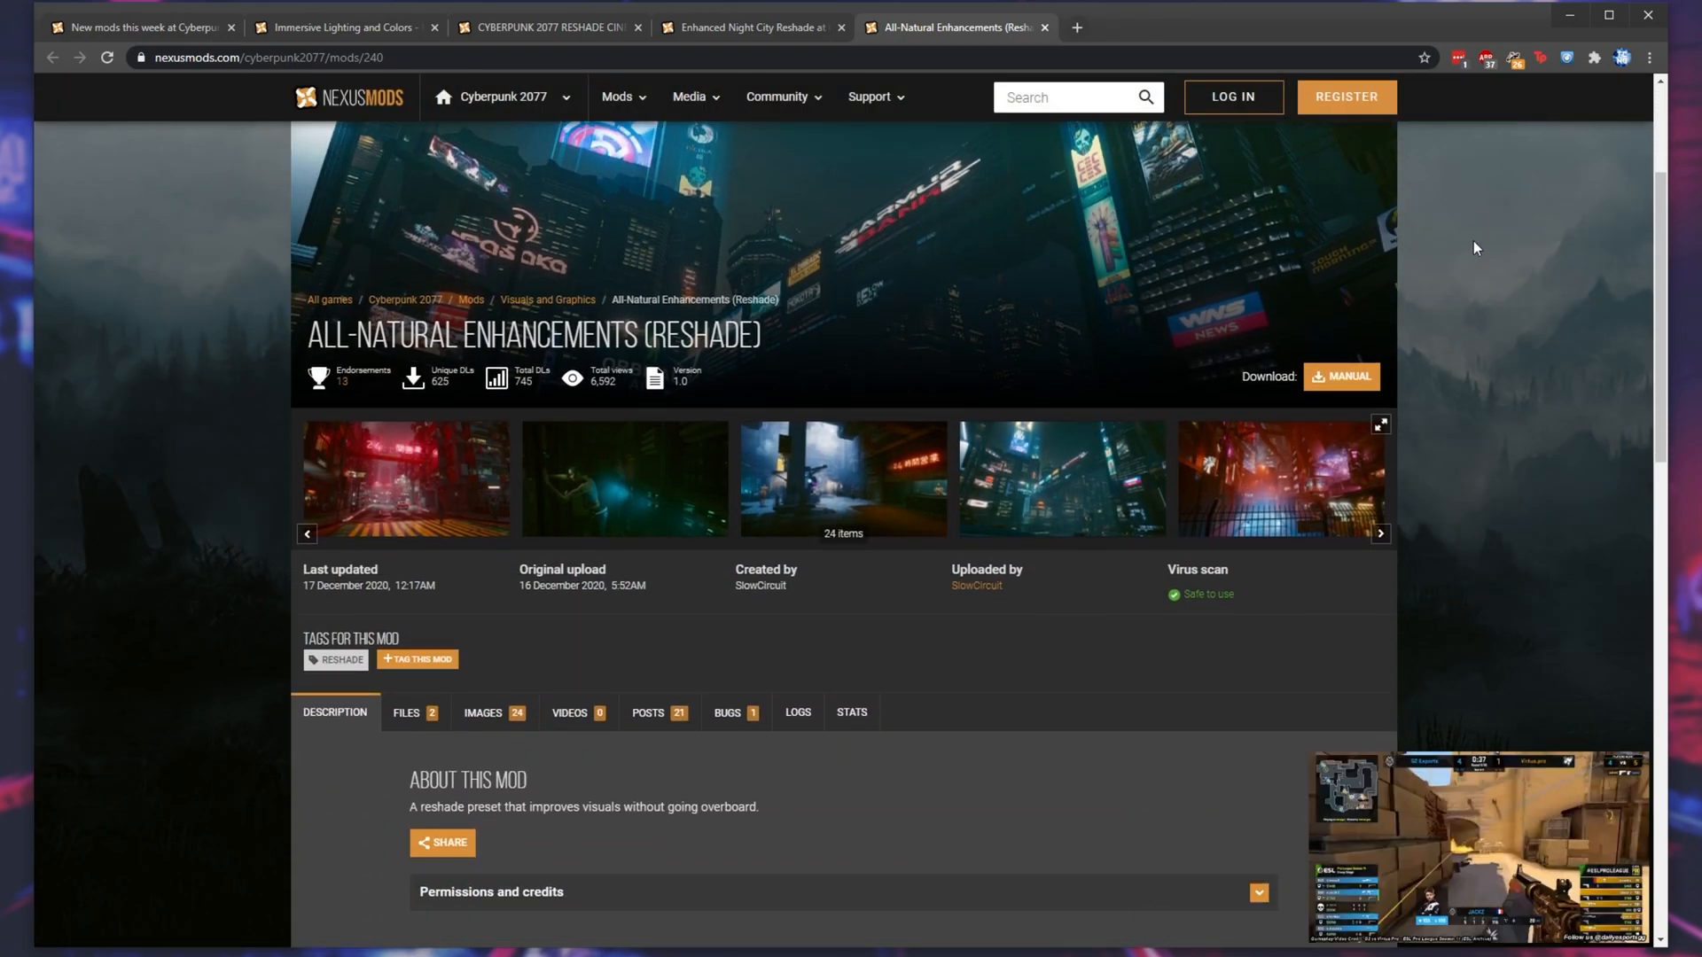
scroll(1473, 241, "up", 3)
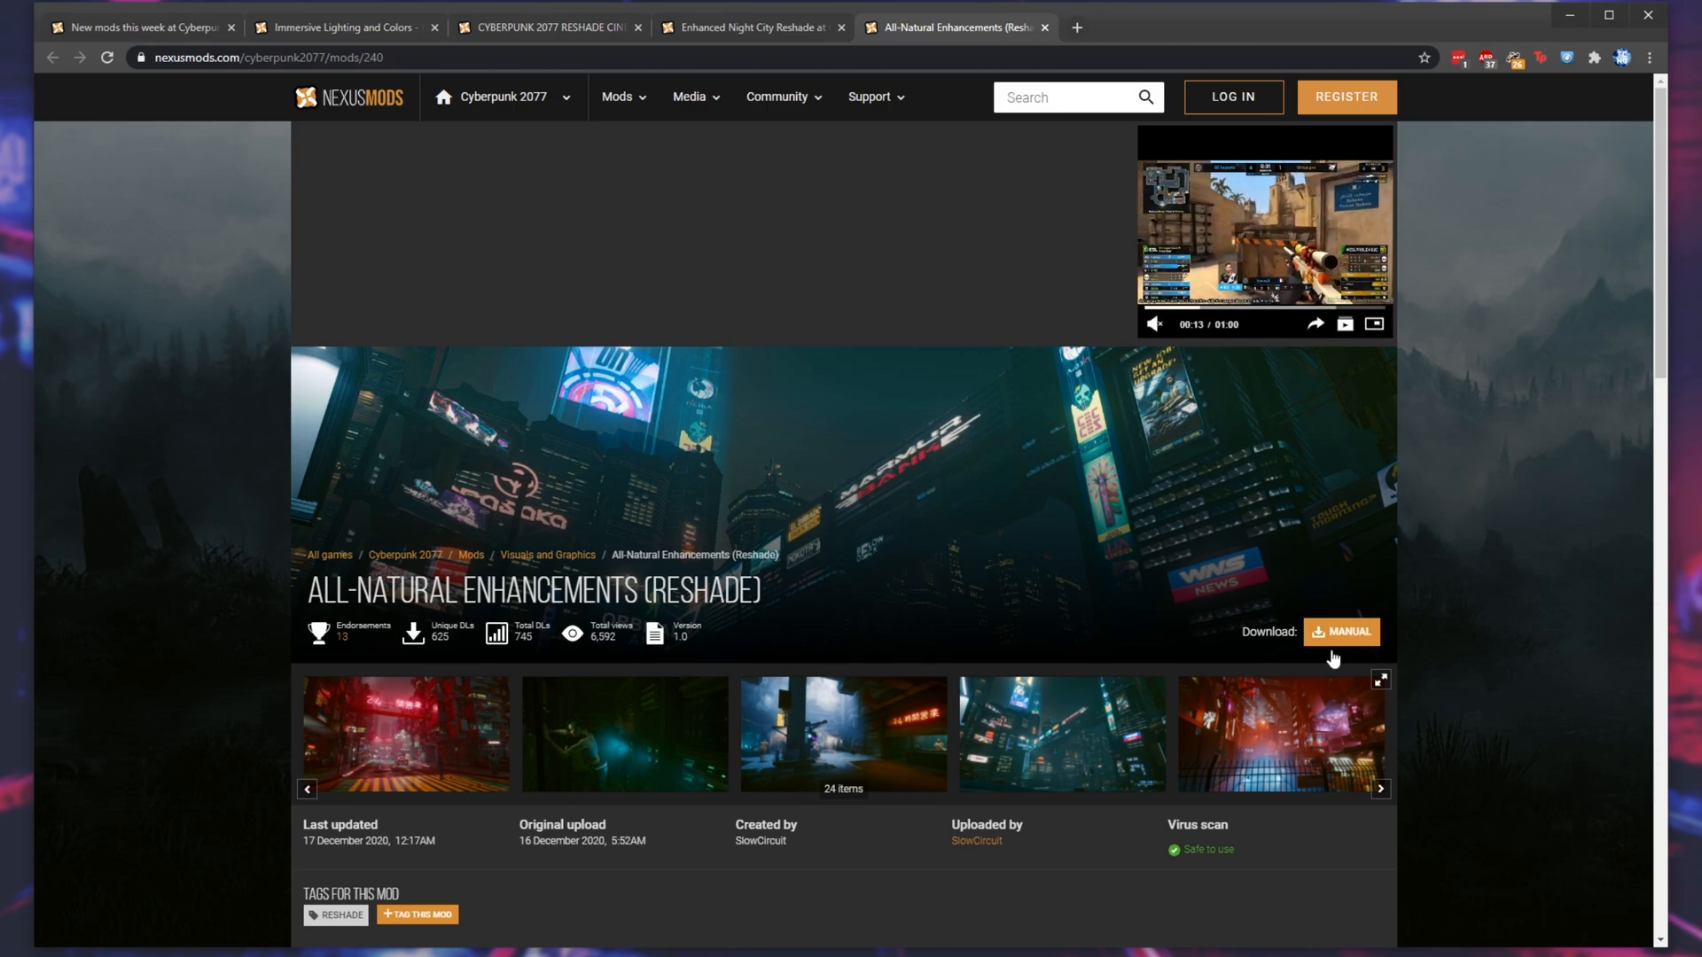
scroll(1007, 530, "down", 1)
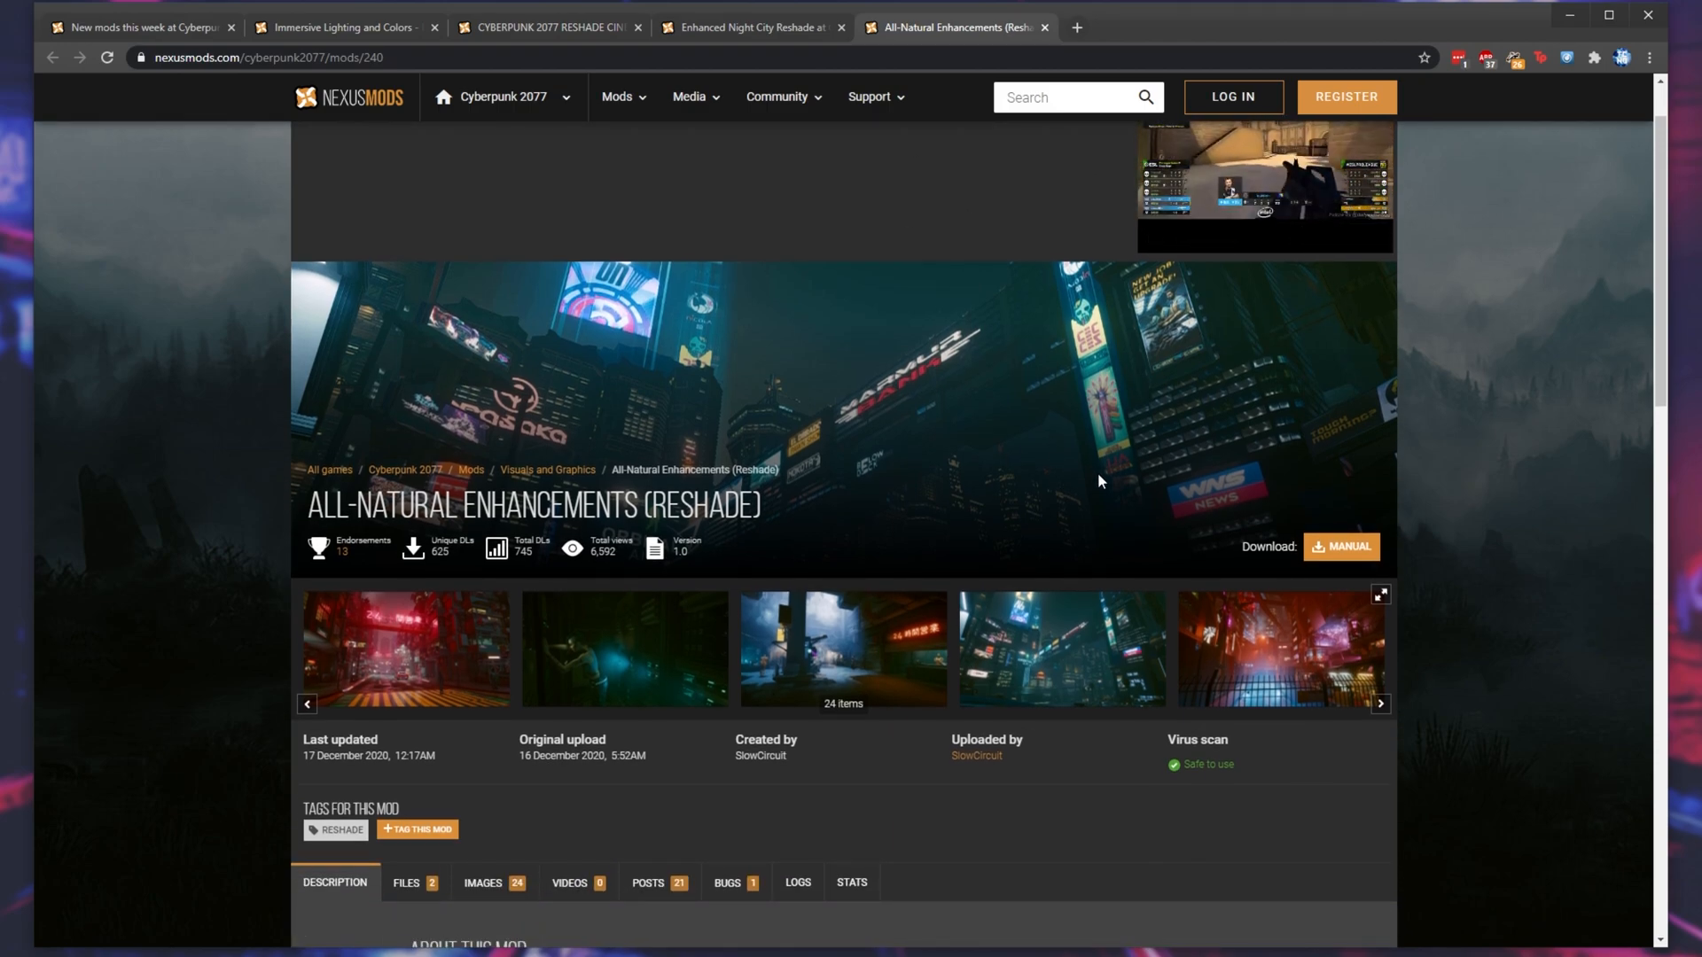
scroll(1133, 438, "down", 1)
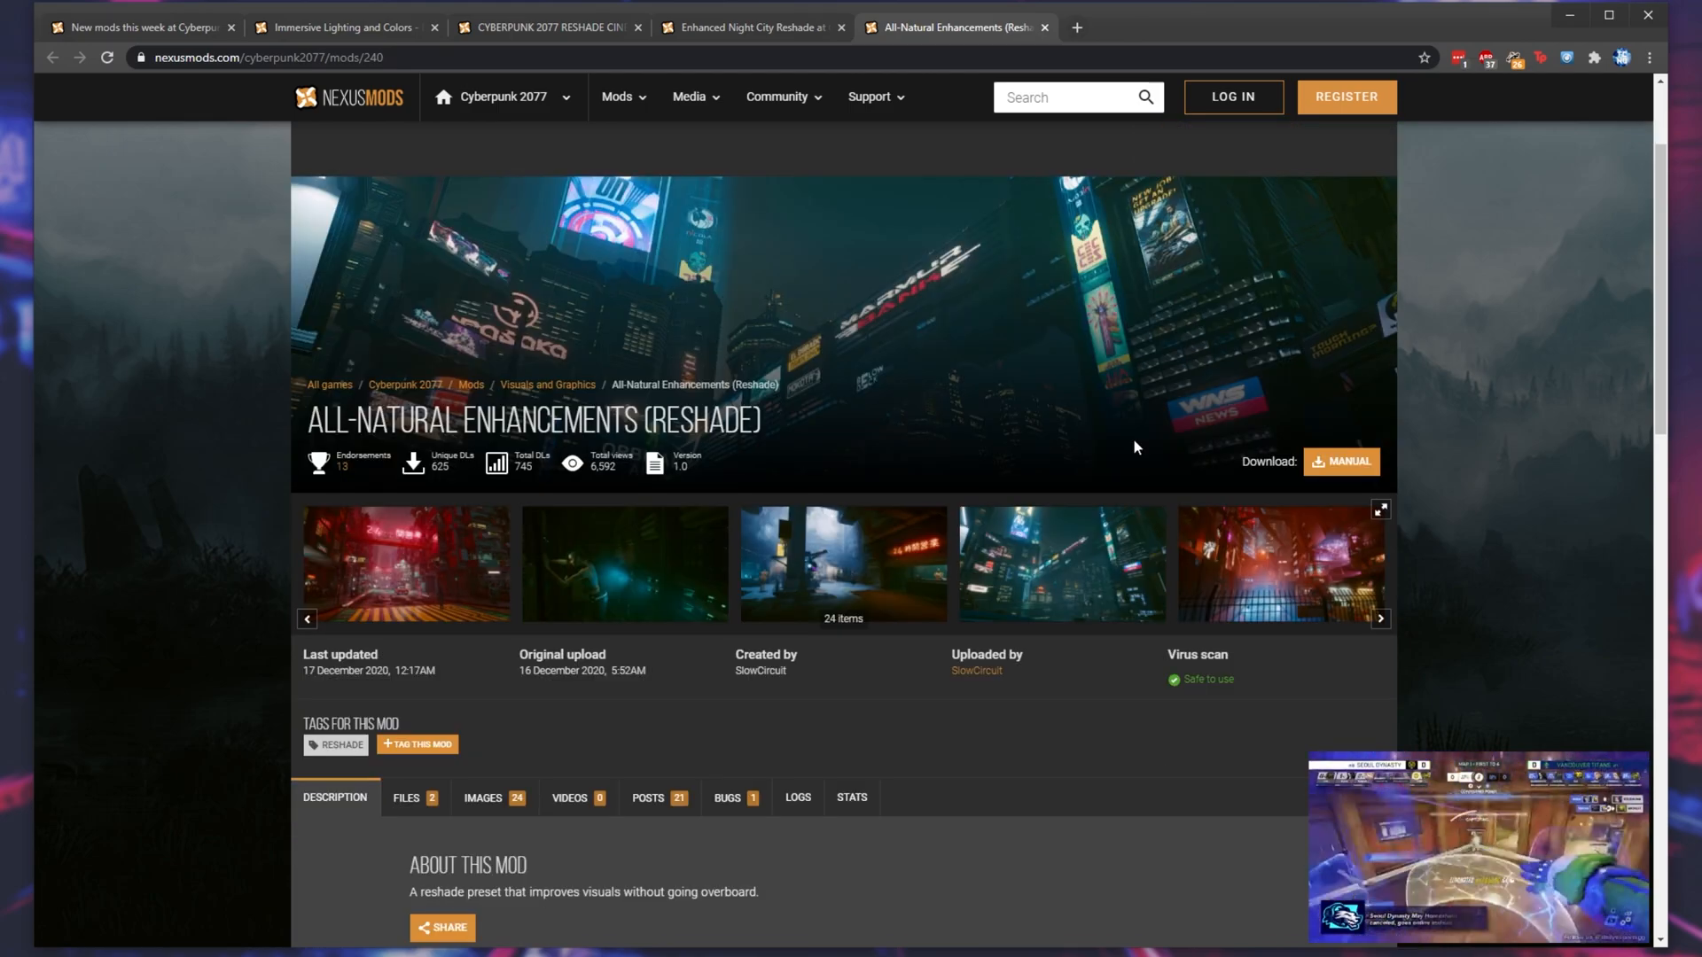
scroll(1119, 432, "down", 3)
scroll(1082, 489, "down", 1)
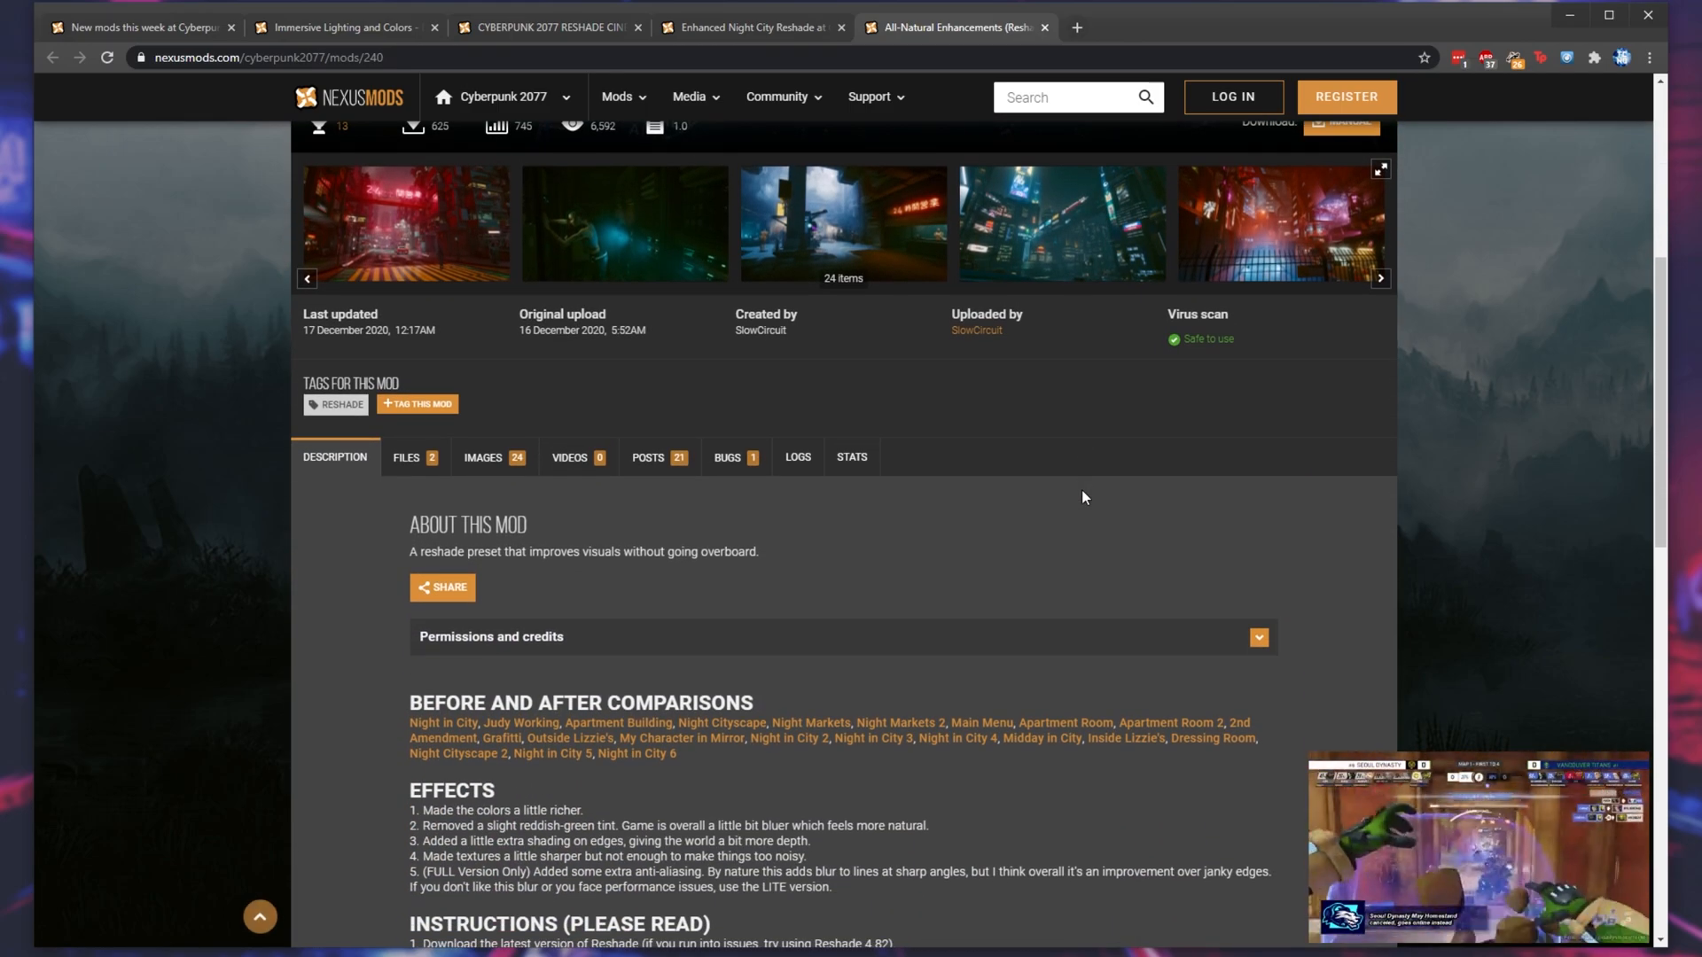
scroll(1082, 490, "up", 5)
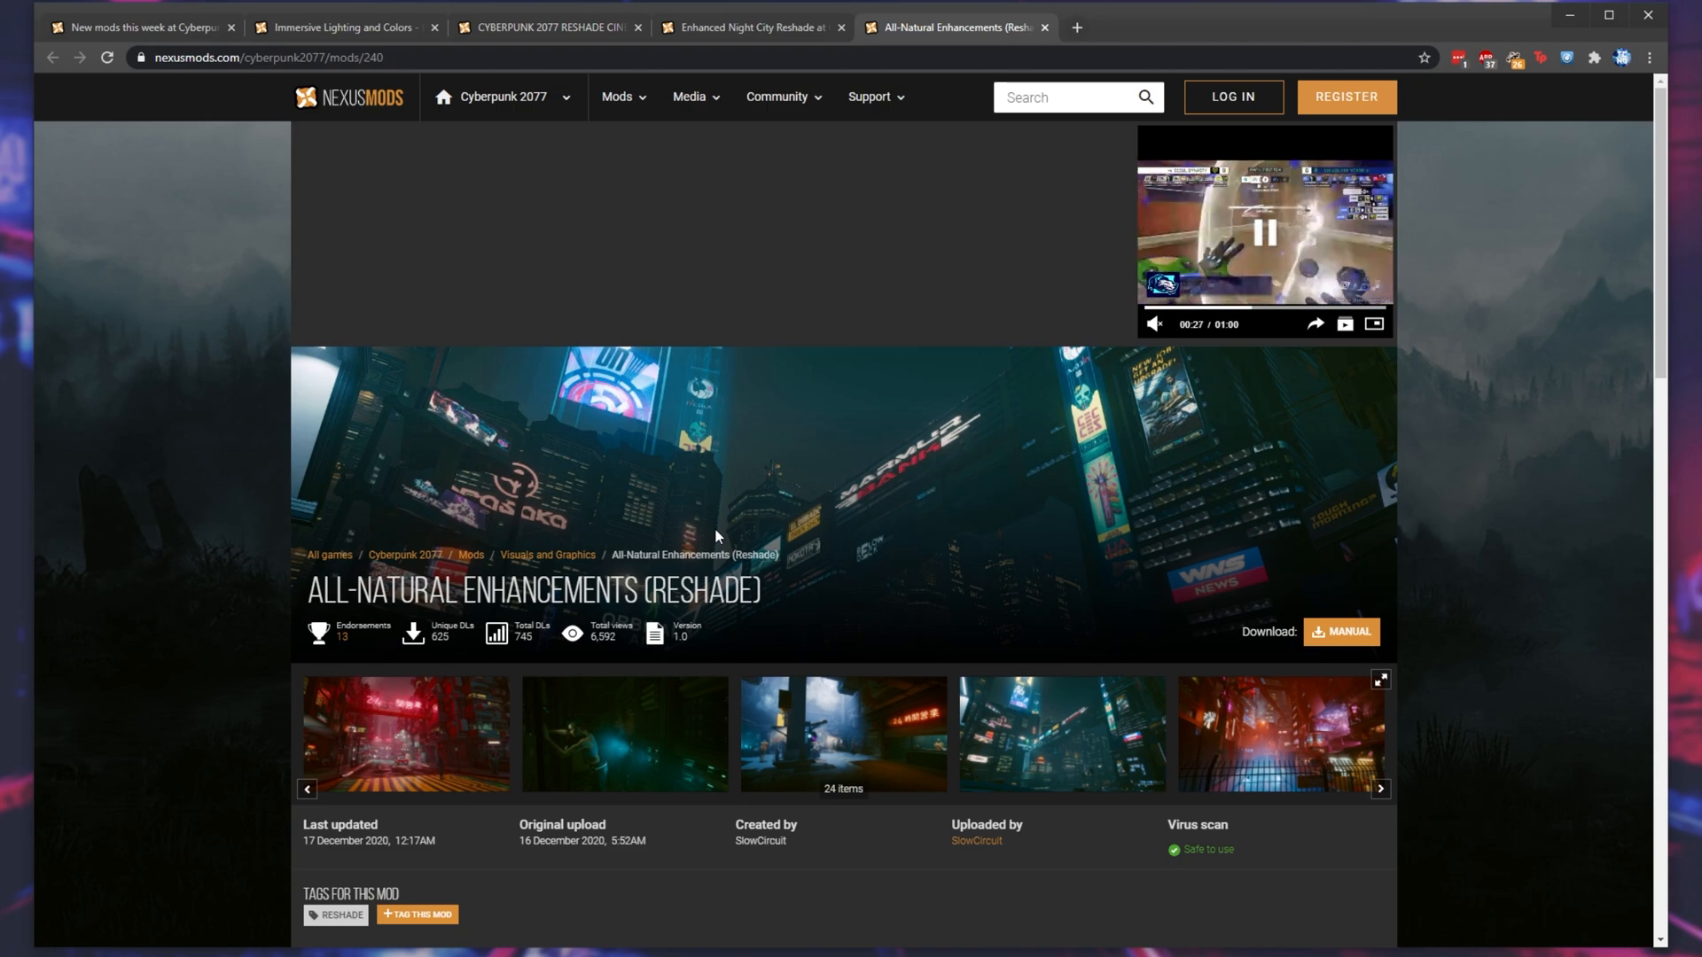
- Open the All-Natural Enhancements main files and request the manual download of the FULL version
left_click(1342, 631)
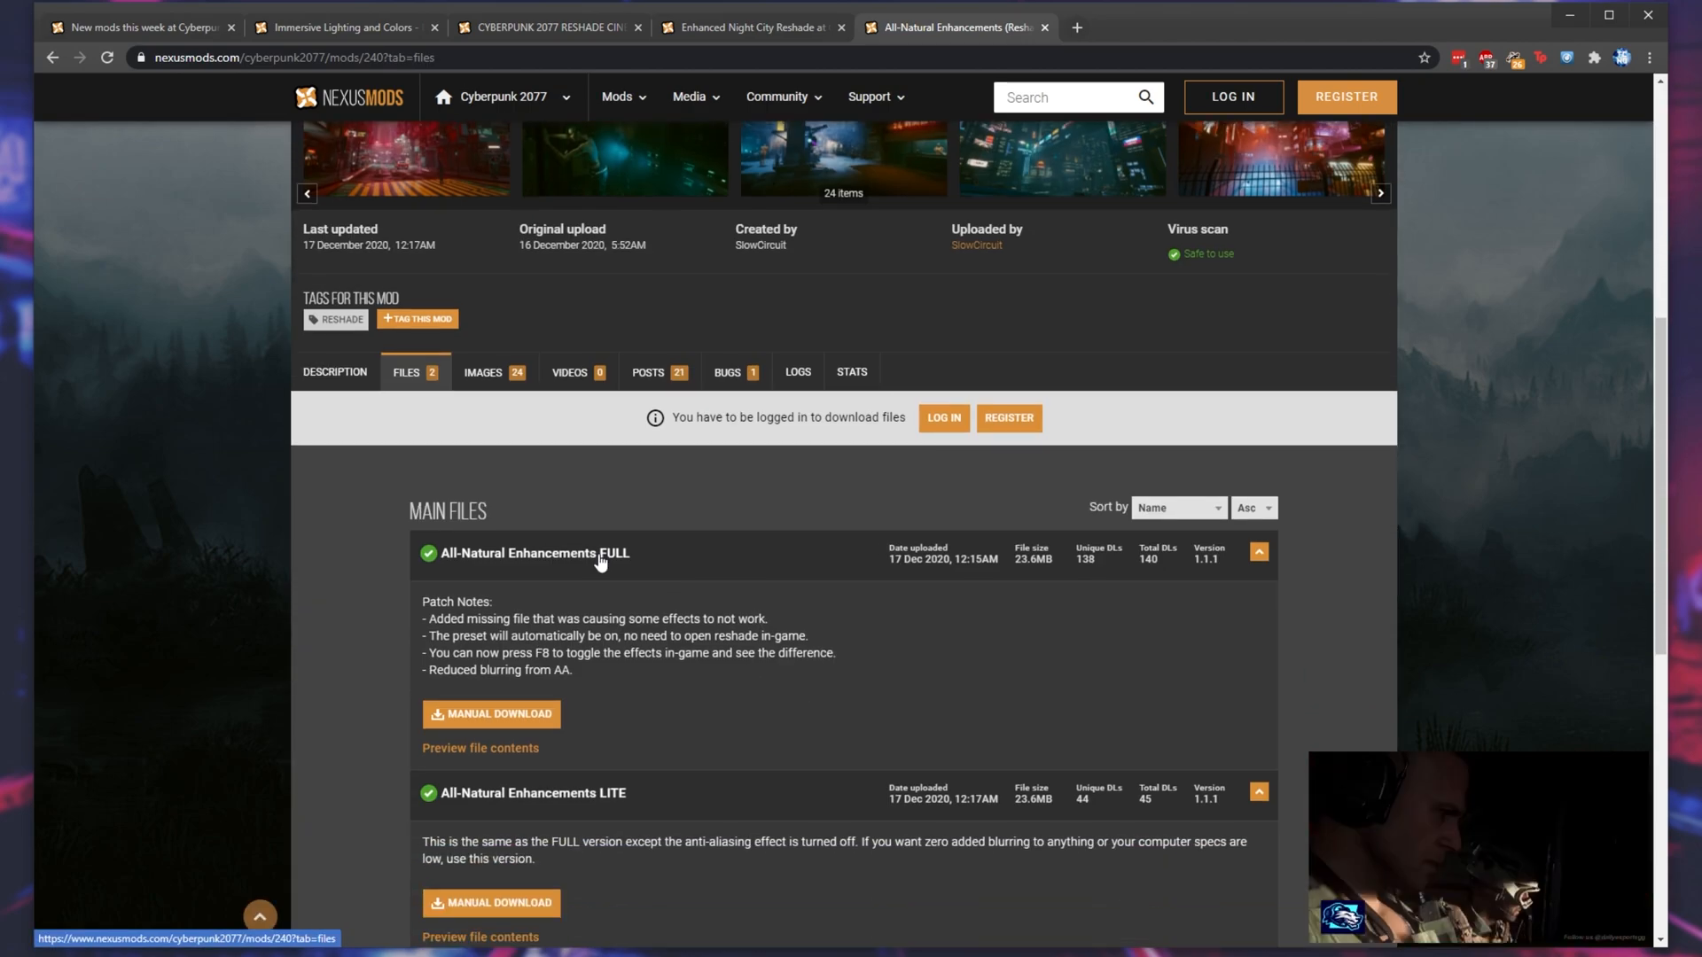
scroll(412, 419, "down", 3)
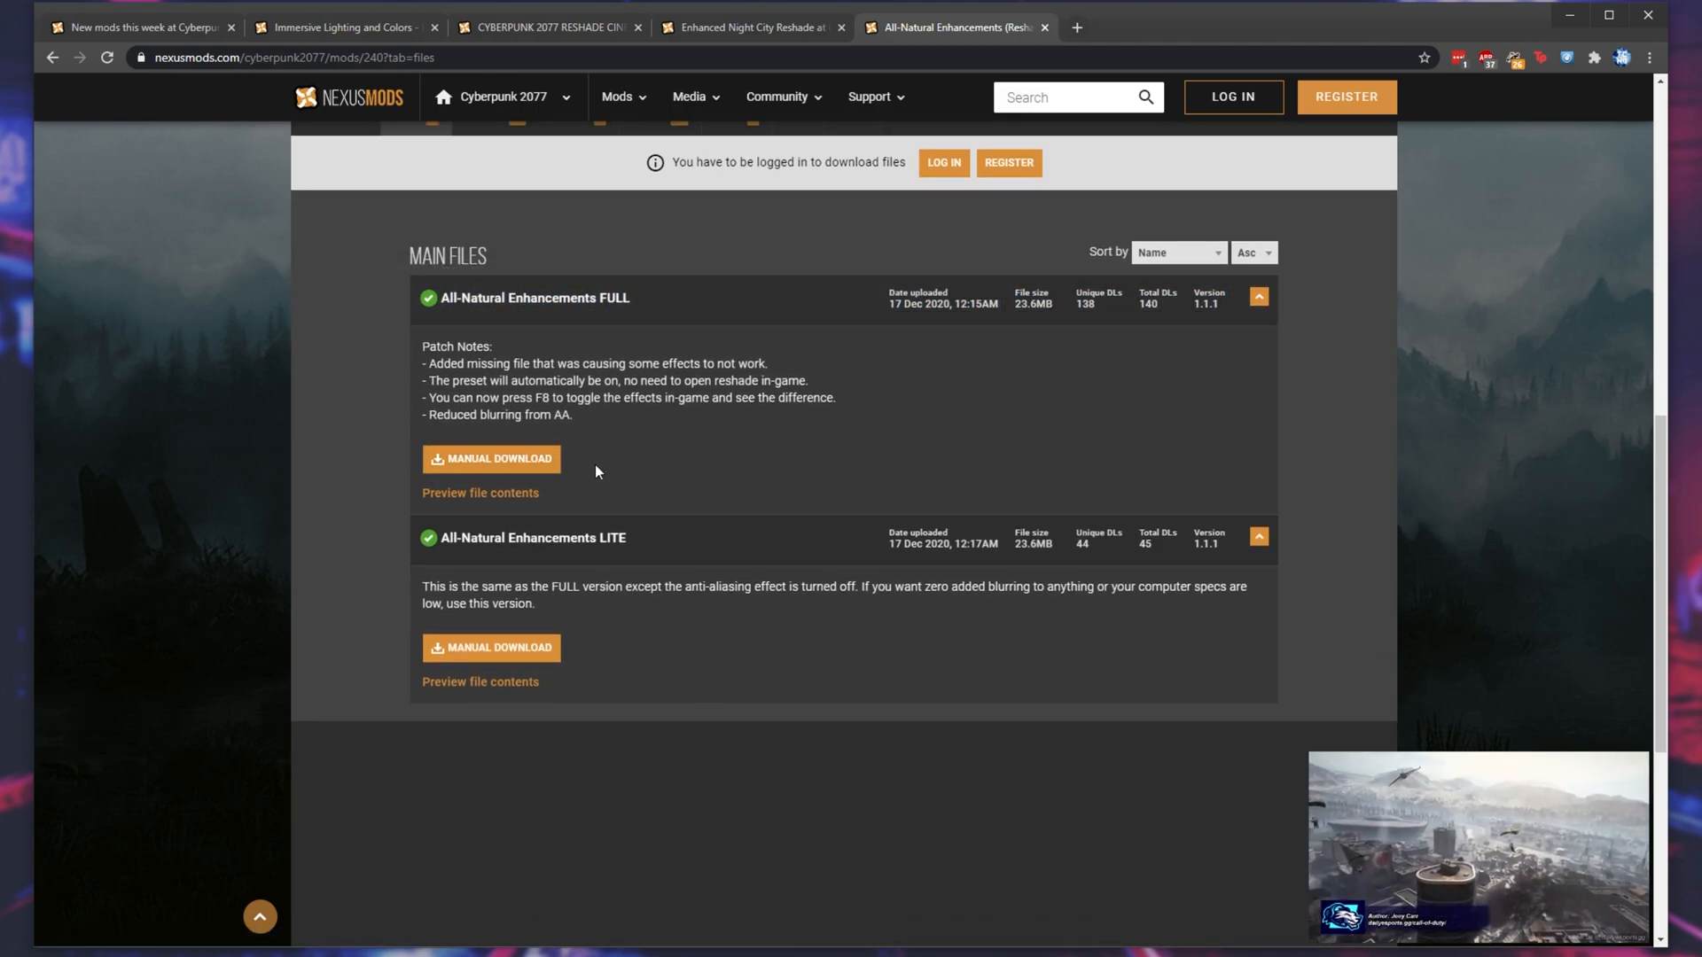
left_click(530, 464)
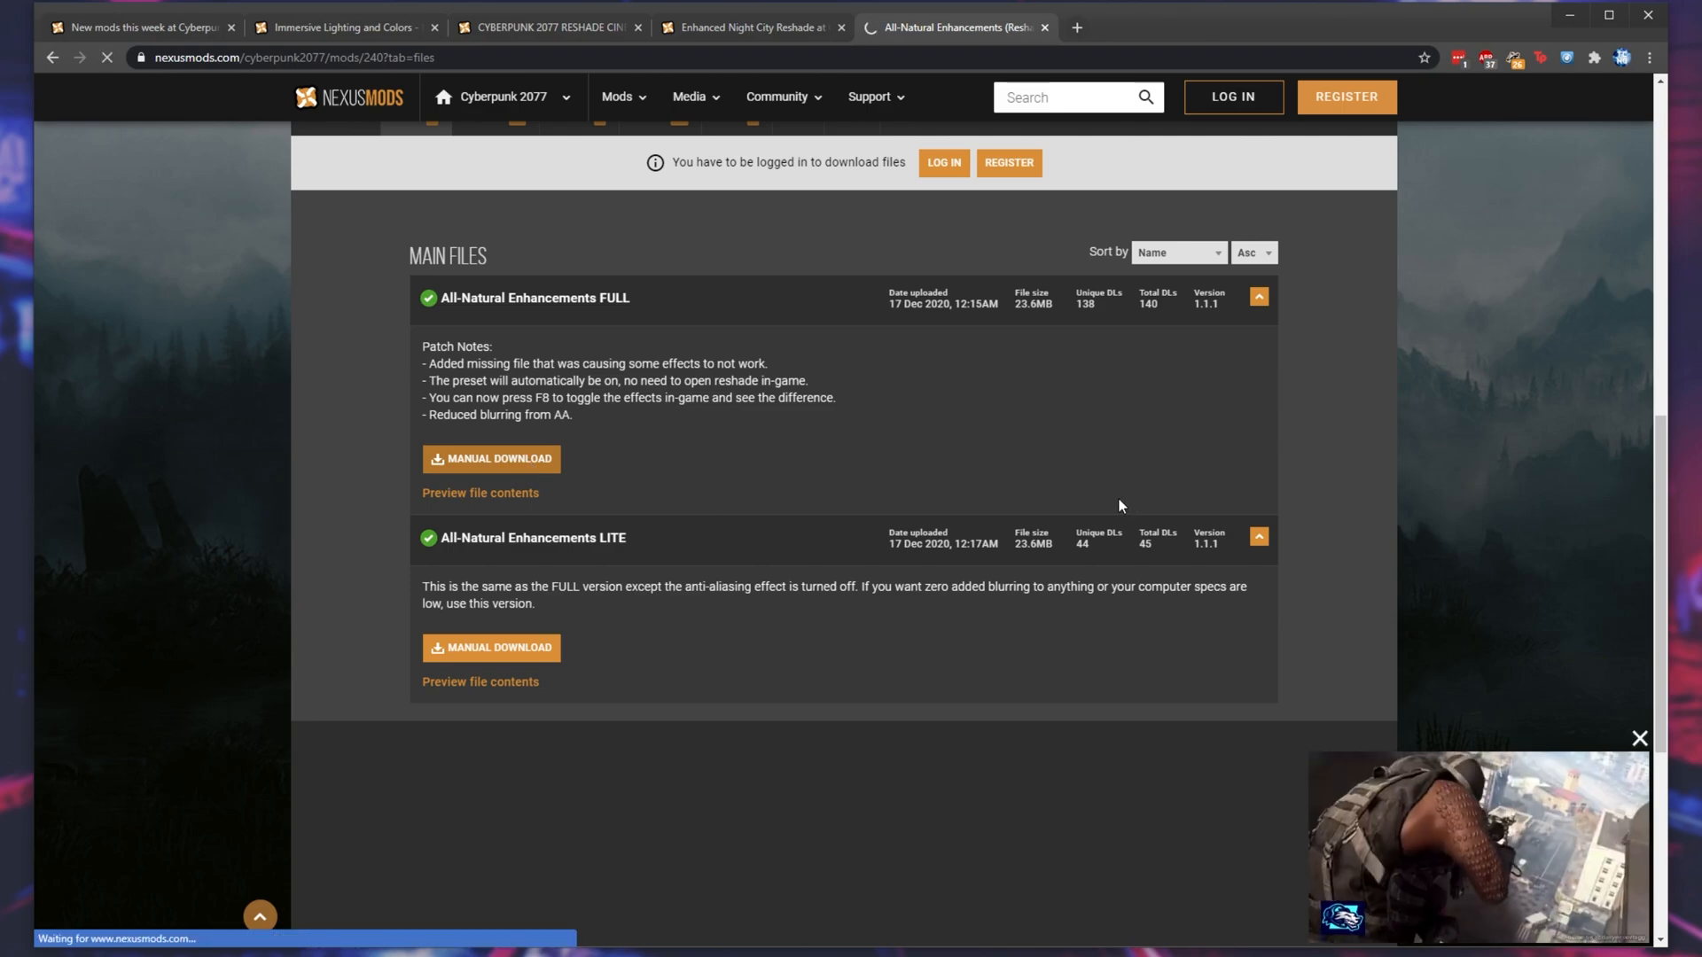
- Switch to the Enhanced Night City Reshade page and open its manual download options
left_click(752, 34)
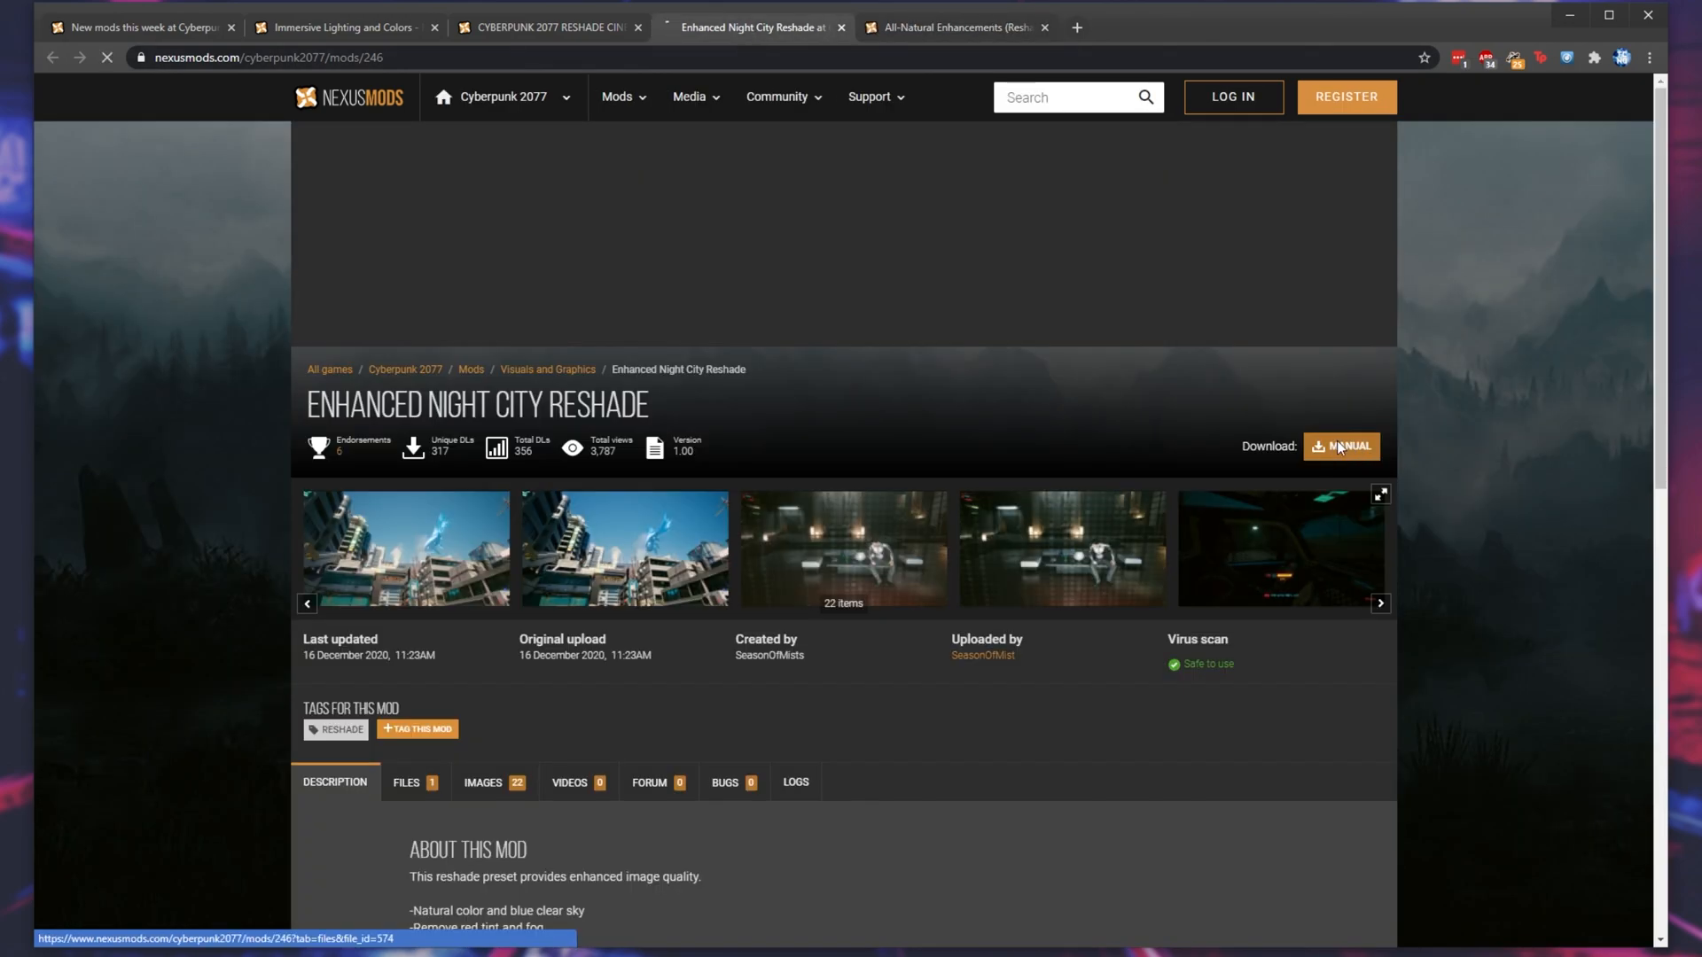
left_click(1339, 447)
left_click(418, 440)
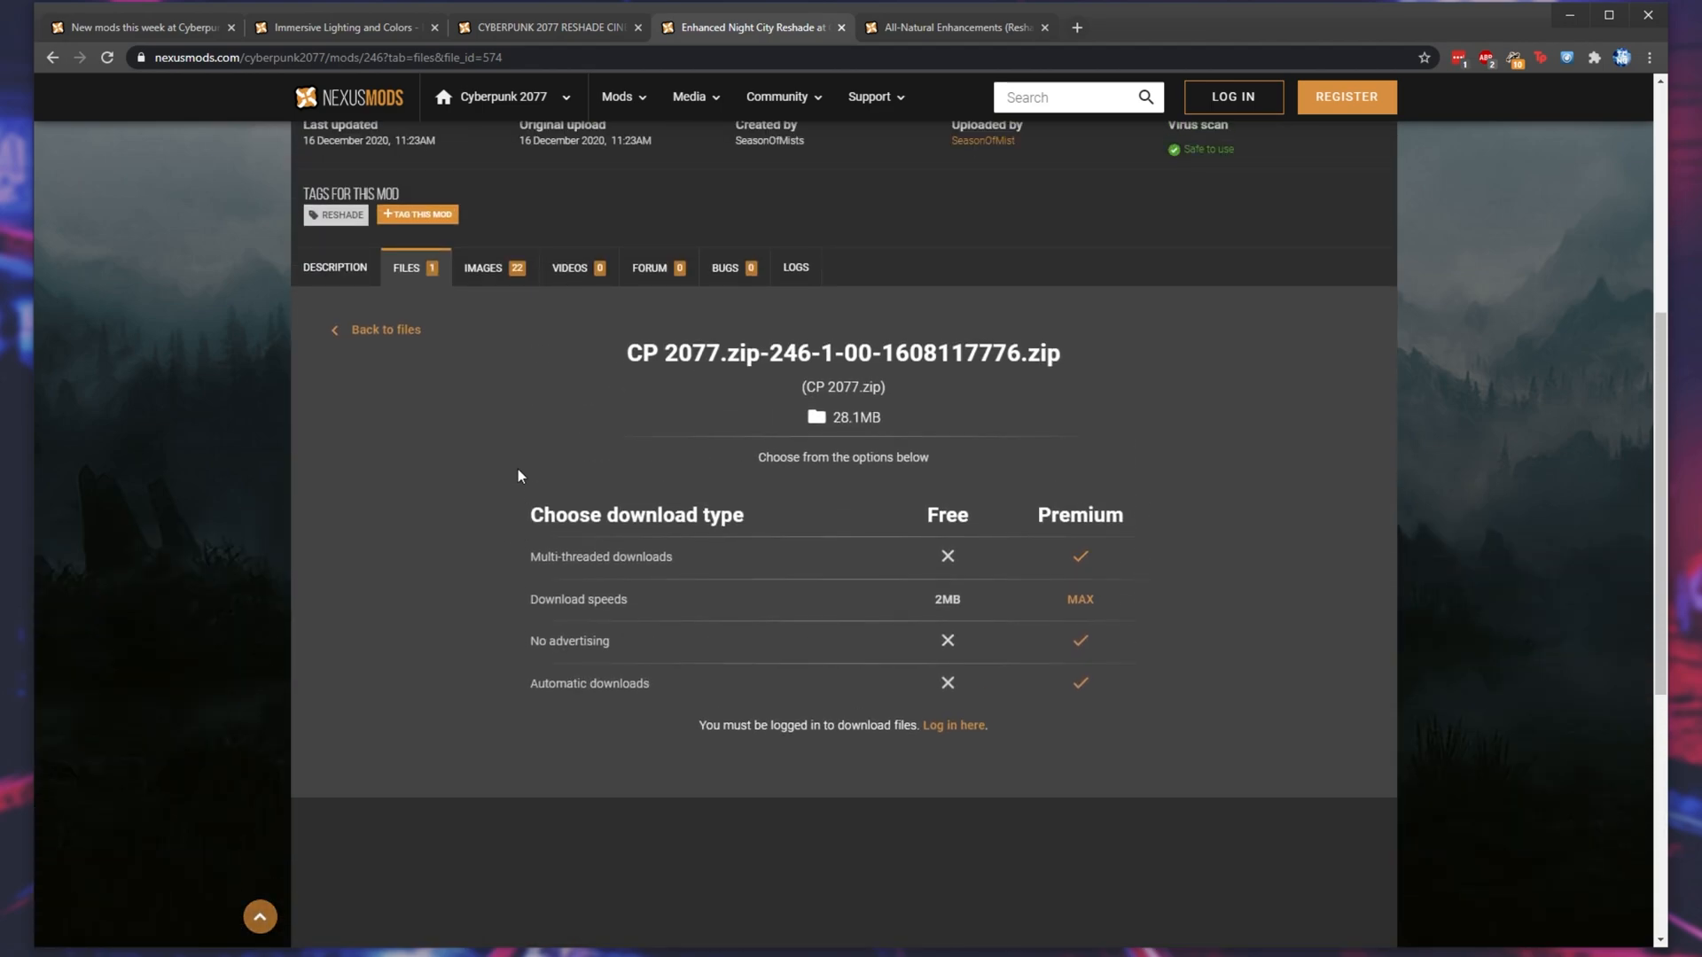
- Log in to the mod site and start the slow download of CP 2077.zip from the Enhanced Night City Reshade page
scroll(1041, 680, "down", 1)
left_click(951, 640)
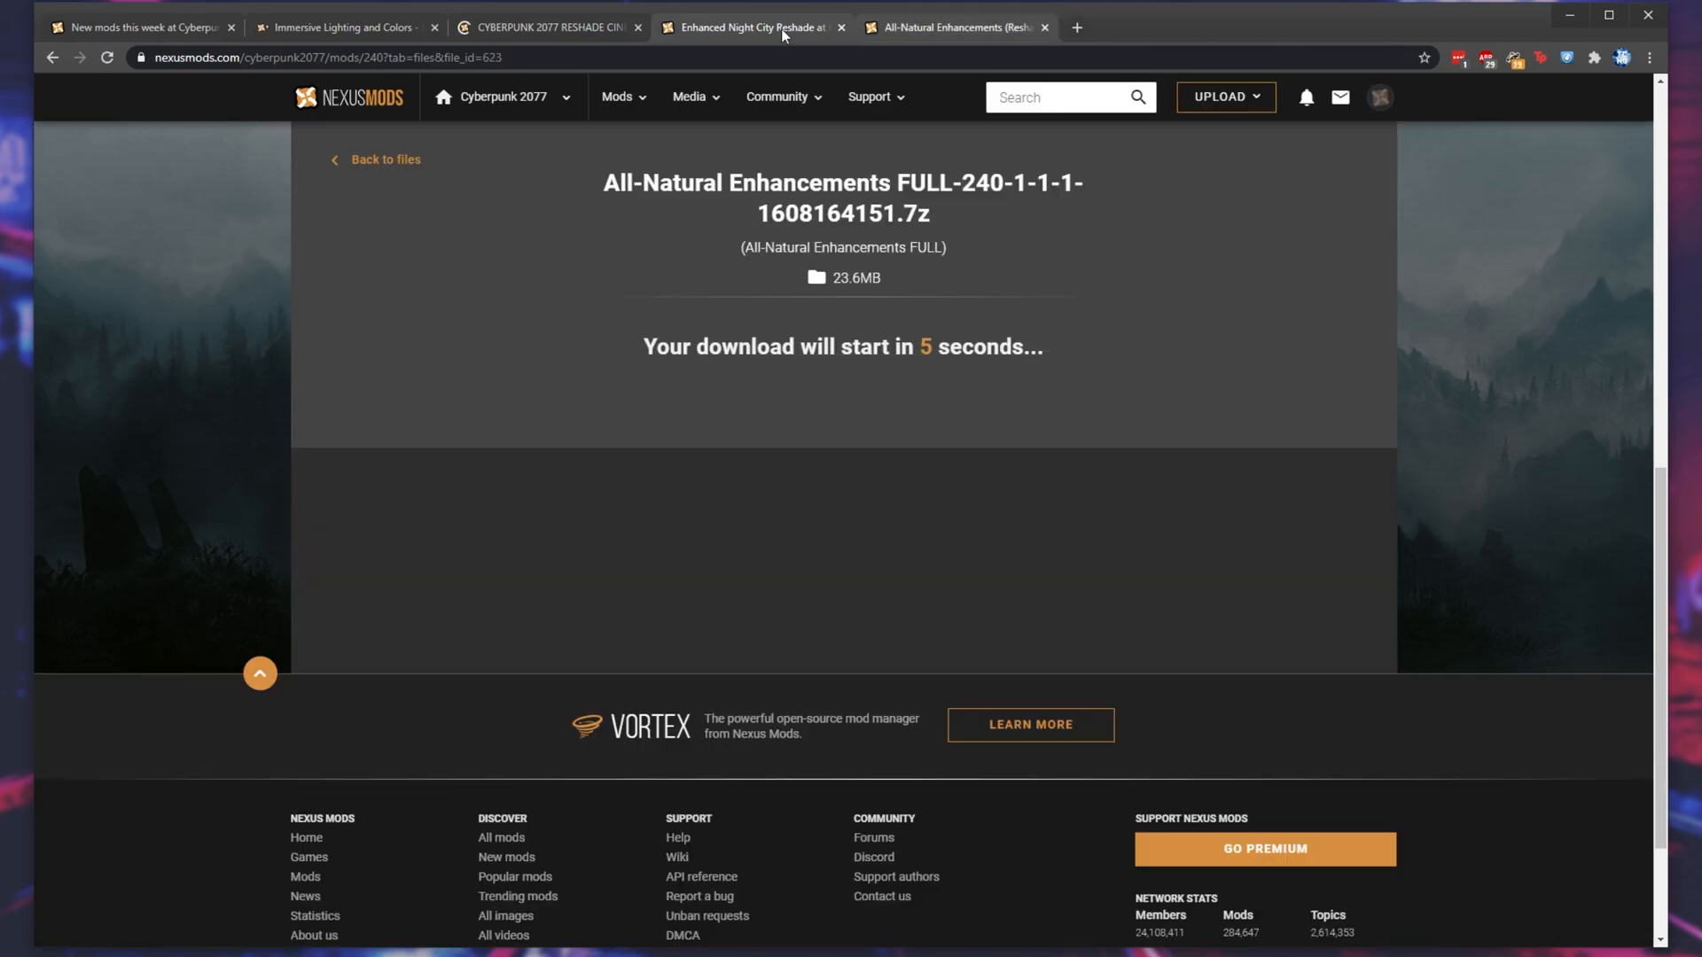
left_click(780, 28)
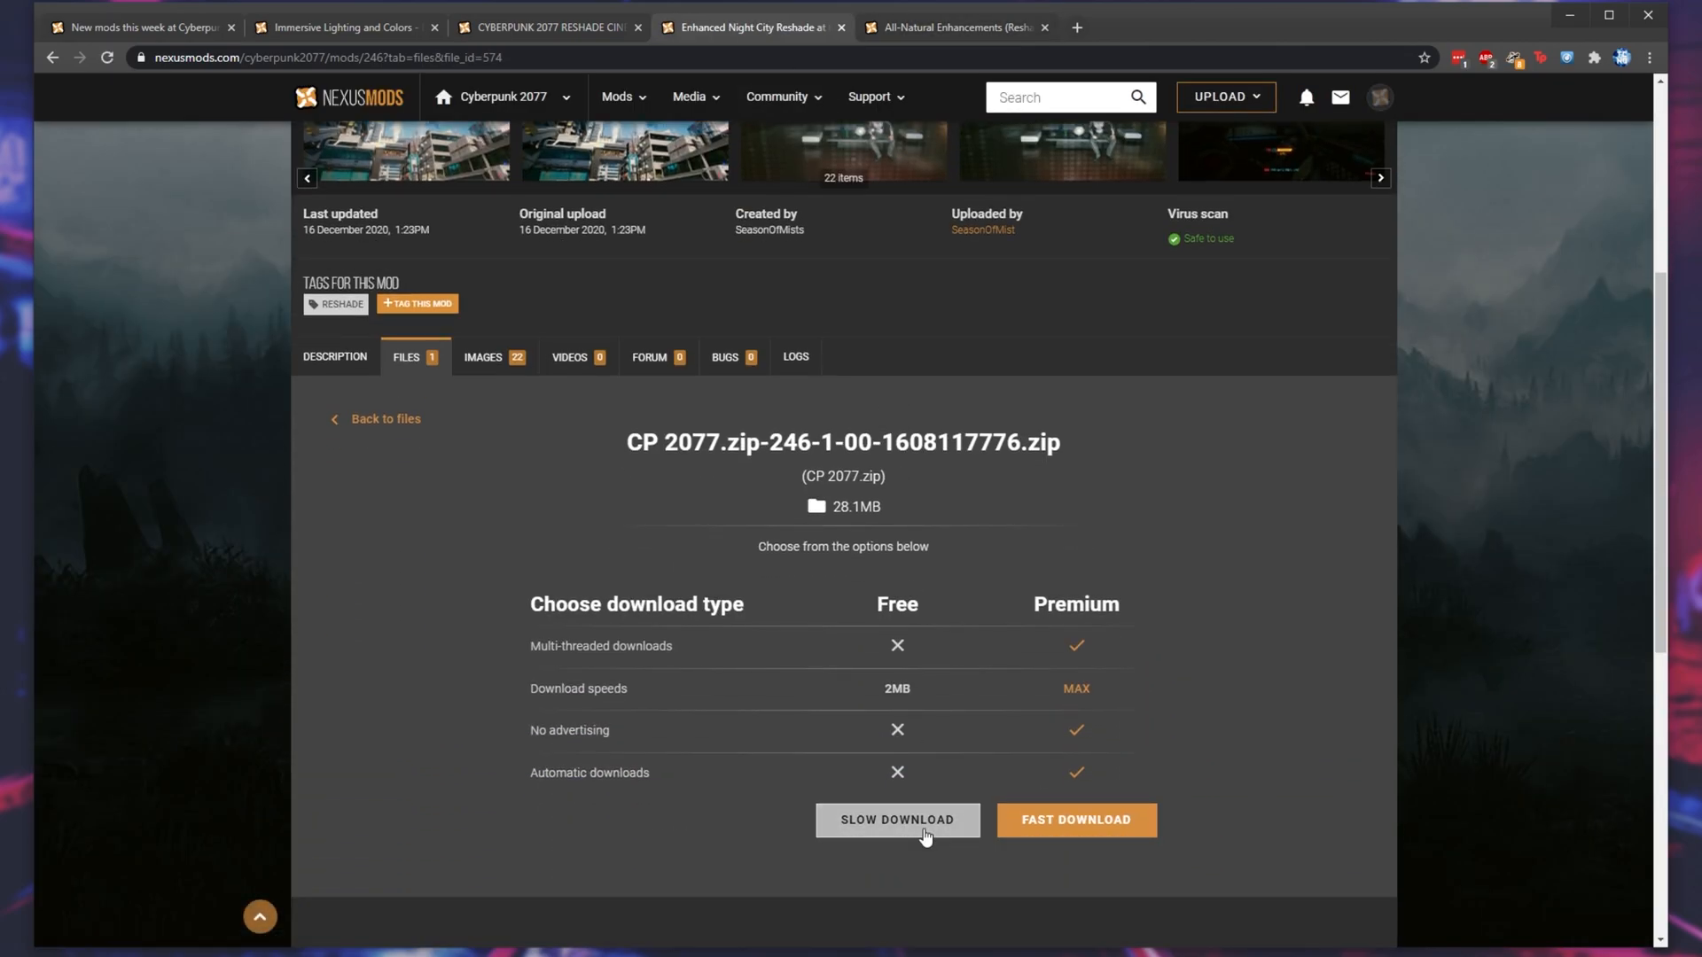
left_click(922, 820)
- Switch to the Cyberpunk 2077 Realistic Cinematic Reshade page and open its main files
left_click(607, 22)
scroll(405, 377, "down", 4)
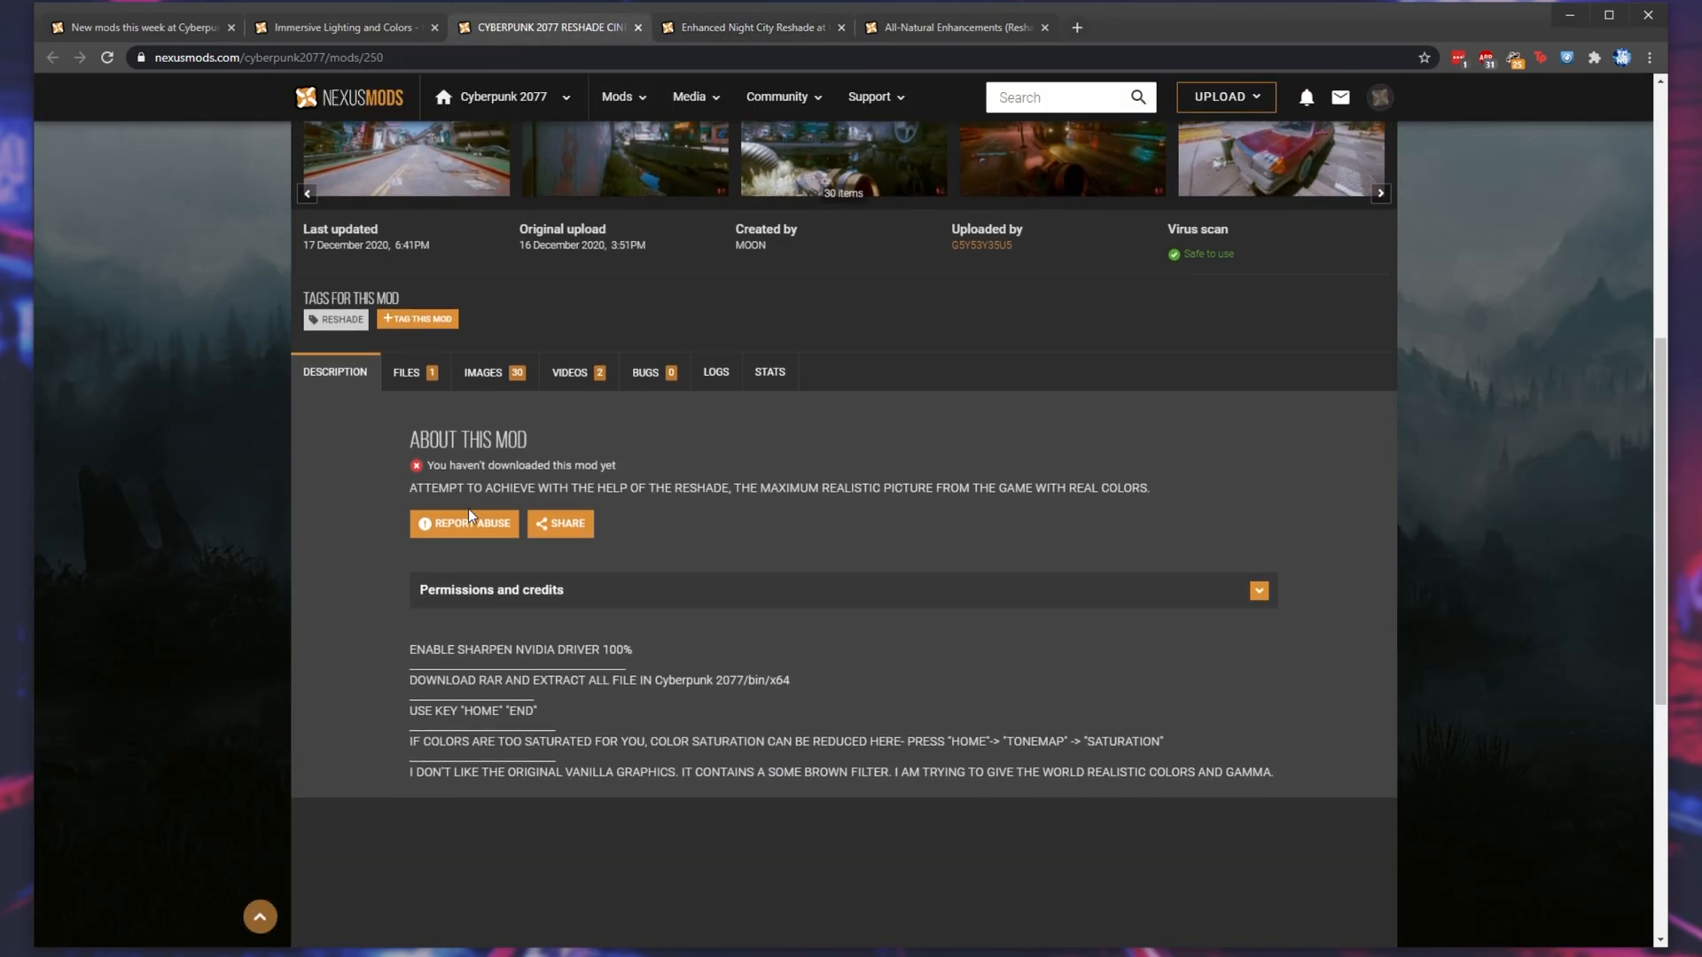
left_click(405, 374)
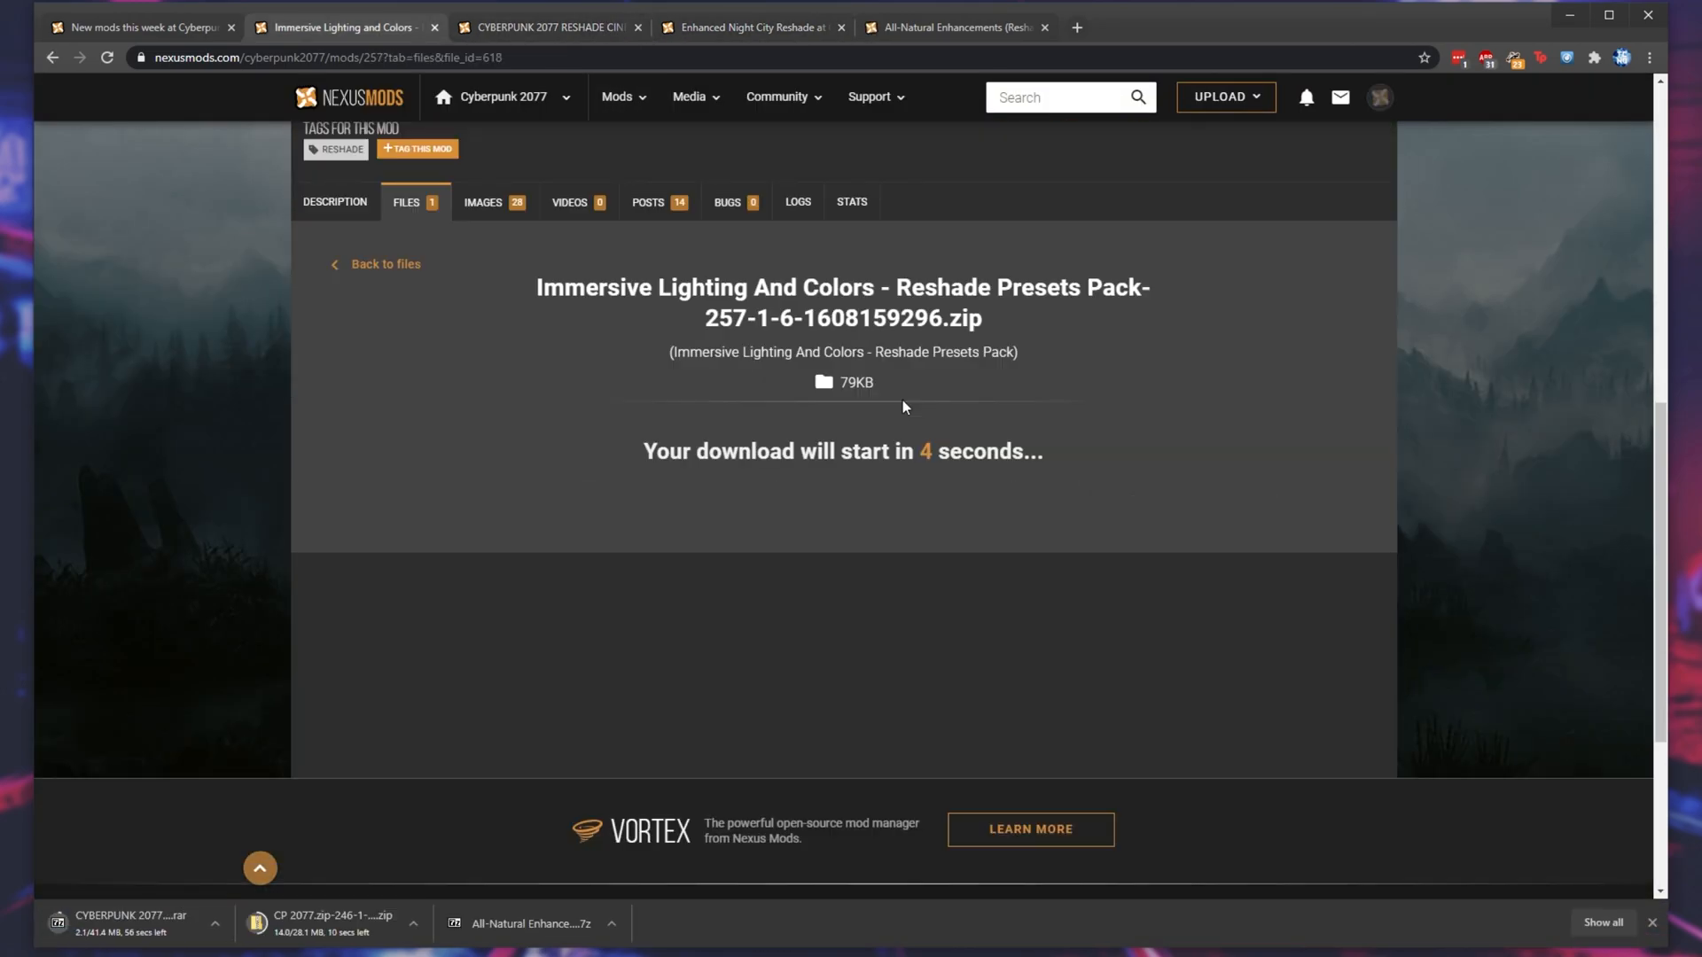
scroll(902, 403, "up", 9)
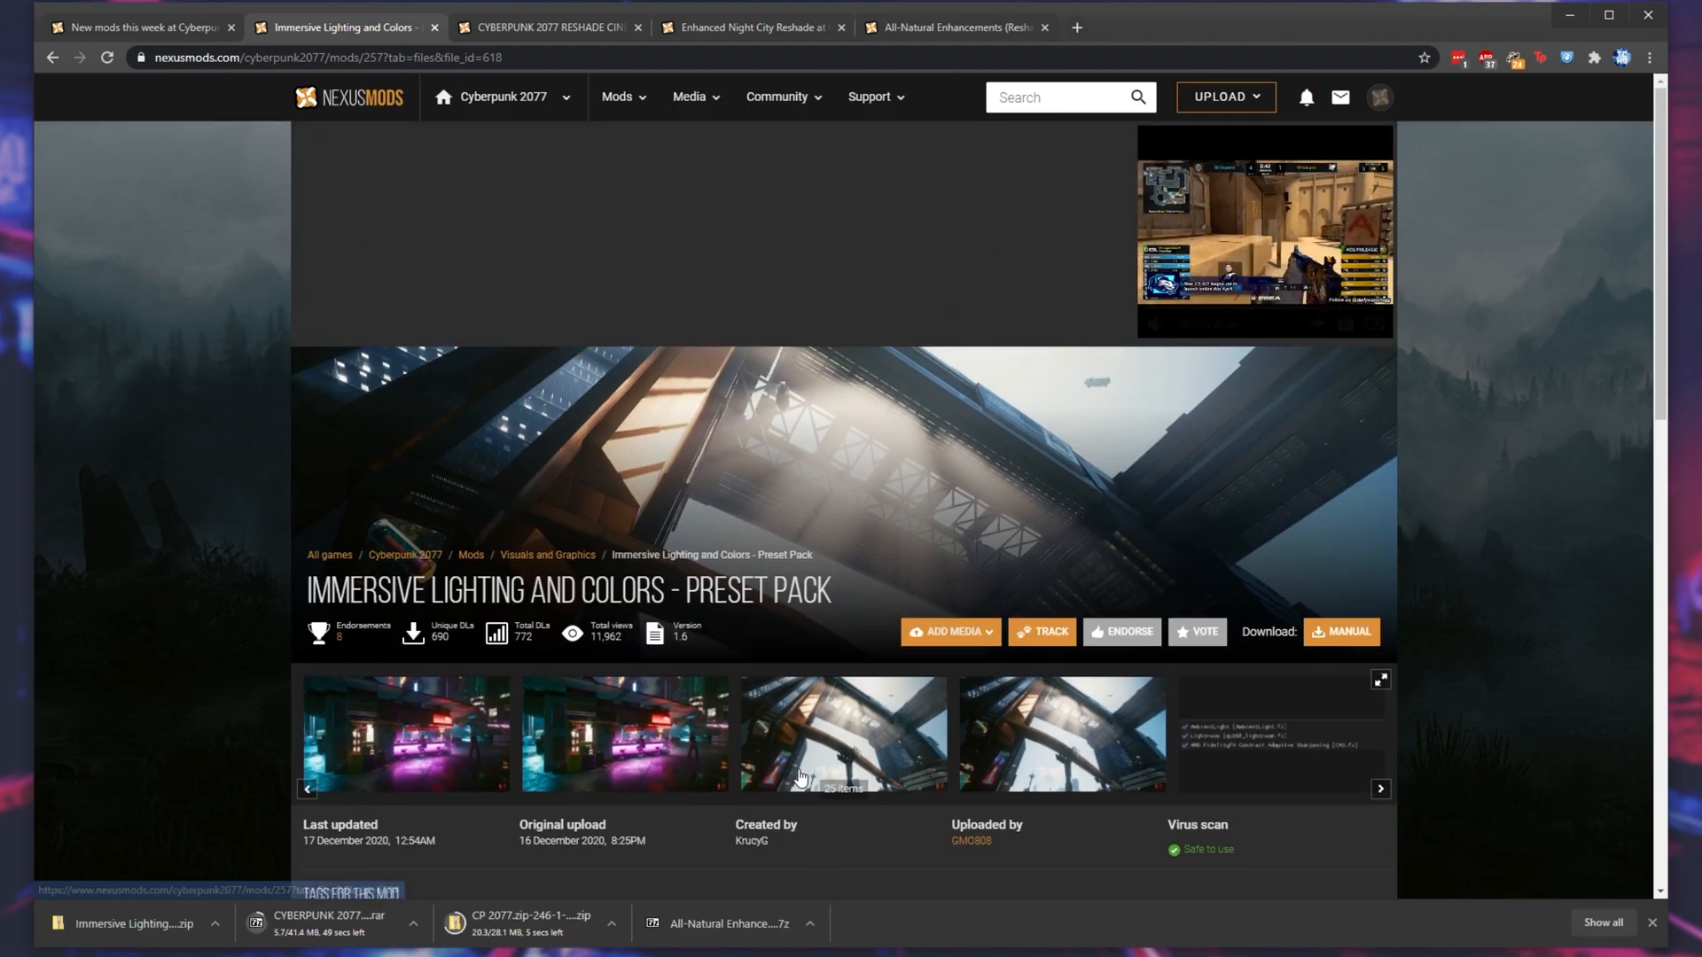
- Uncover part of the desktop and create a folder named Downloads there
left_click_drag(1126, 24, 1428, 22)
right_click(303, 430)
left_click(429, 686)
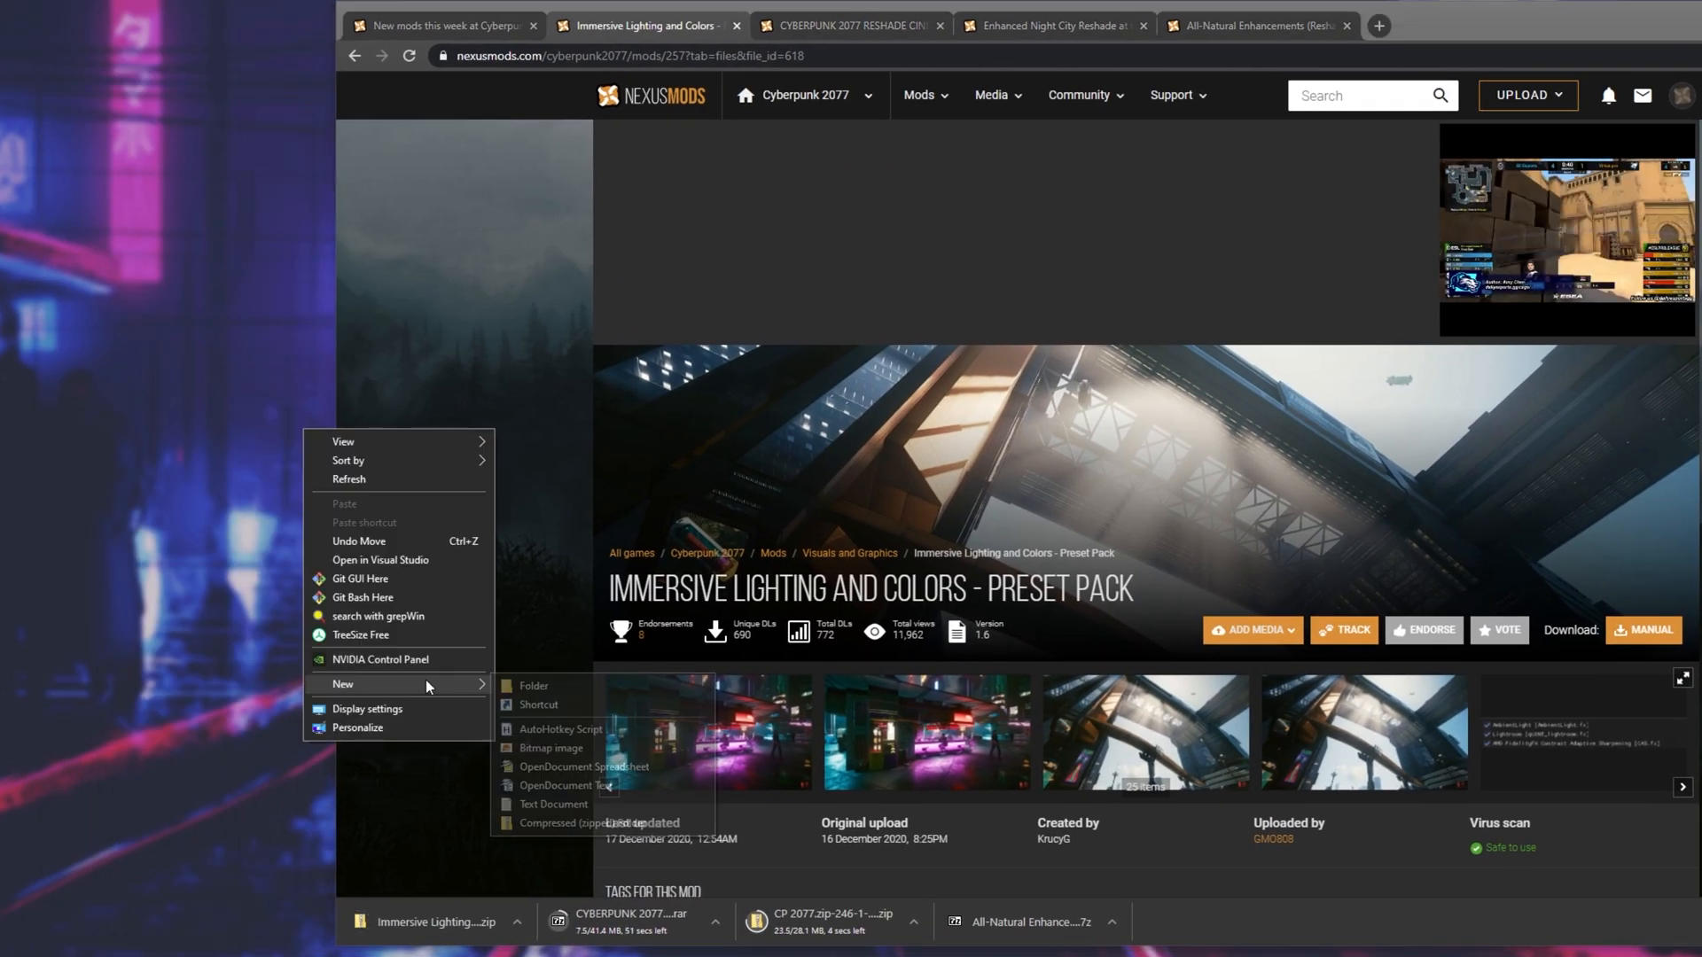
left_click(534, 686)
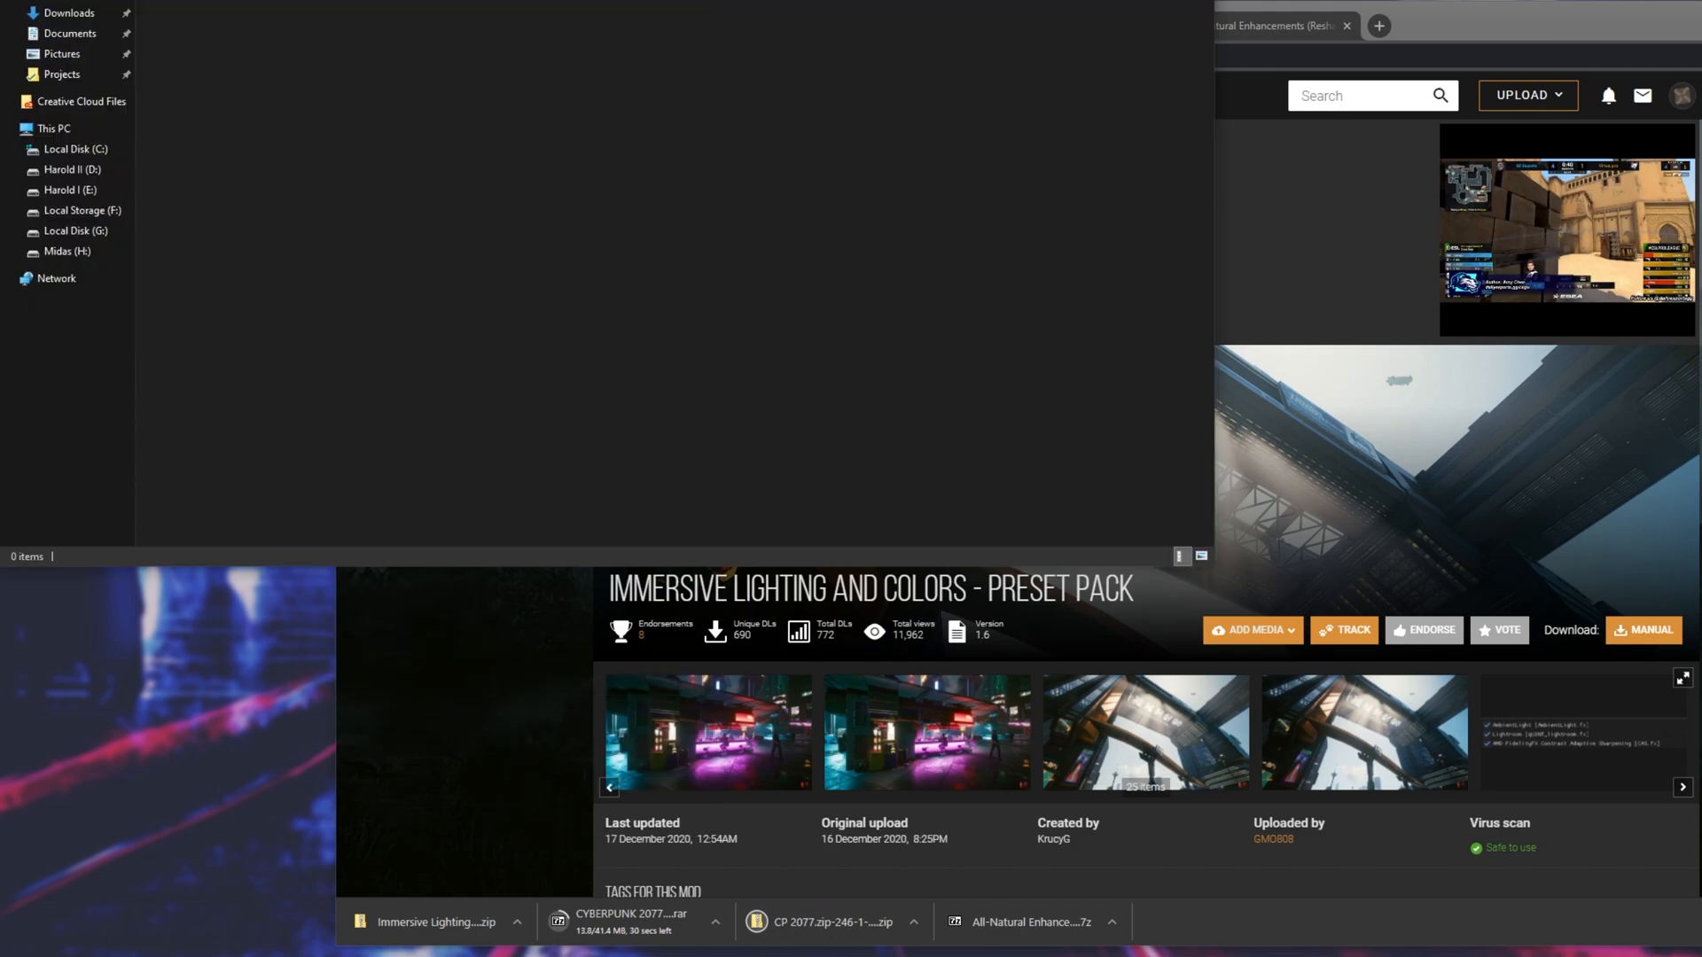
left_click_drag(838, 0, 1082, 209)
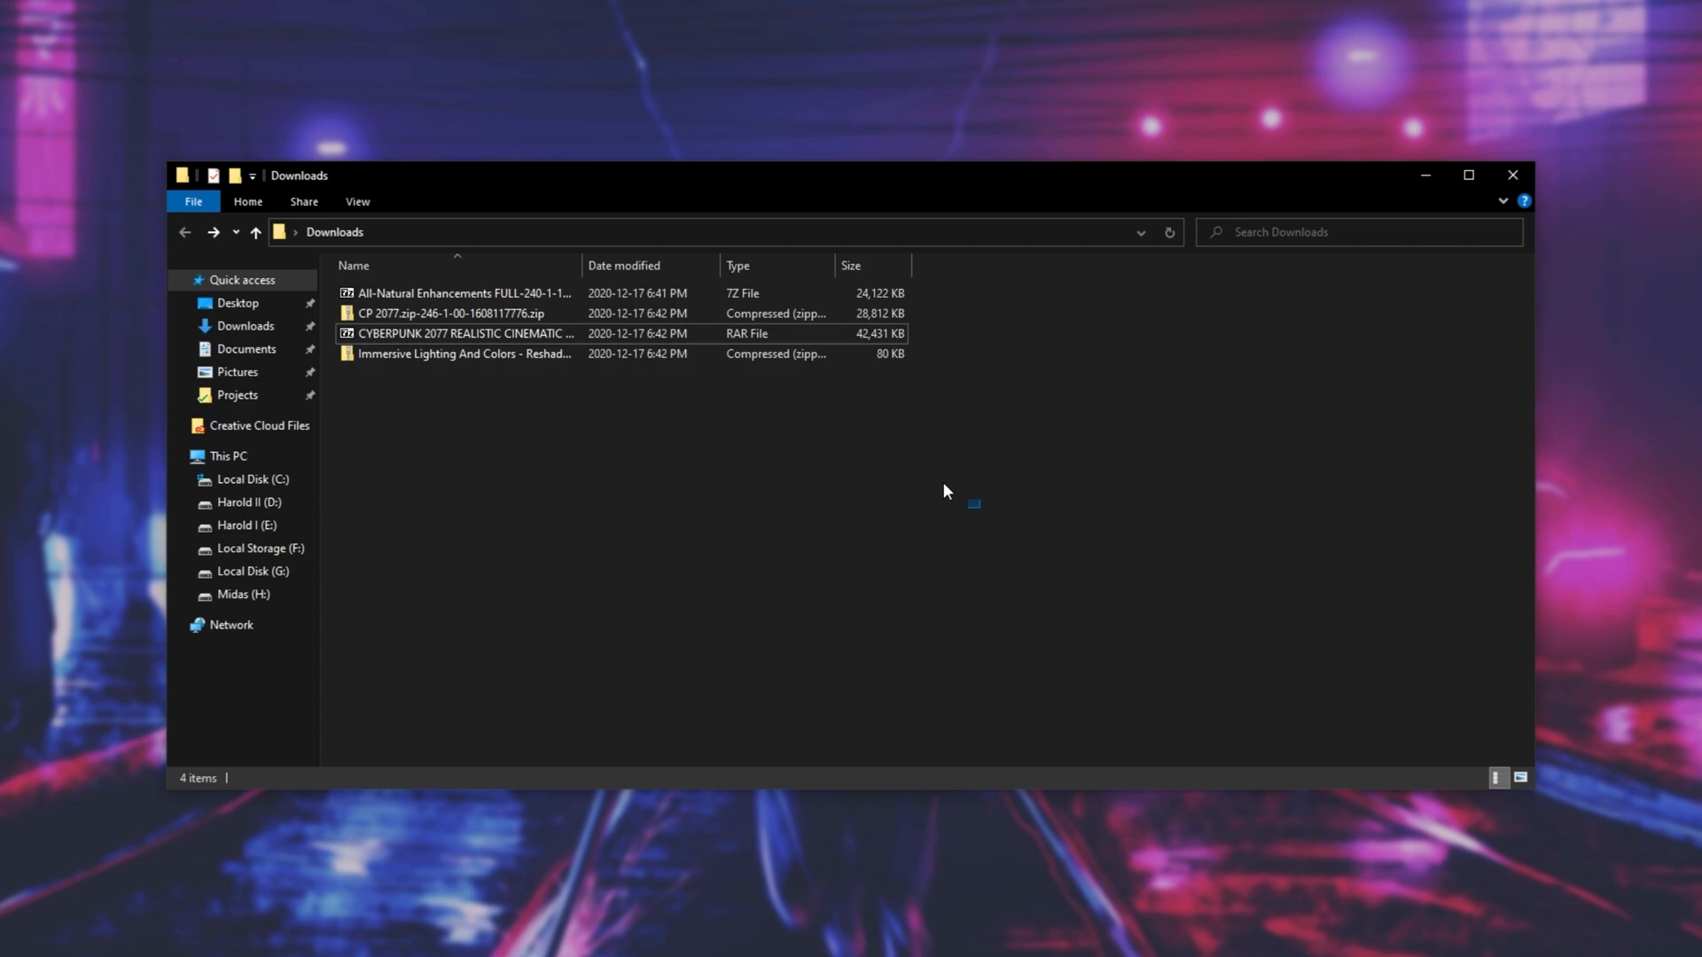
- Extract all four downloaded preset archives with 7-Zip, each into its own separate folder
left_click_drag(946, 490, 694, 260)
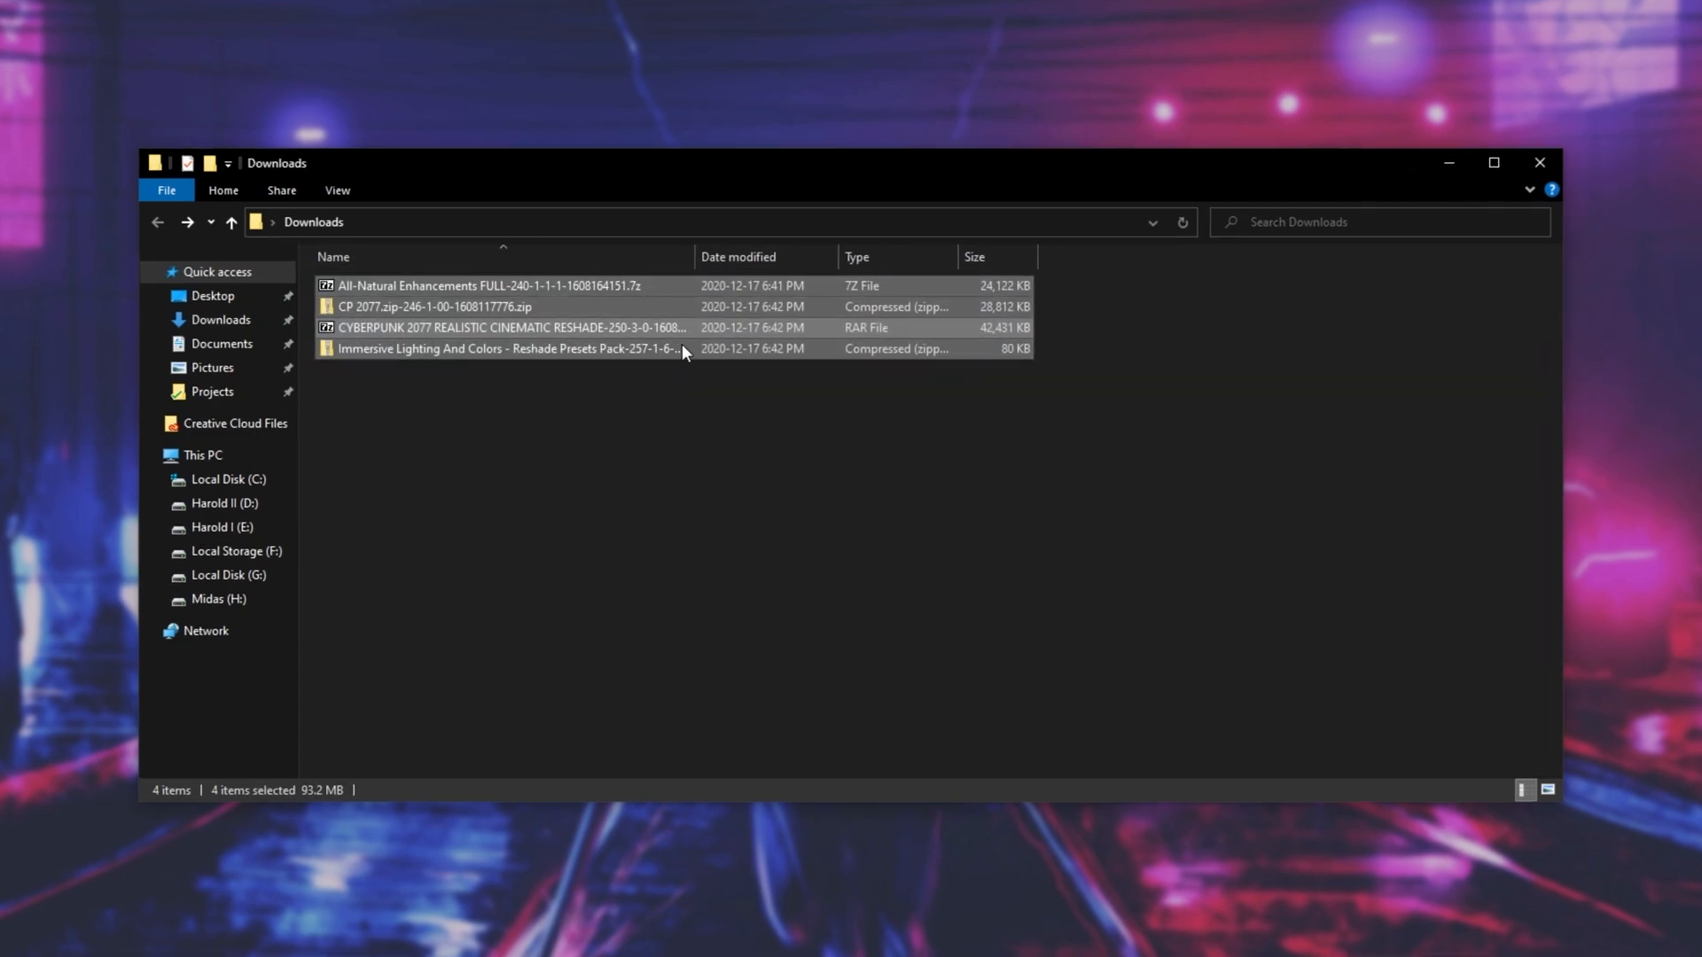
left_click(639, 285)
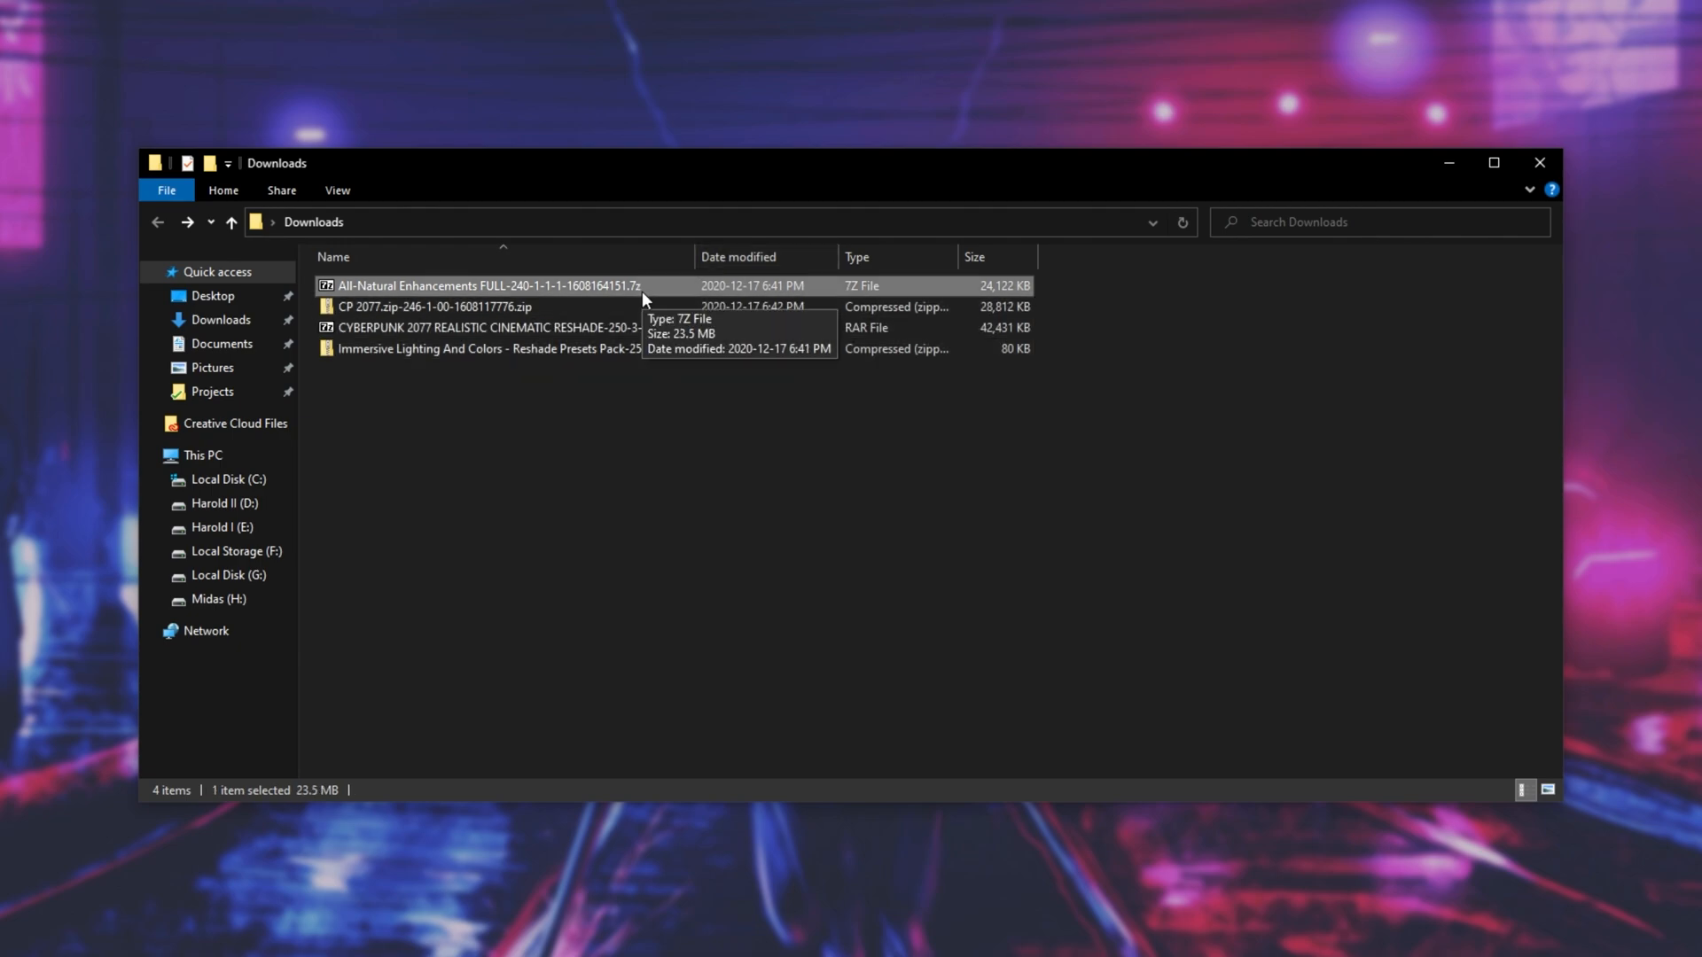
left_click(681, 331)
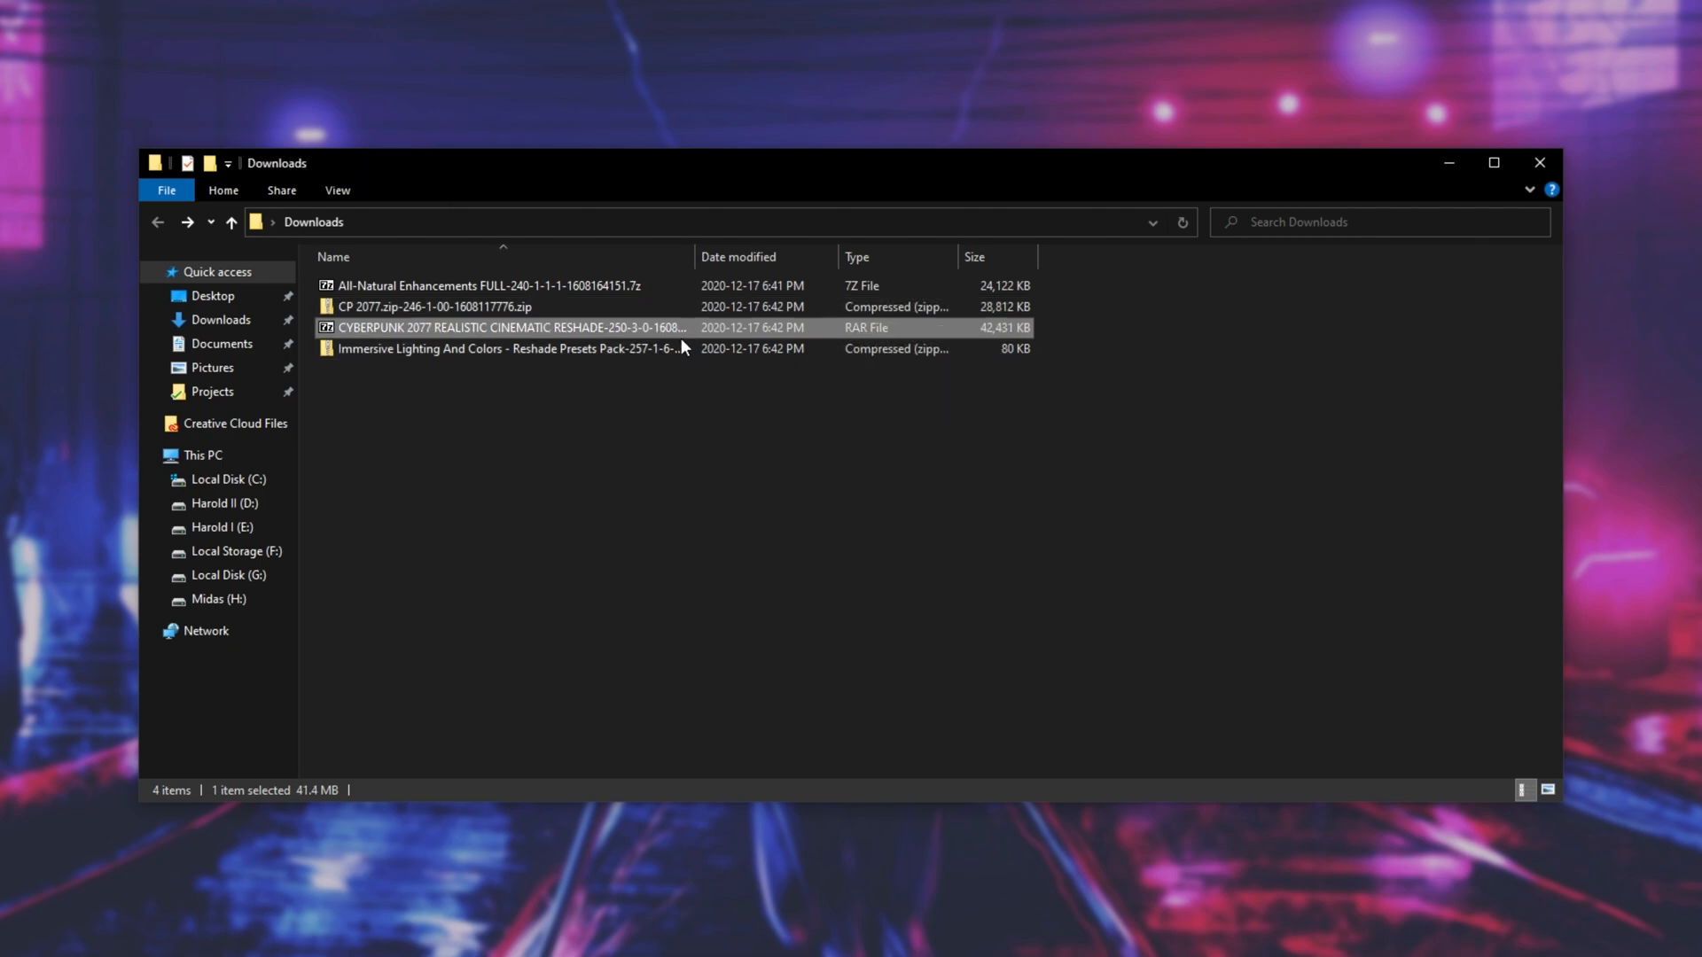
left_click_drag(789, 429, 622, 282)
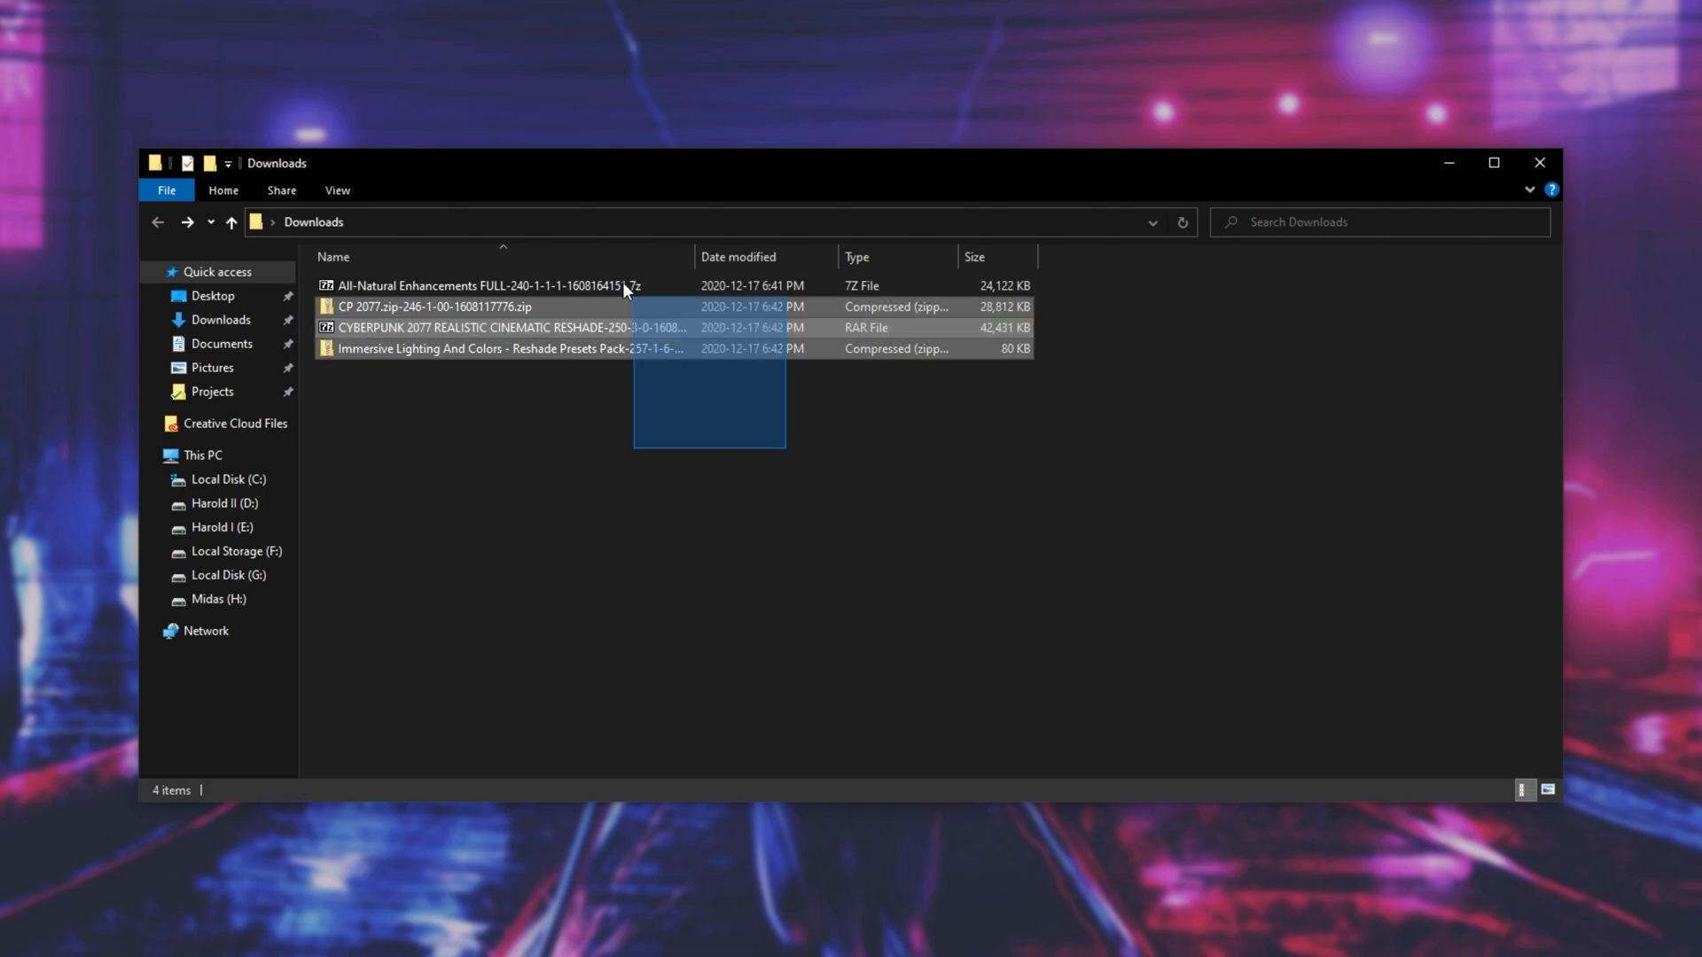
right_click(566, 305)
mouse_move(749, 475)
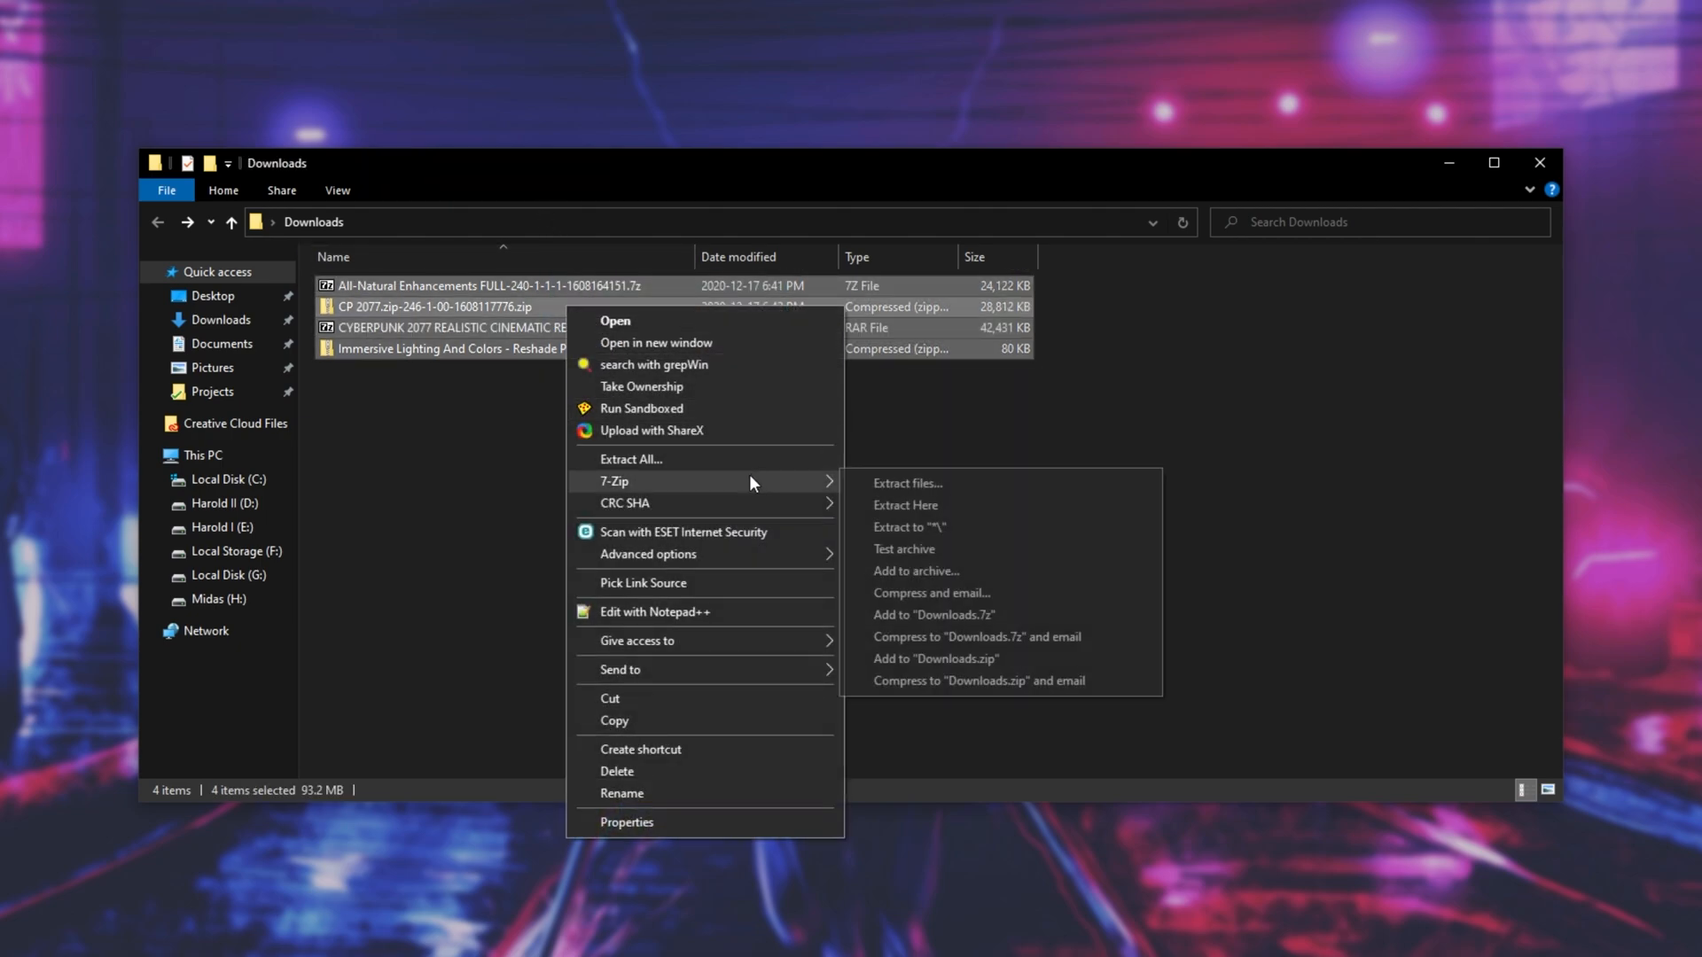
left_click(941, 530)
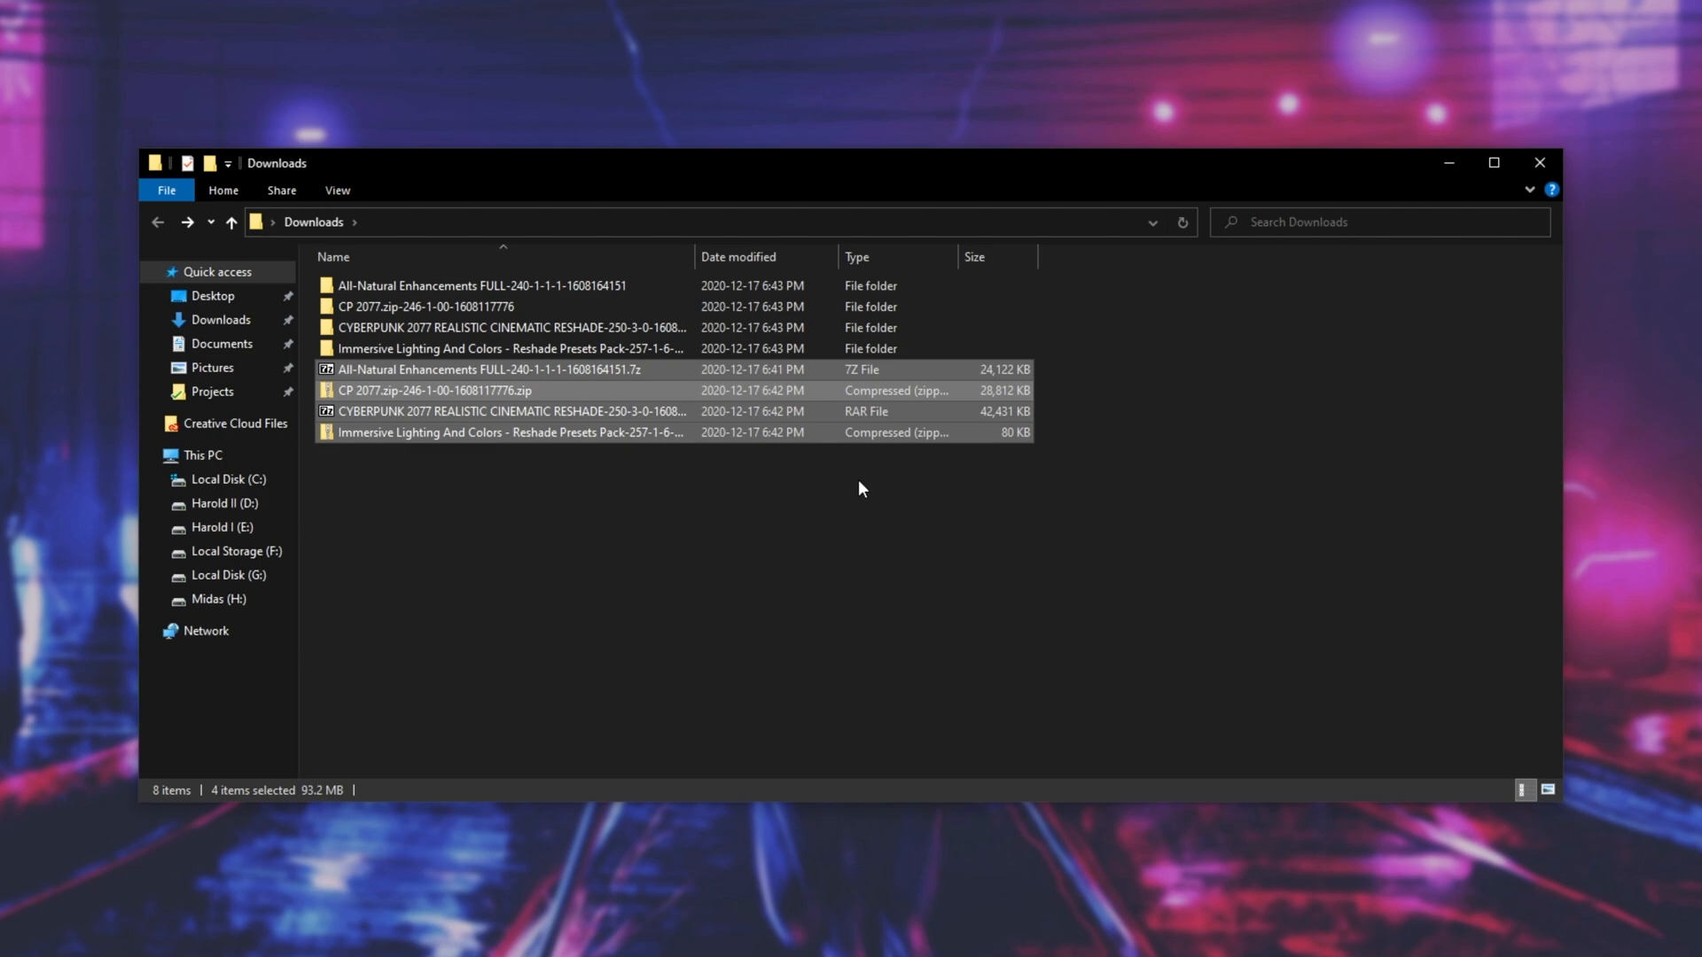
- Open the extracted Immersive Lighting and Colors folder and examine its preset .ini files
double_click(663, 350)
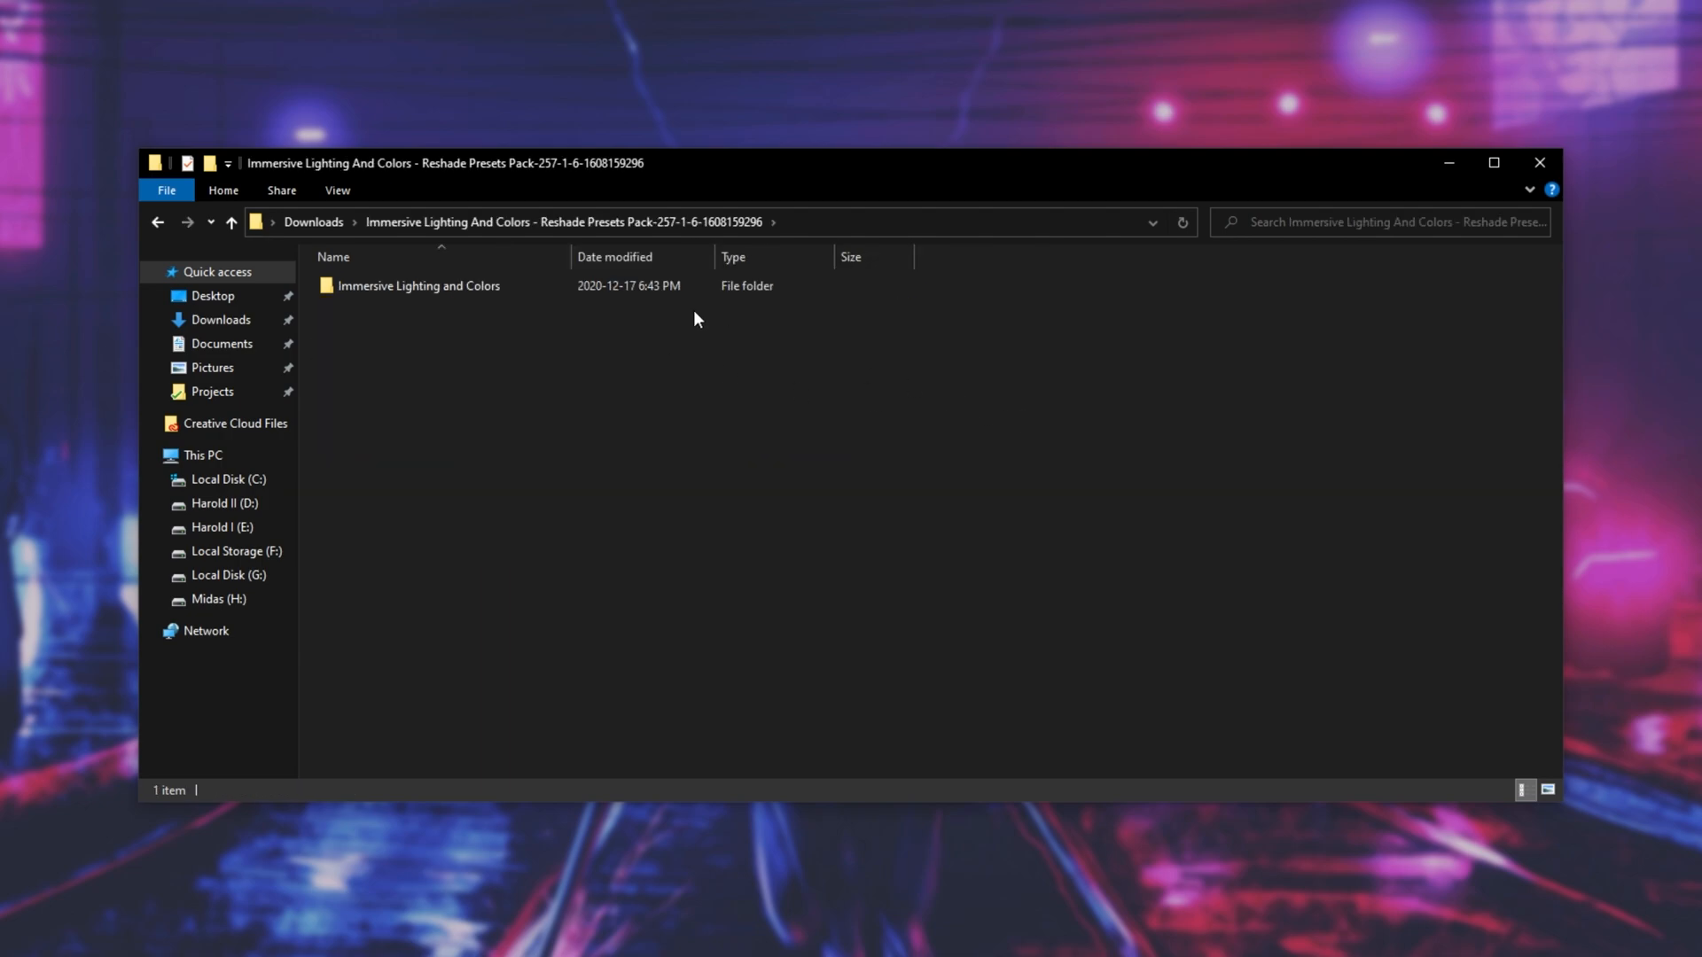
double_click(668, 291)
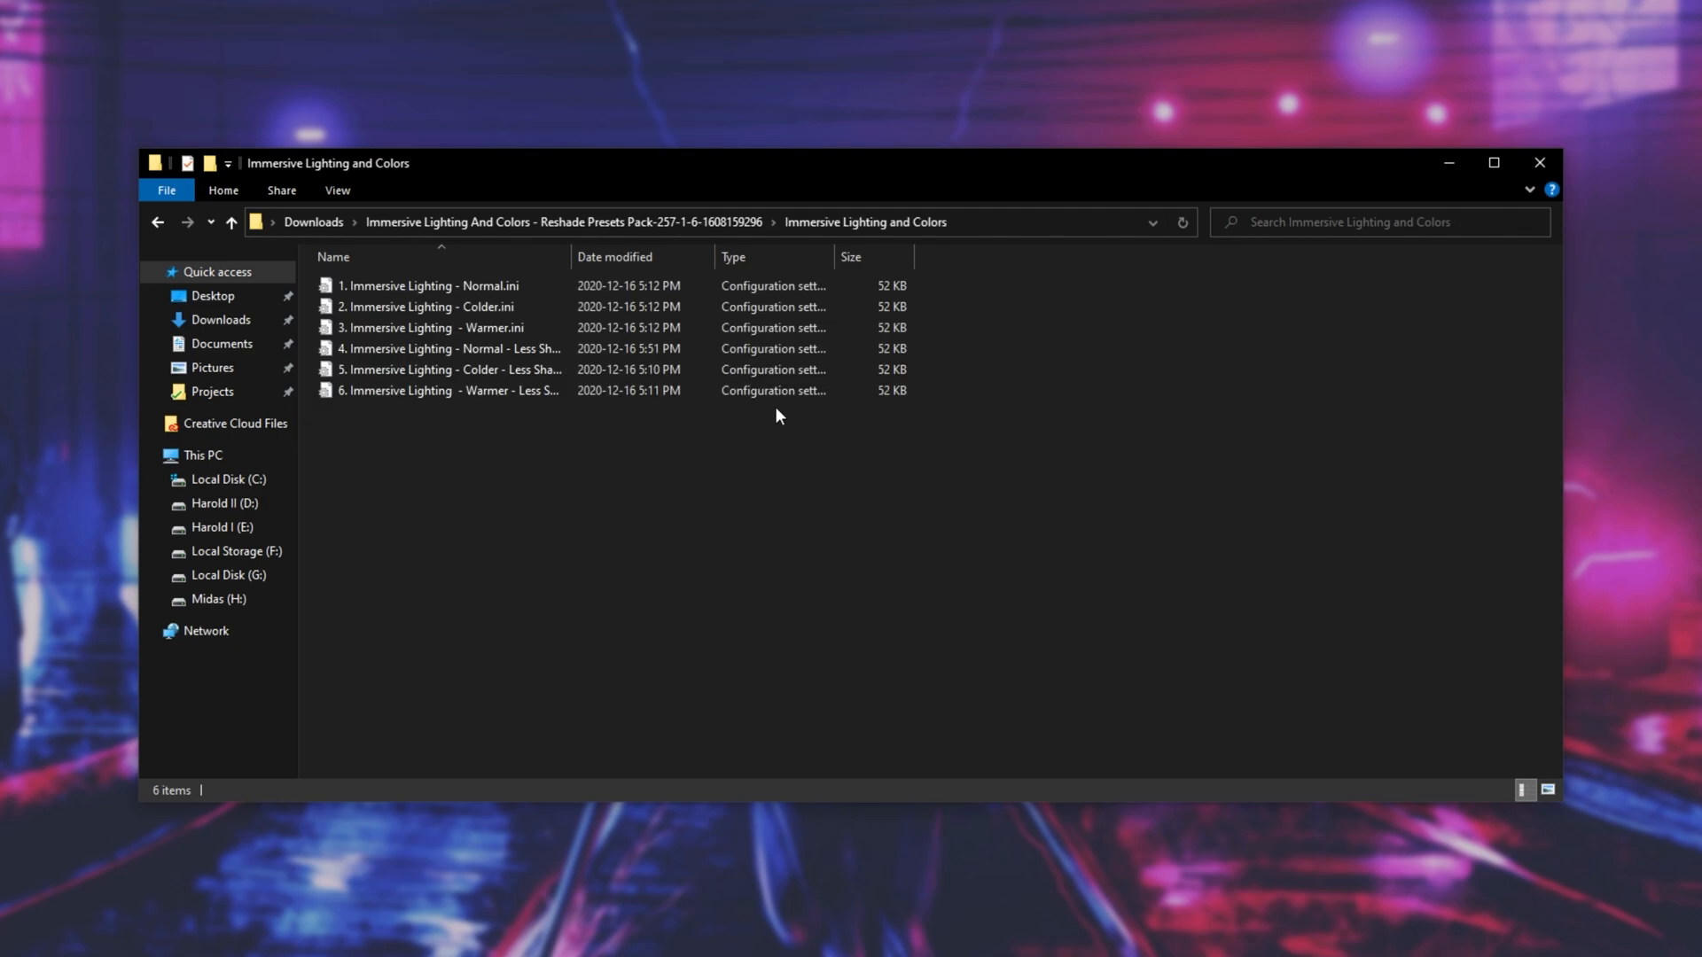
left_click_drag(1000, 479, 559, 190)
left_click(757, 509)
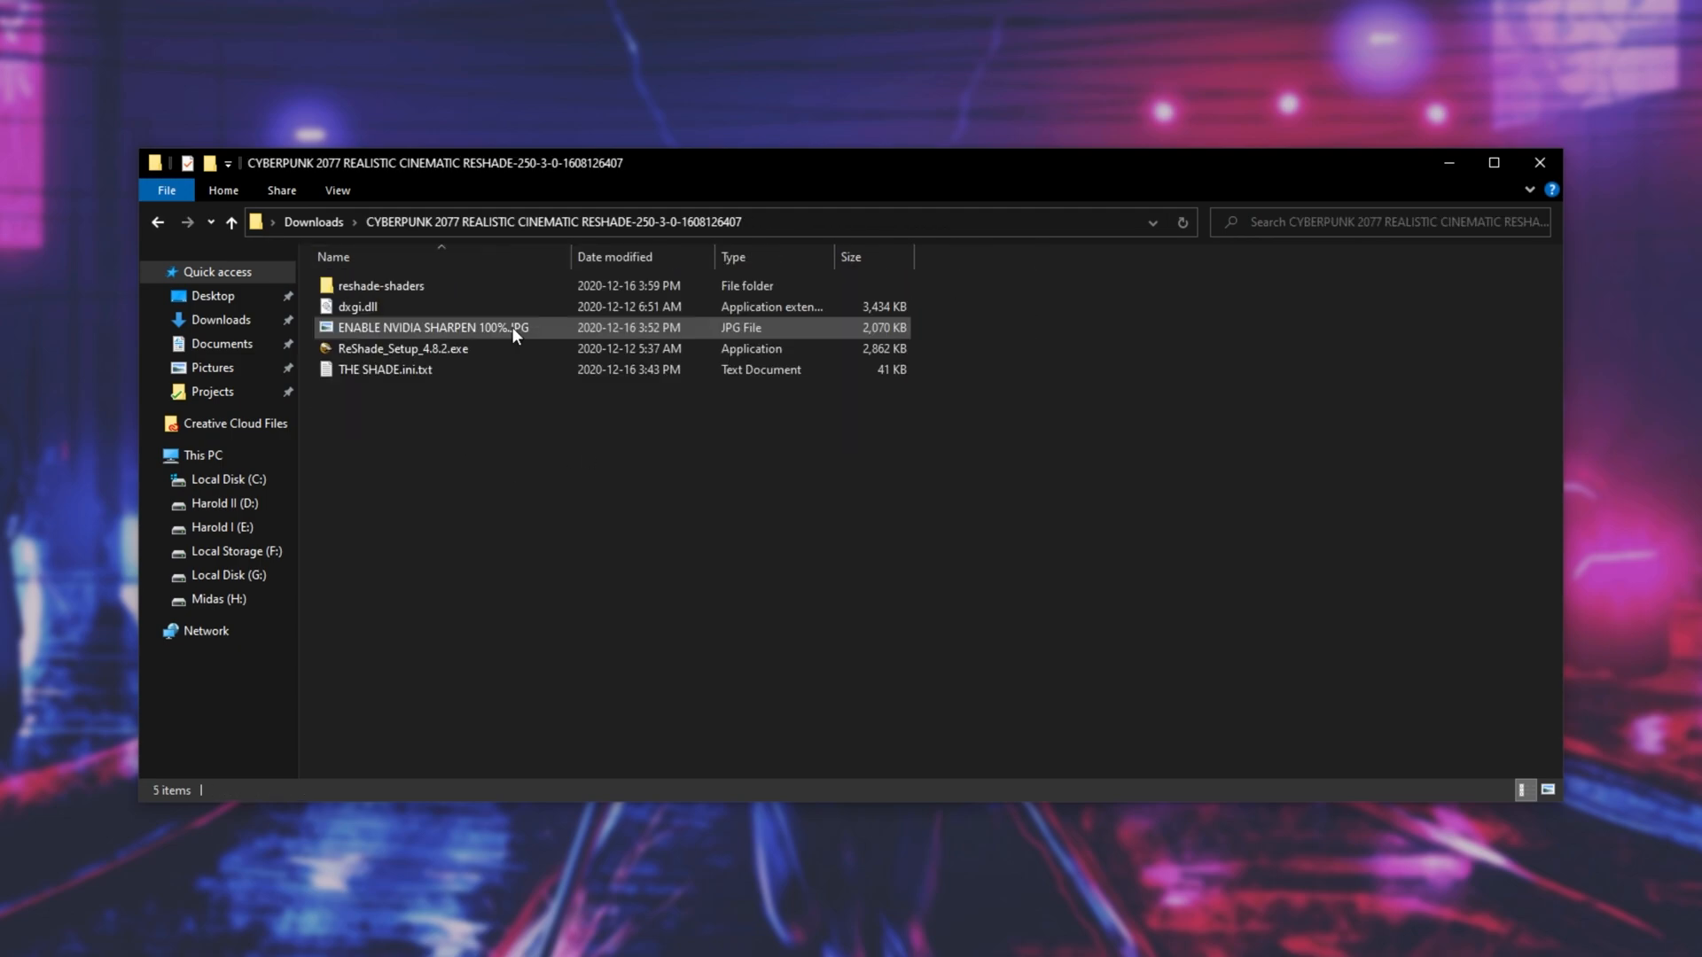
- In the extracted Realistic Cinematic Reshade folder, view the ENABLE NVIDIA SHARPEN 100%.JPG image and close it
left_click(514, 348)
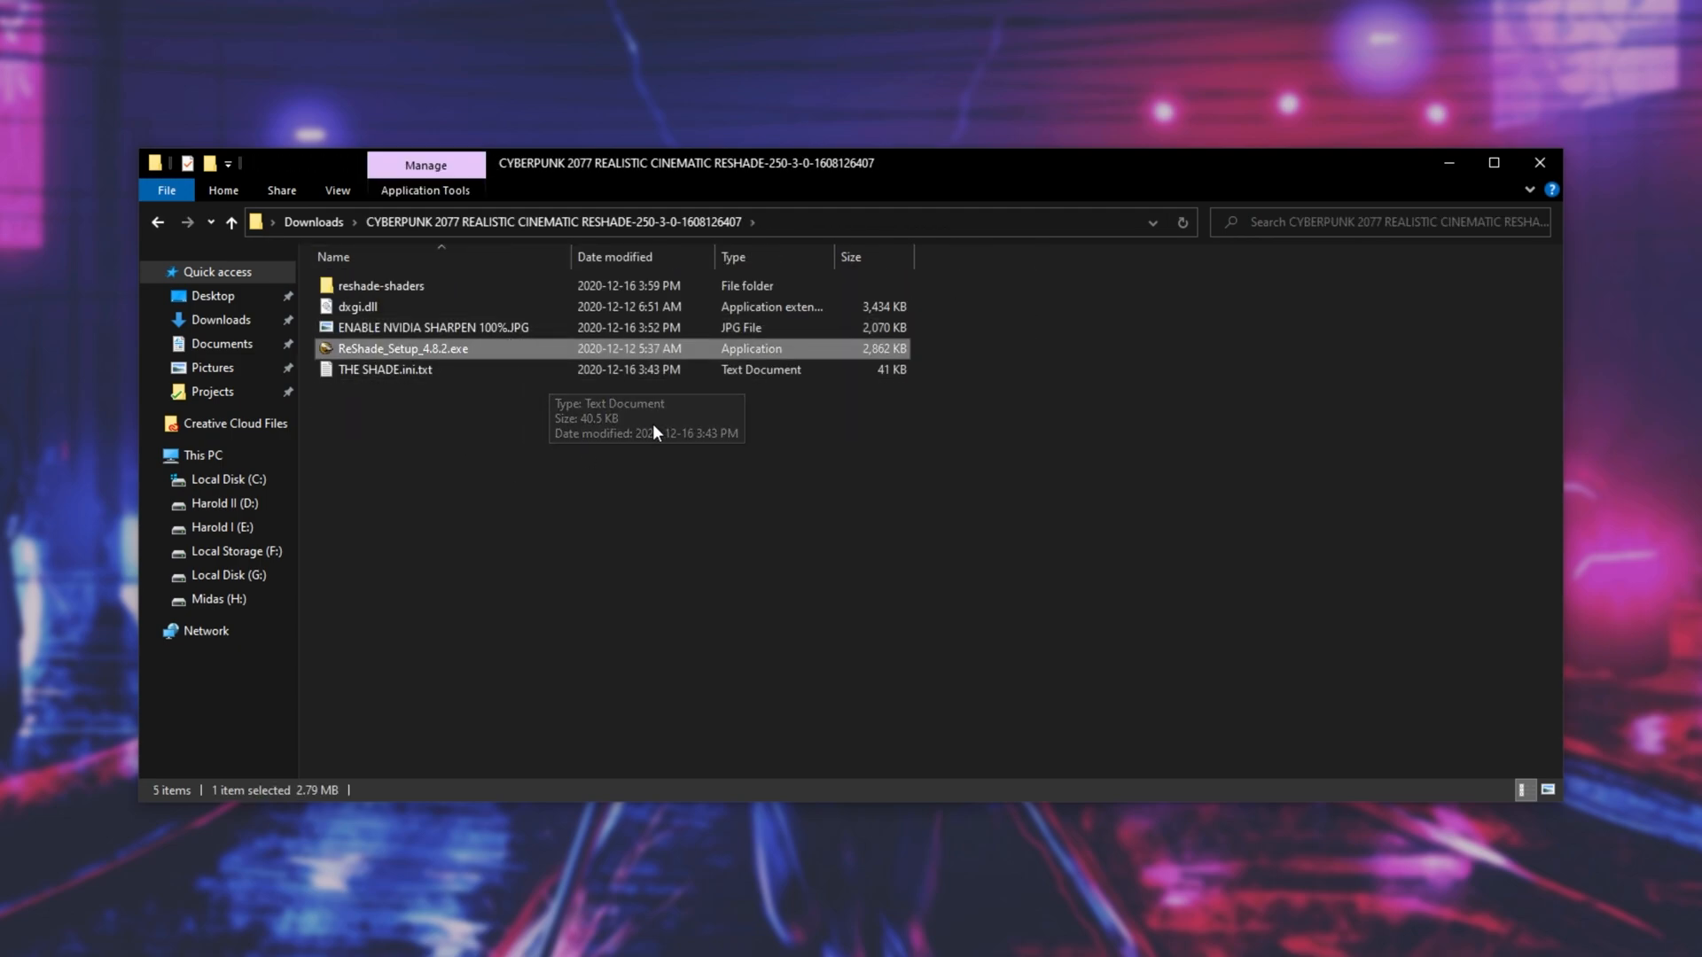
left_click(386, 327)
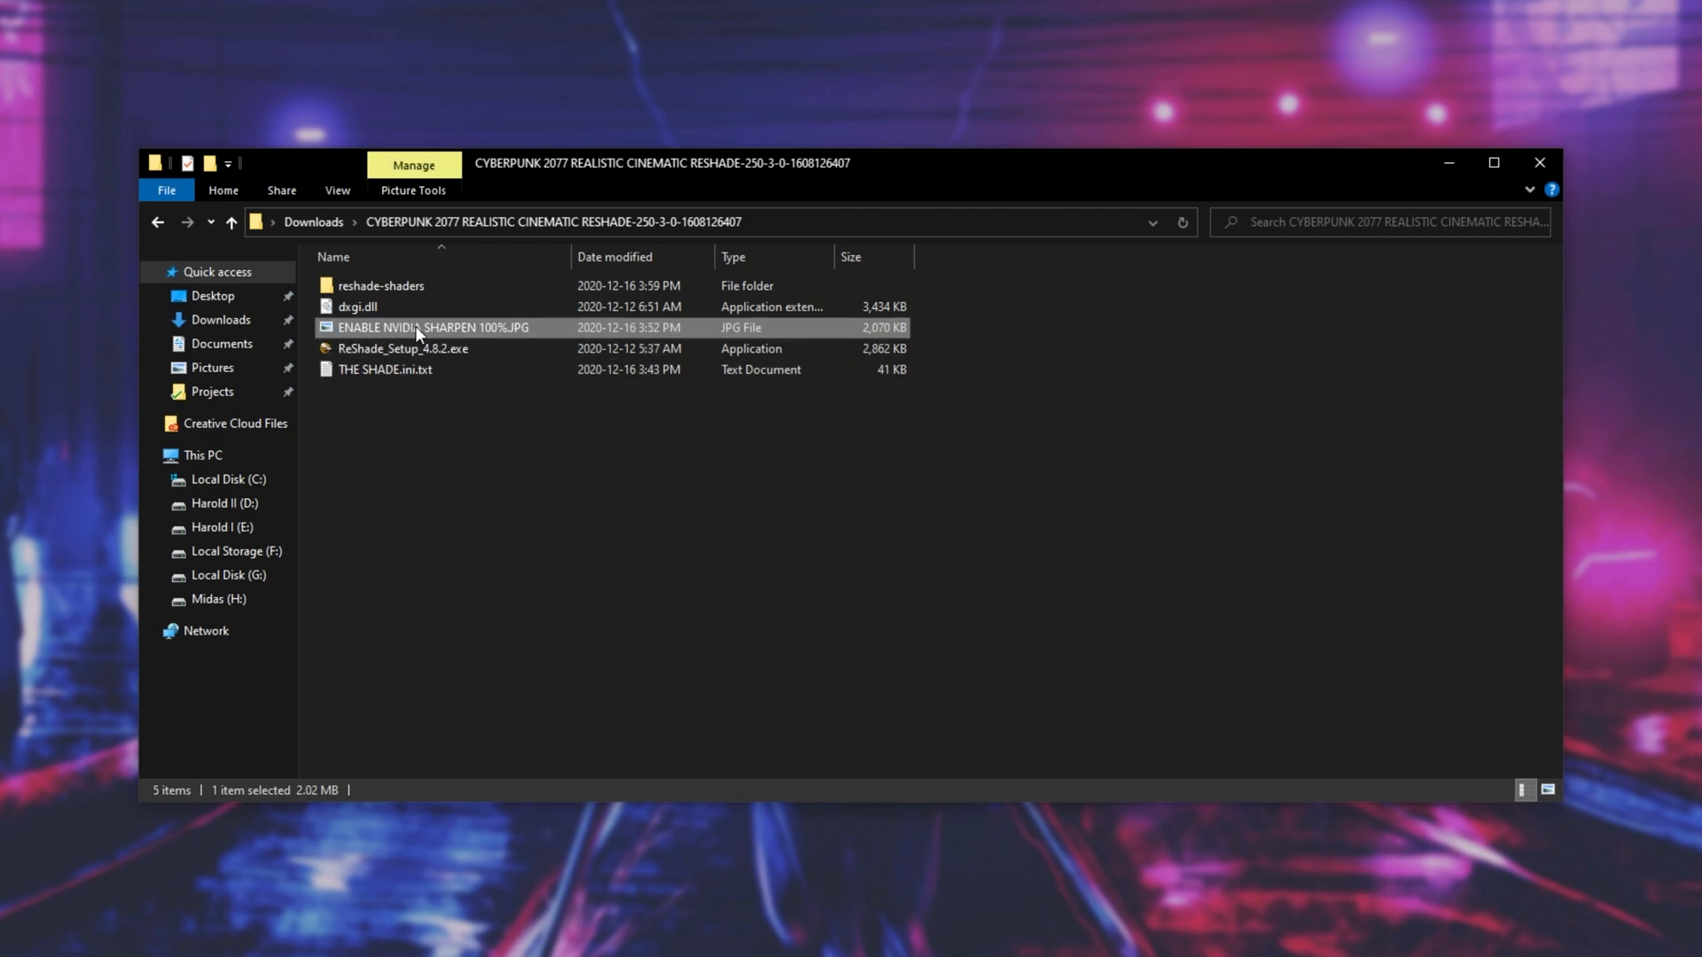
double_click(415, 327)
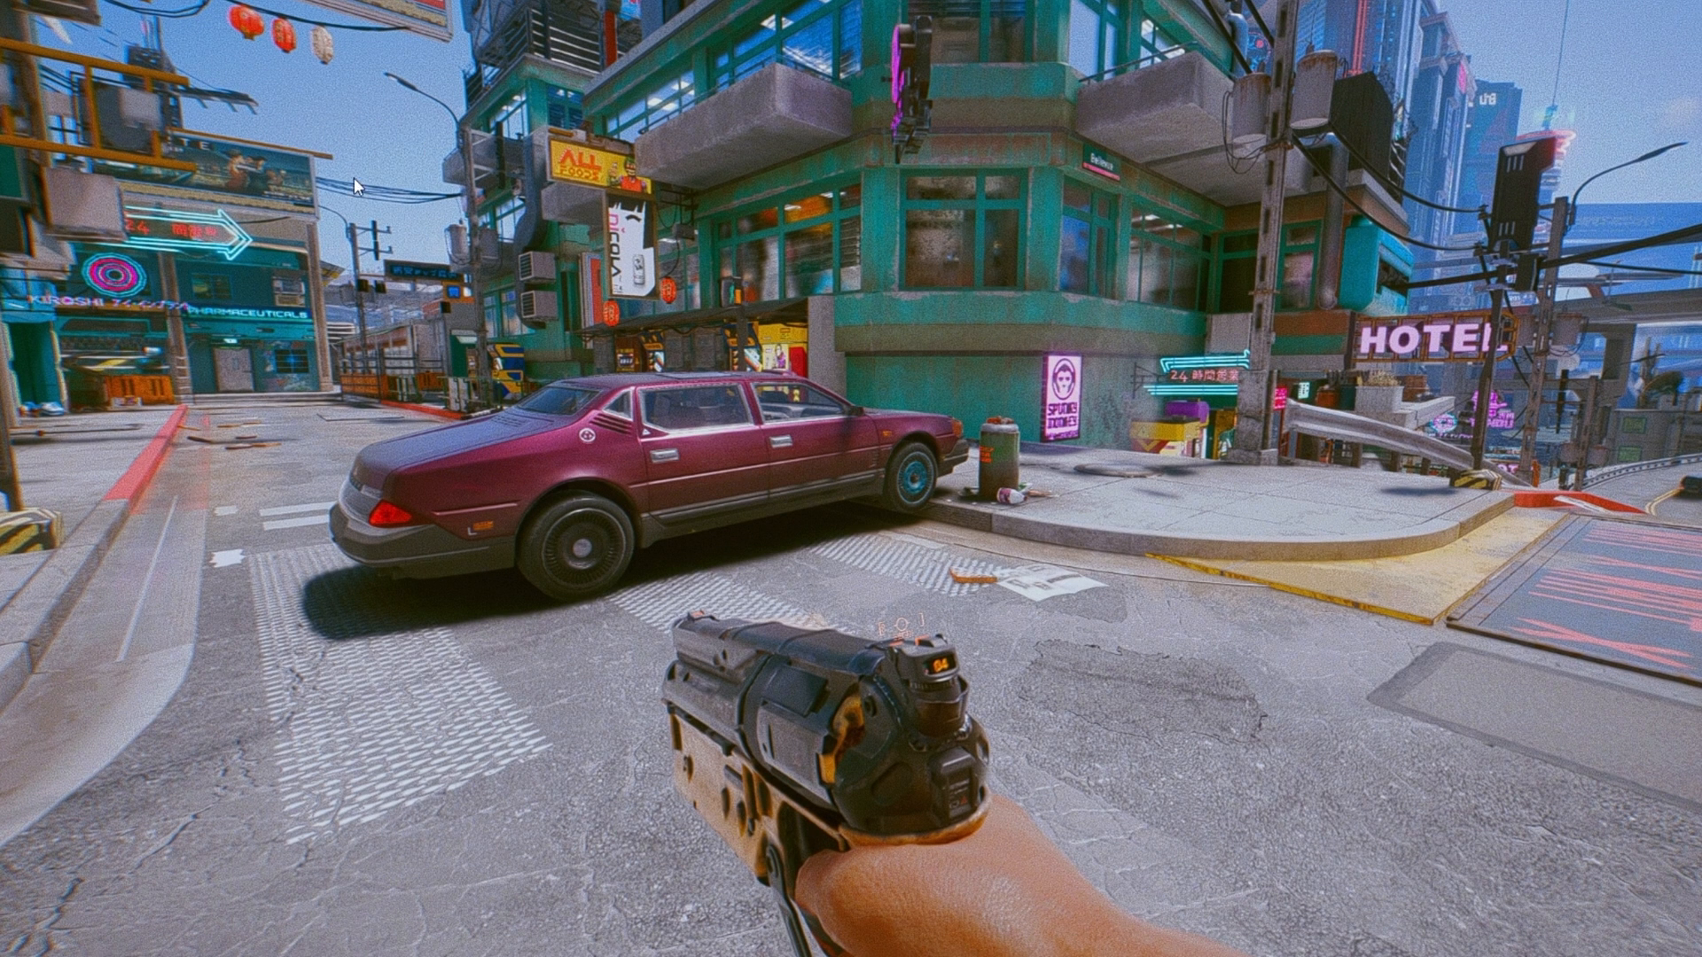
left_click(1680, 13)
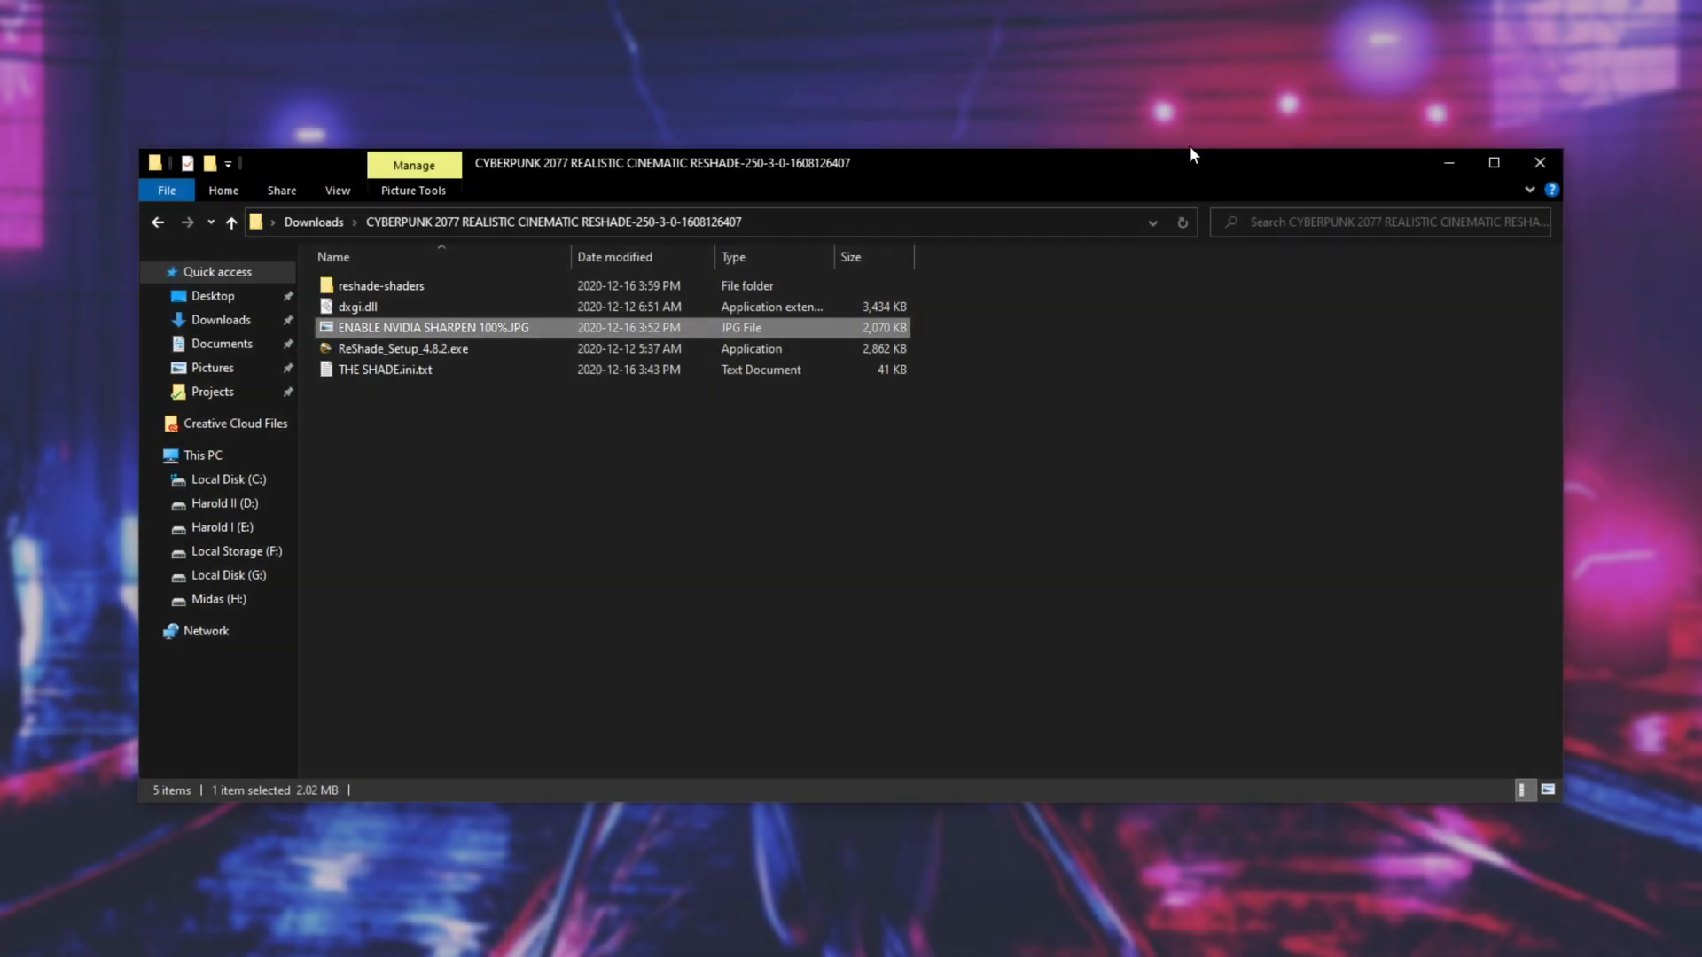
- Examine dxgi.dll and the reshade-shaders Shaders folder of the Realistic Cinematic Reshade, and return to the Downloads folder
left_click(475, 310)
double_click(450, 284)
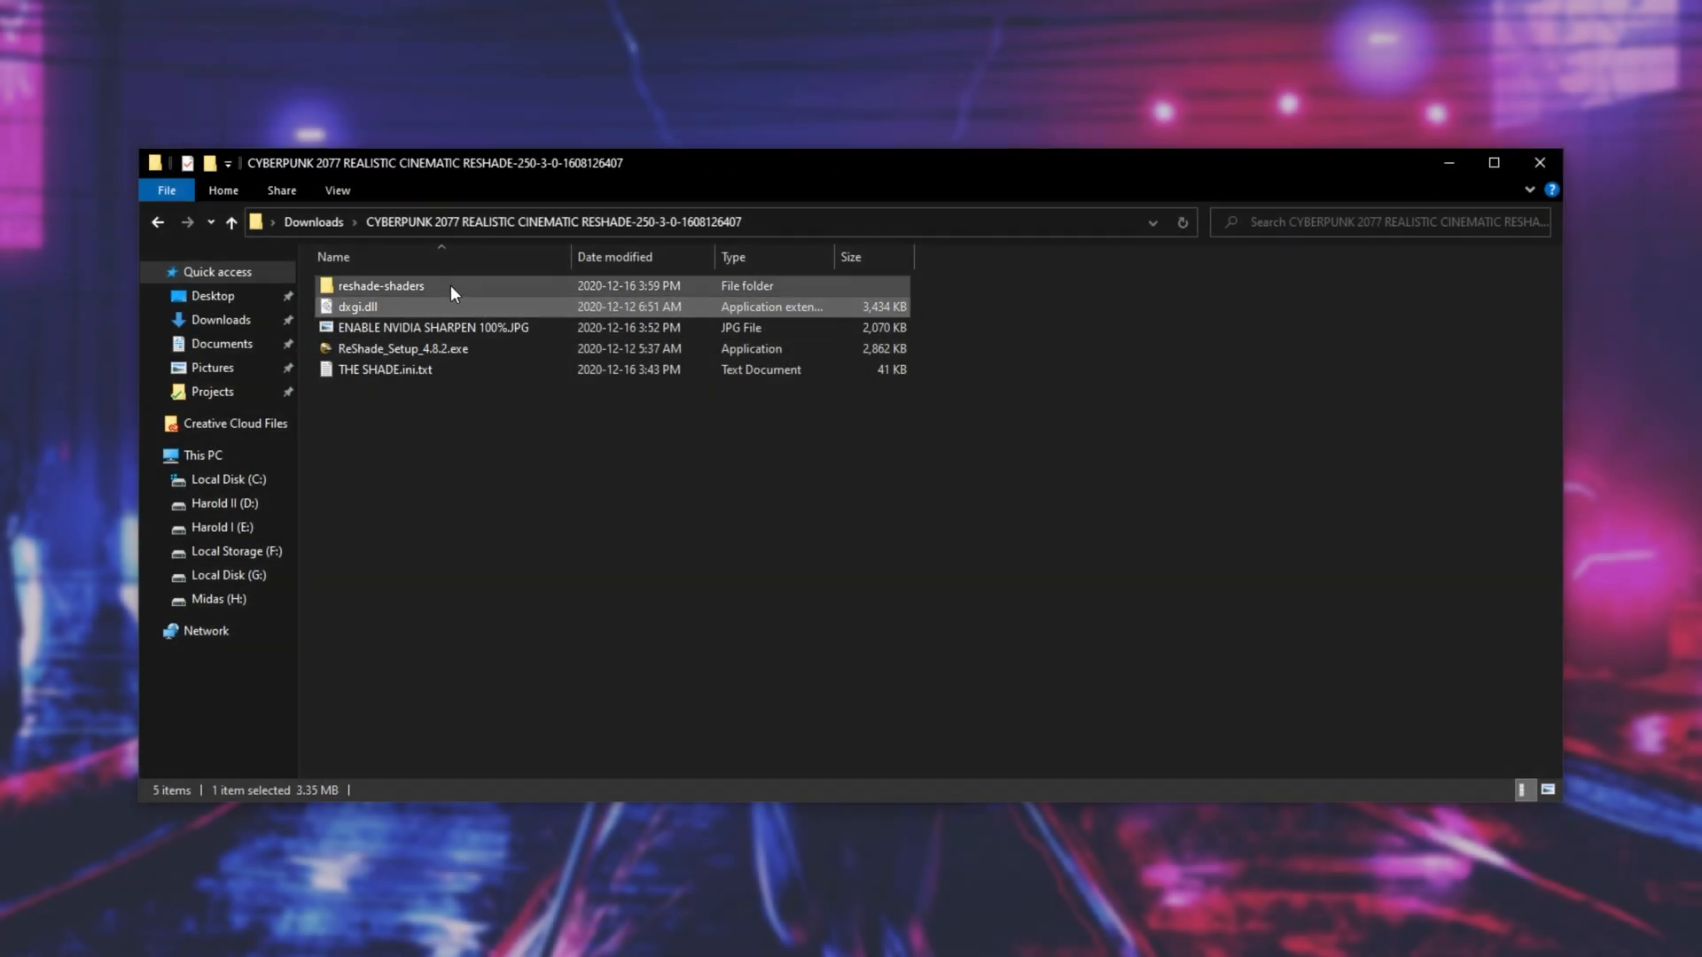
double_click(451, 284)
scroll(532, 306, "down", 11)
key("alt+Left")
key("alt+Left")
key("alt+Left")
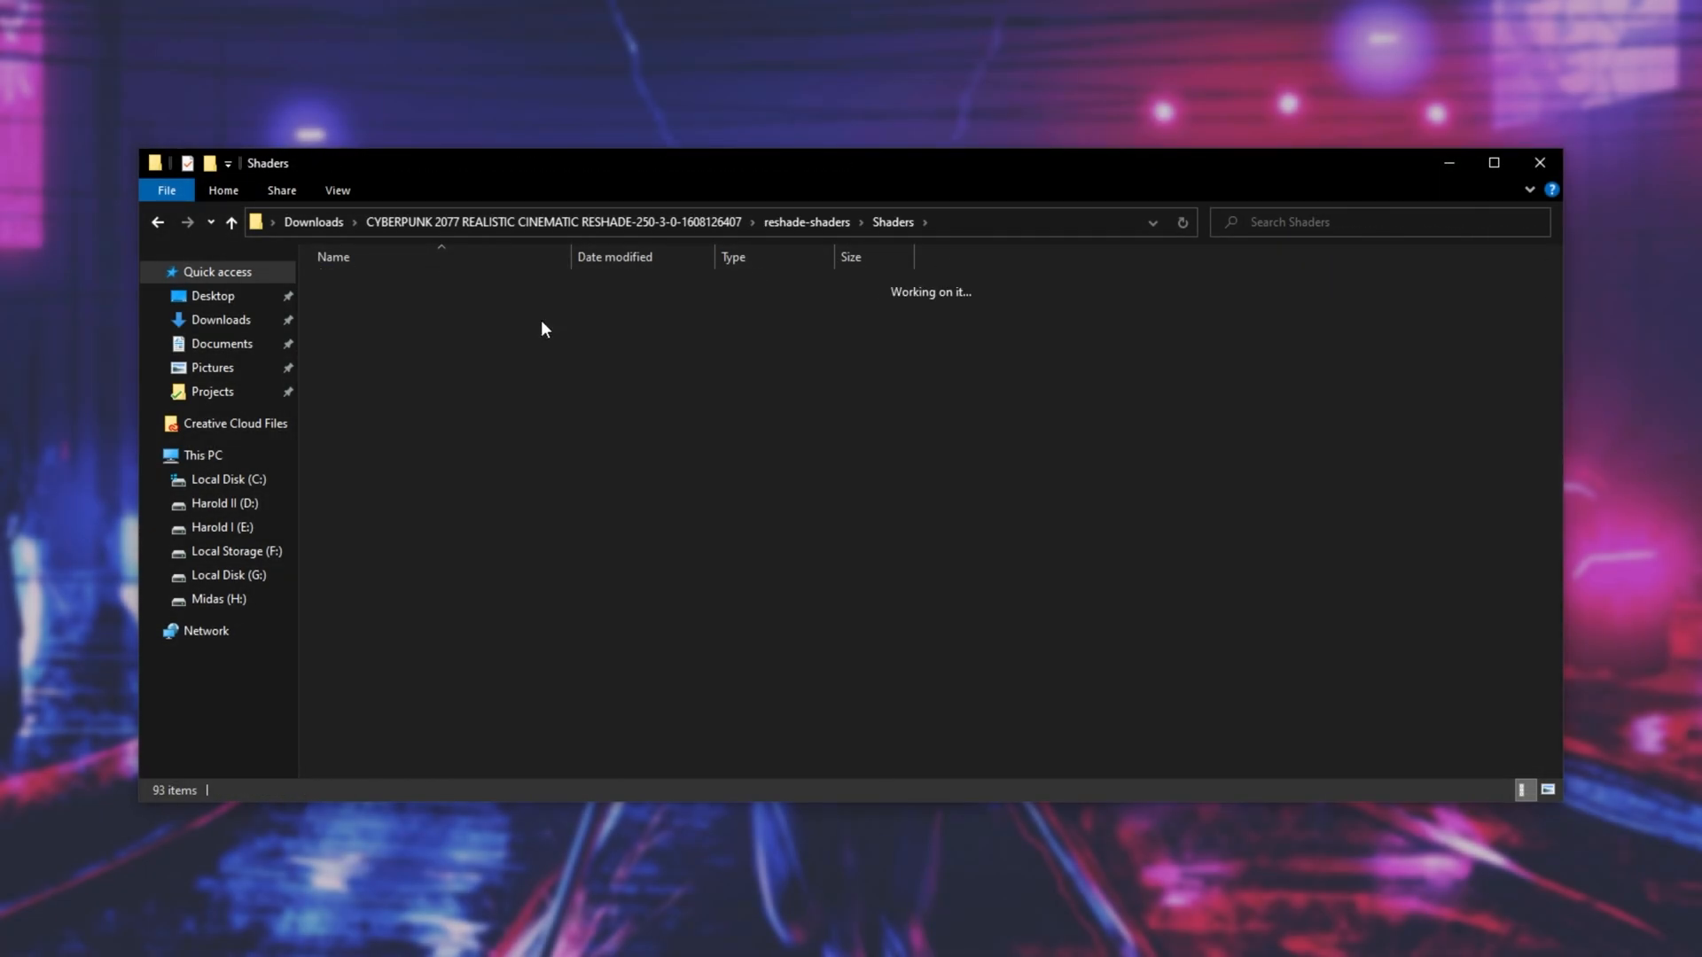
- Examine the CP 2077 folder, including its reshade-shaders folder, .ini files and dxgi.dll, and return to Downloads
double_click(484, 307)
left_click(438, 291)
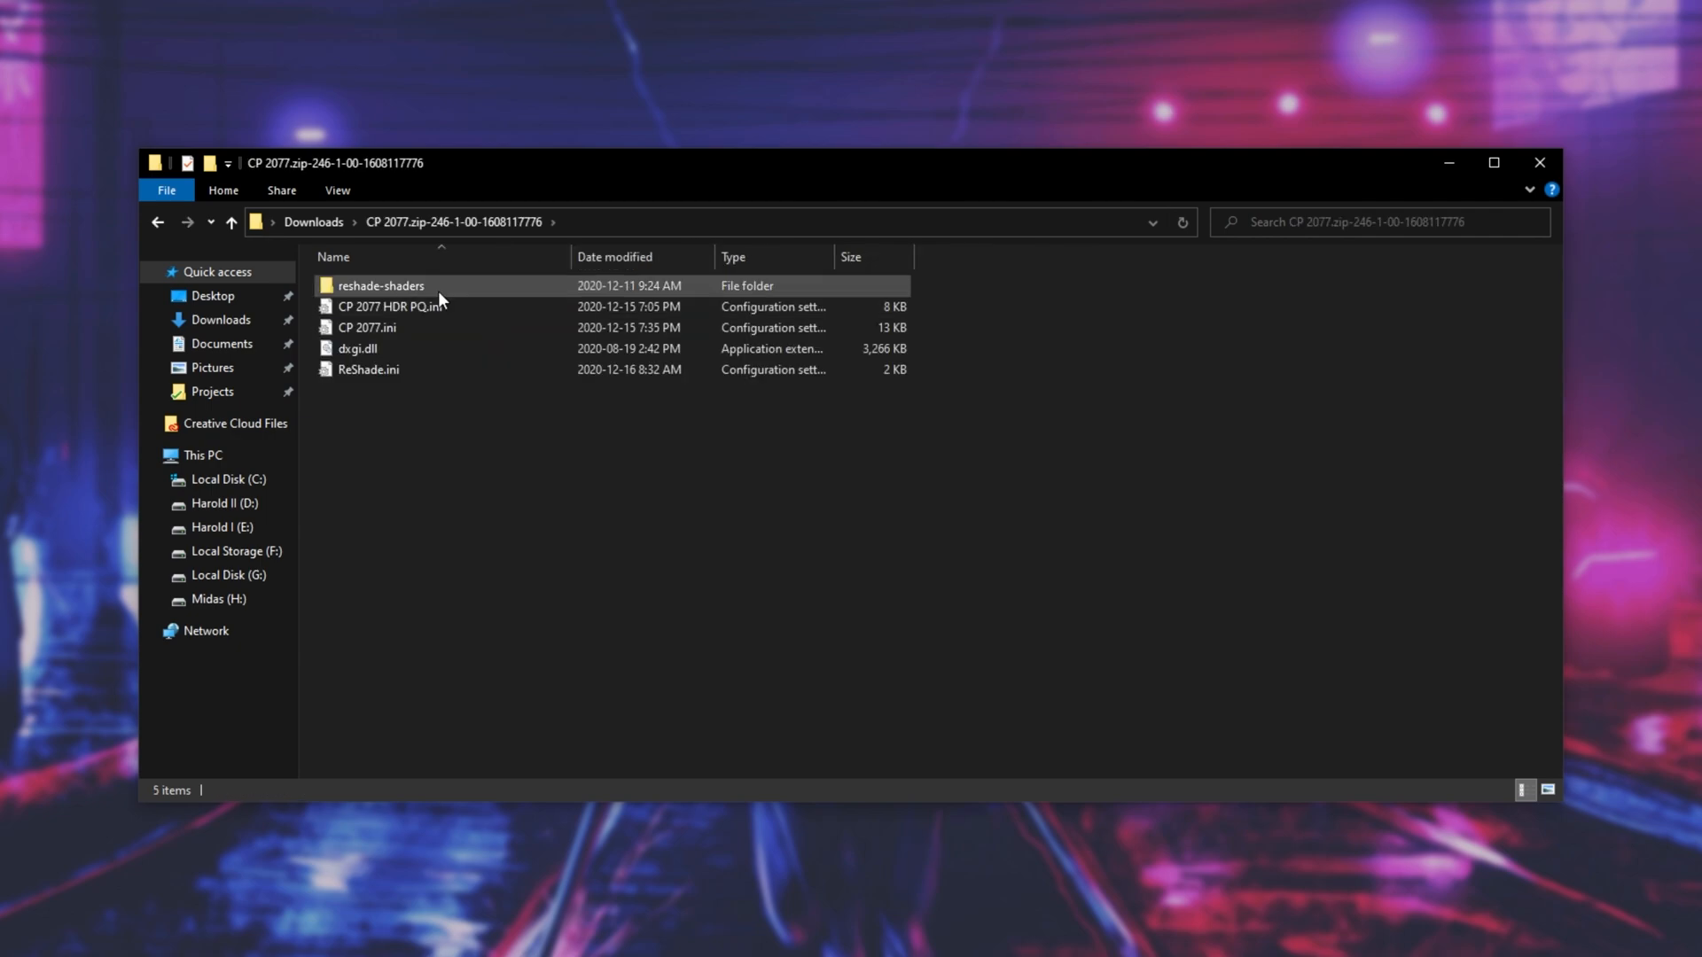
double_click(438, 290)
key("alt+Left")
left_click_drag(411, 306, 491, 385)
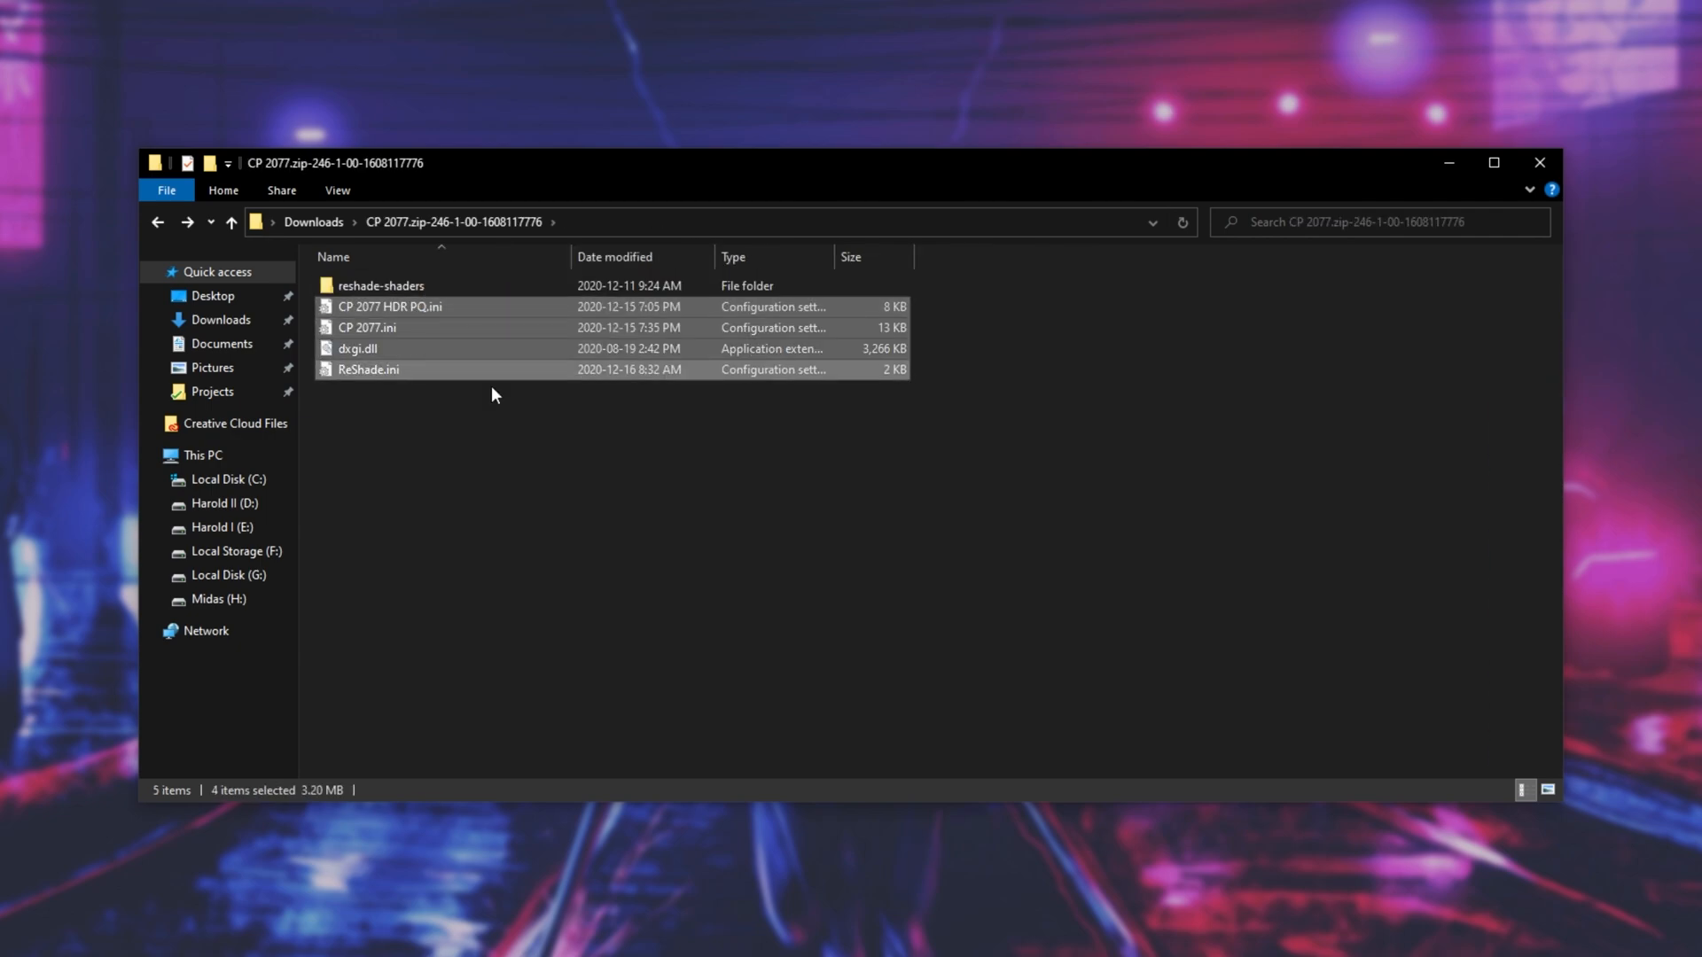
left_click(566, 451)
key("alt+Left")
- Examine the reshade-shaders folder and .ini files in the All-Natural Enhancements FULL folder and return to Downloads
double_click(444, 284)
left_click_drag(551, 476, 459, 285)
left_click(603, 362)
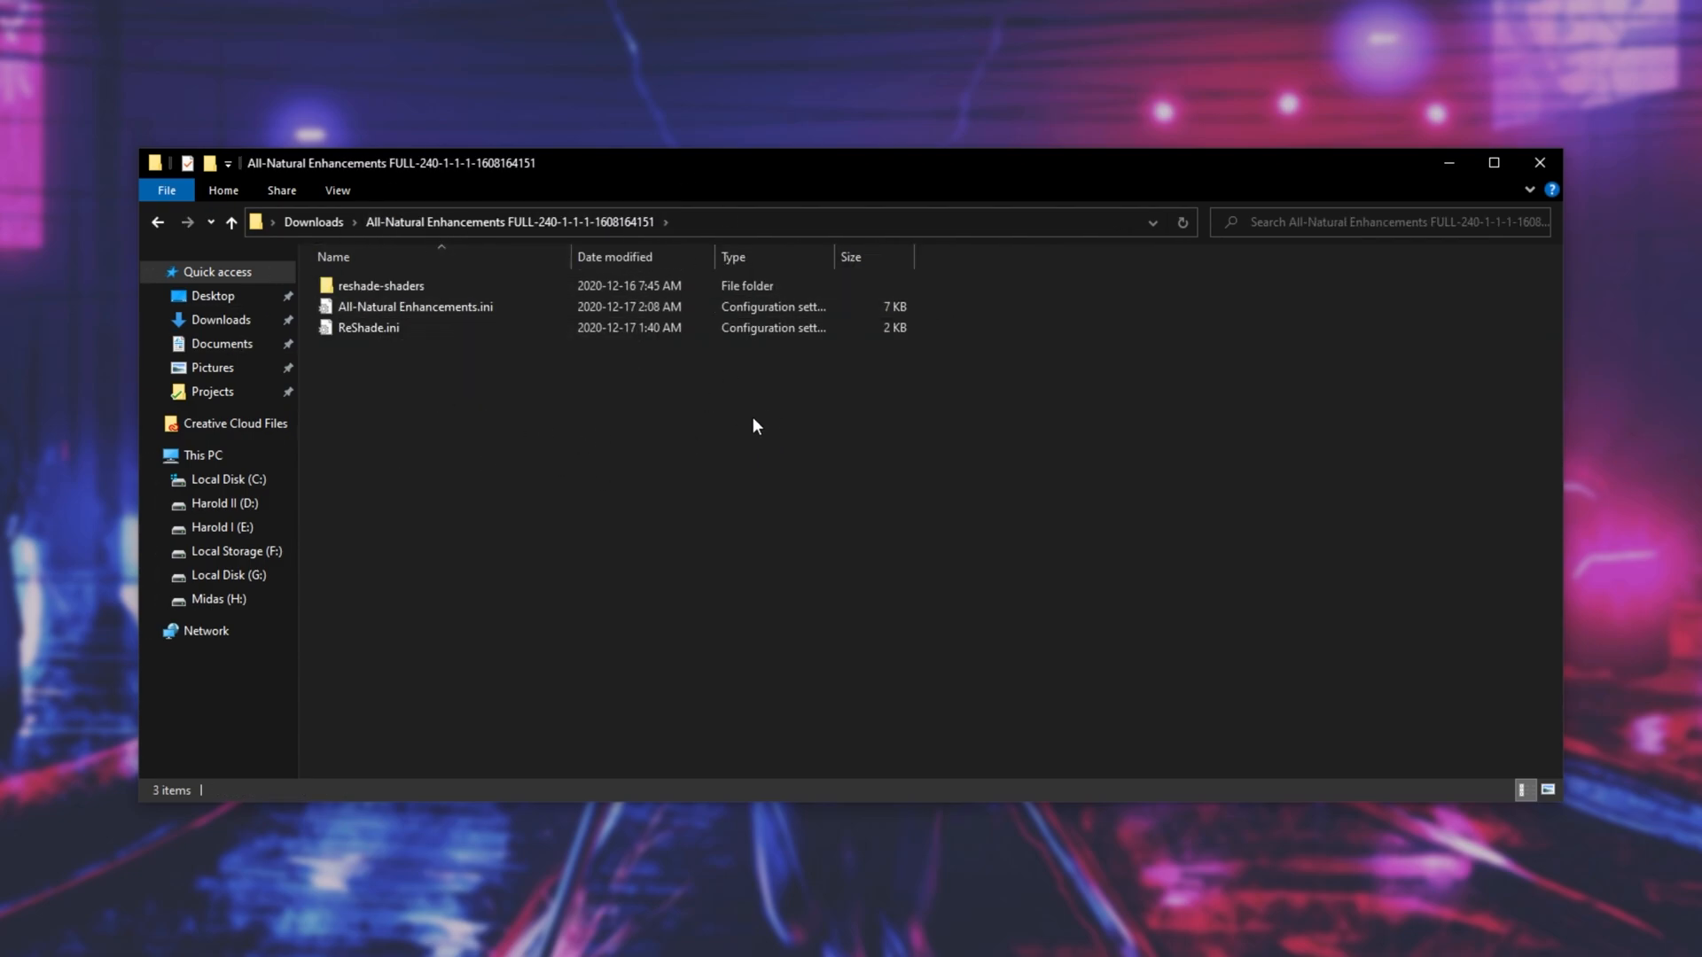
key("alt+Left")
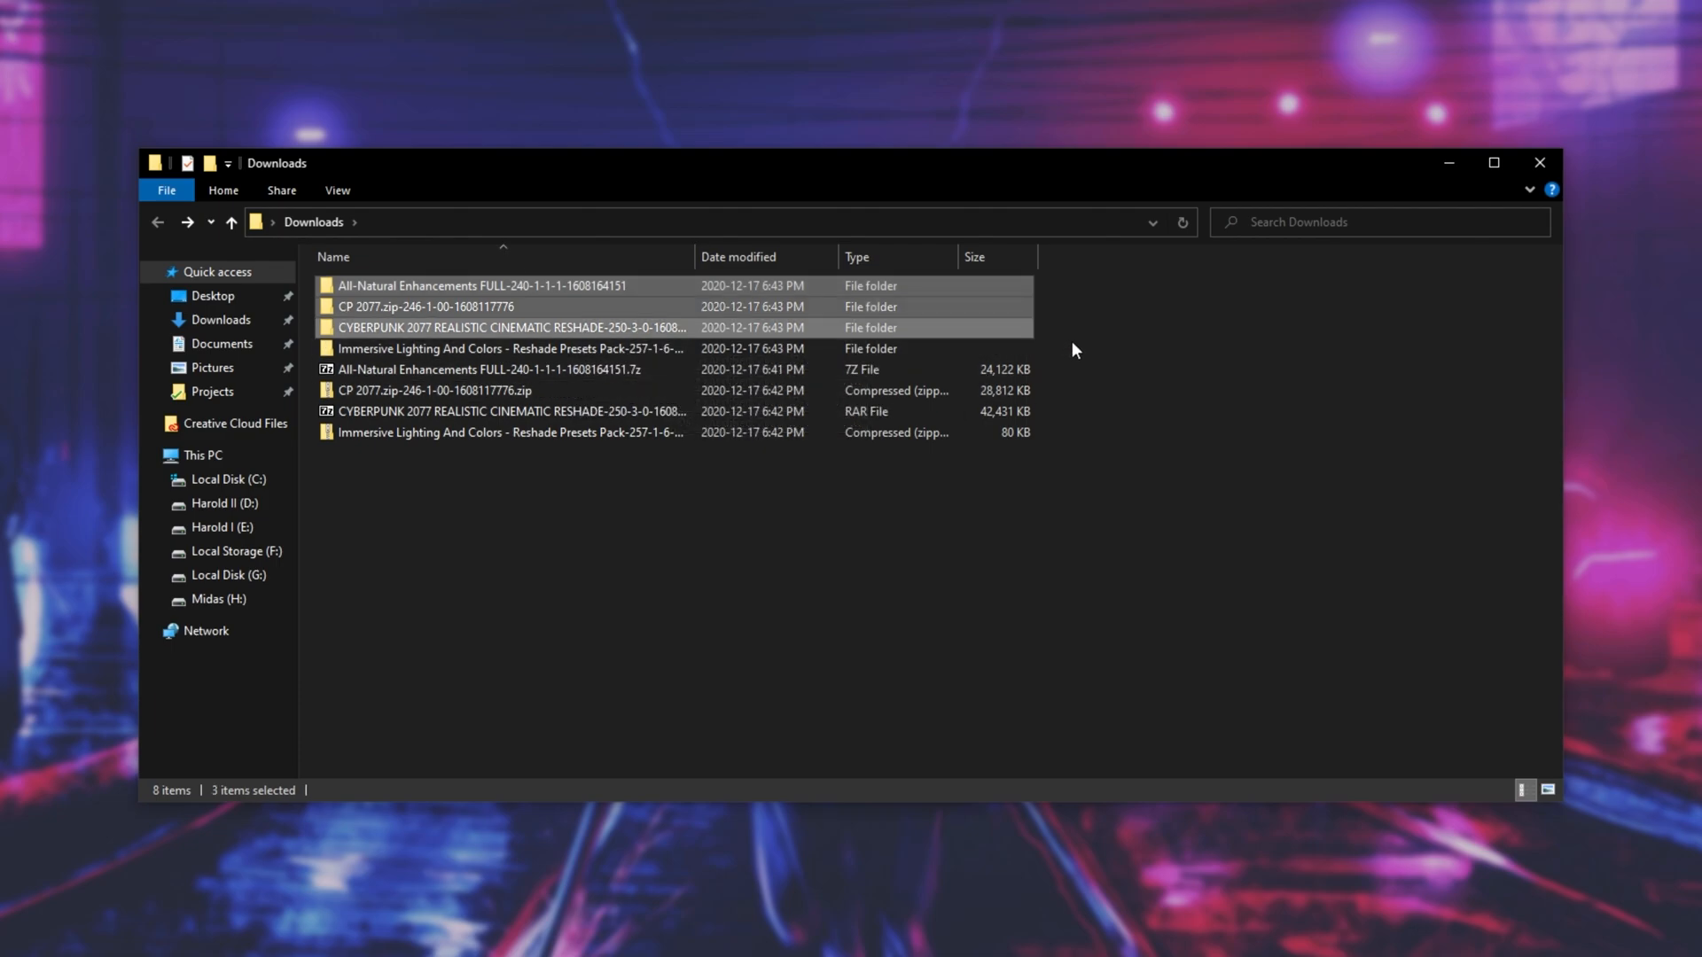
double_click(950, 292)
left_click(346, 285)
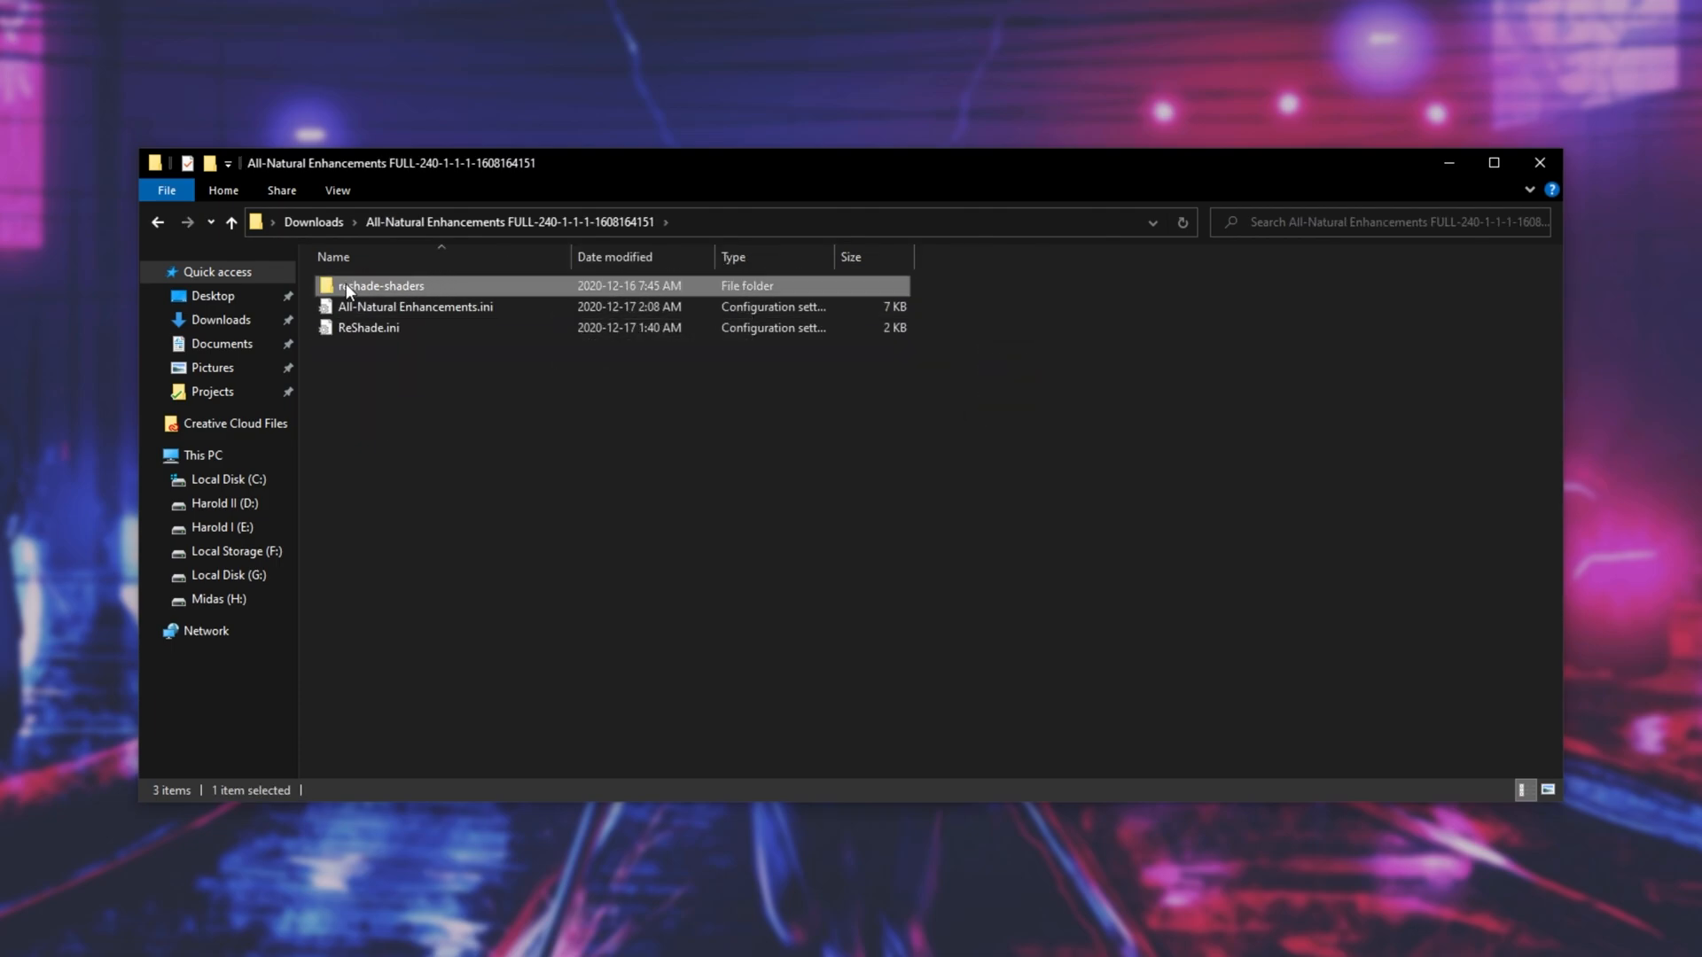
left_click_drag(607, 417, 523, 305)
left_click(567, 432)
key("alt+Left")
- Compare the CP 2077 folder's contents with the preset .ini files inside the Immersive Lighting and Colors folder
double_click(444, 309)
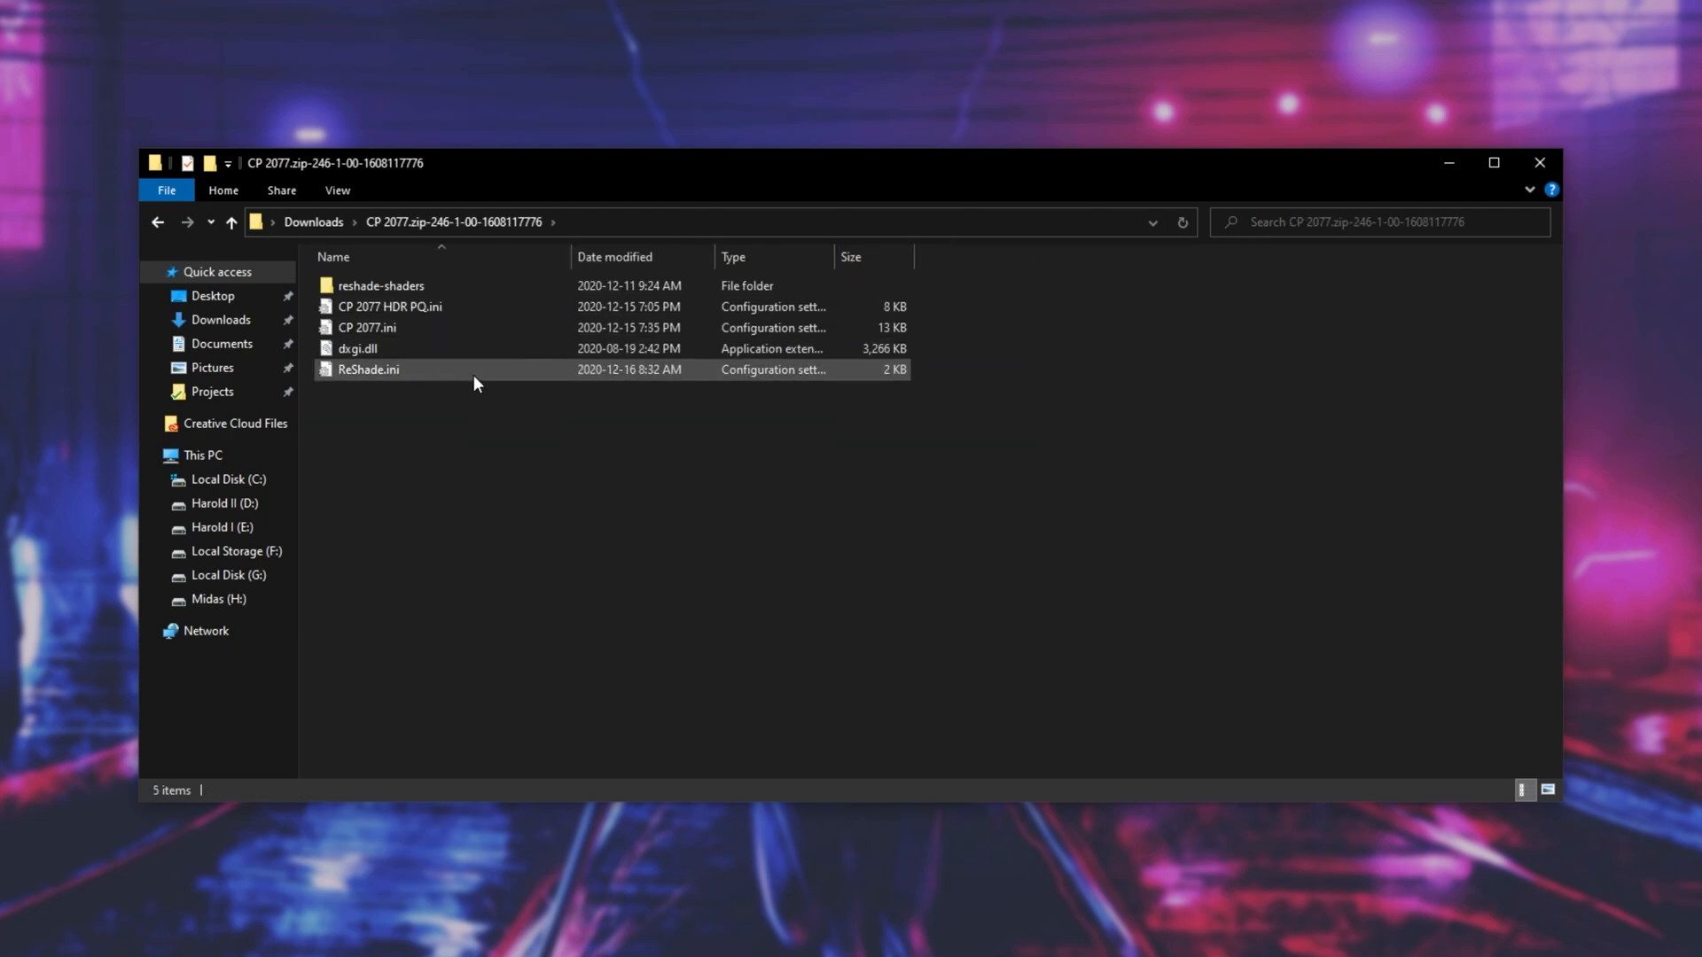
key("alt+Left")
double_click(446, 347)
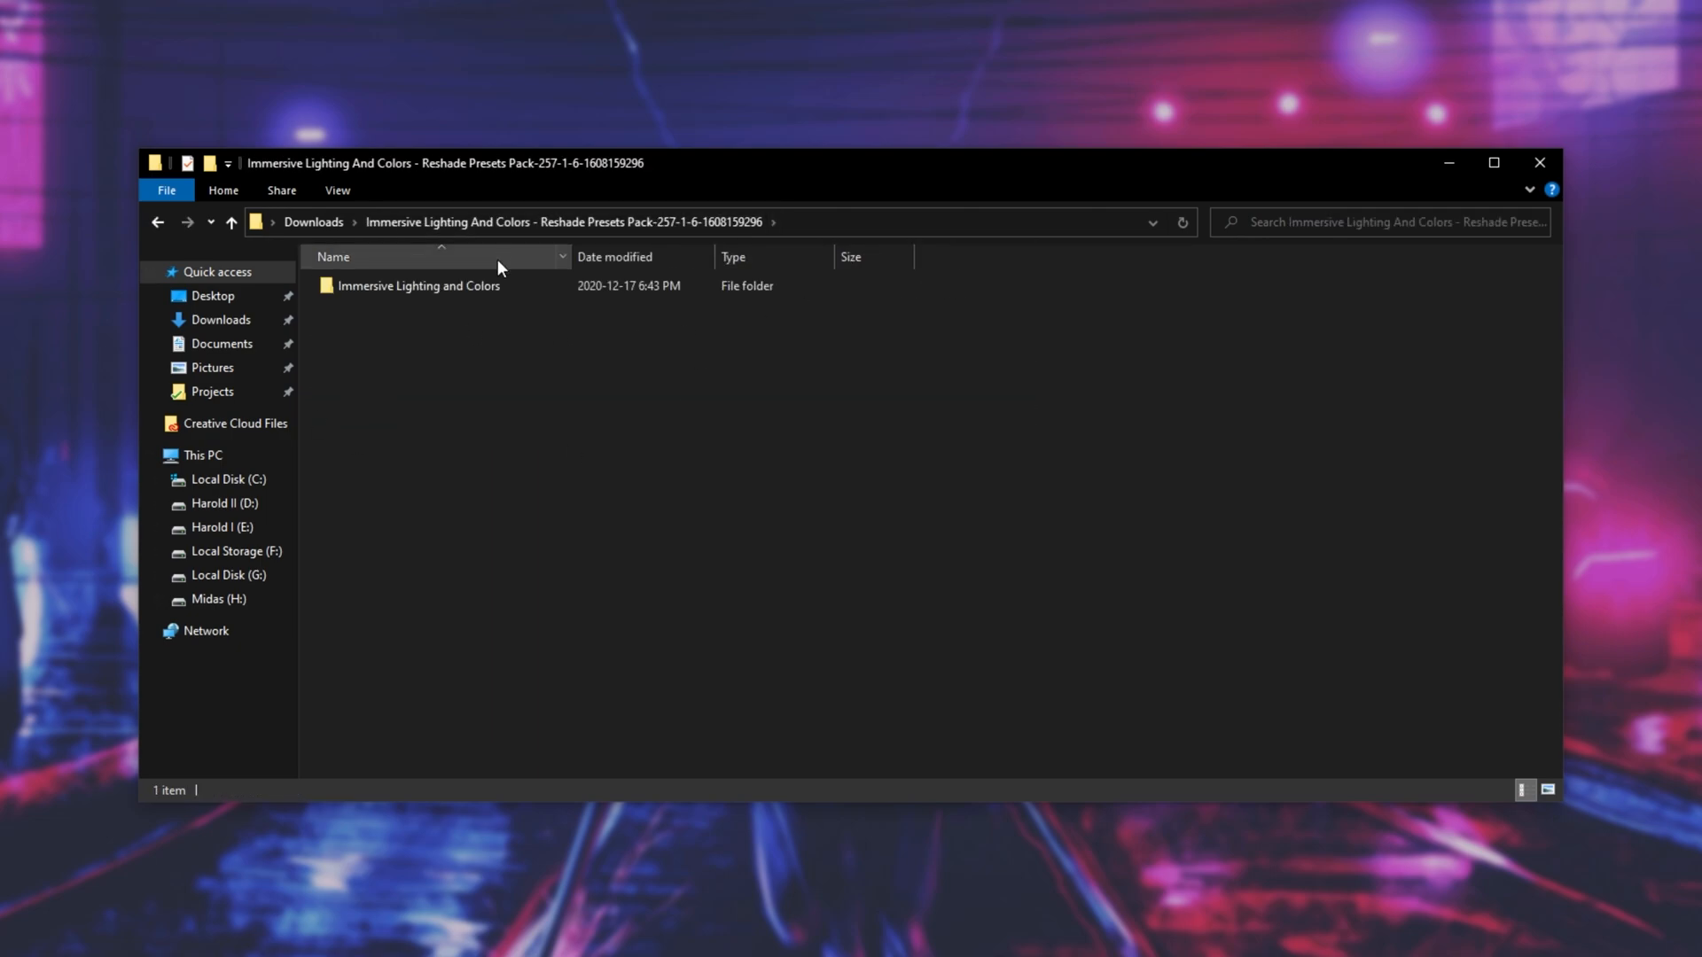
double_click(486, 290)
left_click_drag(674, 474, 531, 258)
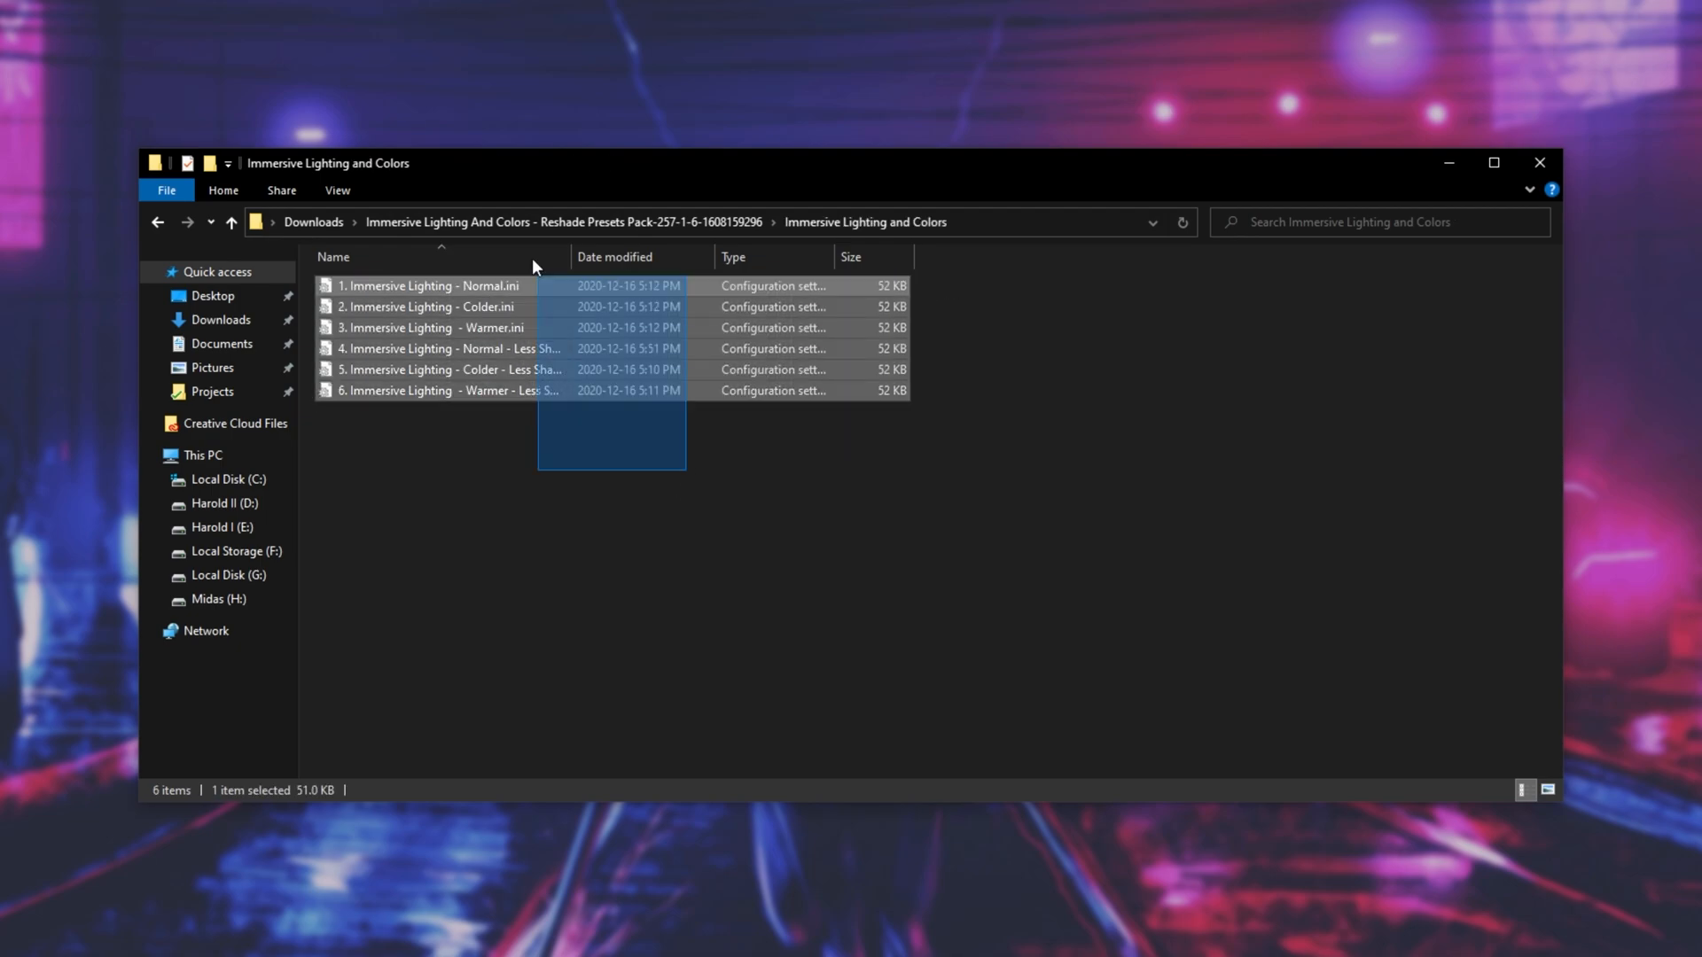
left_click(962, 488)
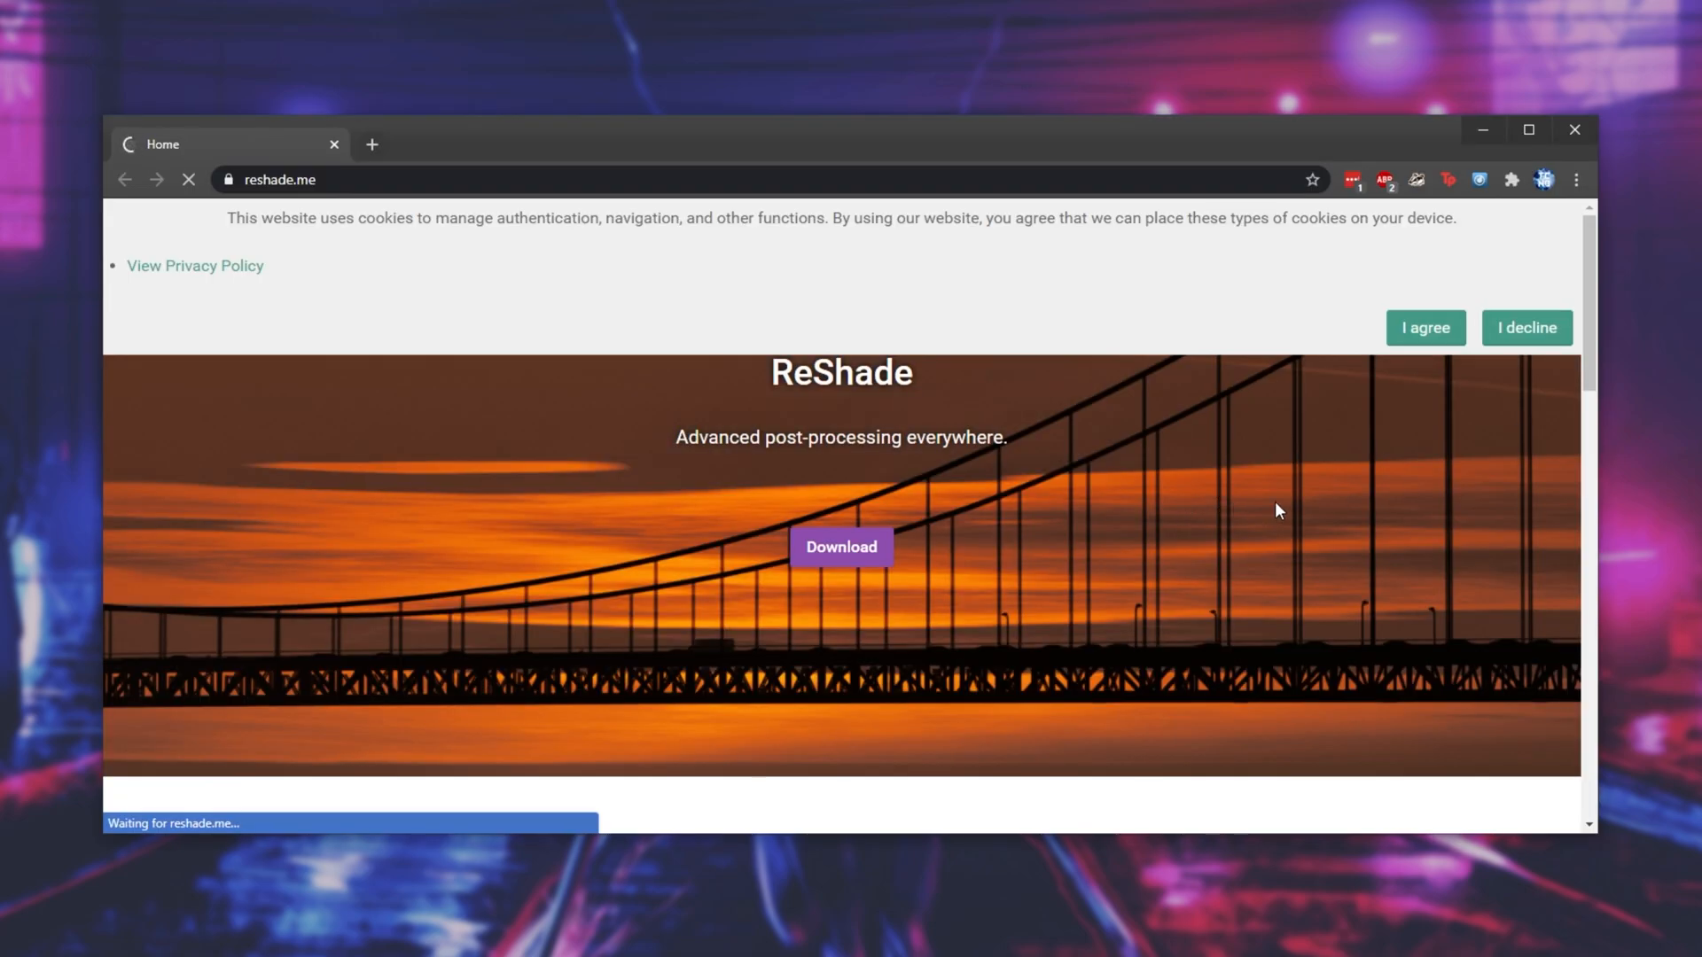
- On reshade.me in the browser, accept the cookies and download the ReShade 4.8.2 installer
left_click(1438, 335)
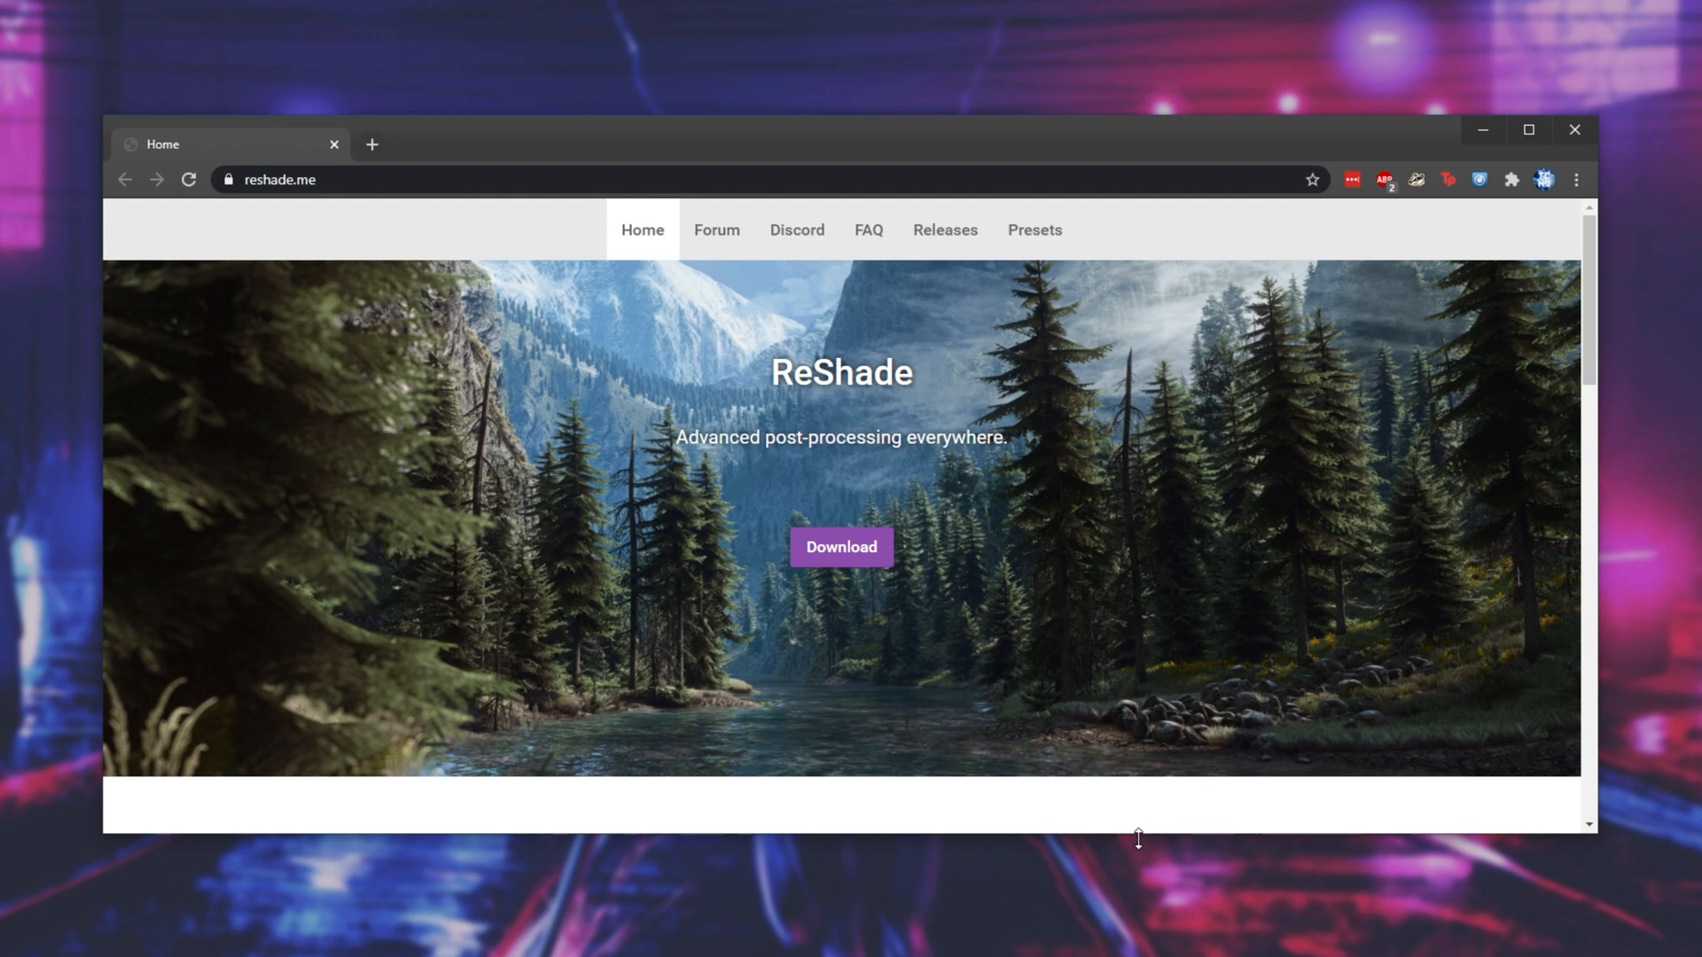
left_click_drag(1138, 839, 1138, 956)
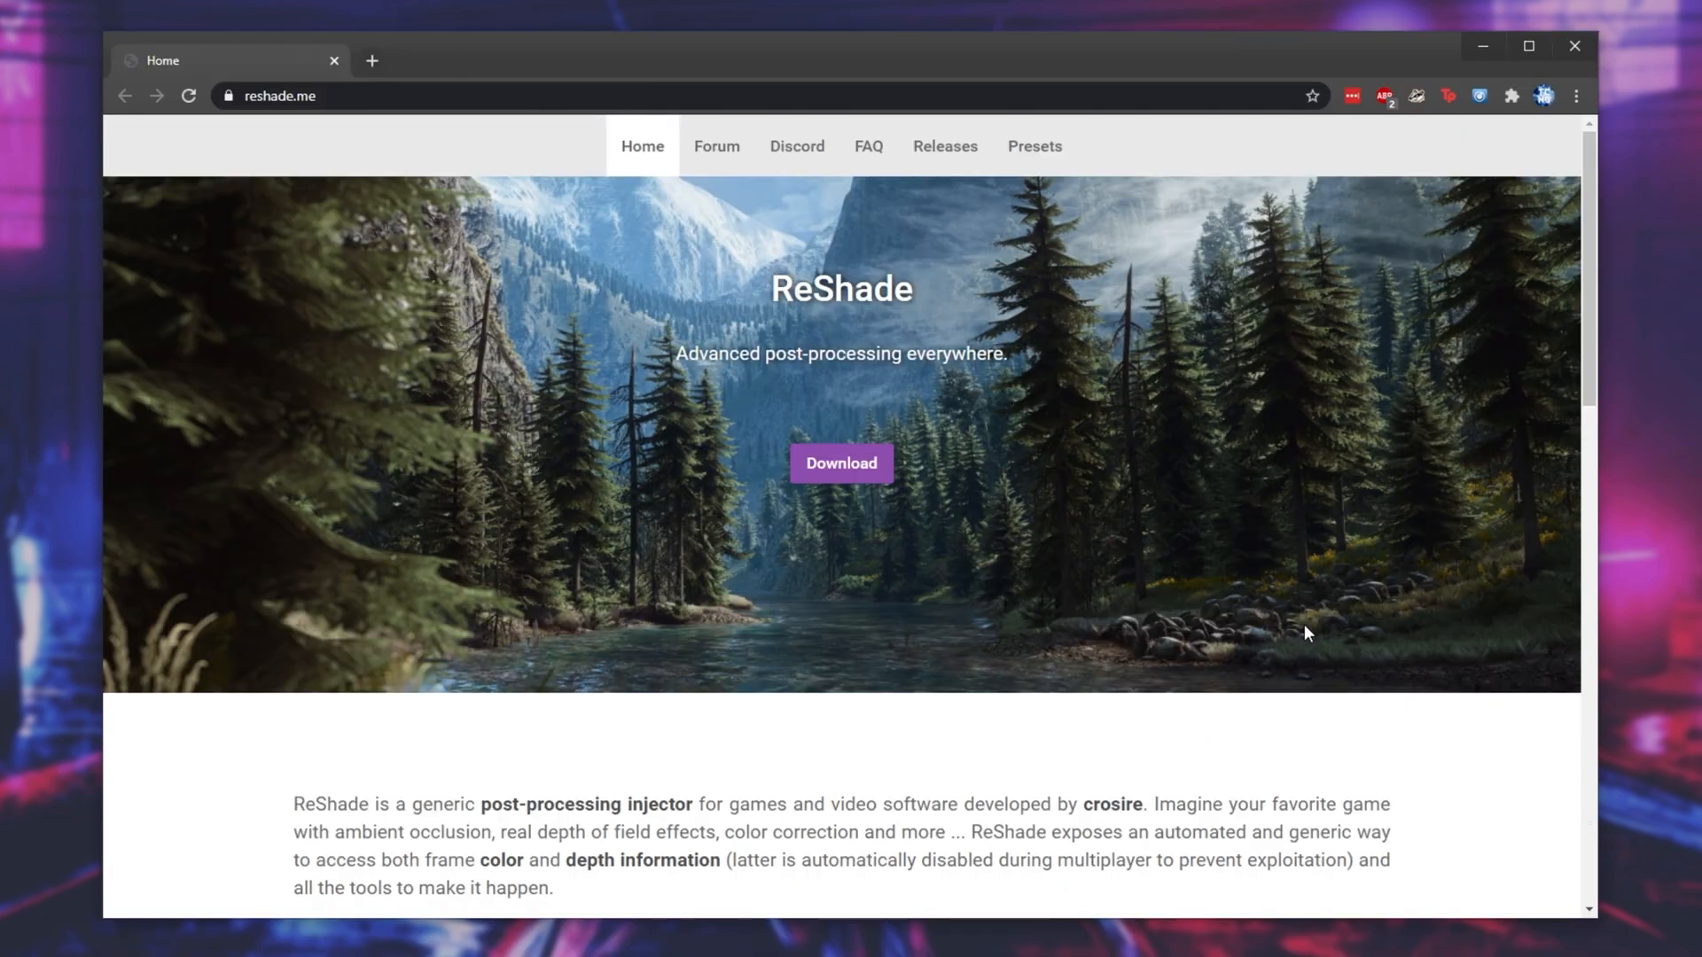
left_click(873, 477)
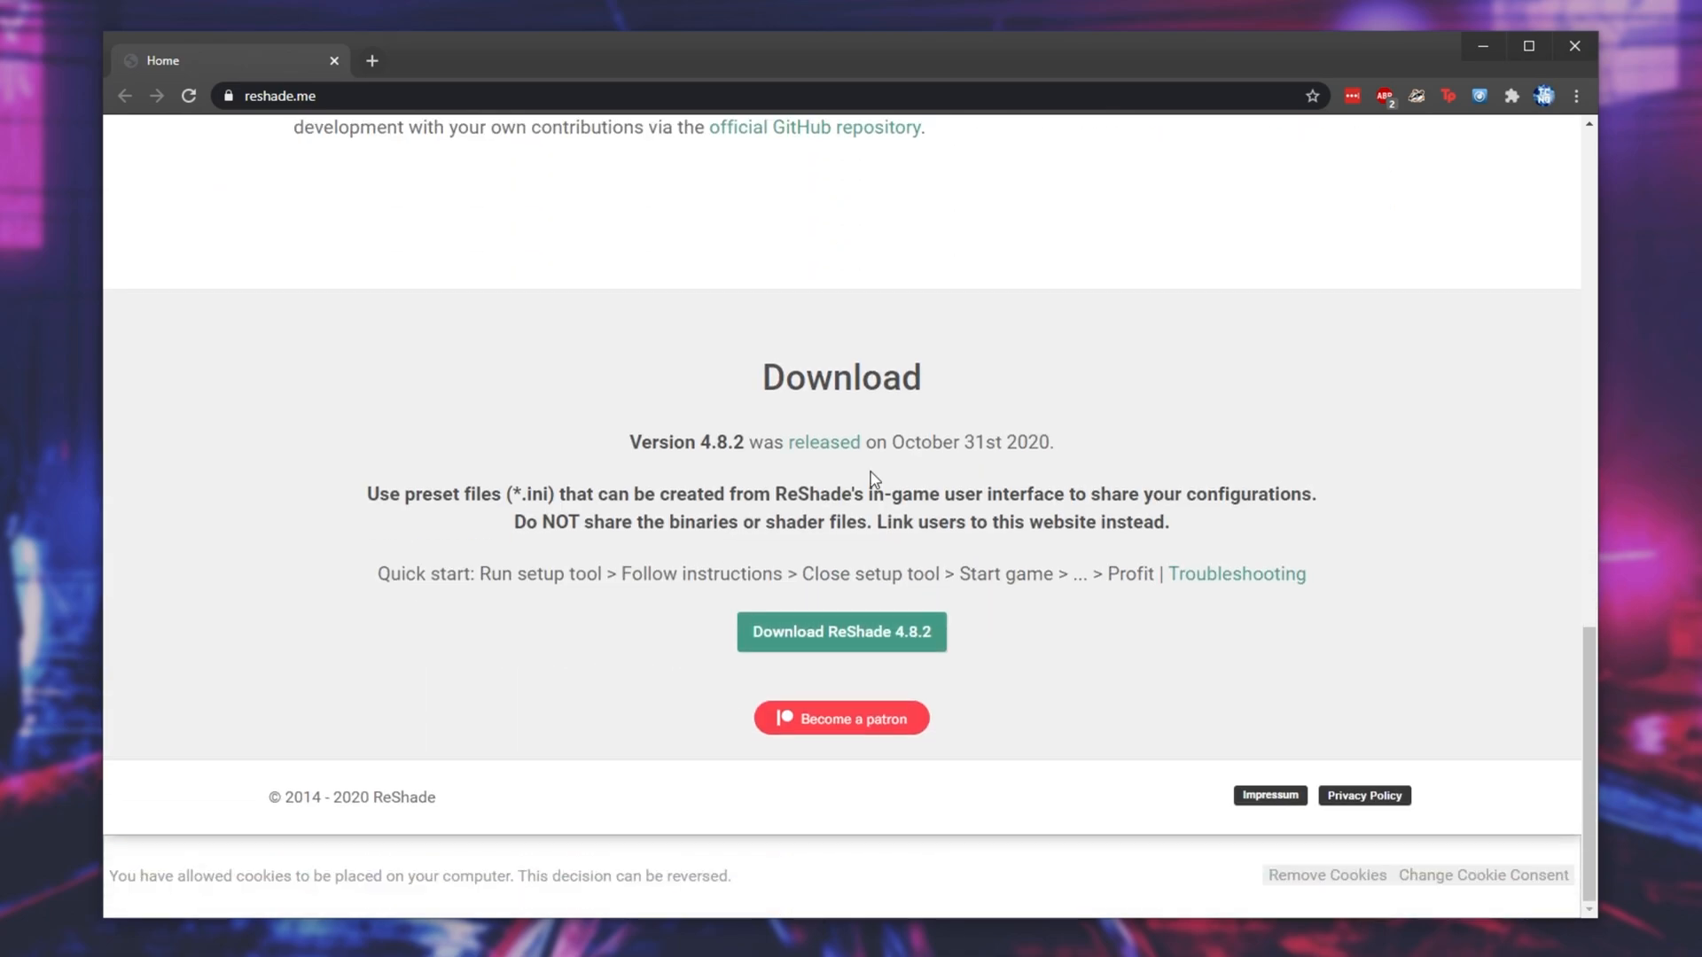
left_click(869, 645)
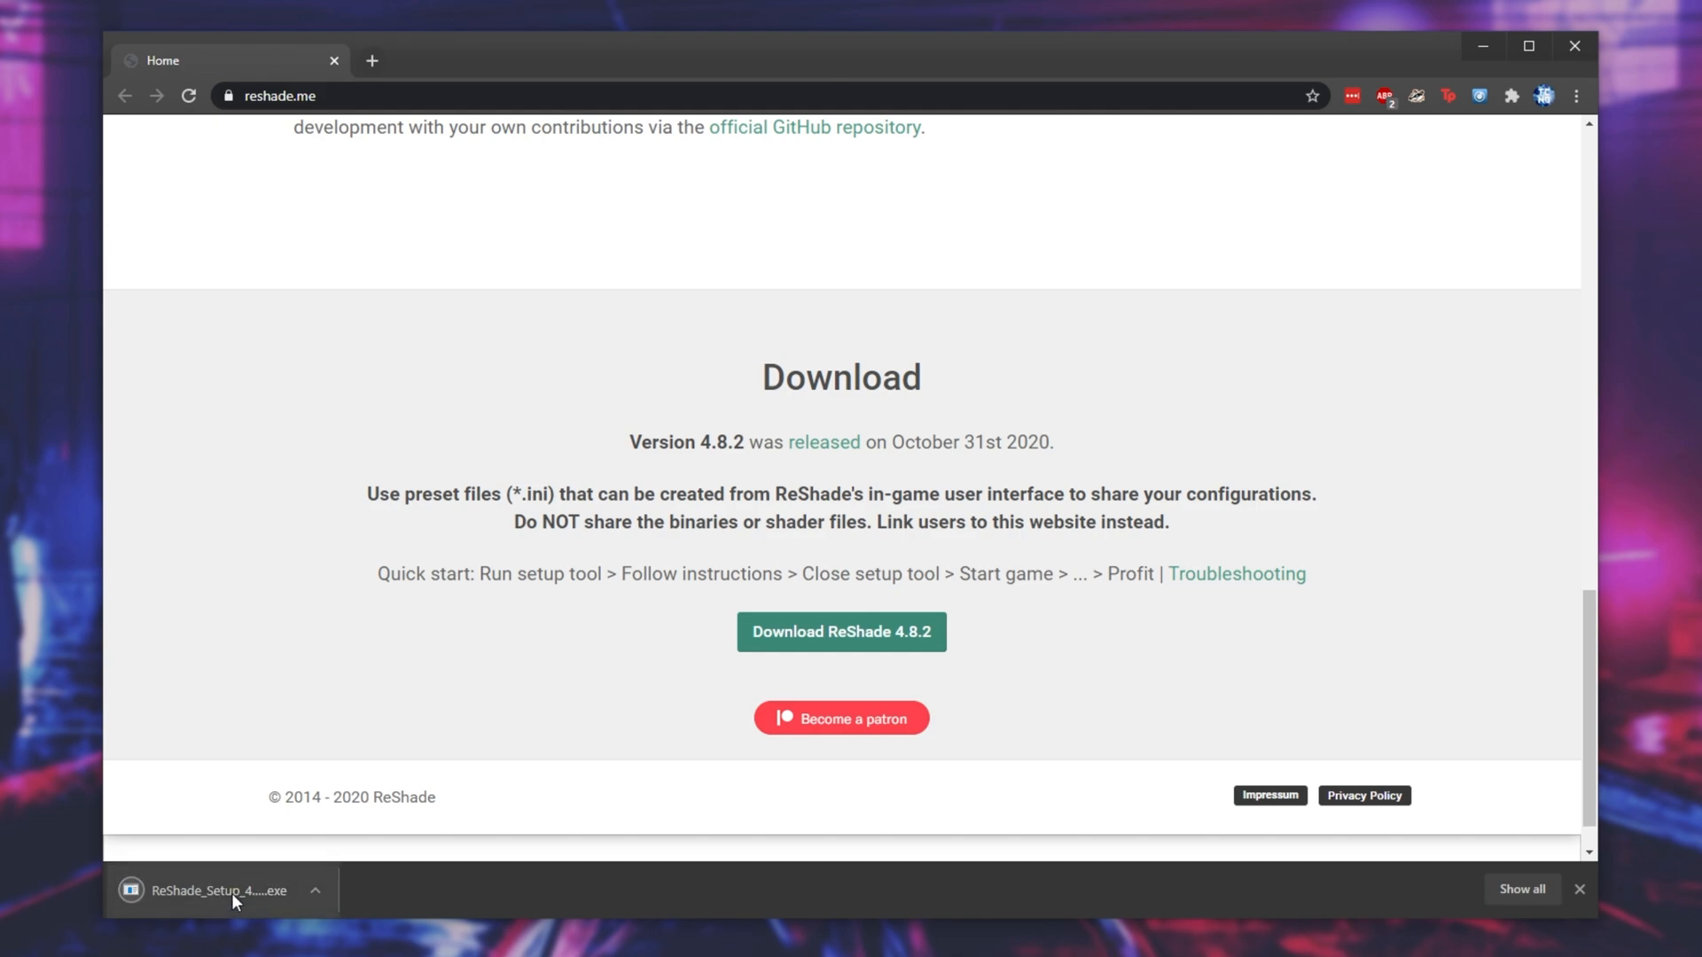
- Run the downloaded ReShade installer, close the browser and open the setup tool's game selection list
left_click(232, 892)
left_click(1582, 46)
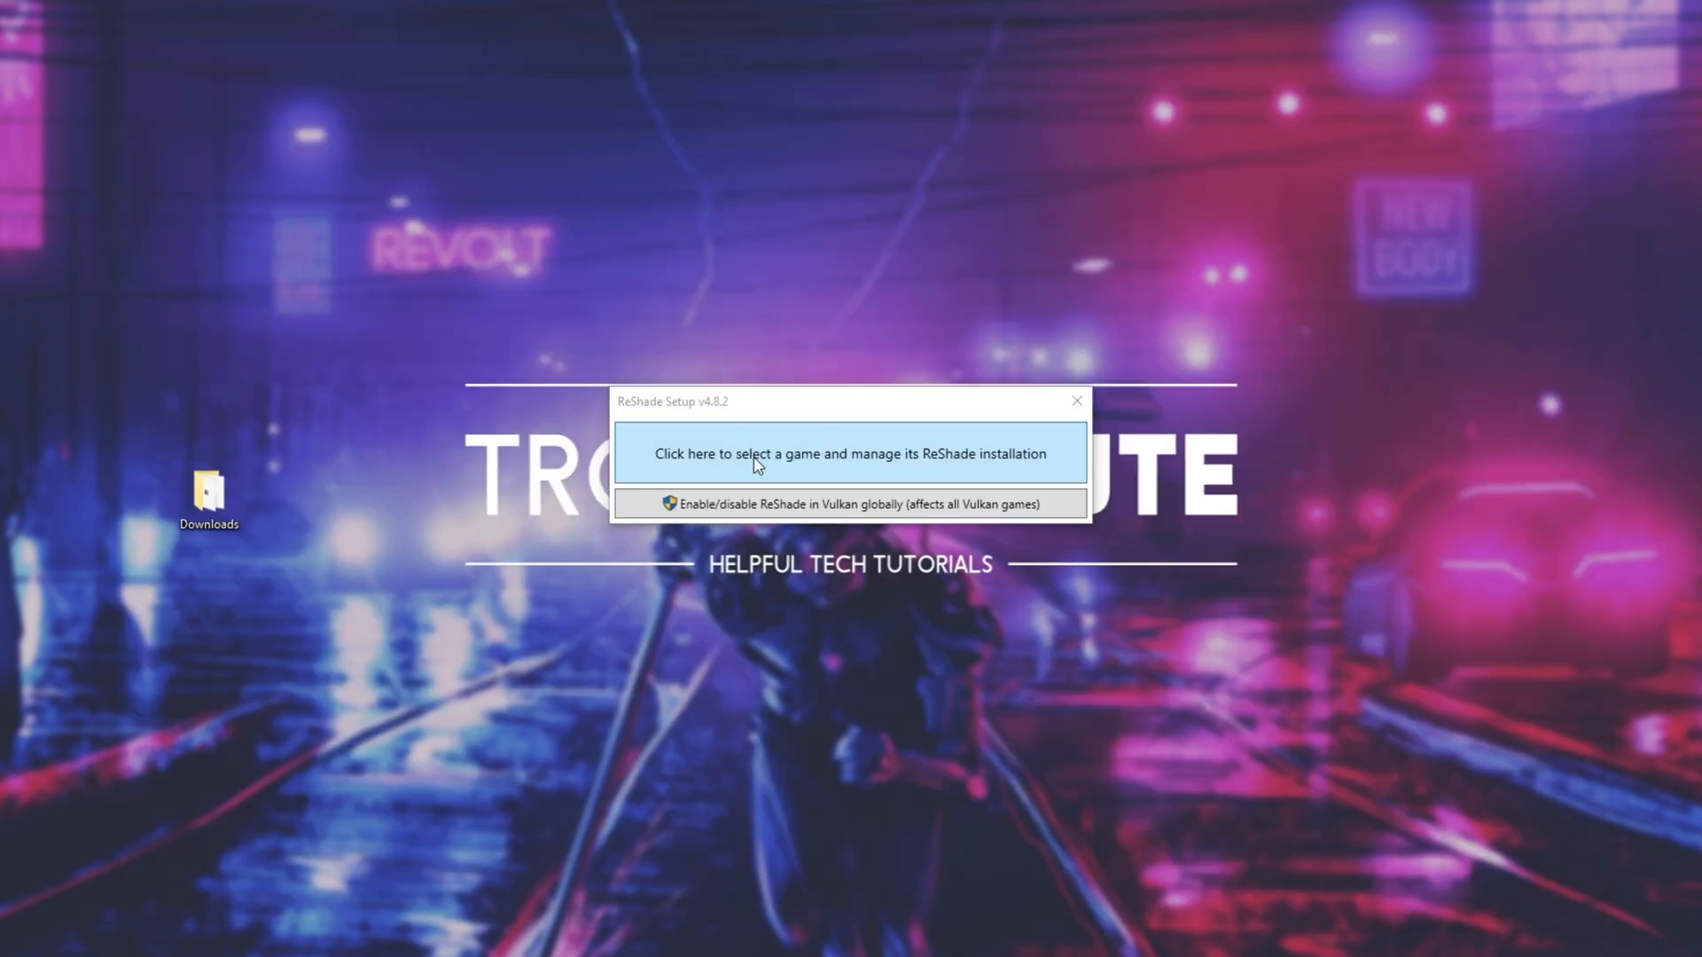
left_click(909, 465)
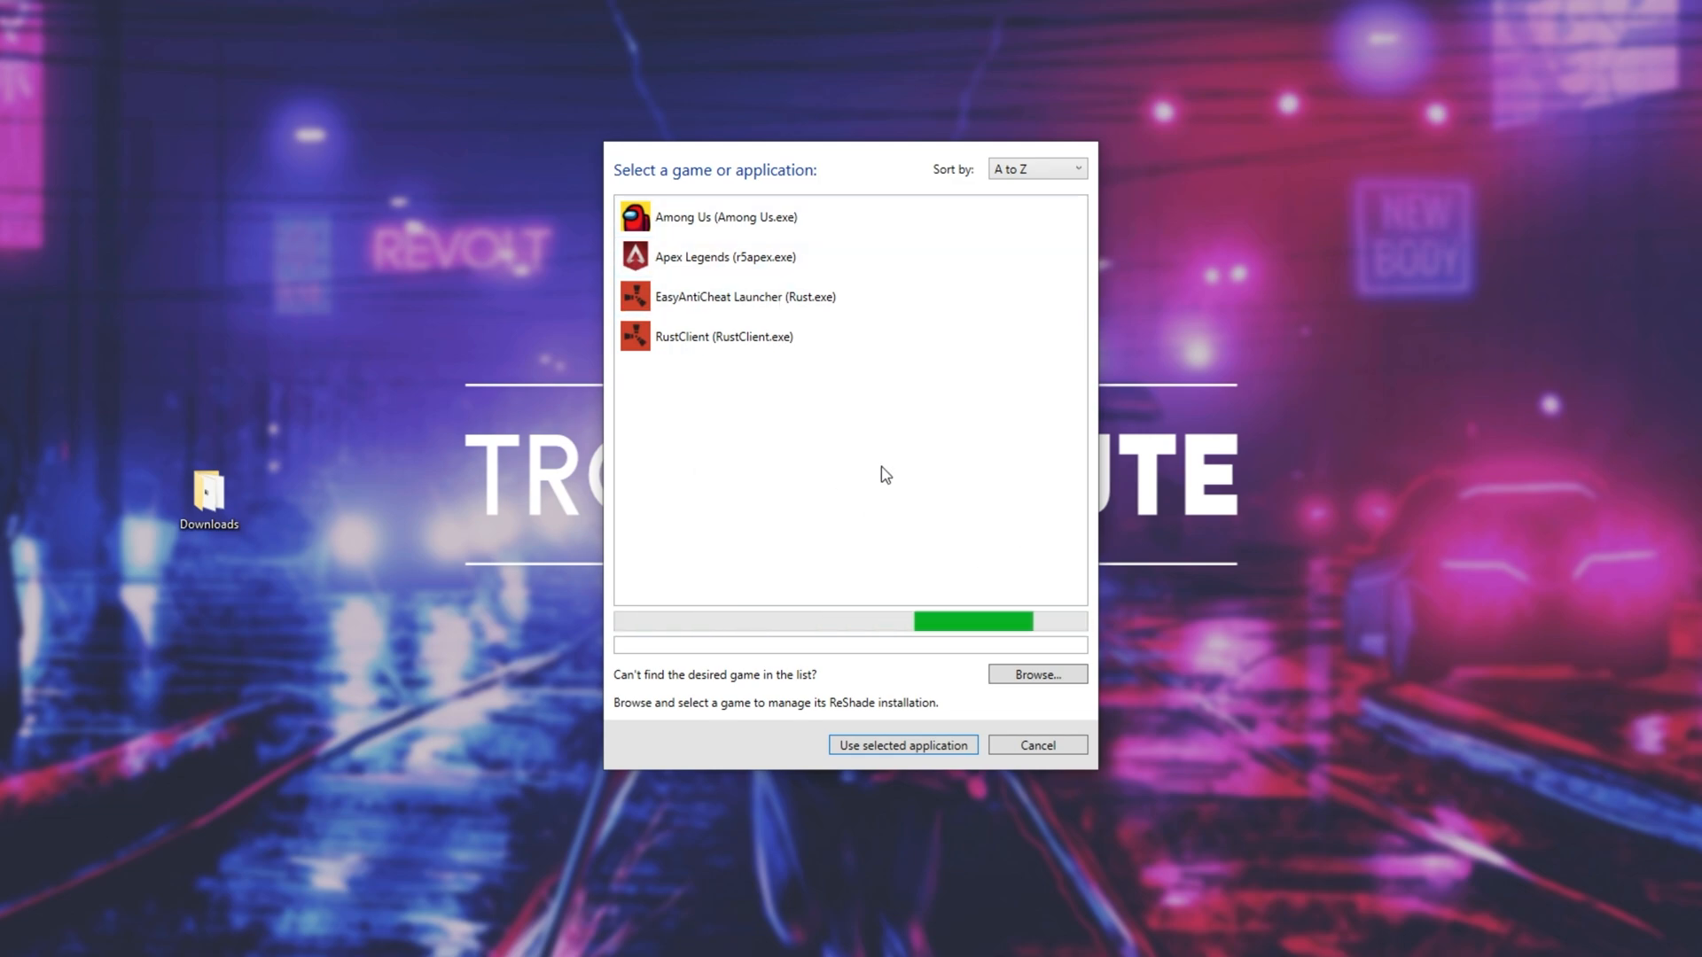
- Browse to E:\Games\Steam\steamapps\common\Cyberpunk 2077\bin\x64 and choose Cyberpunk2077.exe as the game to install ReShade for
left_click(1036, 675)
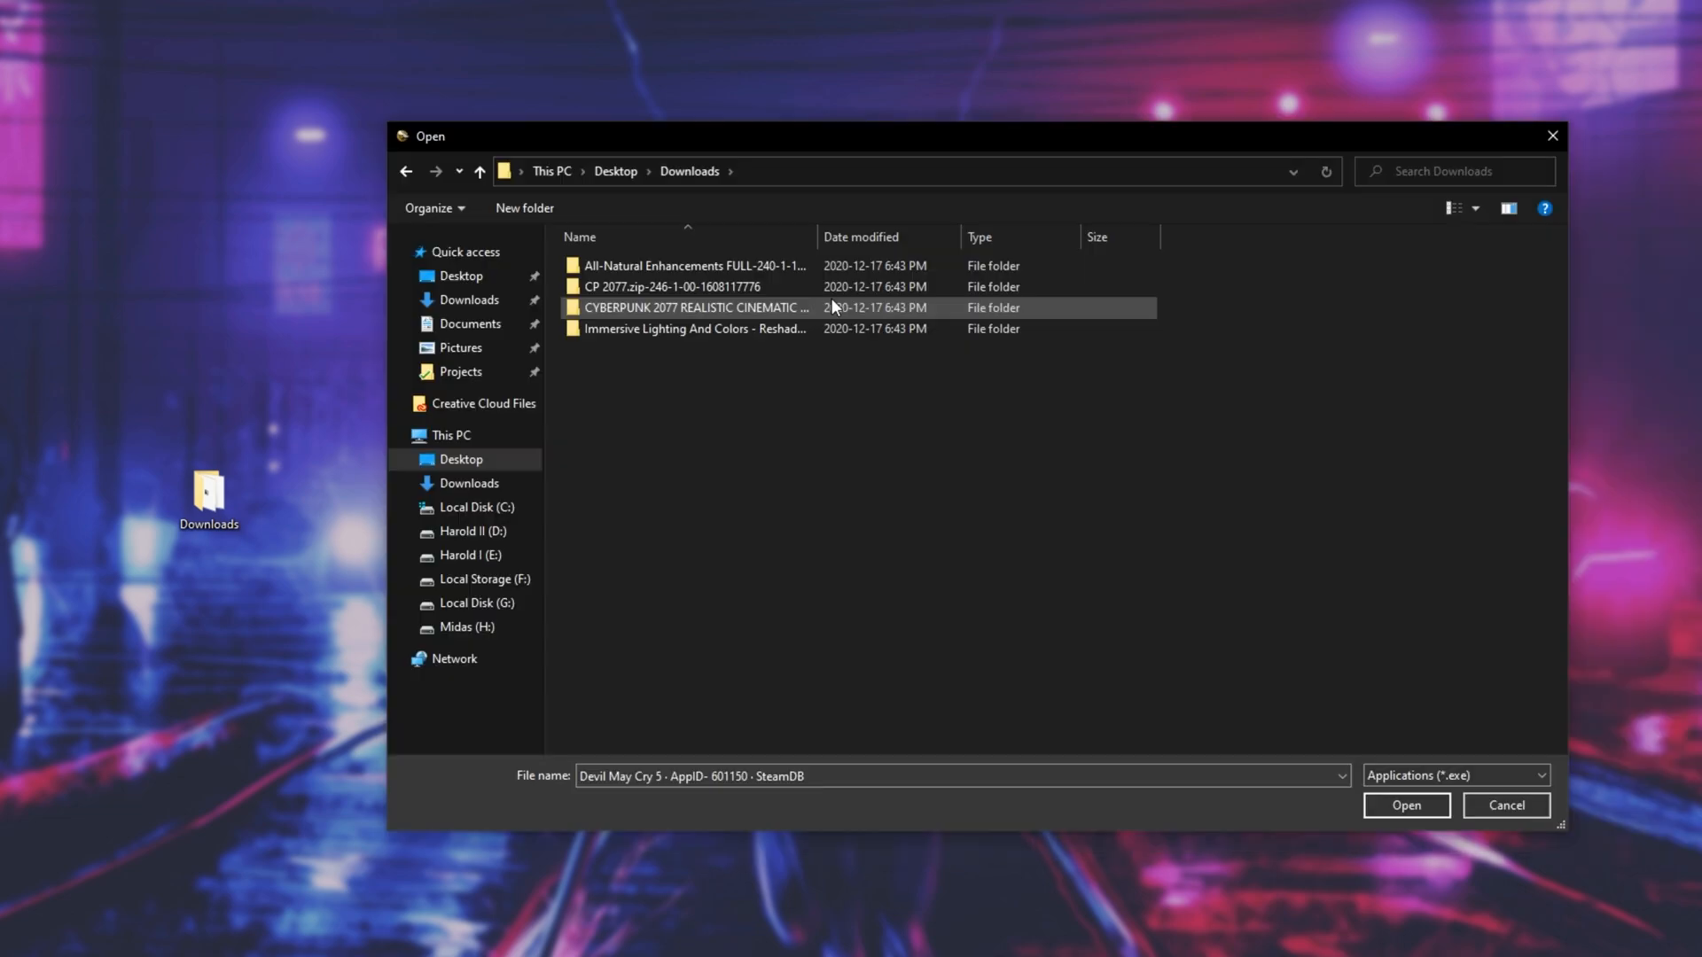
left_click_drag(803, 135, 758, 138)
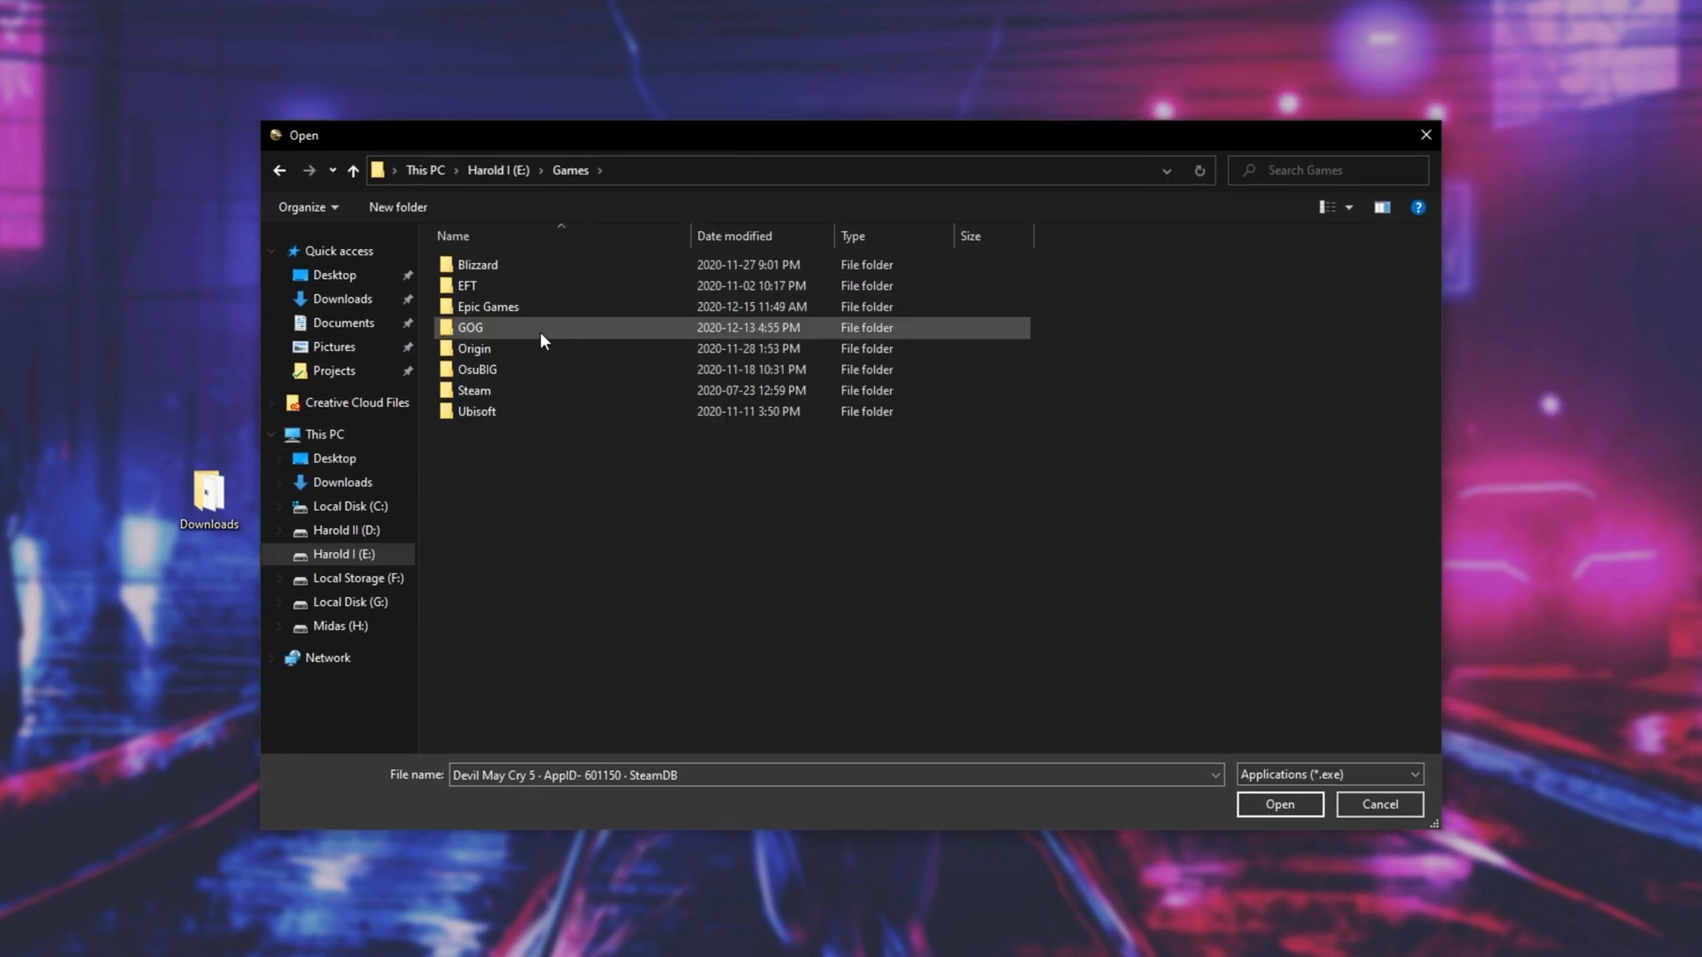
double_click(475, 390)
double_click(521, 266)
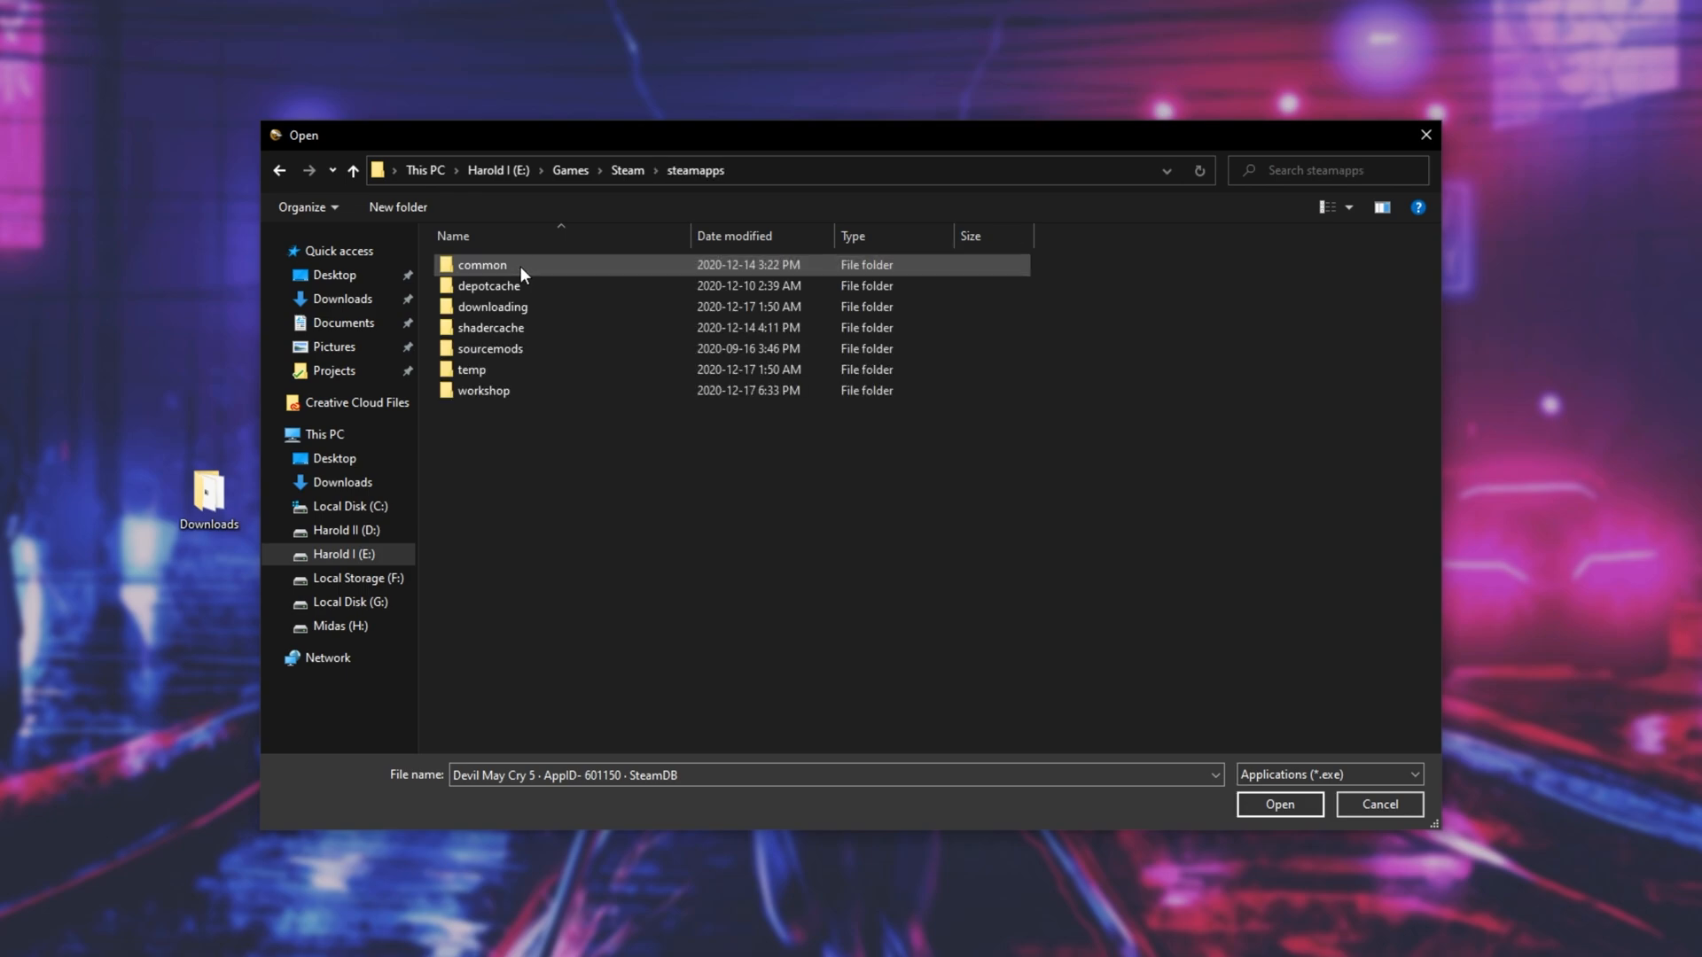
double_click(521, 265)
double_click(536, 537)
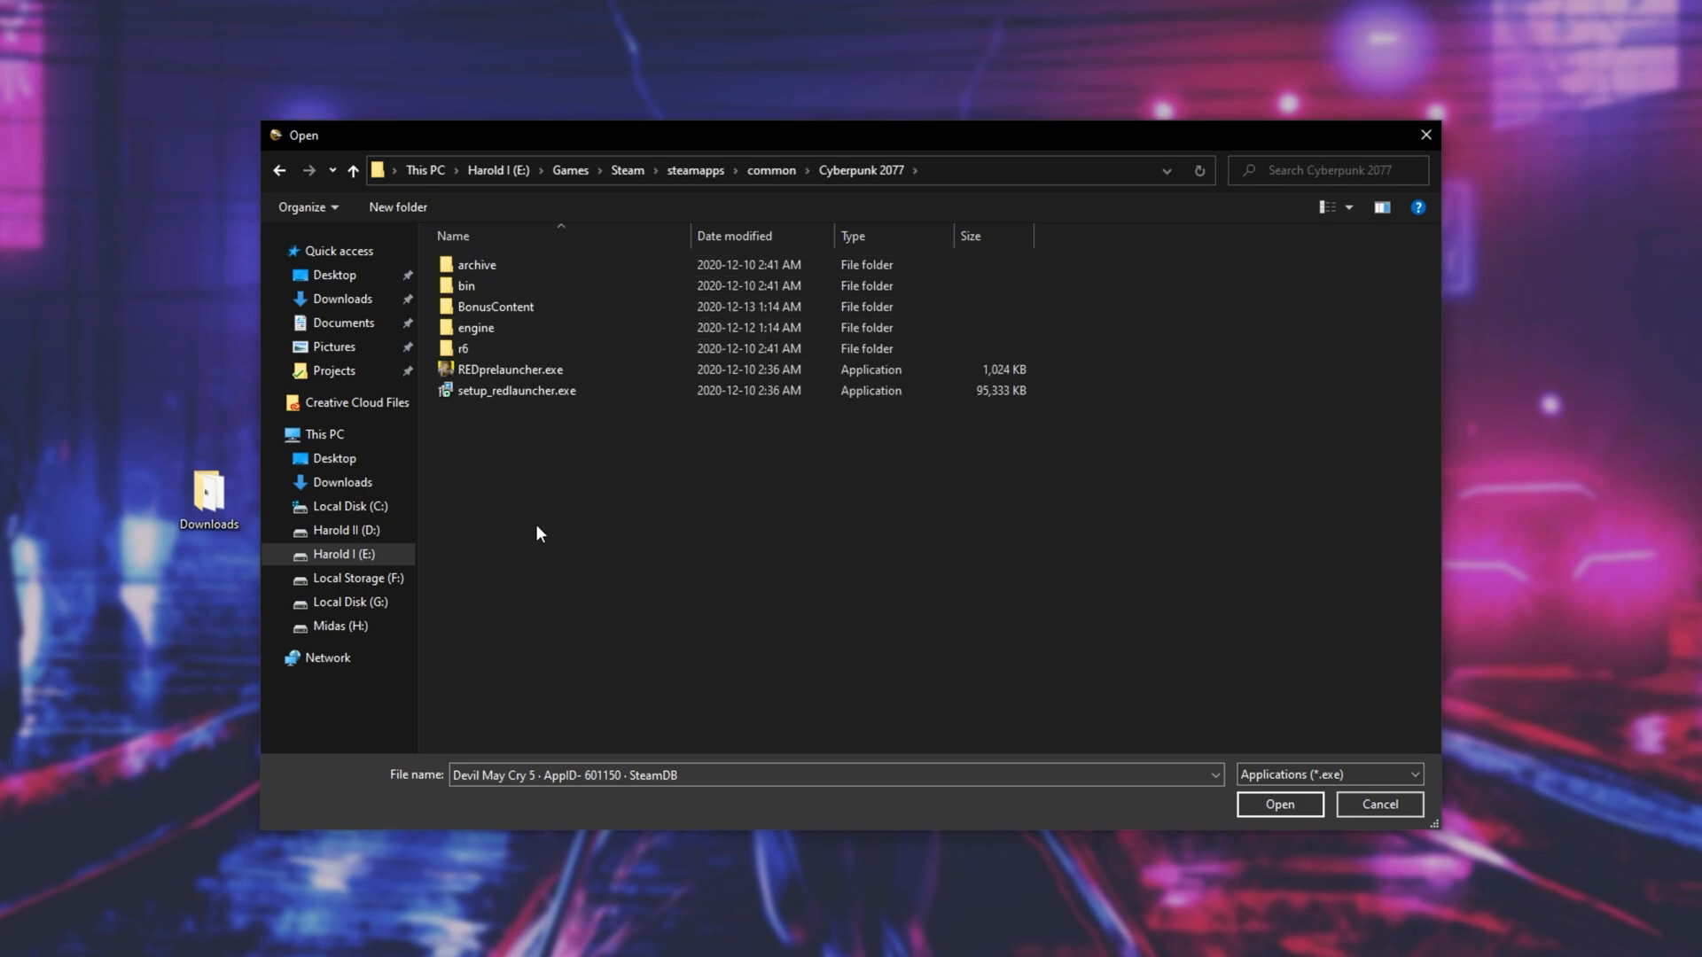
double_click(579, 284)
double_click(569, 265)
left_click(670, 308)
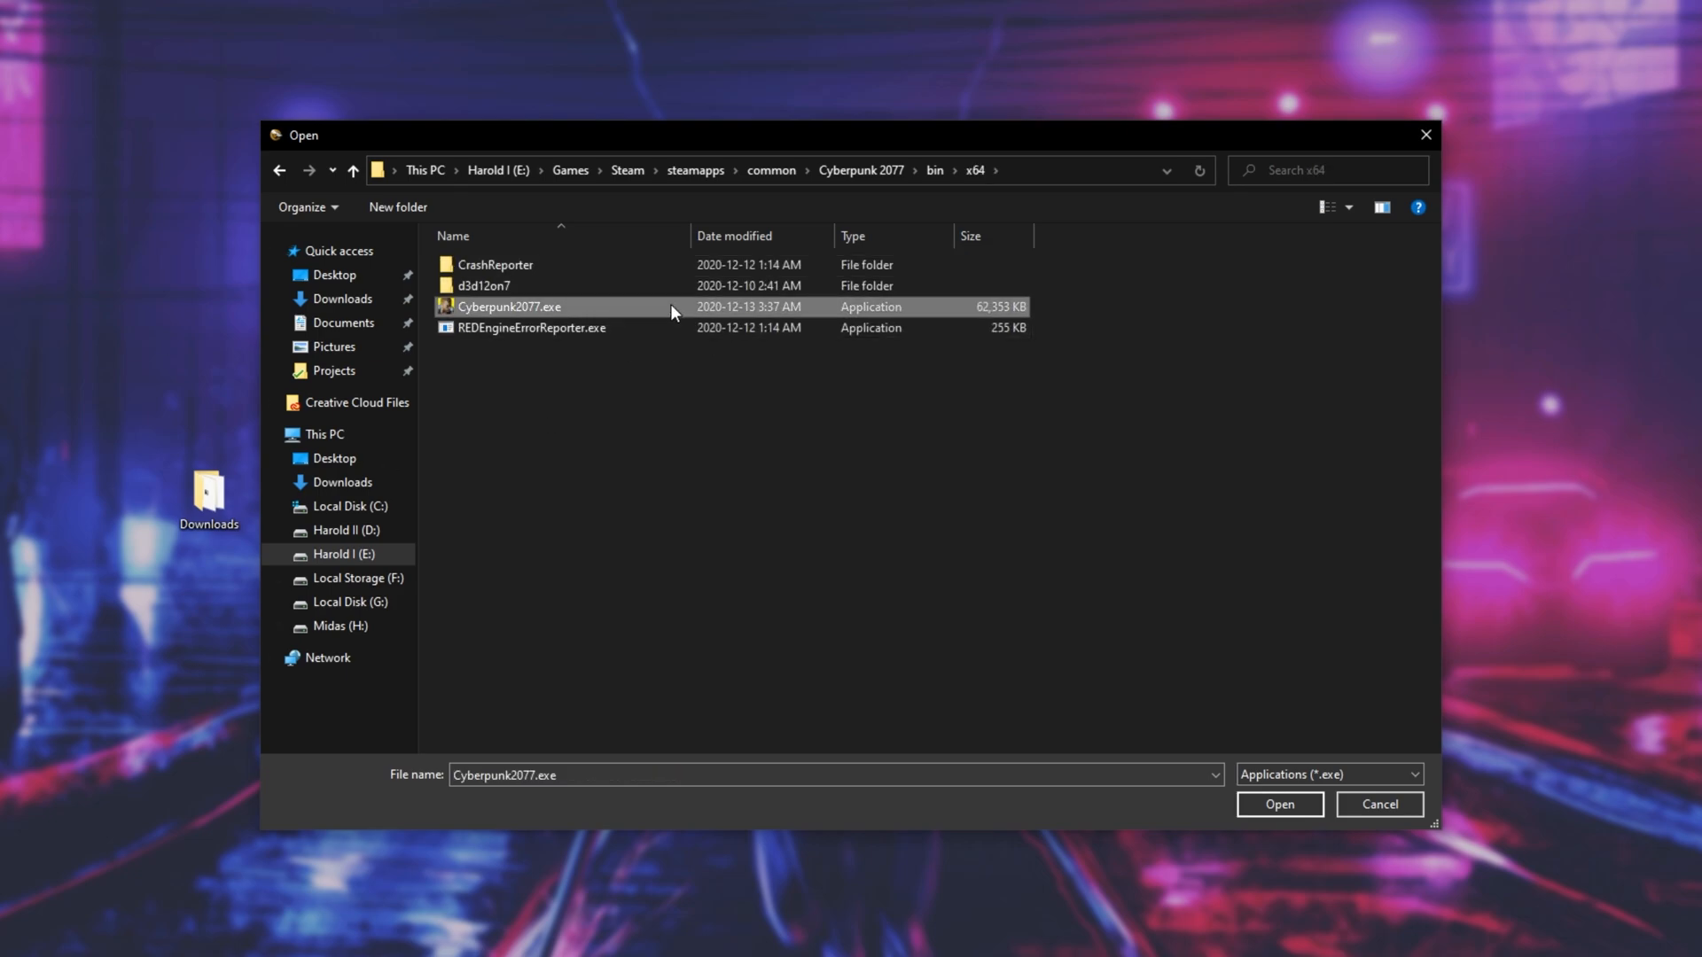
double_click(657, 305)
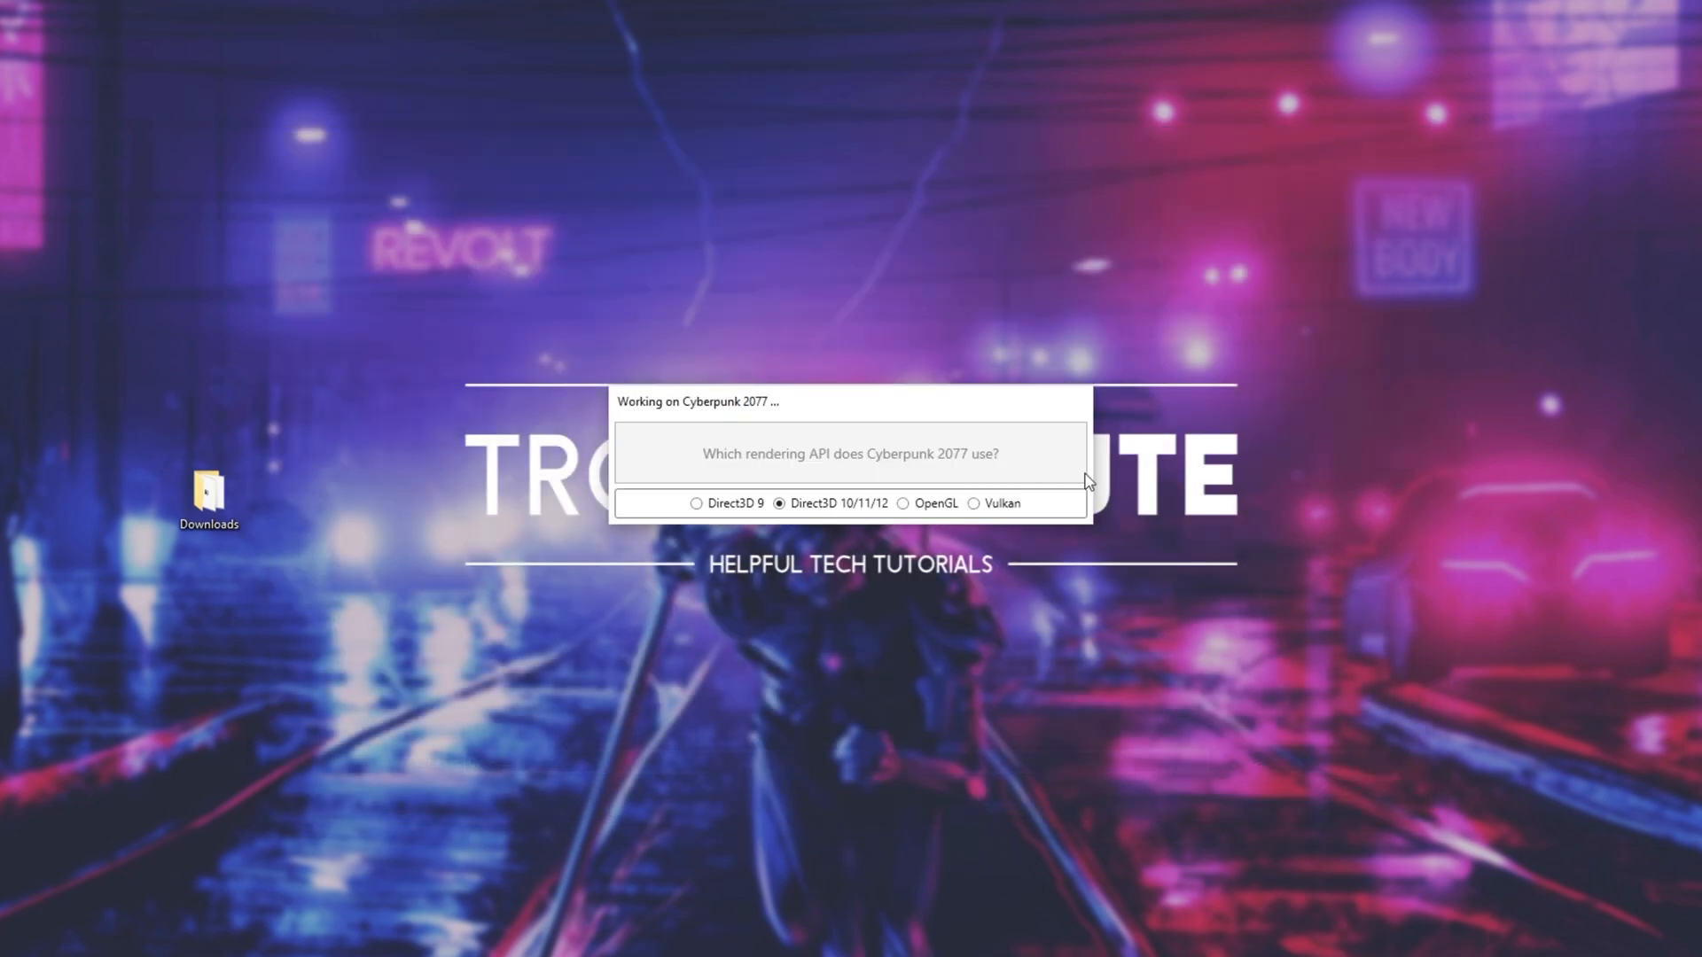
- Use Direct3D 10/11/12 as the rendering API and install every effect package except Legacy standard effects
left_click_drag(1133, 375, 592, 537)
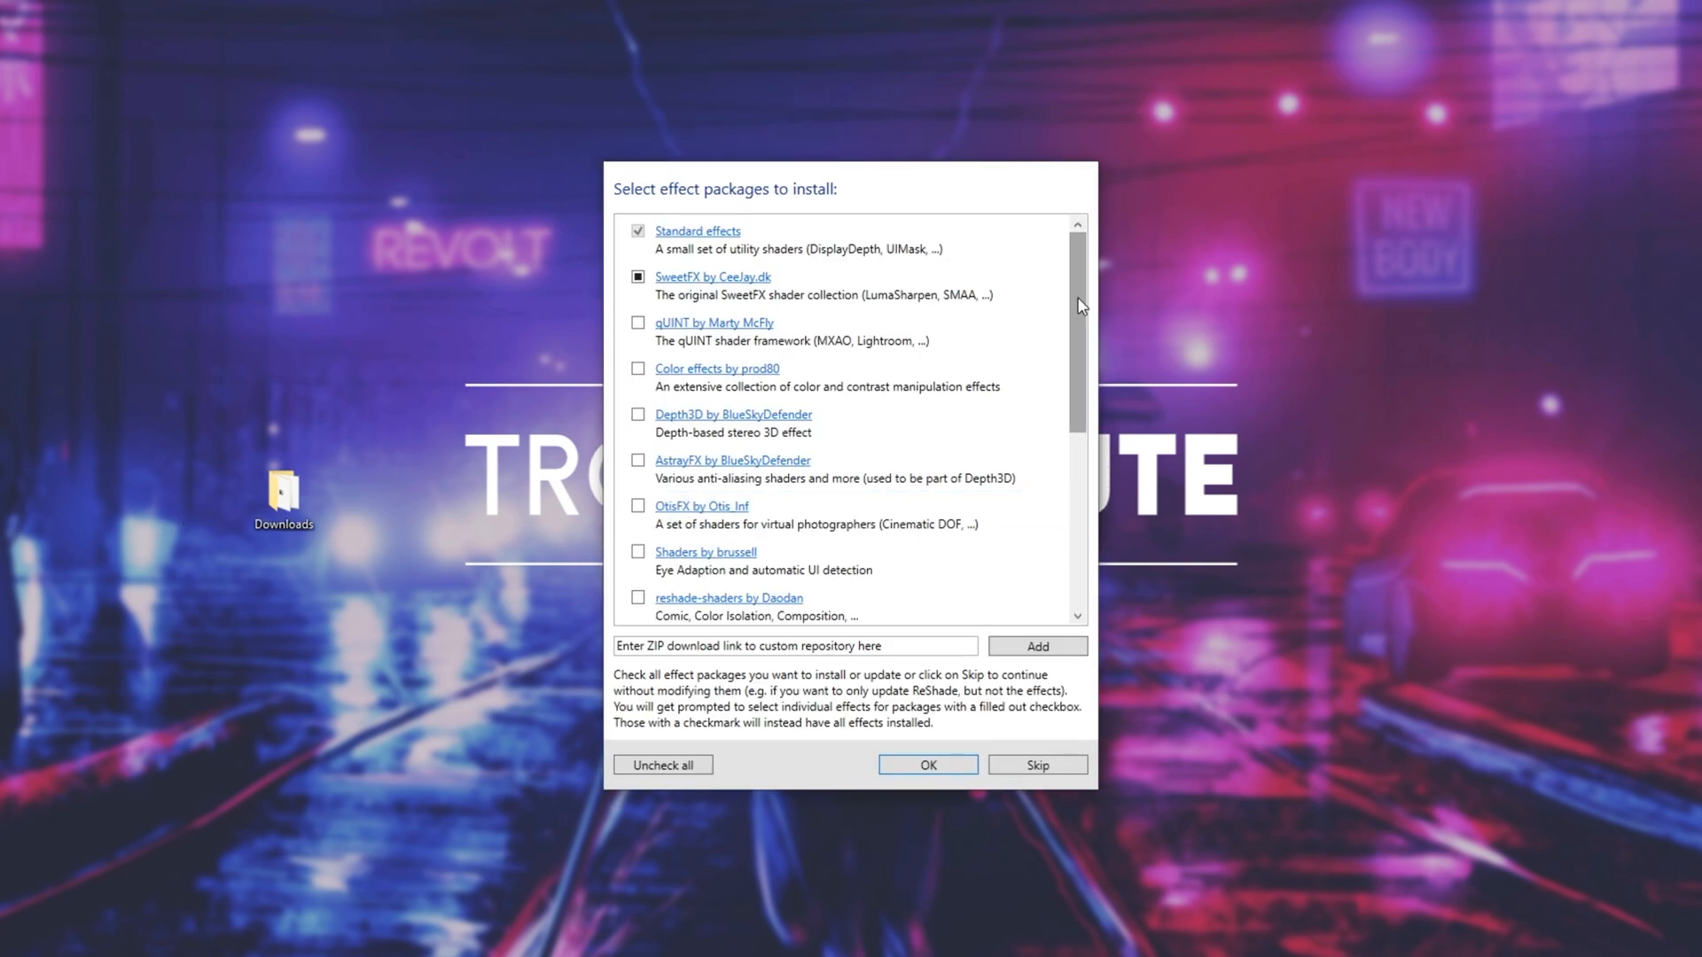
mouse_move(1078, 300)
left_mouse_down()
mouse_move(1071, 344)
mouse_move(1071, 288)
left_mouse_up()
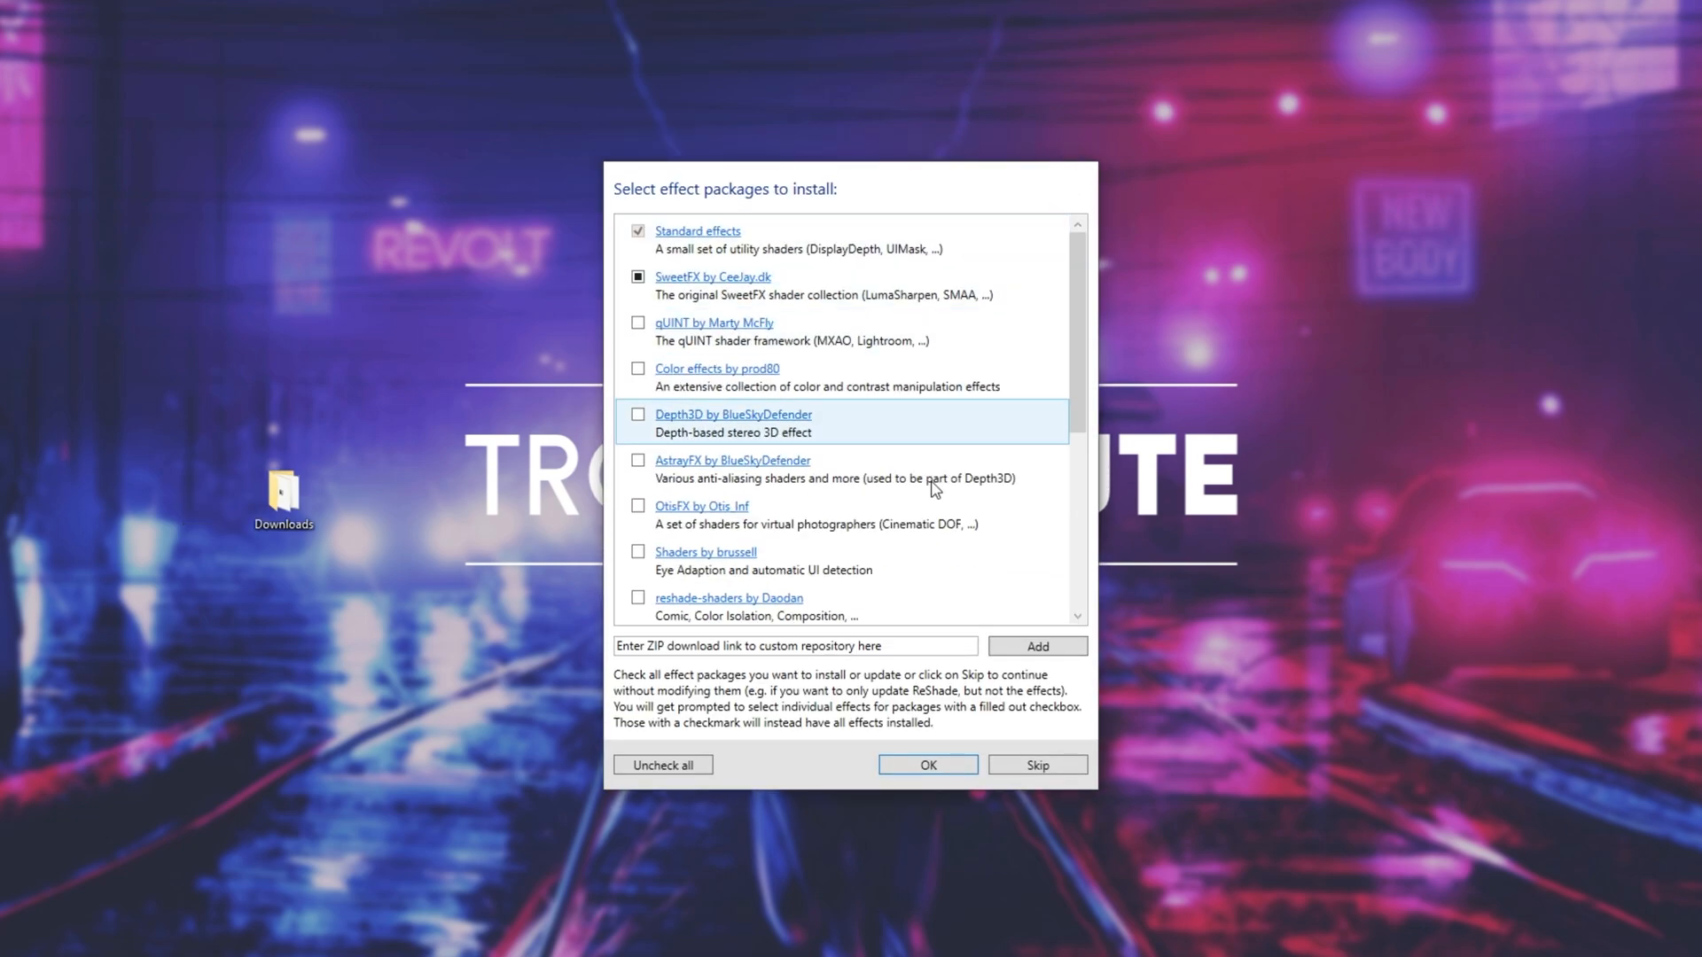
left_click(637, 323)
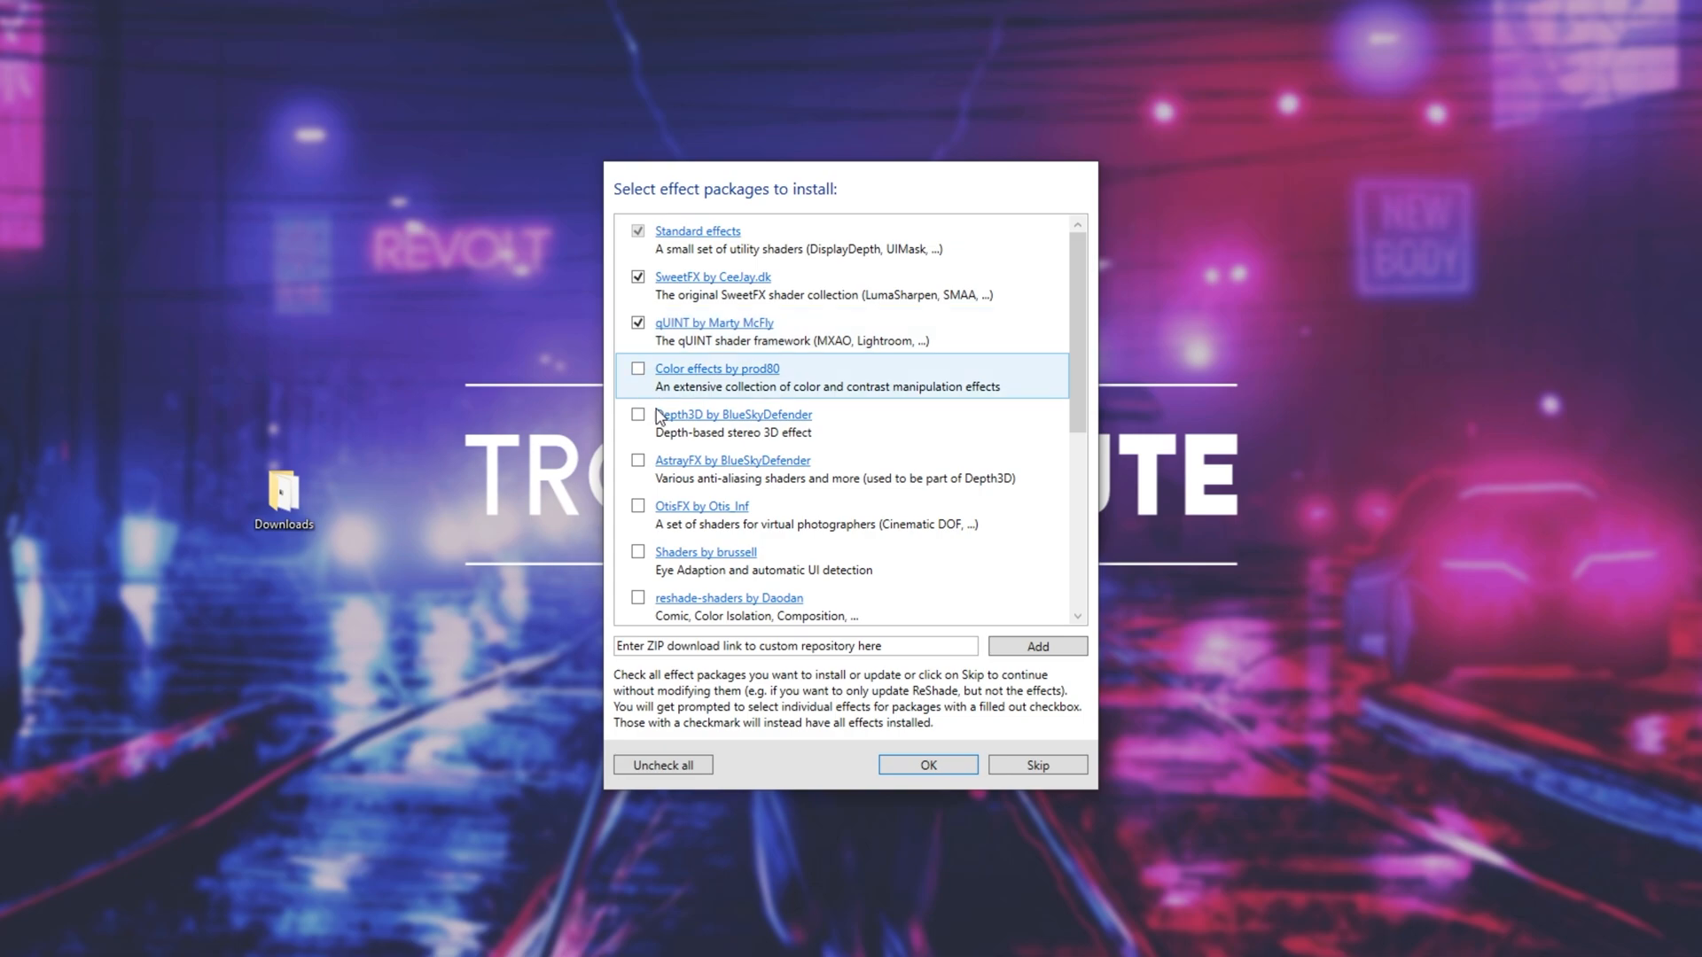
left_click(663, 765)
left_click_drag(1078, 372, 1072, 553)
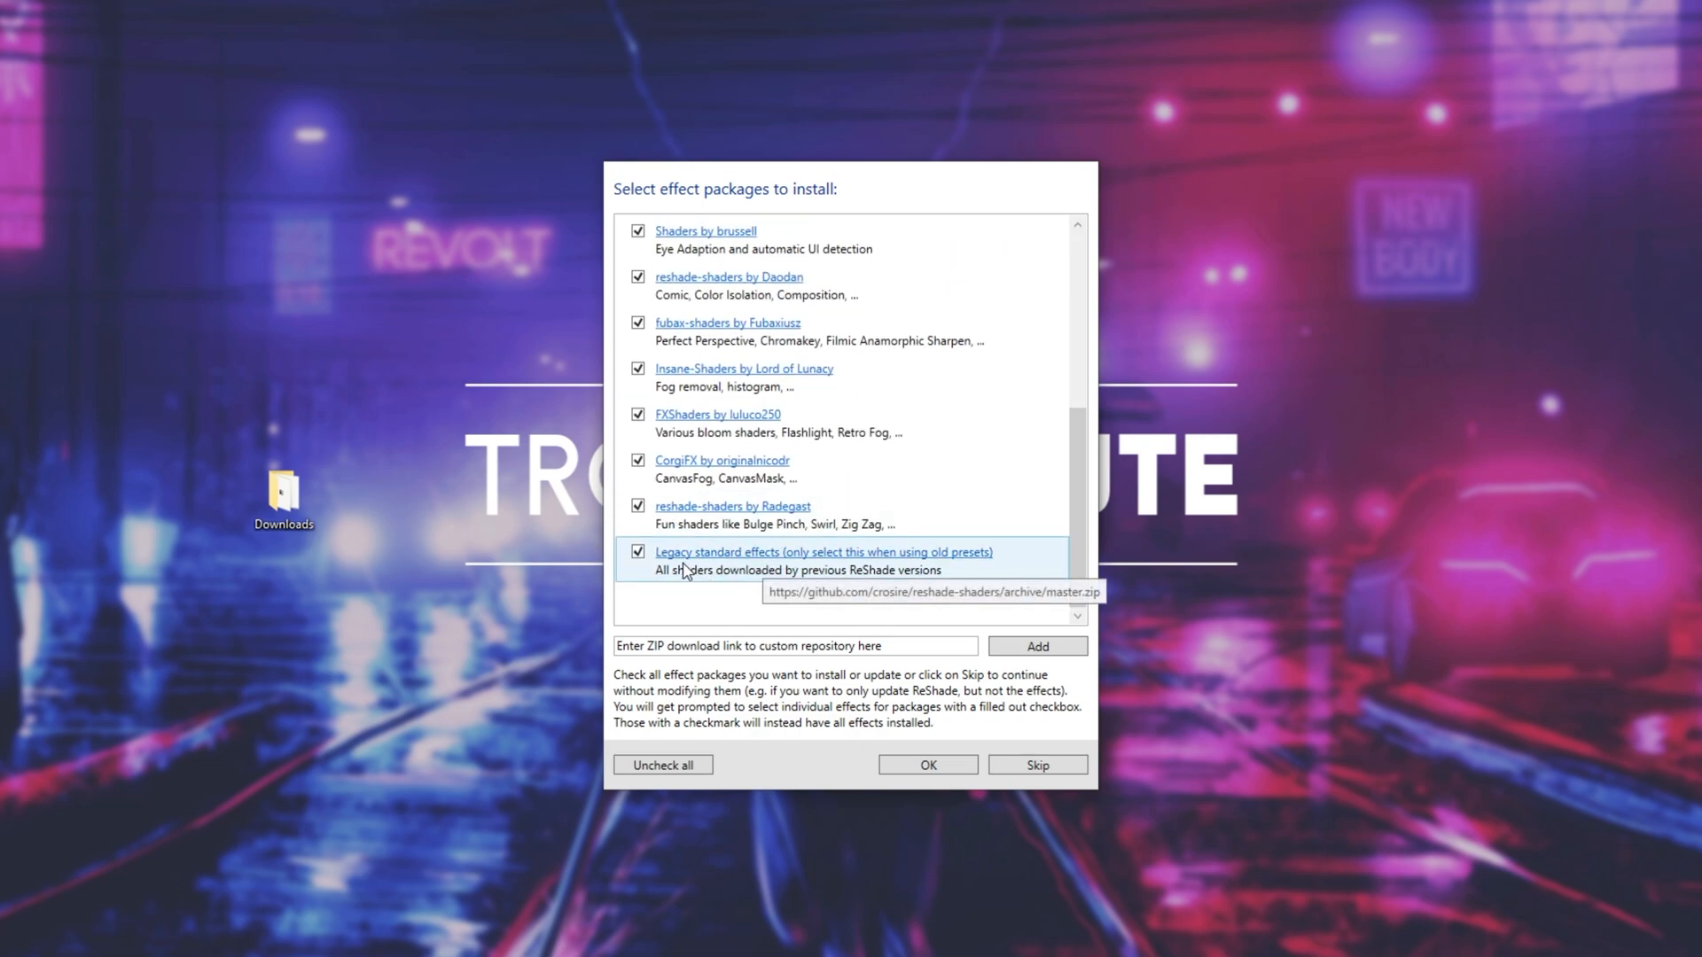
left_click(639, 553)
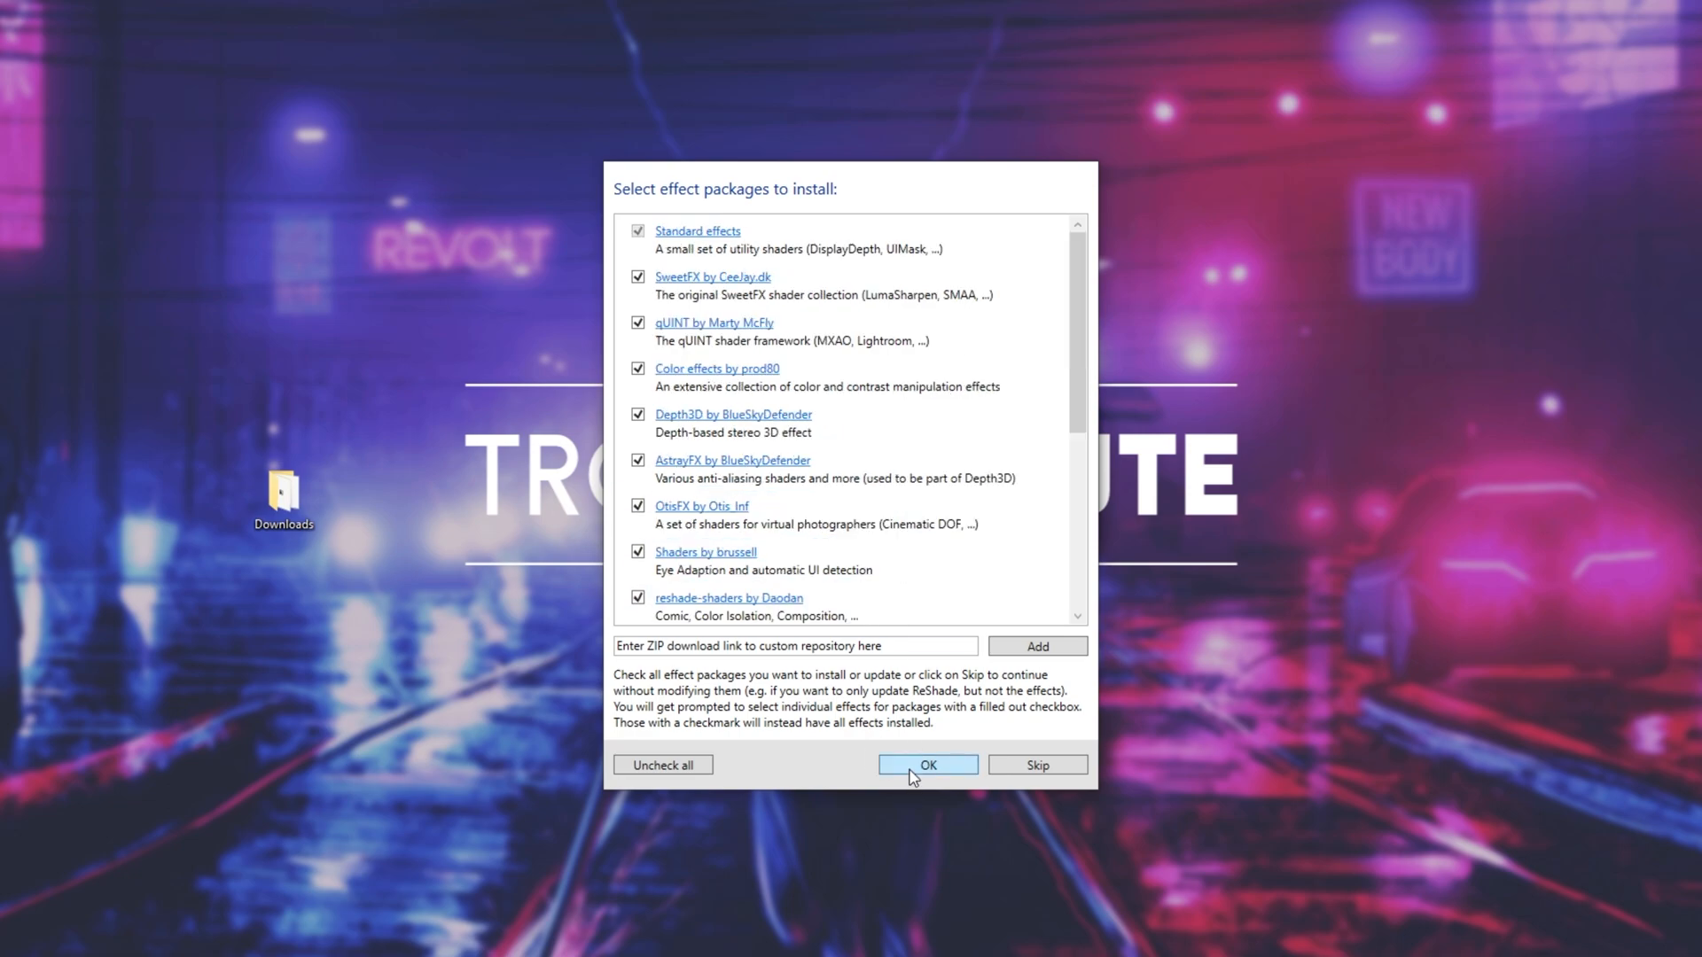
left_click(913, 771)
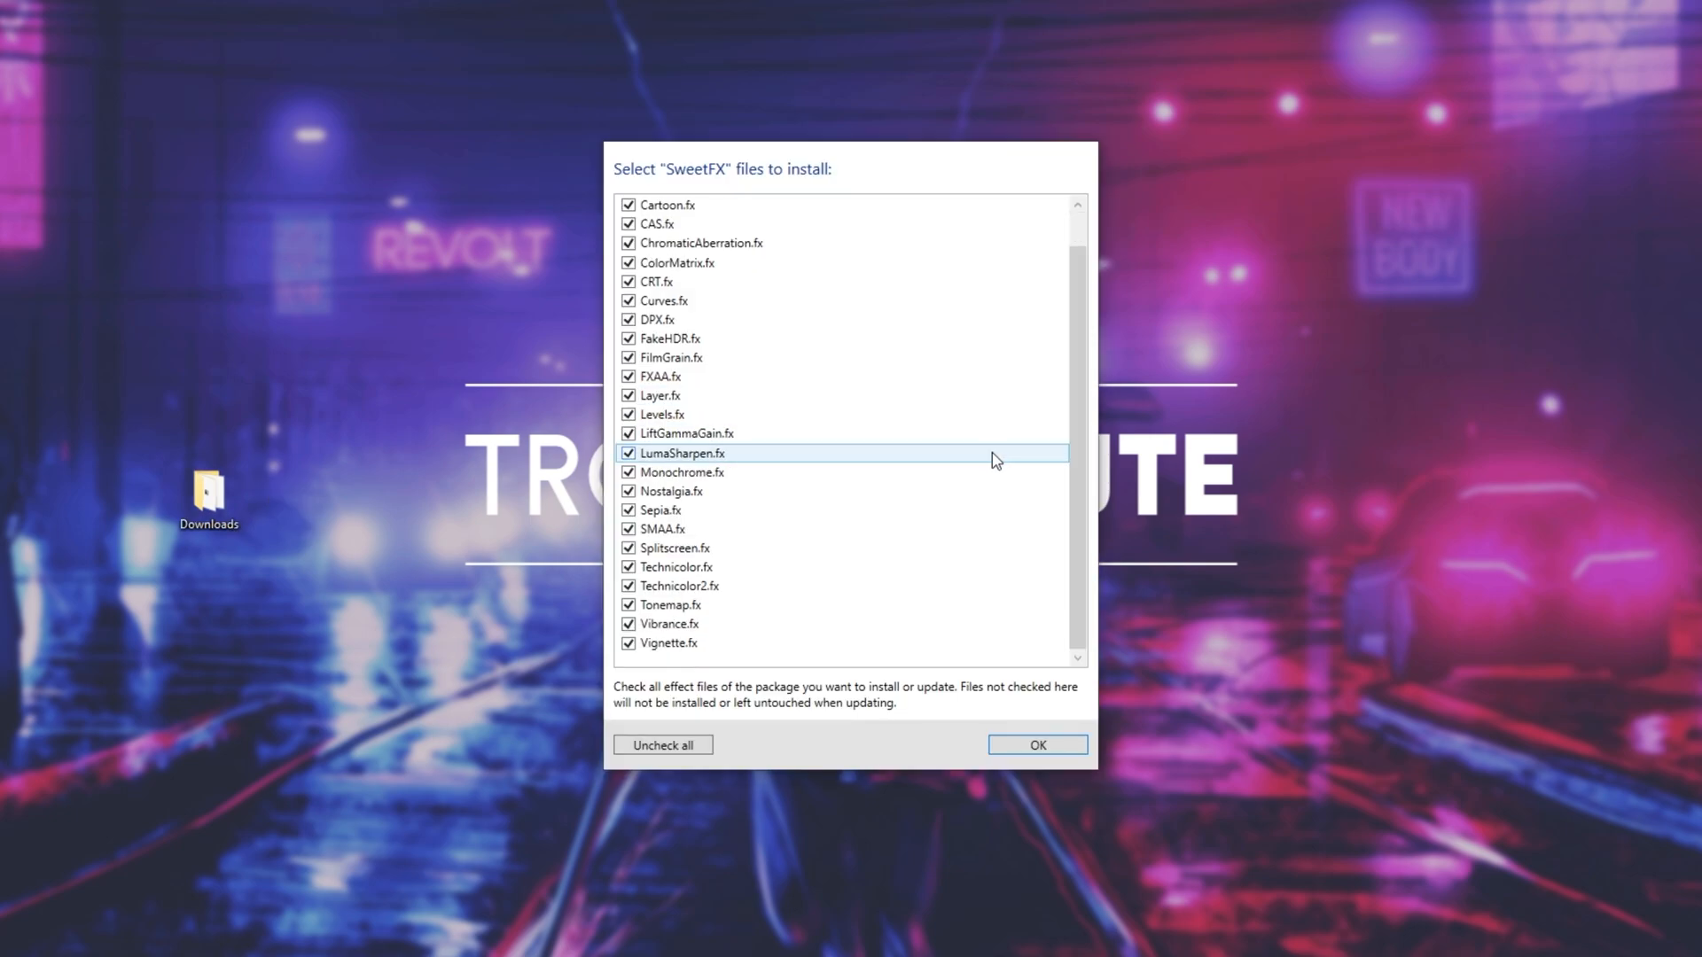
- Accept all SweetFX effect files for installation and close the ReShade setup tool
scroll(954, 482, "up", 1)
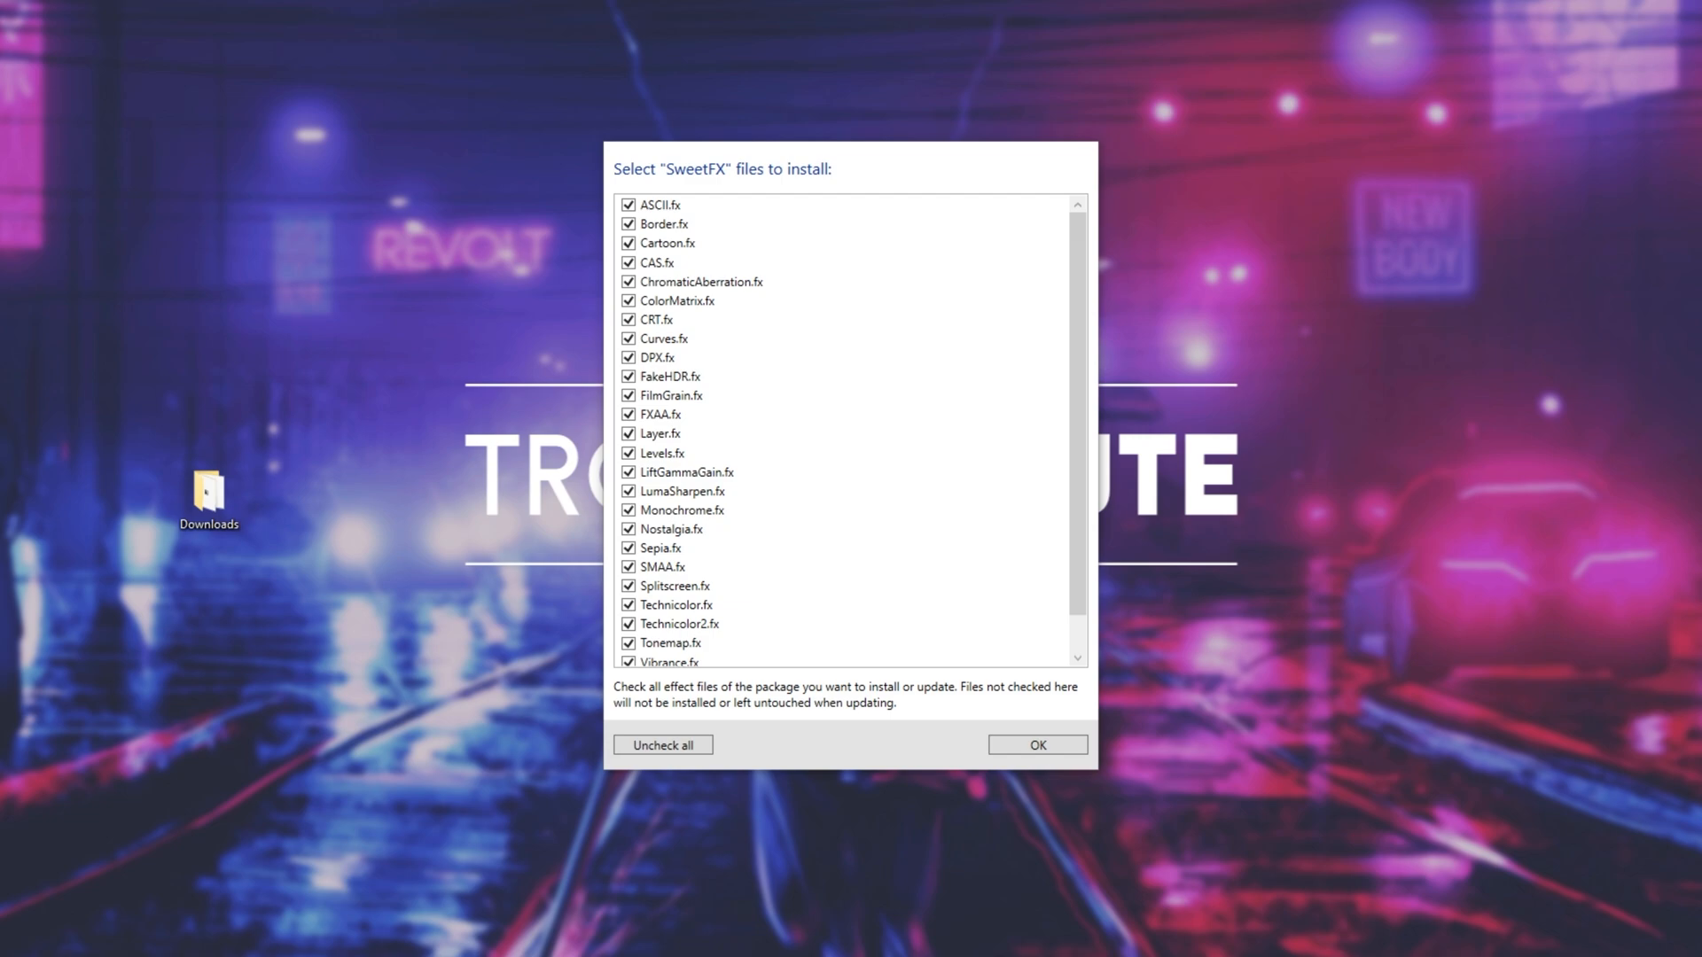
left_click(1008, 747)
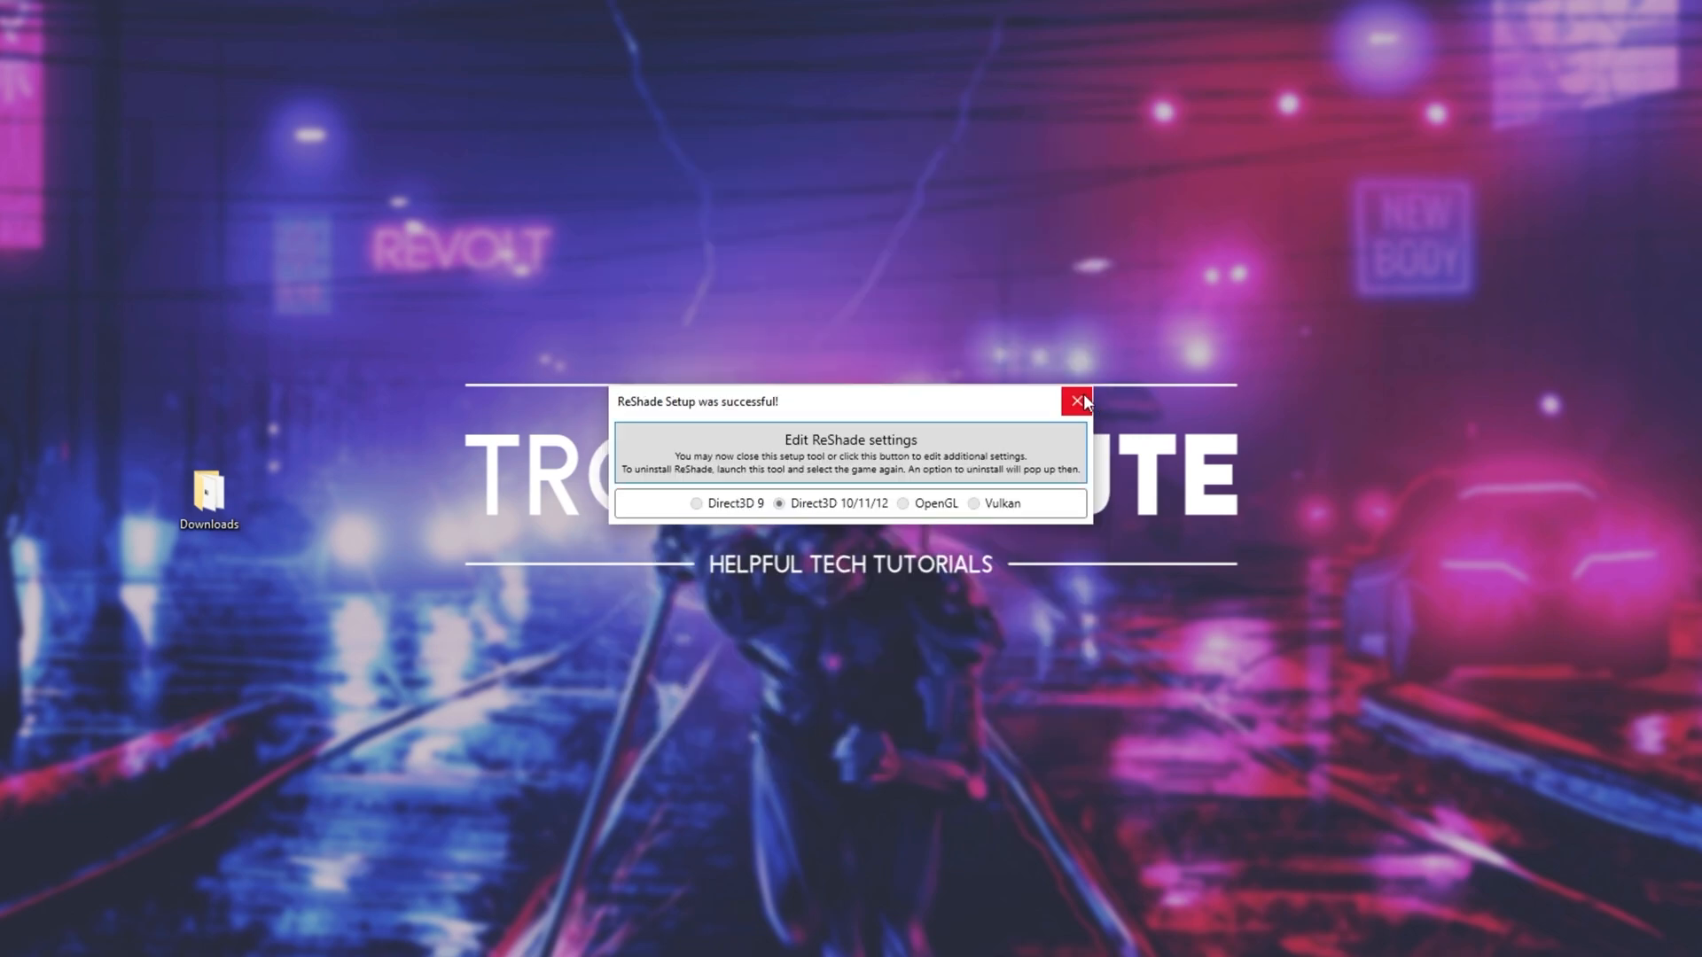
left_click(1082, 395)
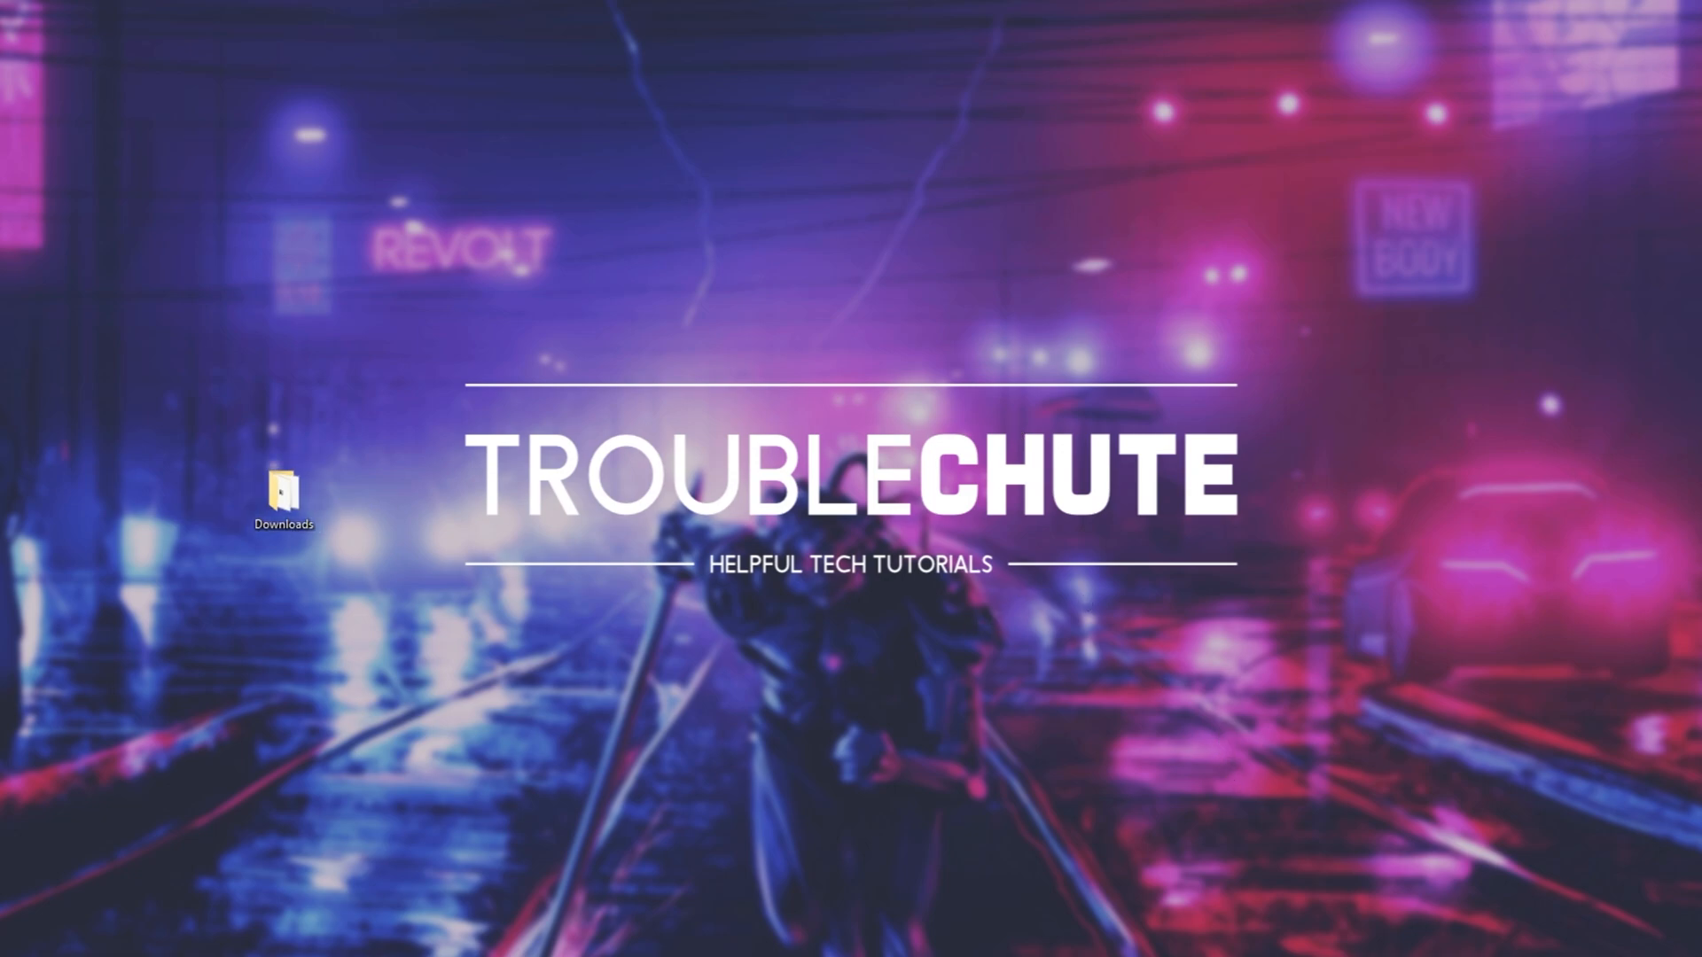
- Open the game's bin\x64 folder and examine the installed ReShade files, including ReShade.ini and the reshade-shaders folder
key("super+e")
double_click(903, 322)
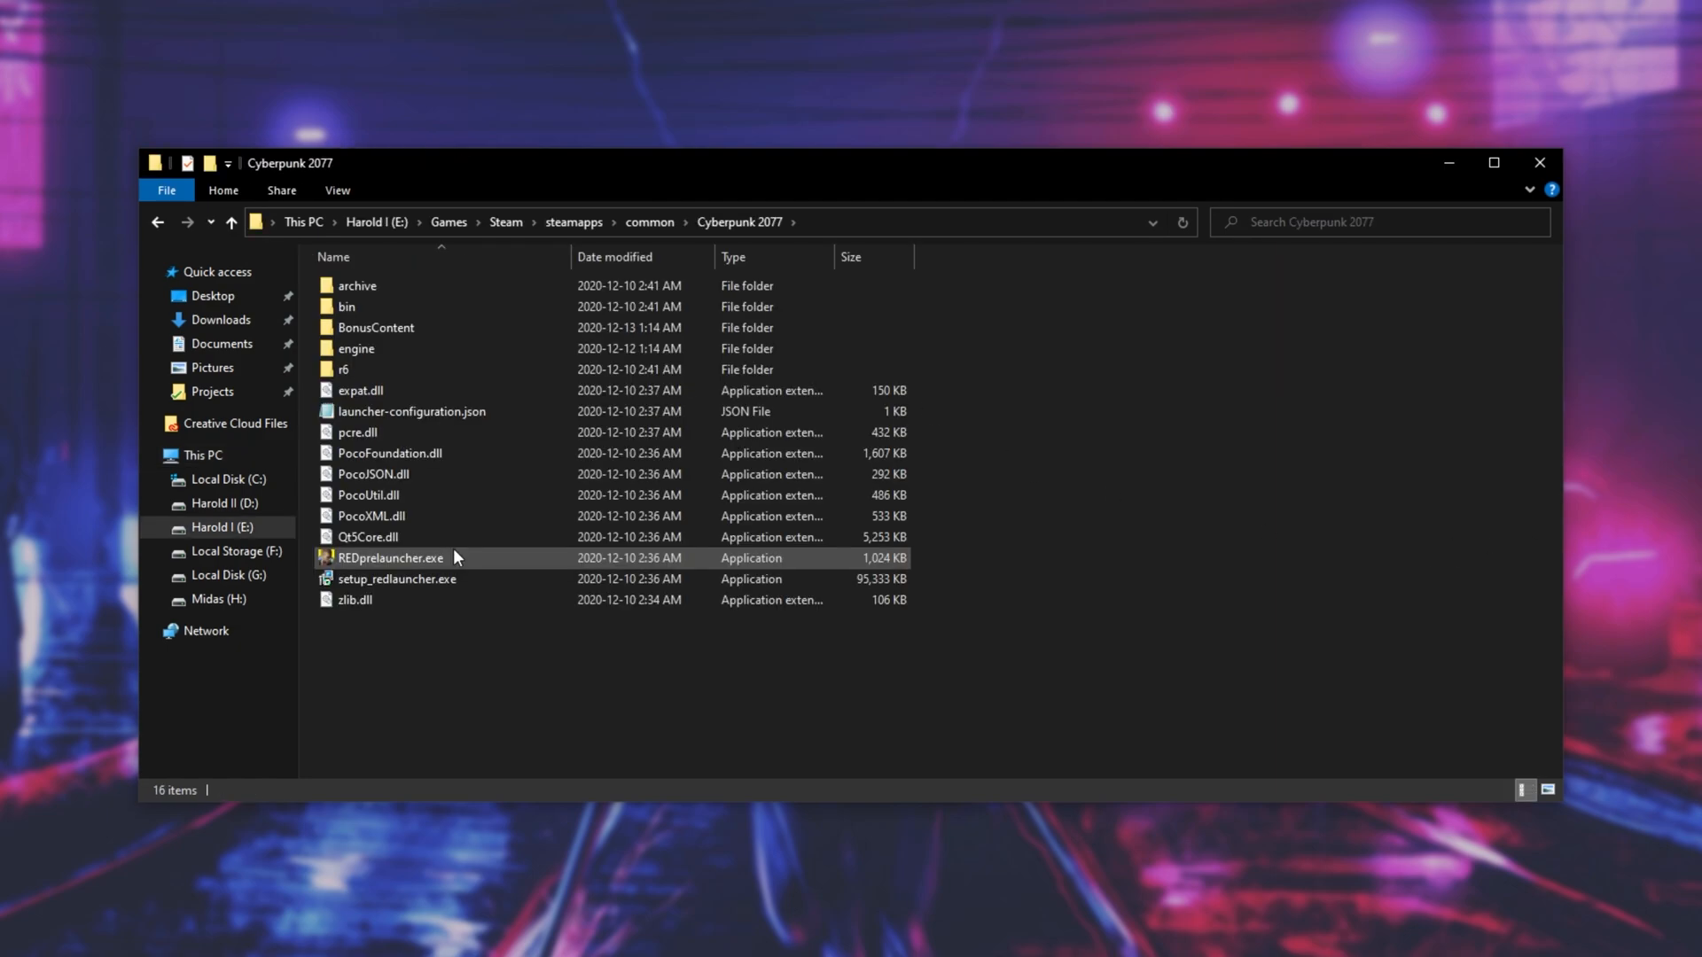
double_click(427, 306)
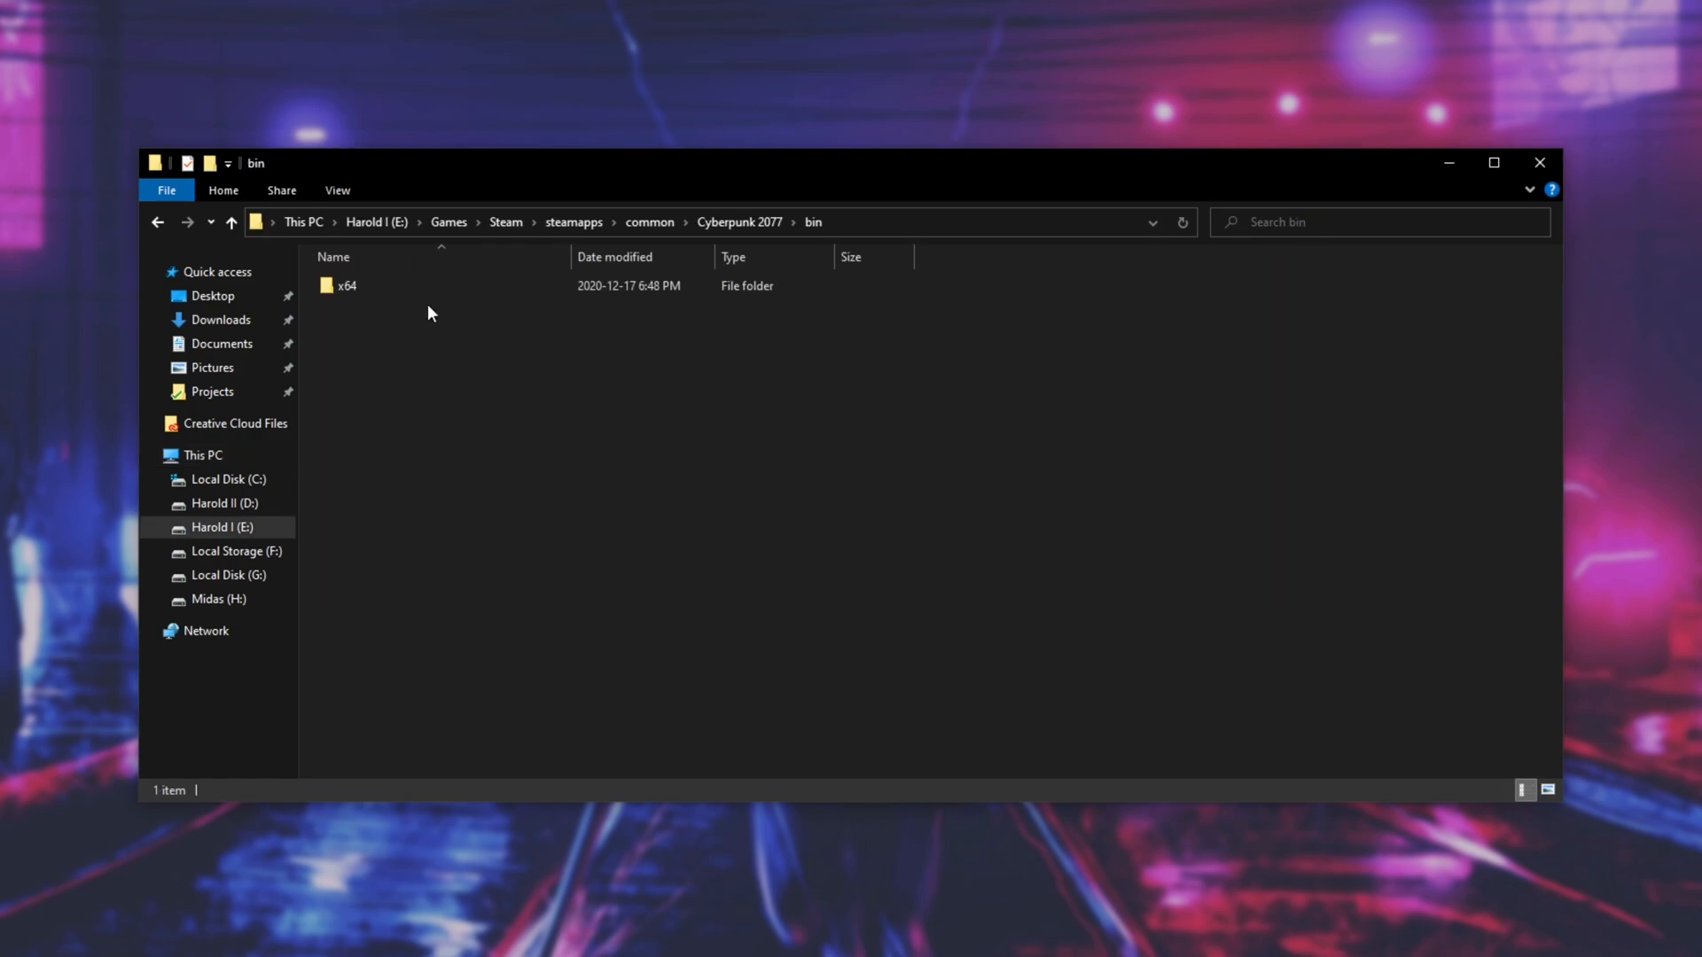
left_click(408, 282)
double_click(408, 281)
scroll(840, 491, "down", 3)
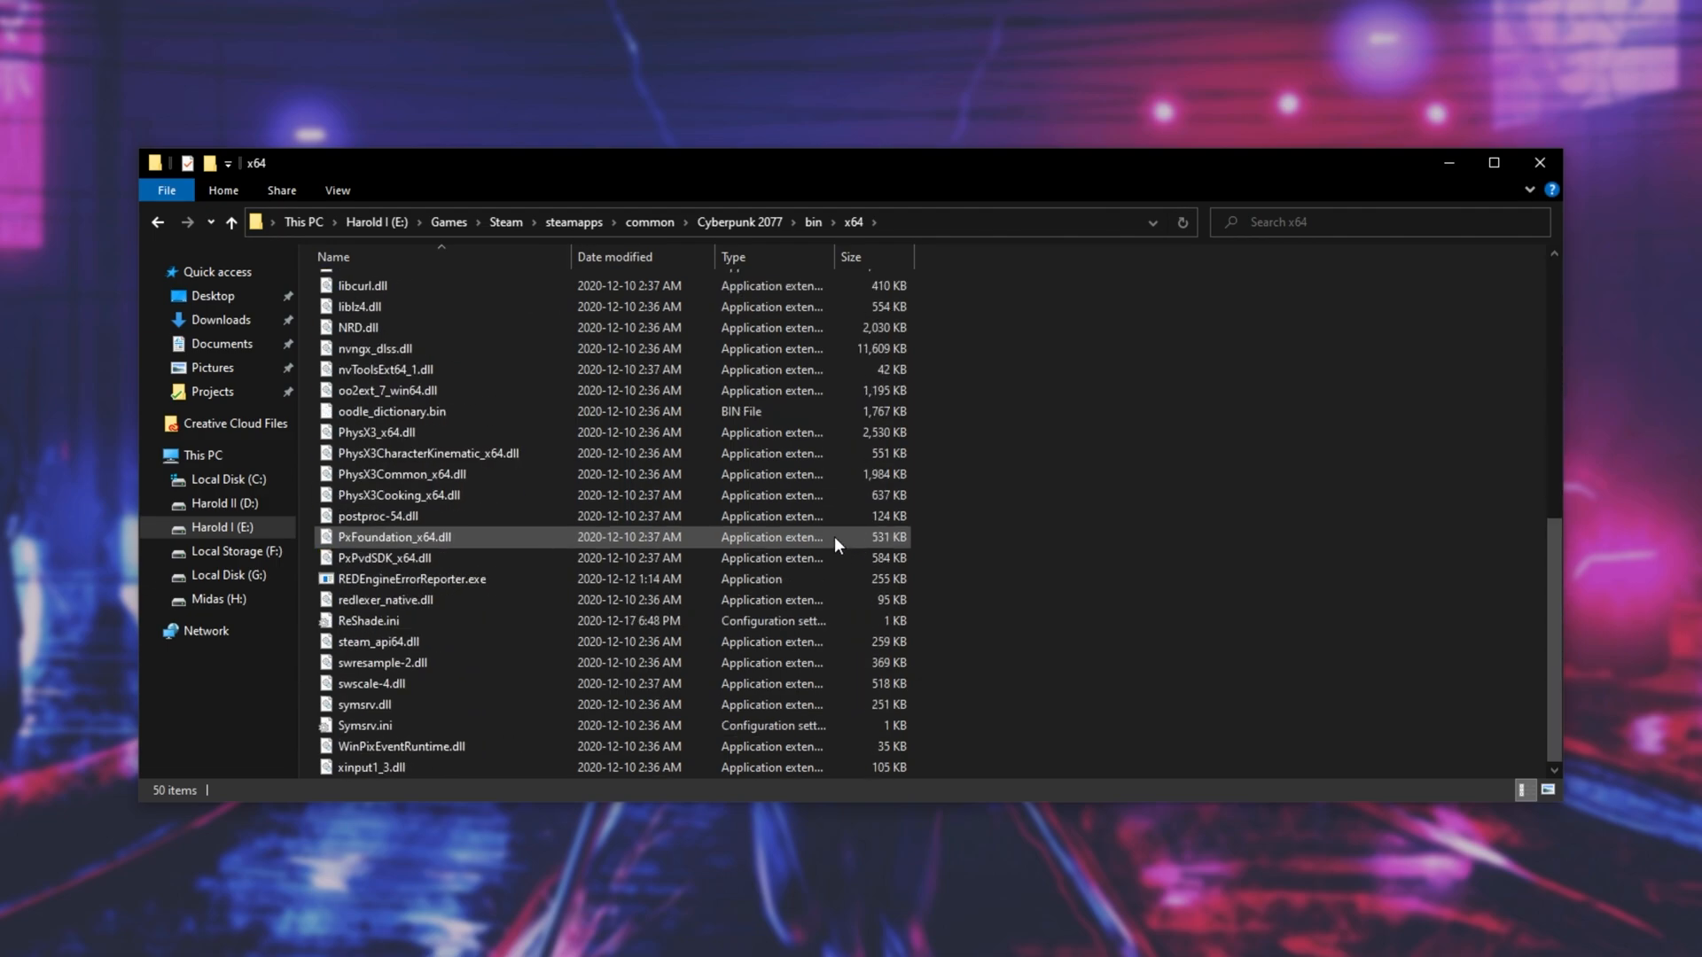
scroll(833, 514, "up", 3)
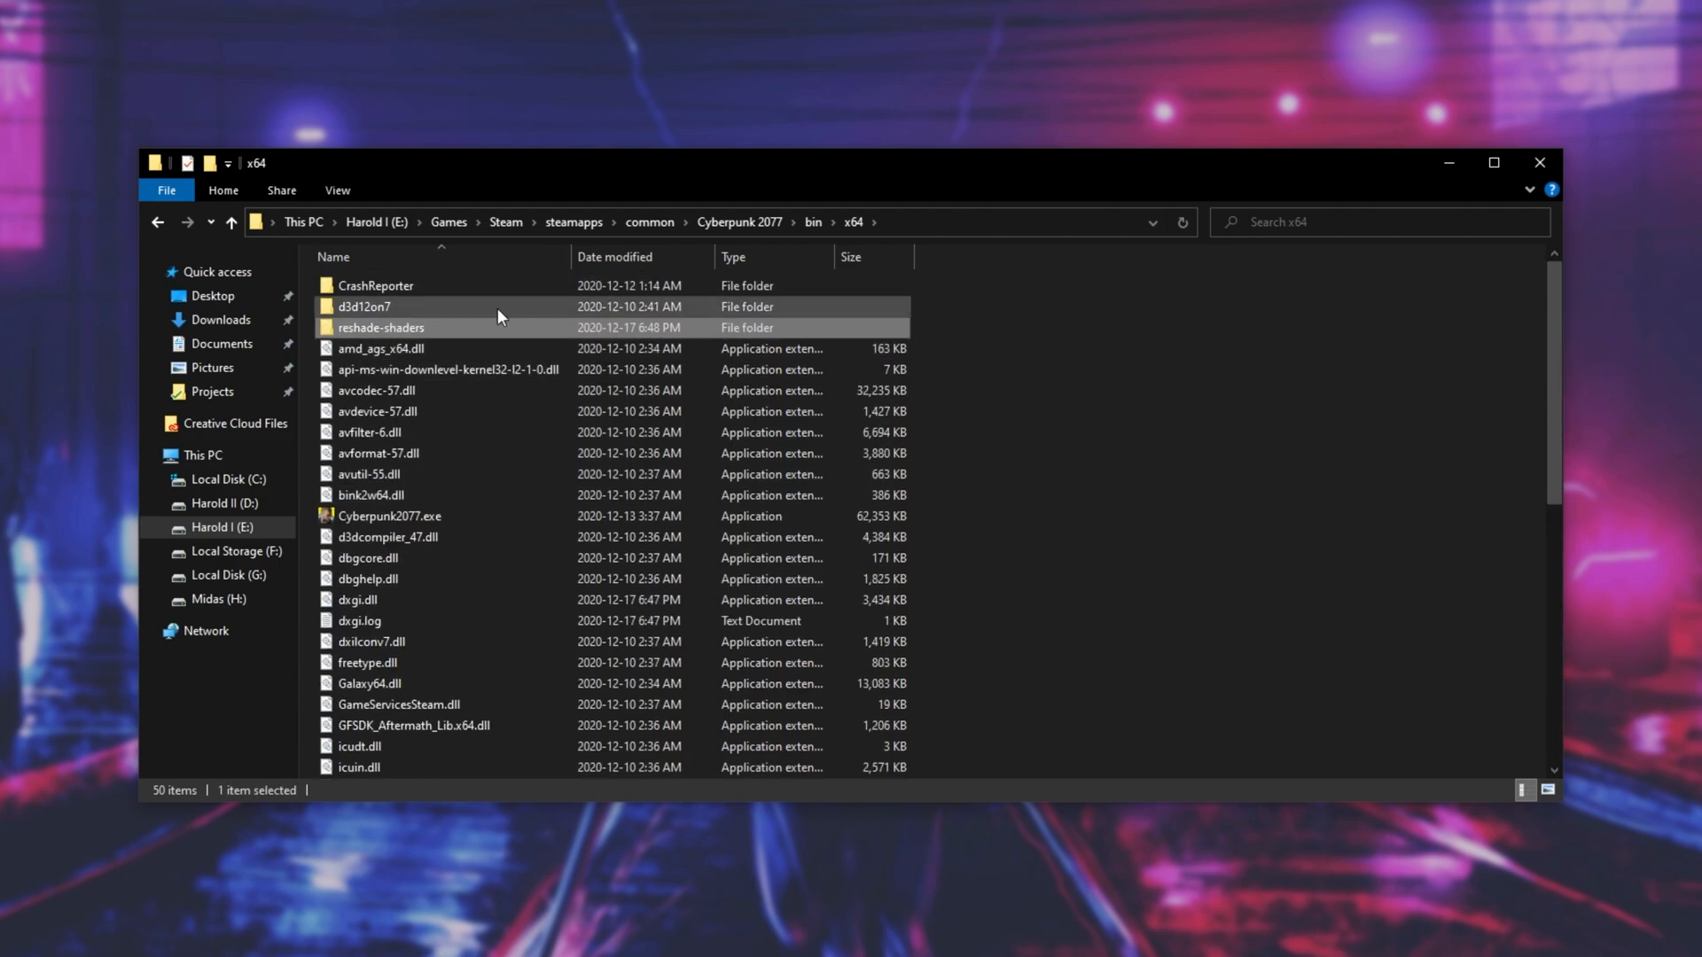
left_click(507, 329)
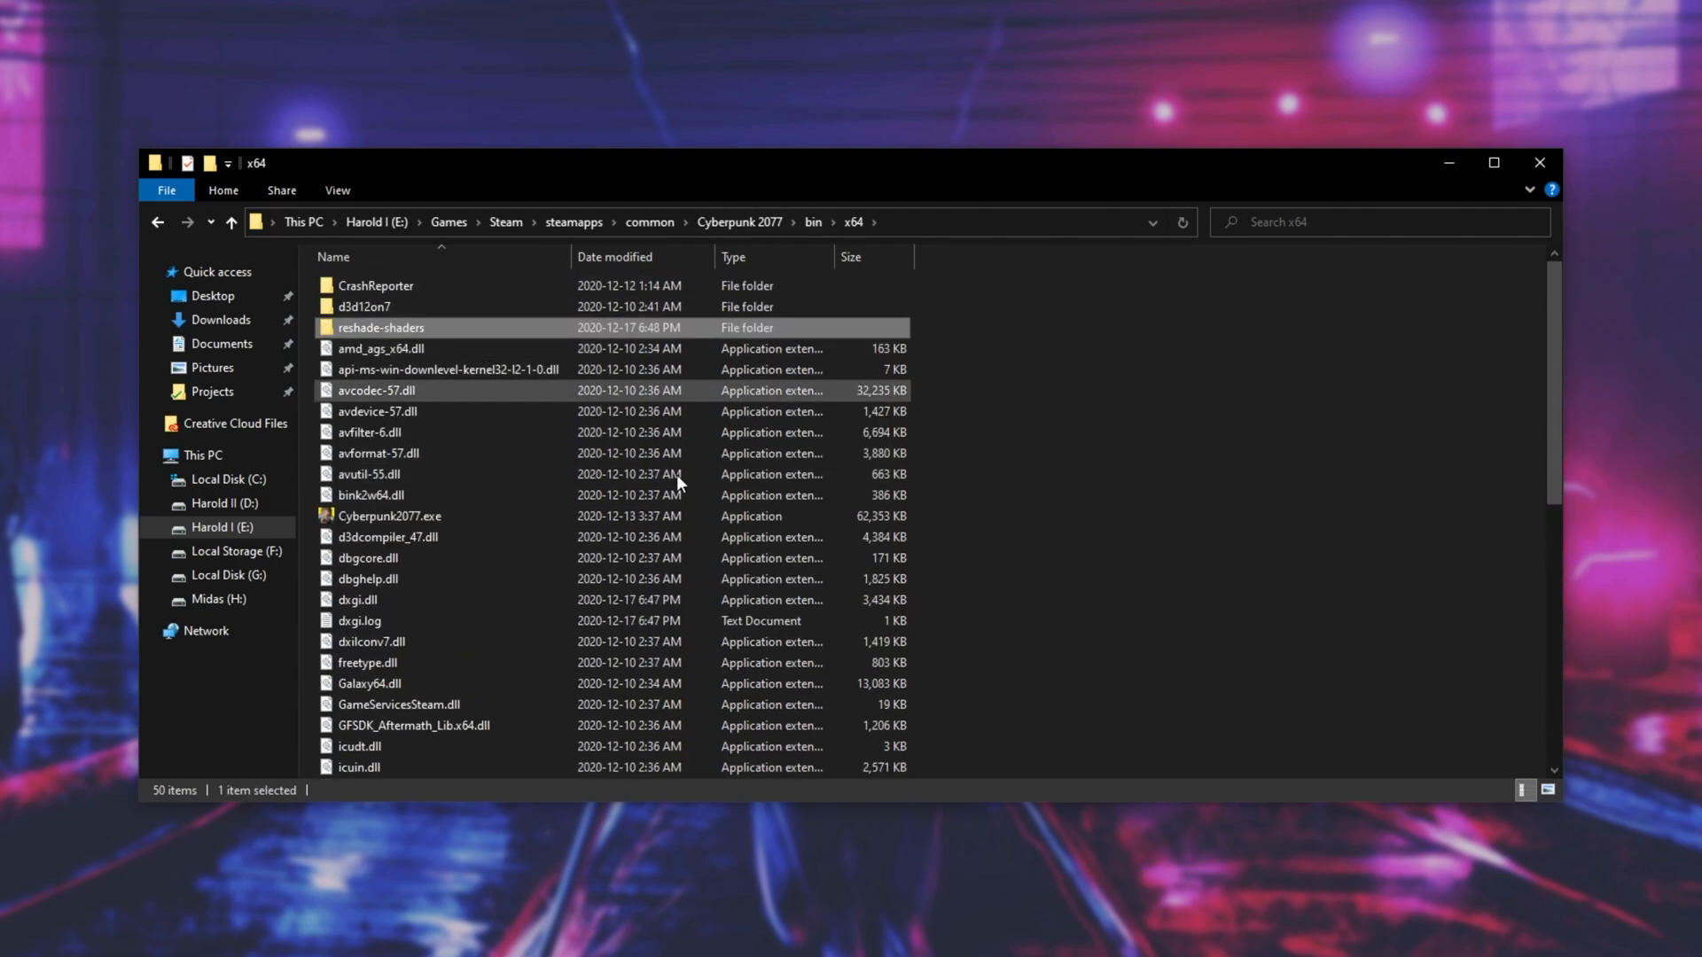
- Launch Cyberpunk2077.exe, open the ReShade overlay and skip its tutorial
double_click(766, 513)
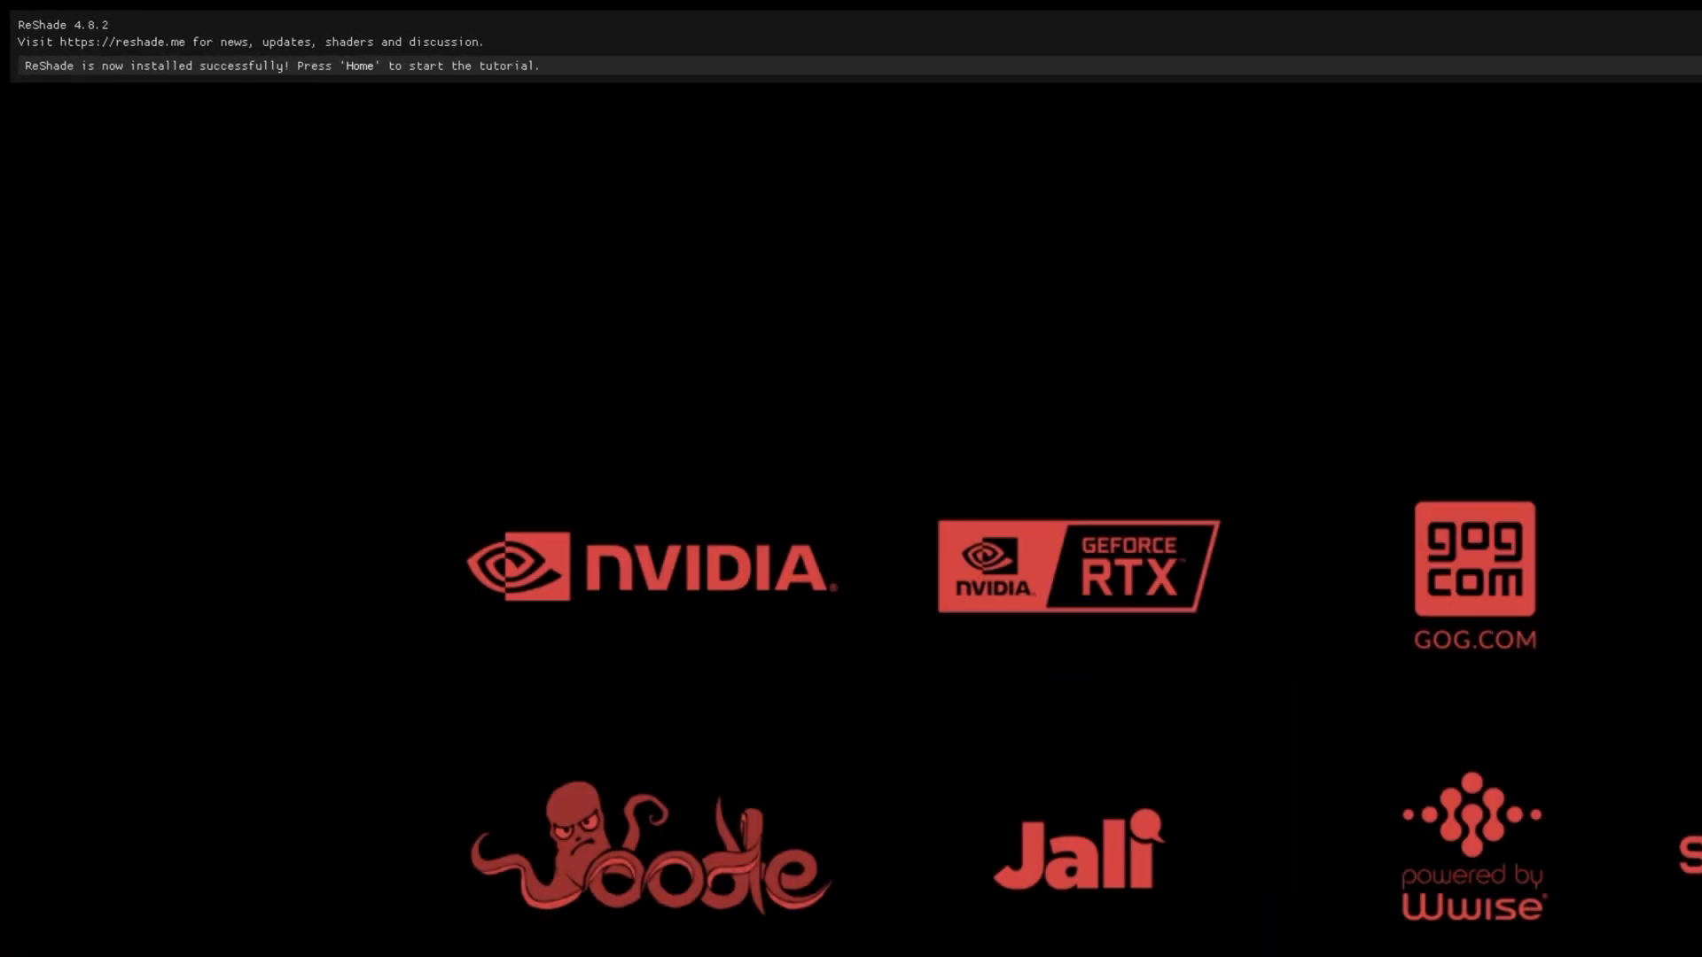
key("Home")
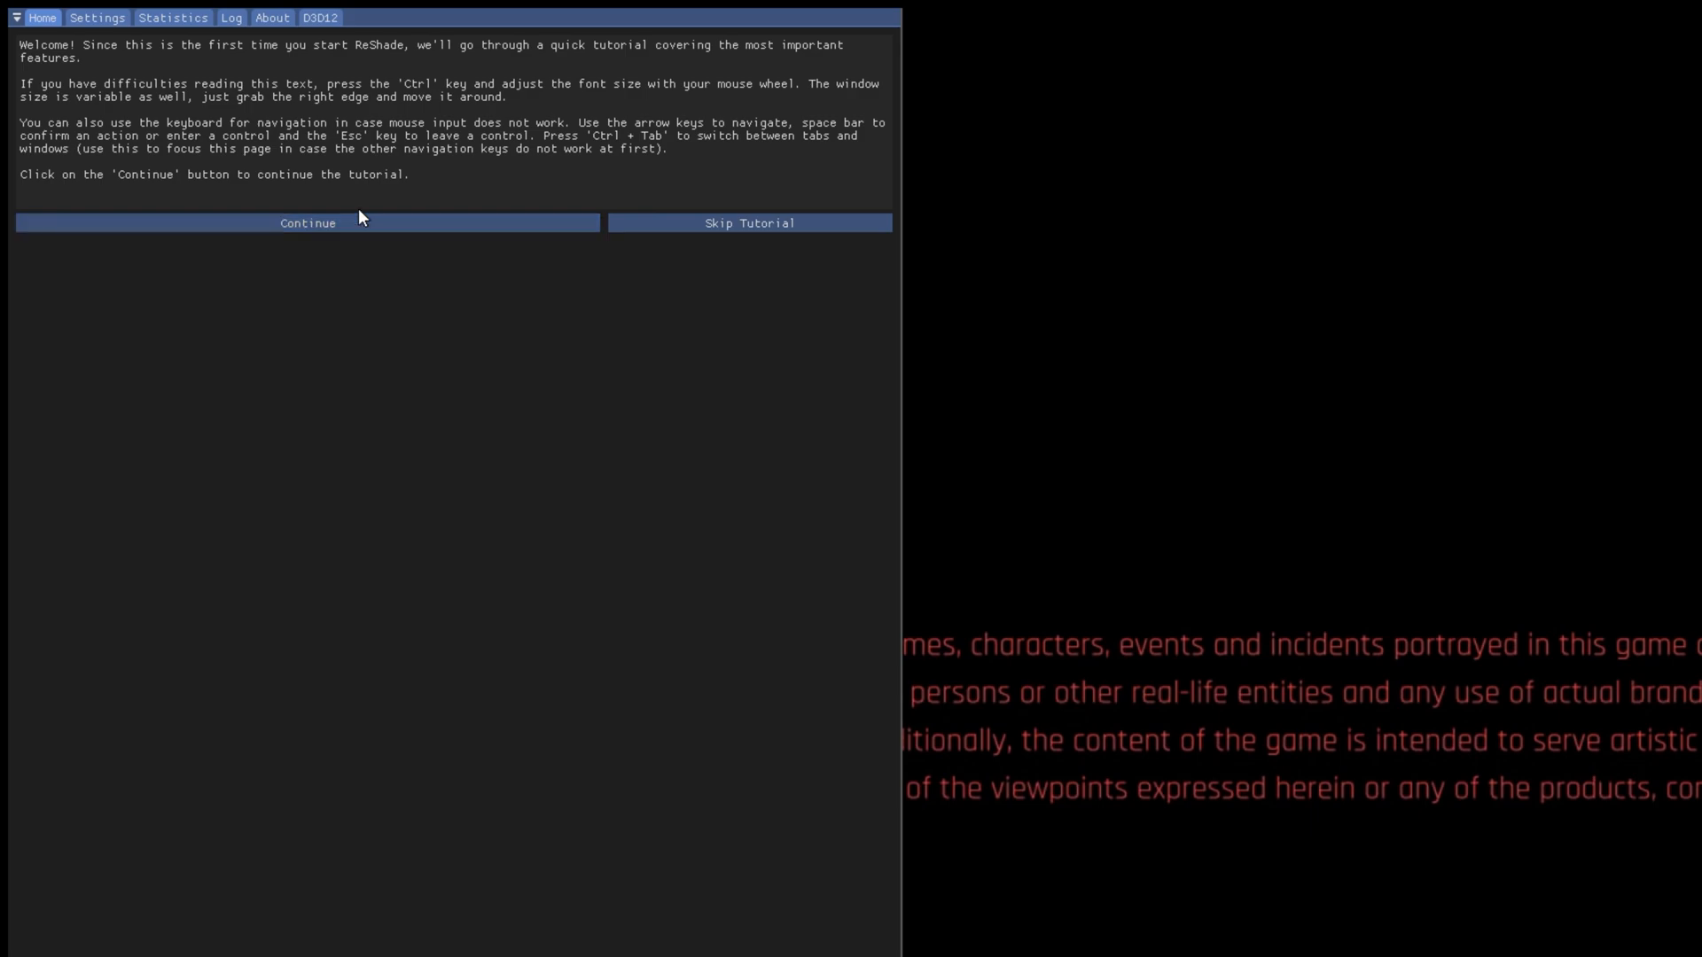
left_click(690, 225)
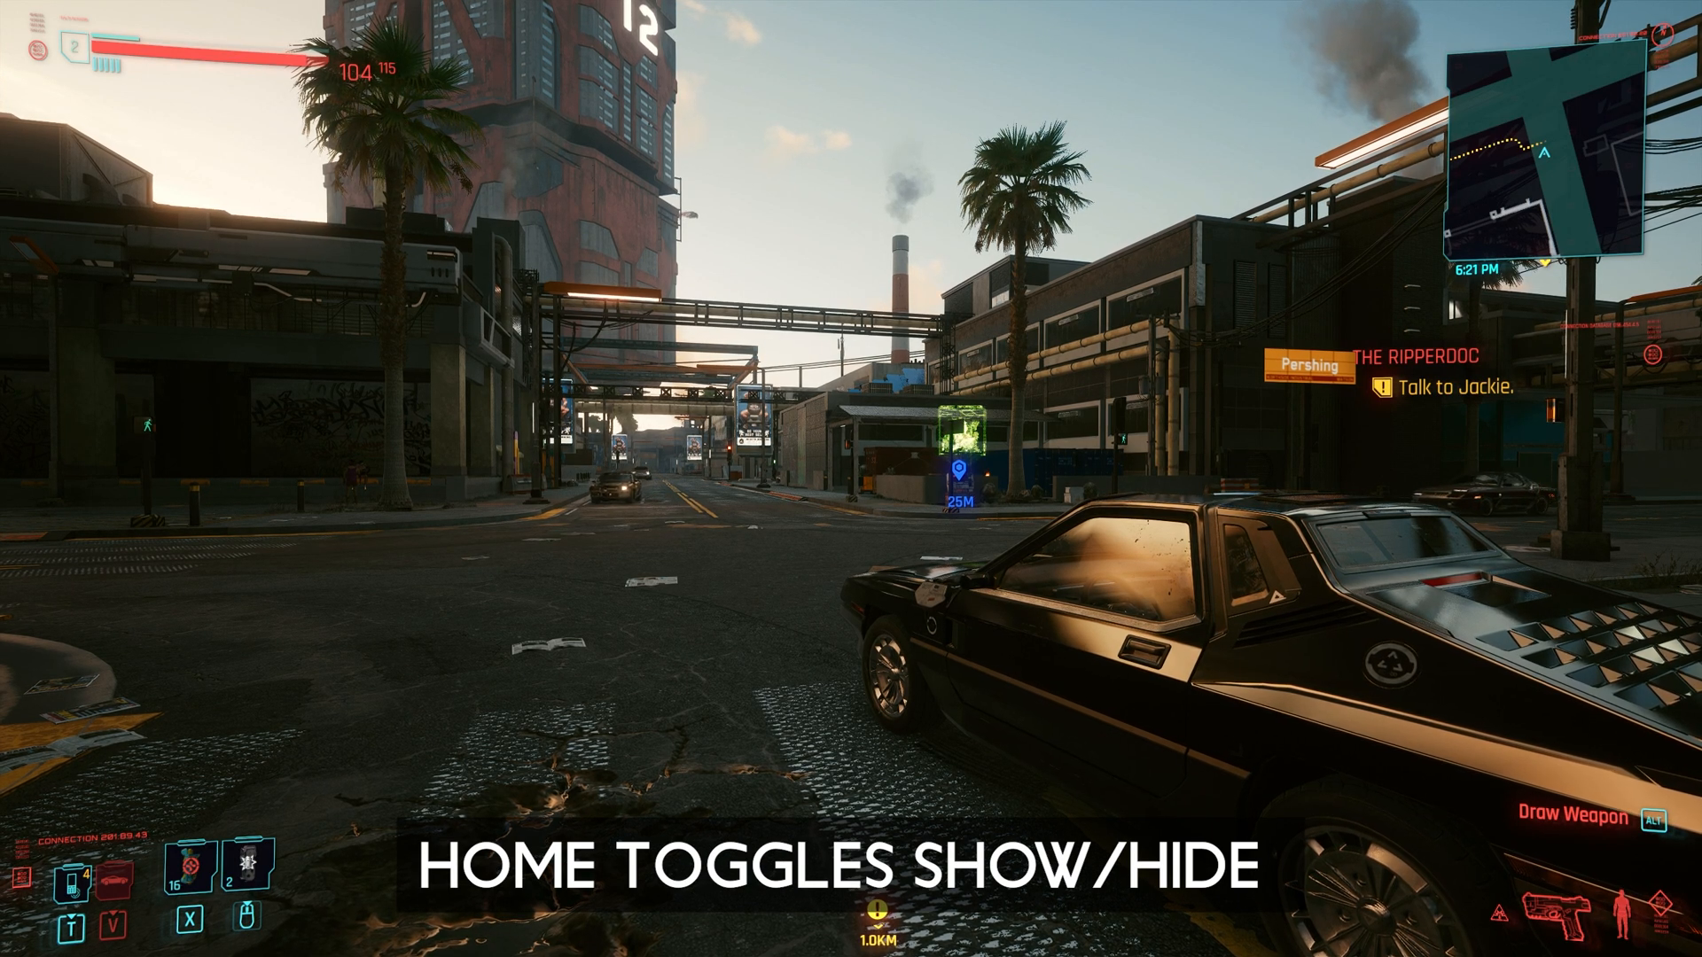
- In the in-game ReShade overlay, try Tonemap, Technicolor2, Vibrance, HDR and UIMask_Top, leaving only the Tint effect enabled
key("Home")
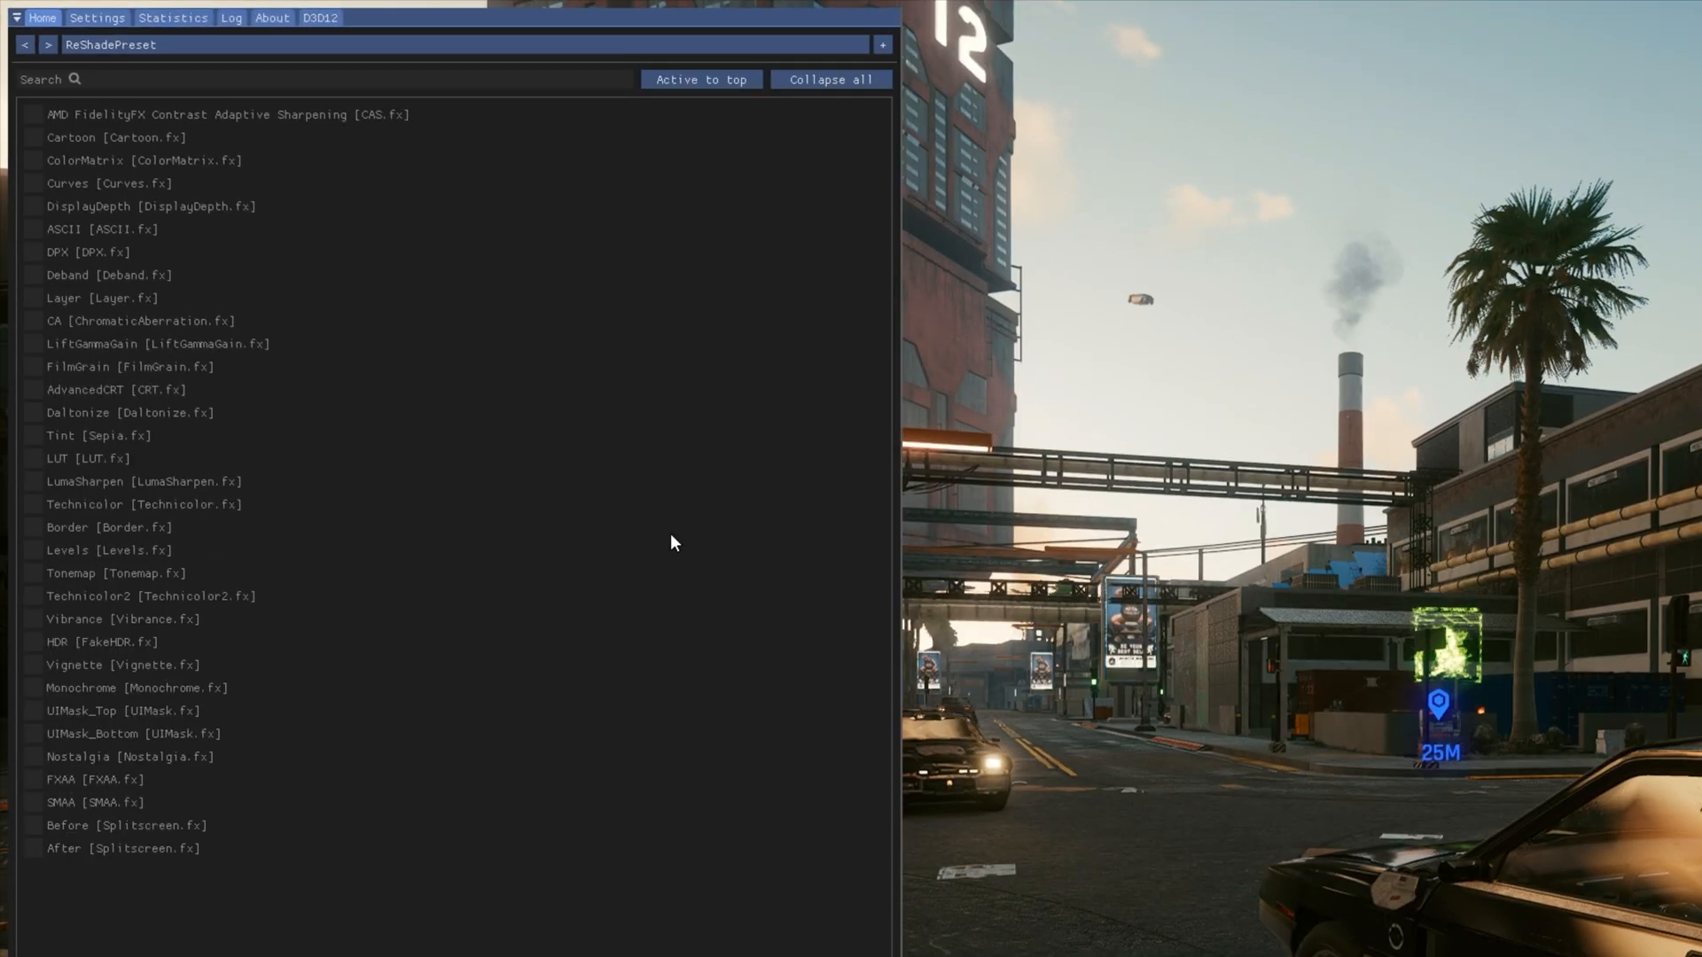
left_click(127, 578)
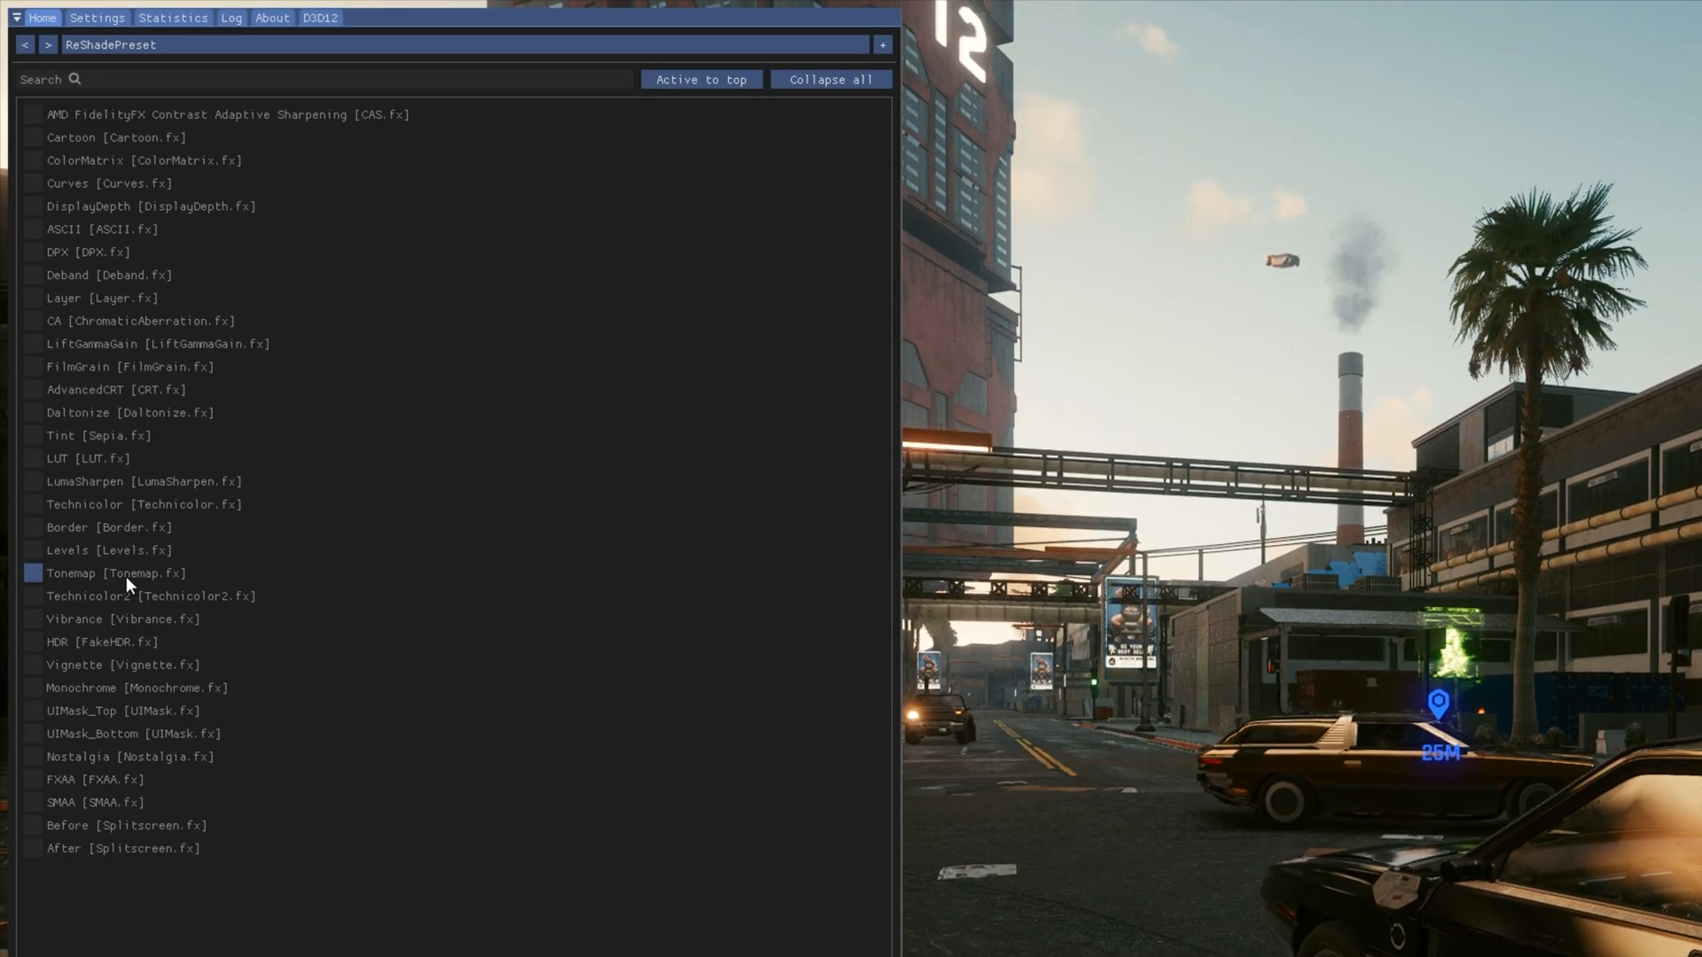
left_click(43, 603)
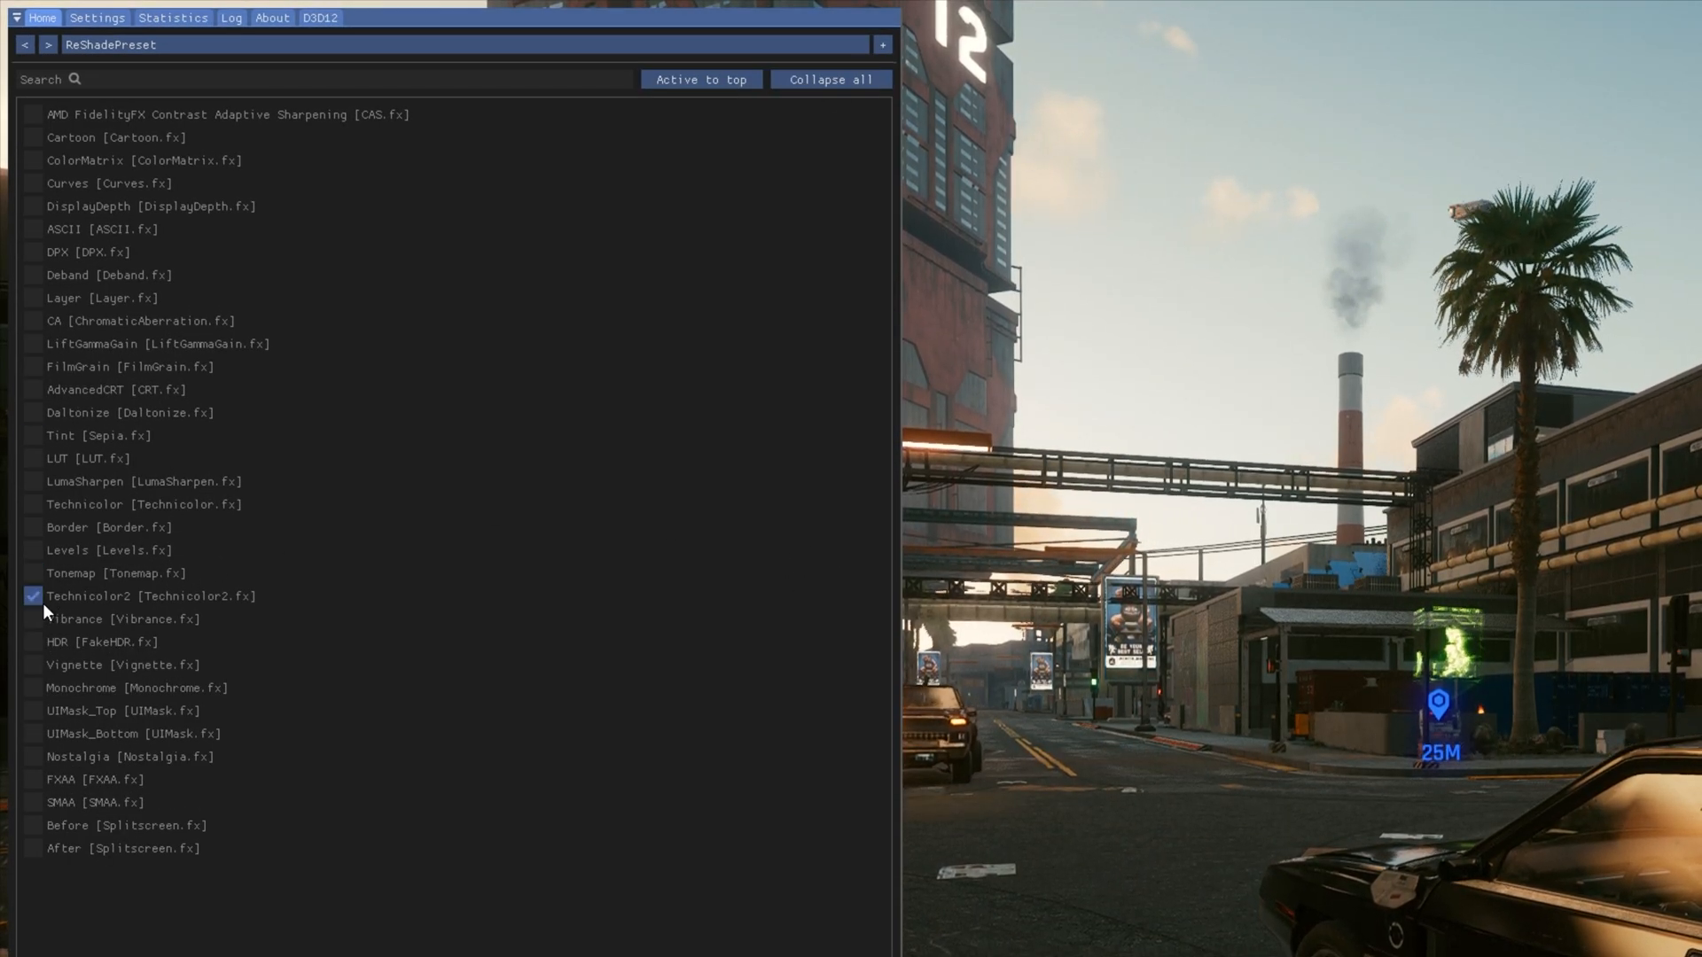
left_click(42, 603)
left_click(42, 622)
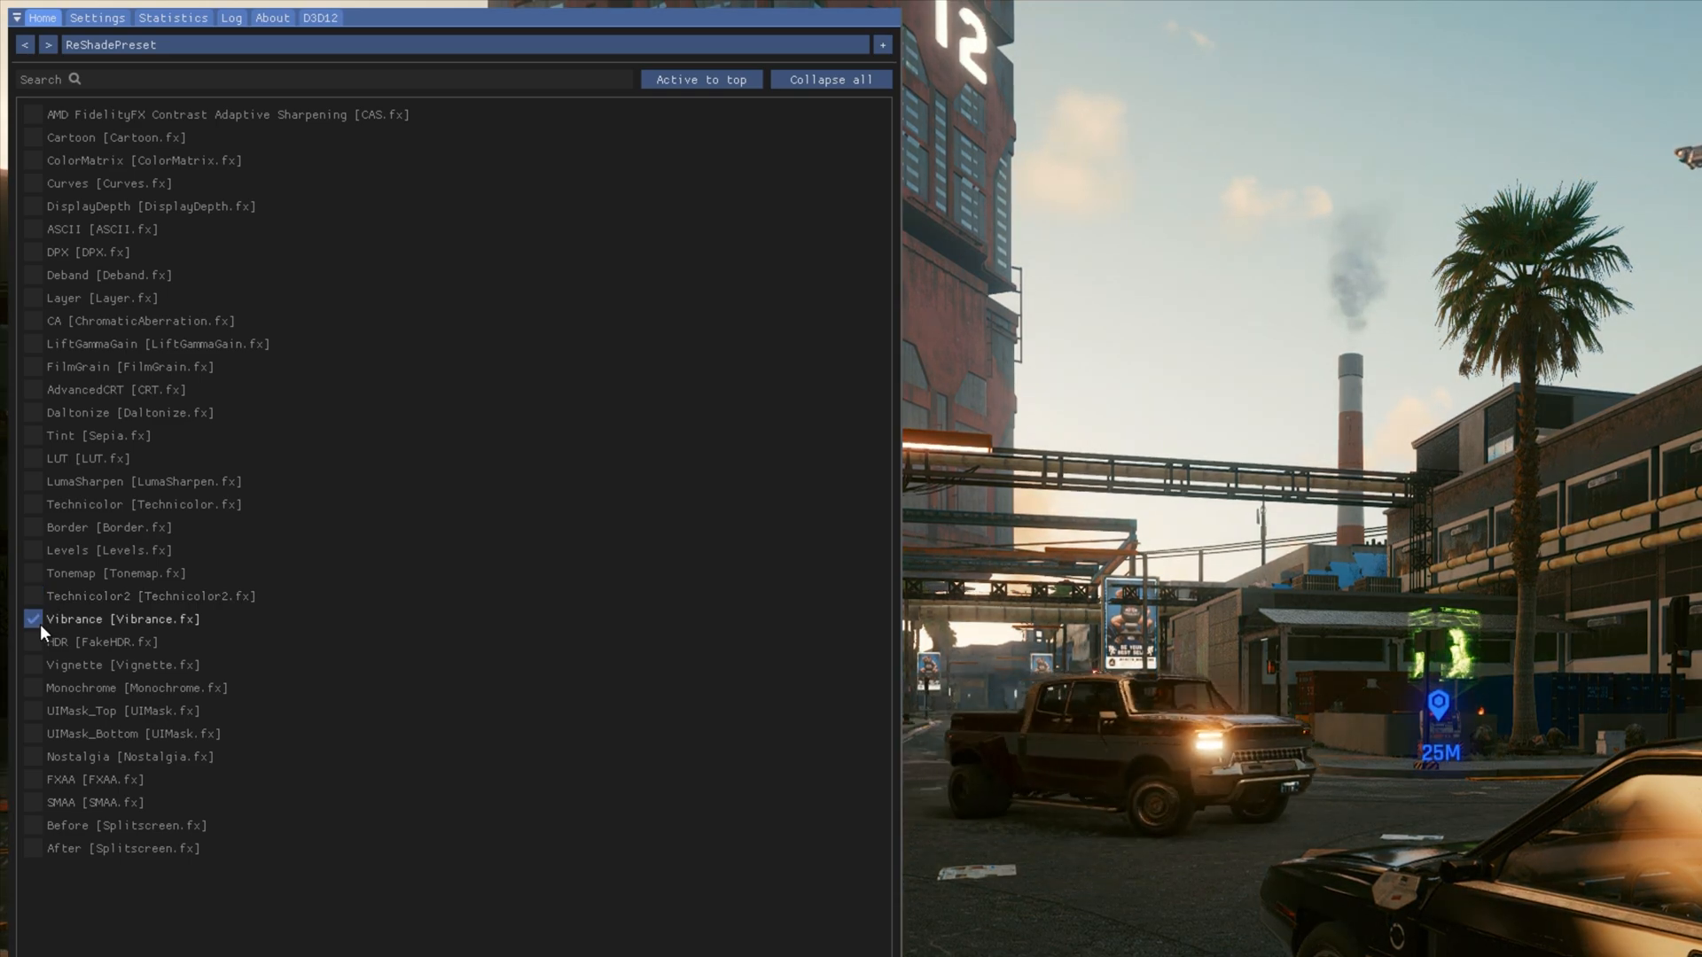
left_click(42, 623)
left_click(42, 644)
left_click(43, 643)
left_click(43, 713)
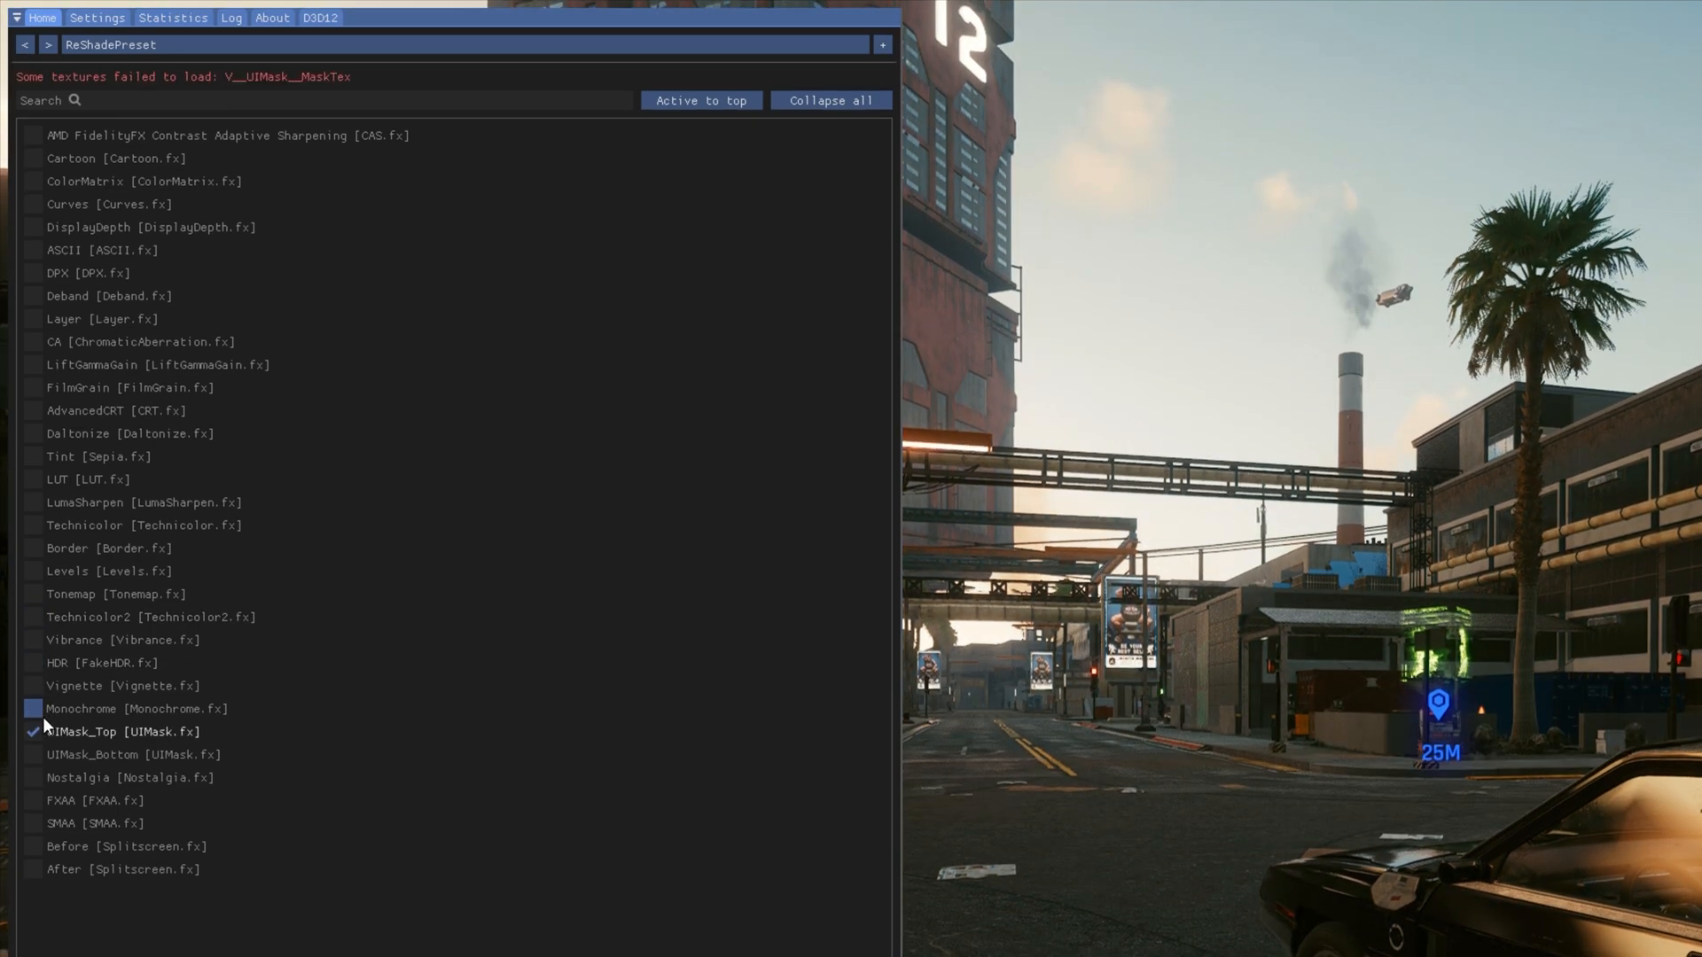
left_click(45, 727)
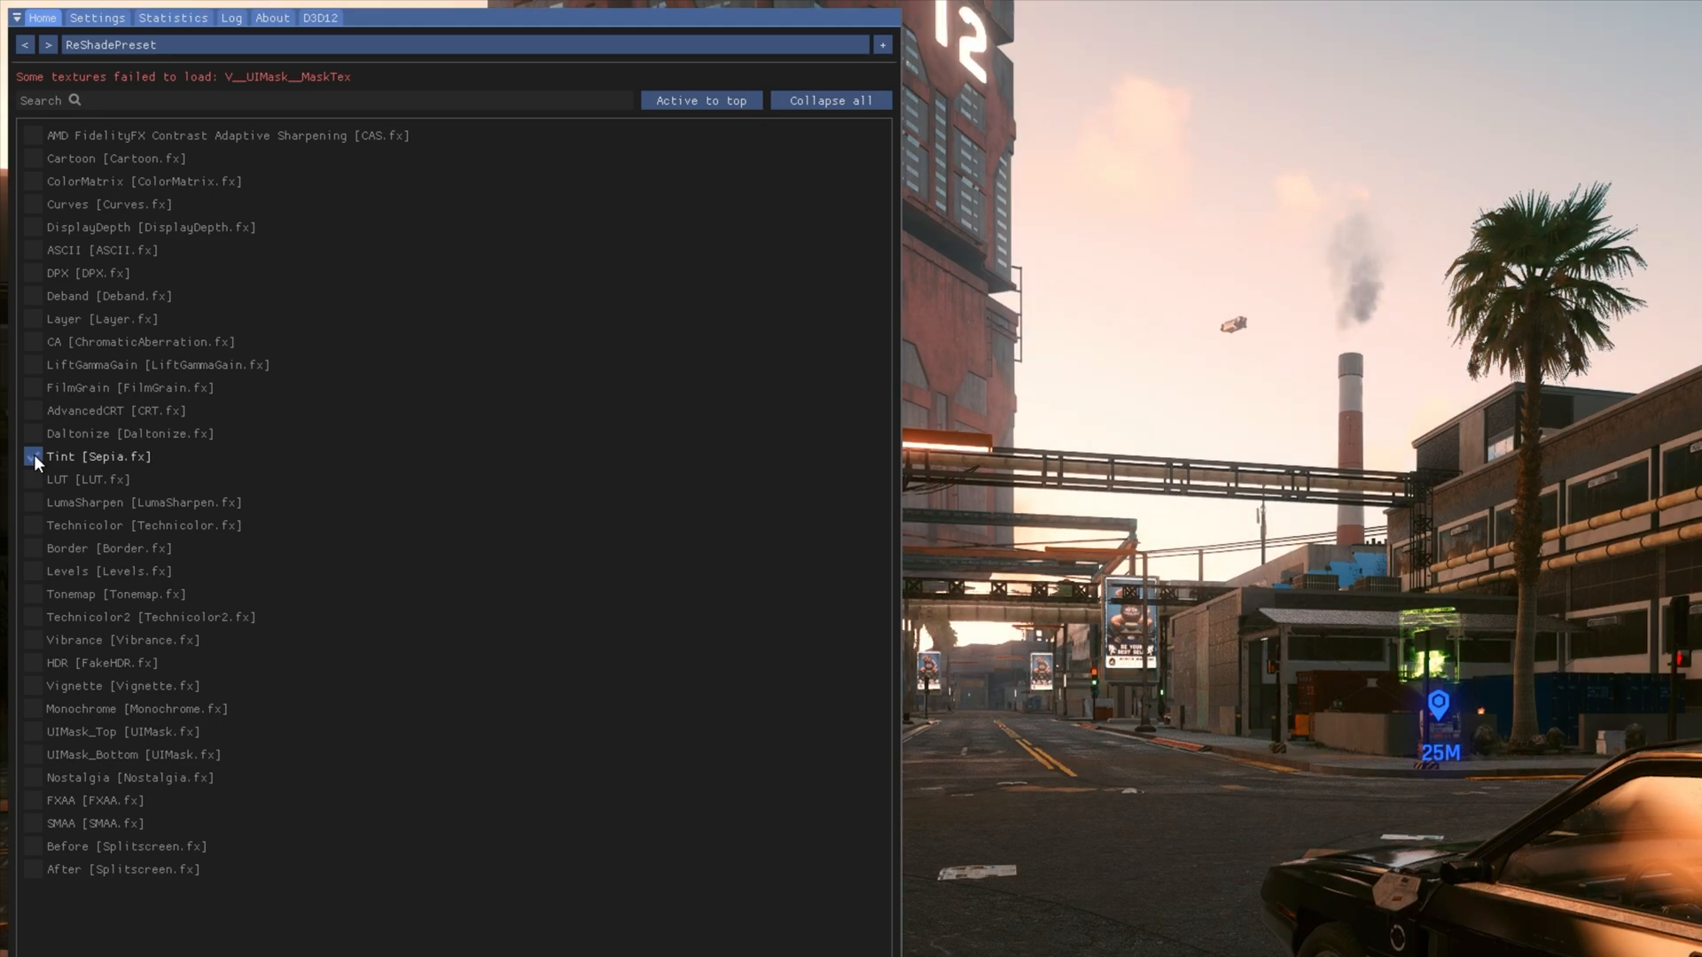
- Set the Tint effect's Strength to 1.000 and try Performance Mode on and off
scroll(231, 892, "down", 5)
left_click_drag(349, 747, 597, 729)
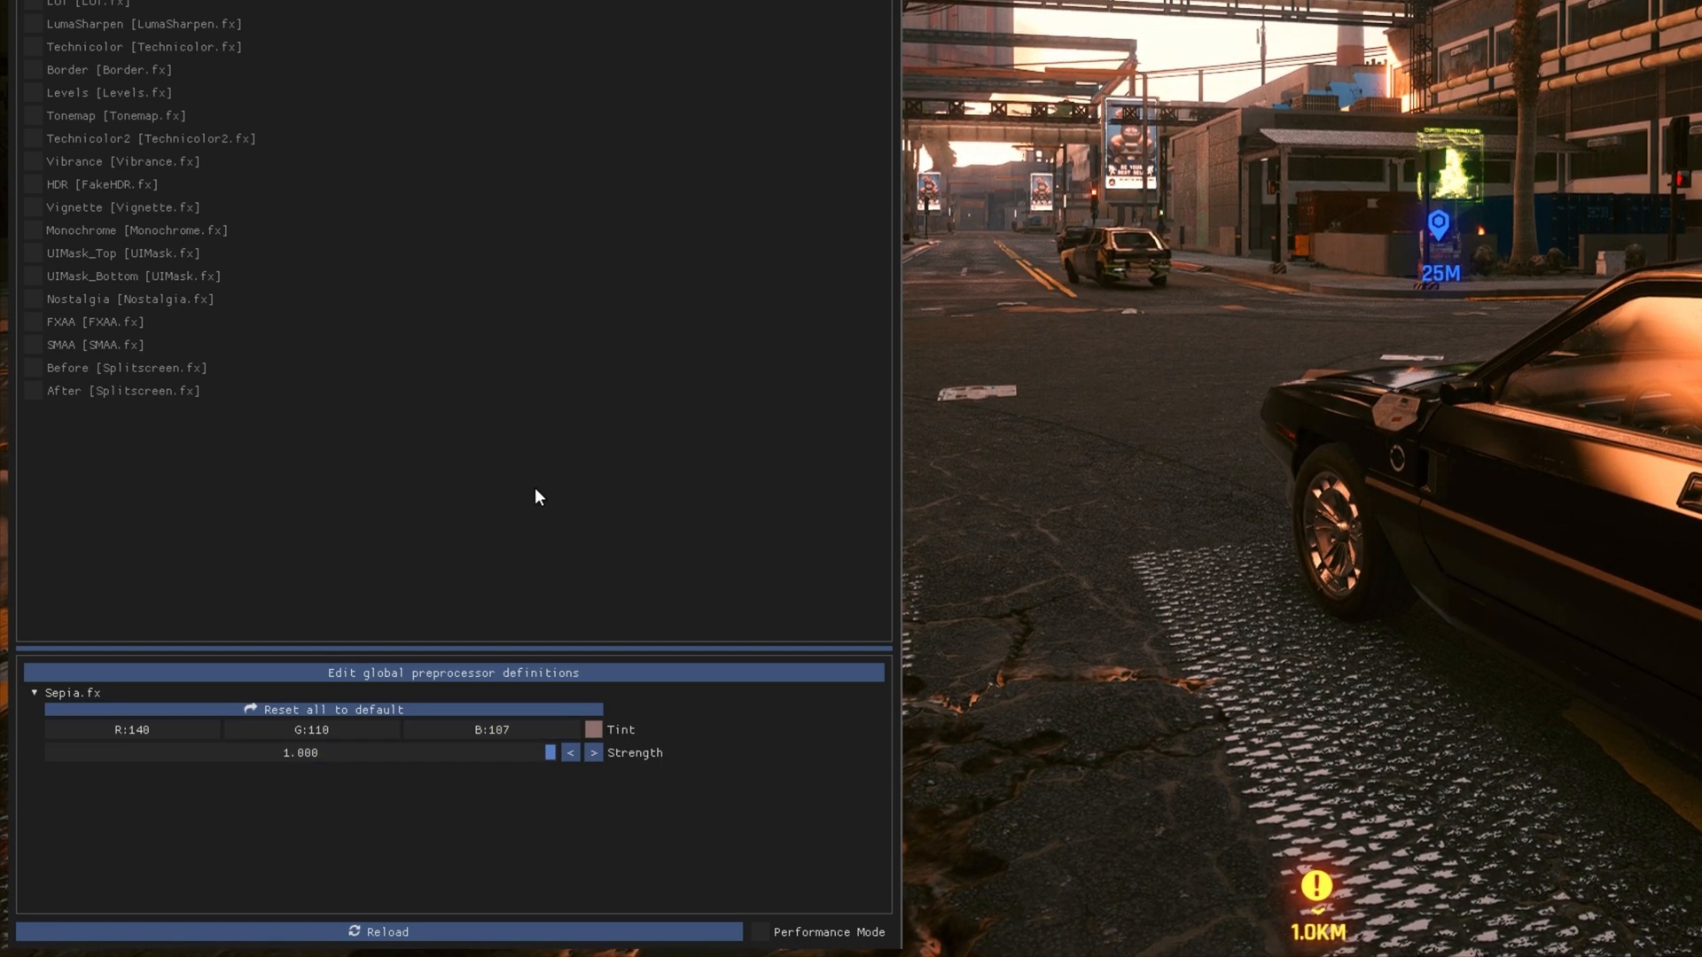
left_click(761, 932)
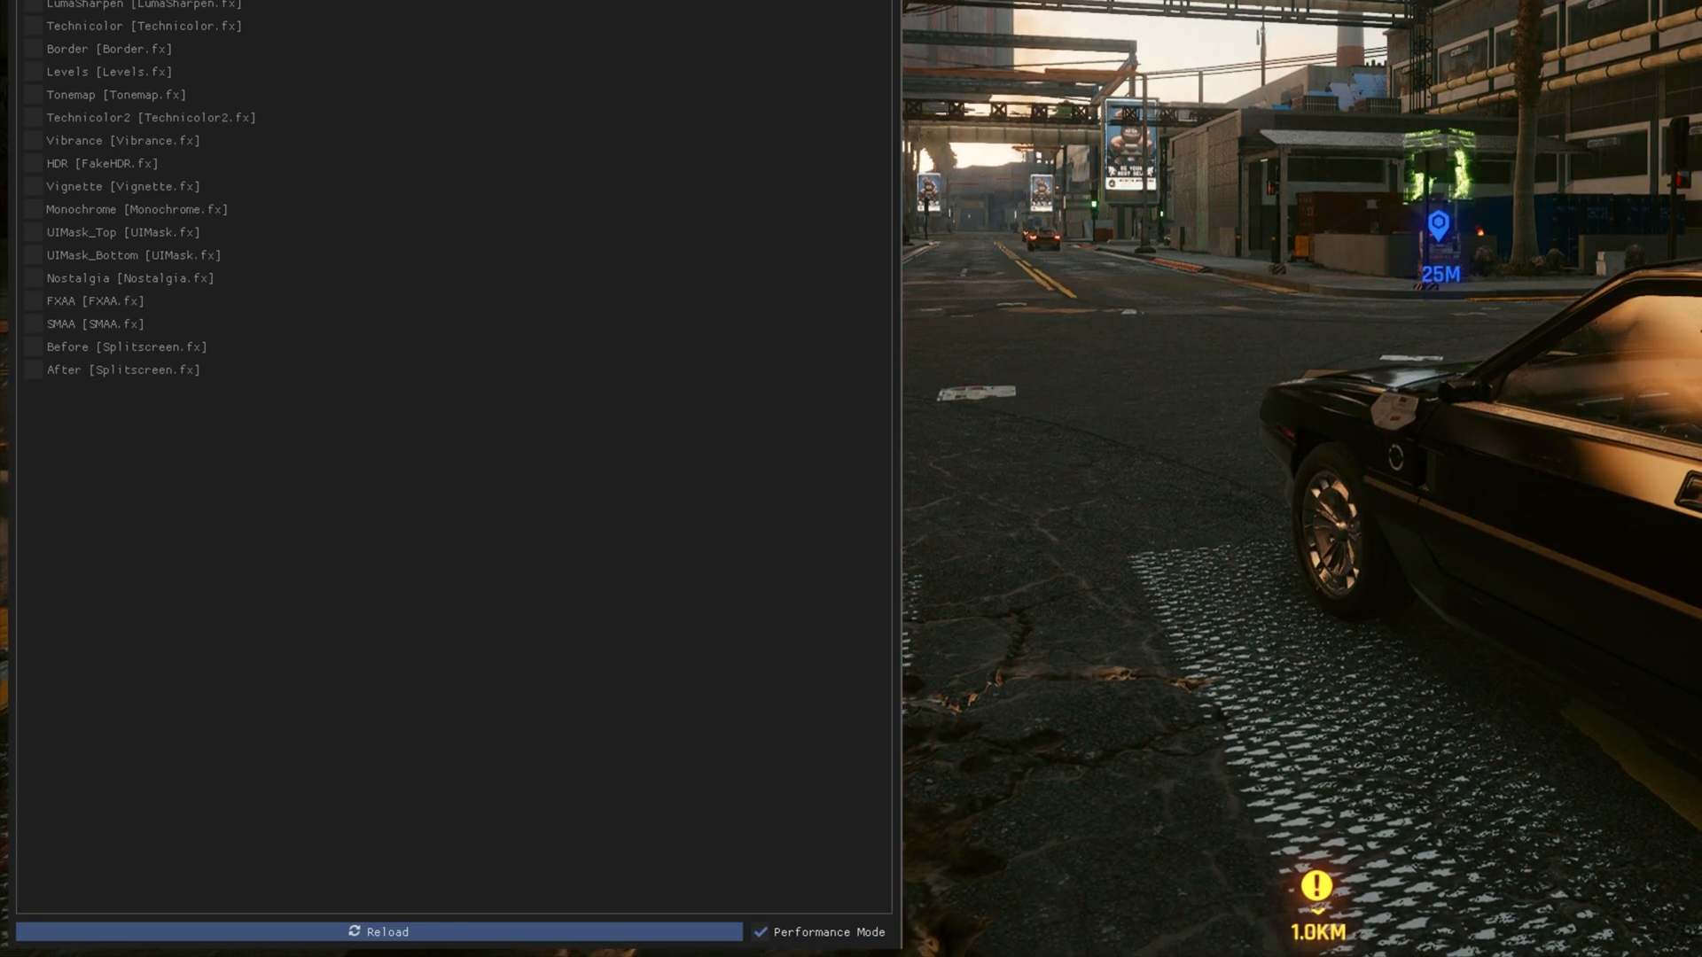
left_click(761, 932)
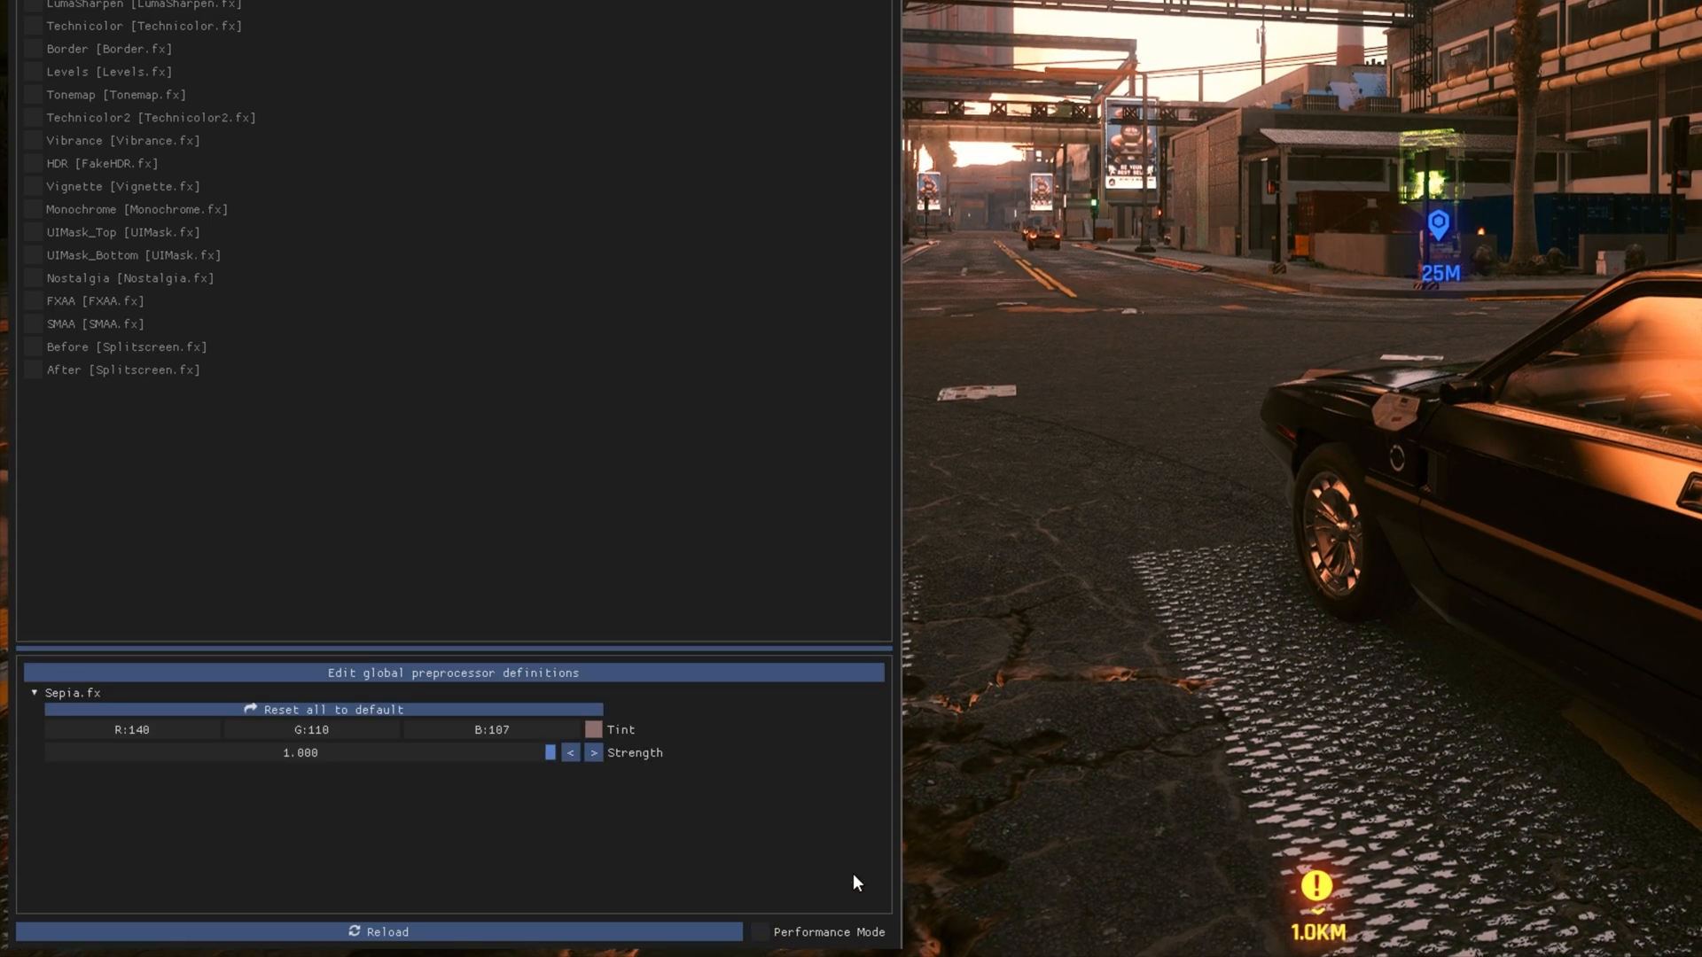
left_click(871, 940)
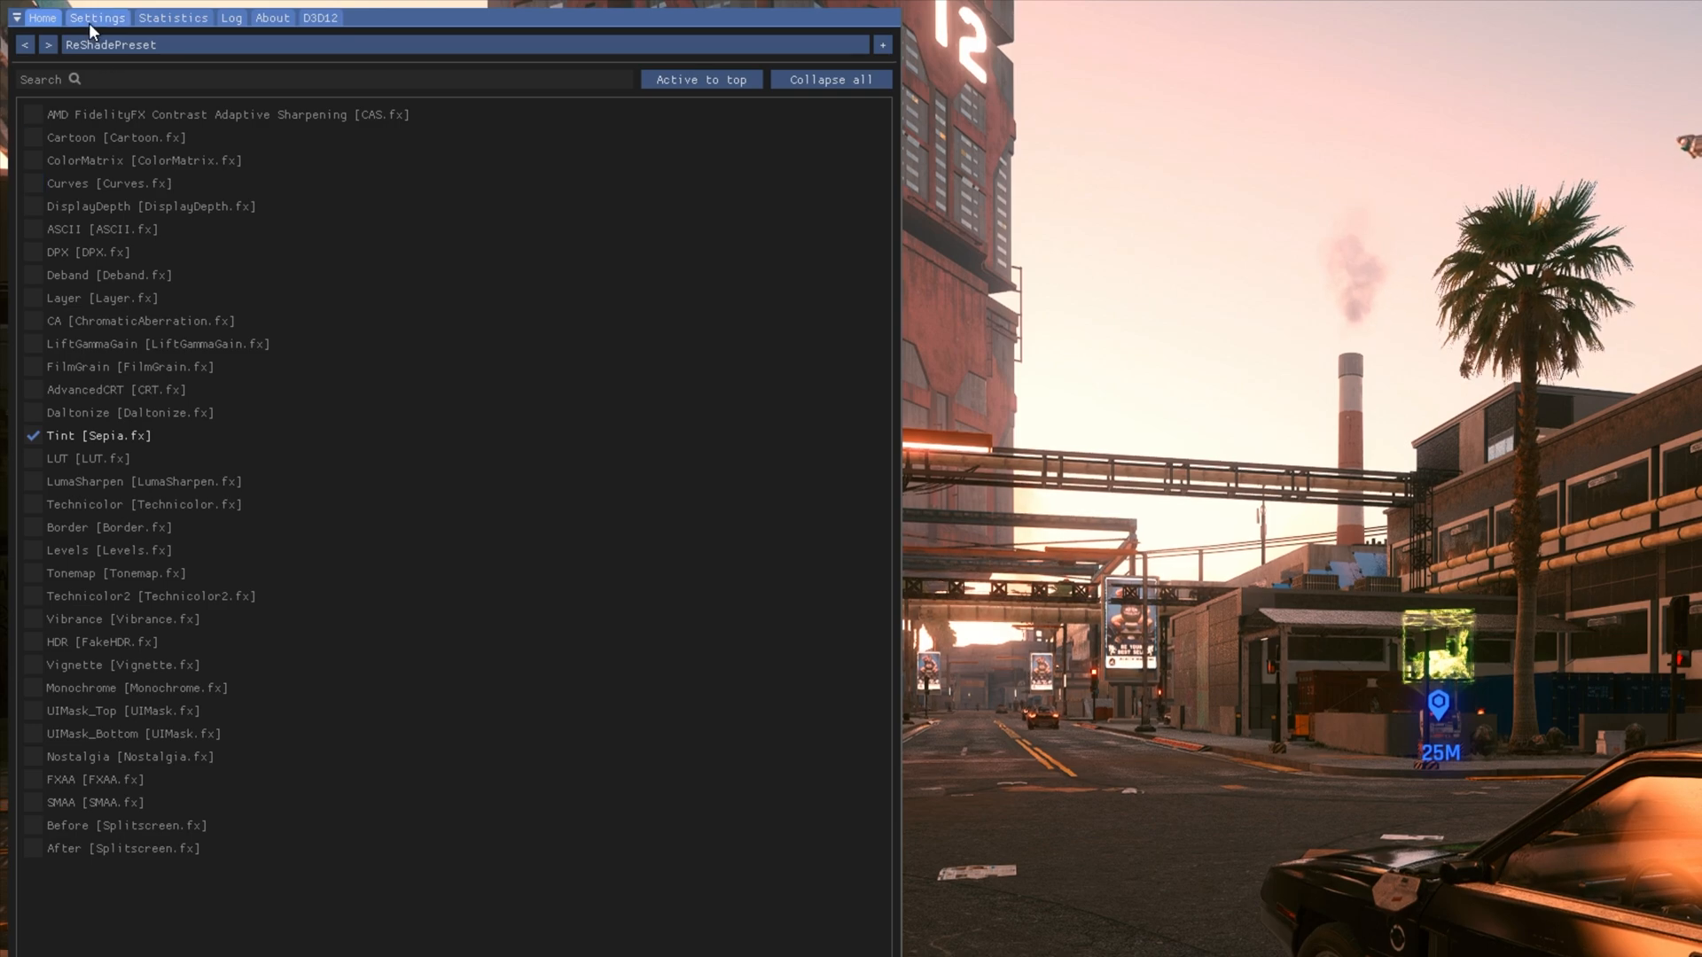
- Look through the ReShade overlay's Settings, Statistics, Log, About and D3D12 pages
left_click(88, 21)
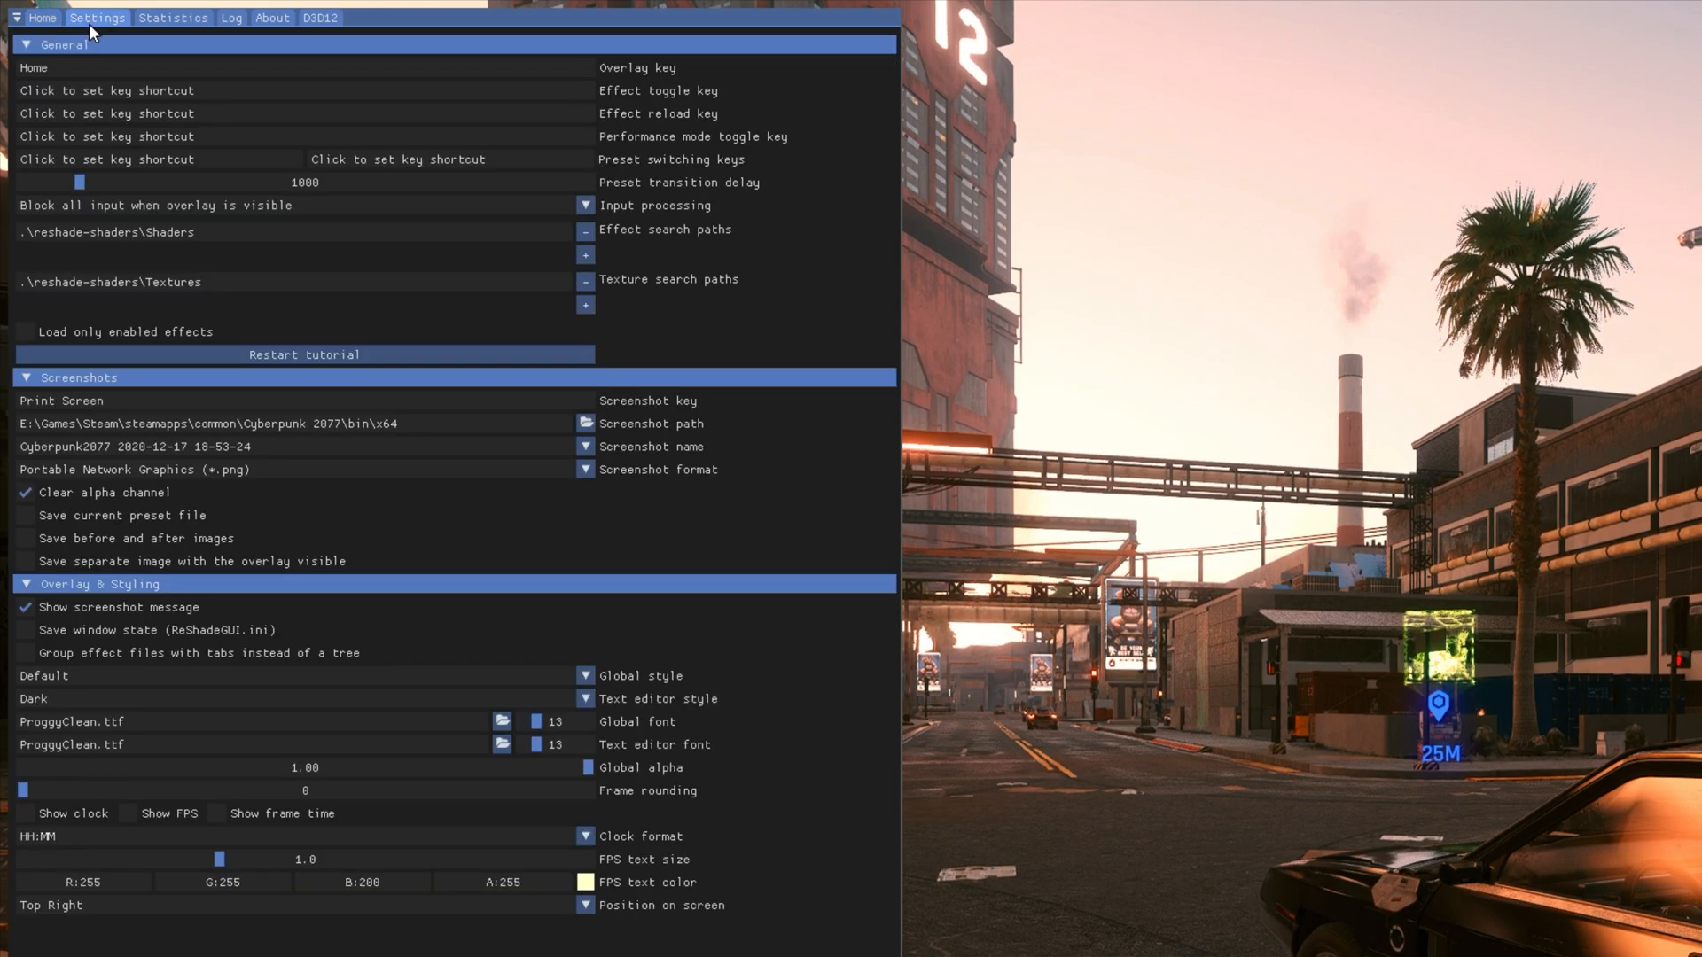
left_click(167, 17)
left_click(242, 20)
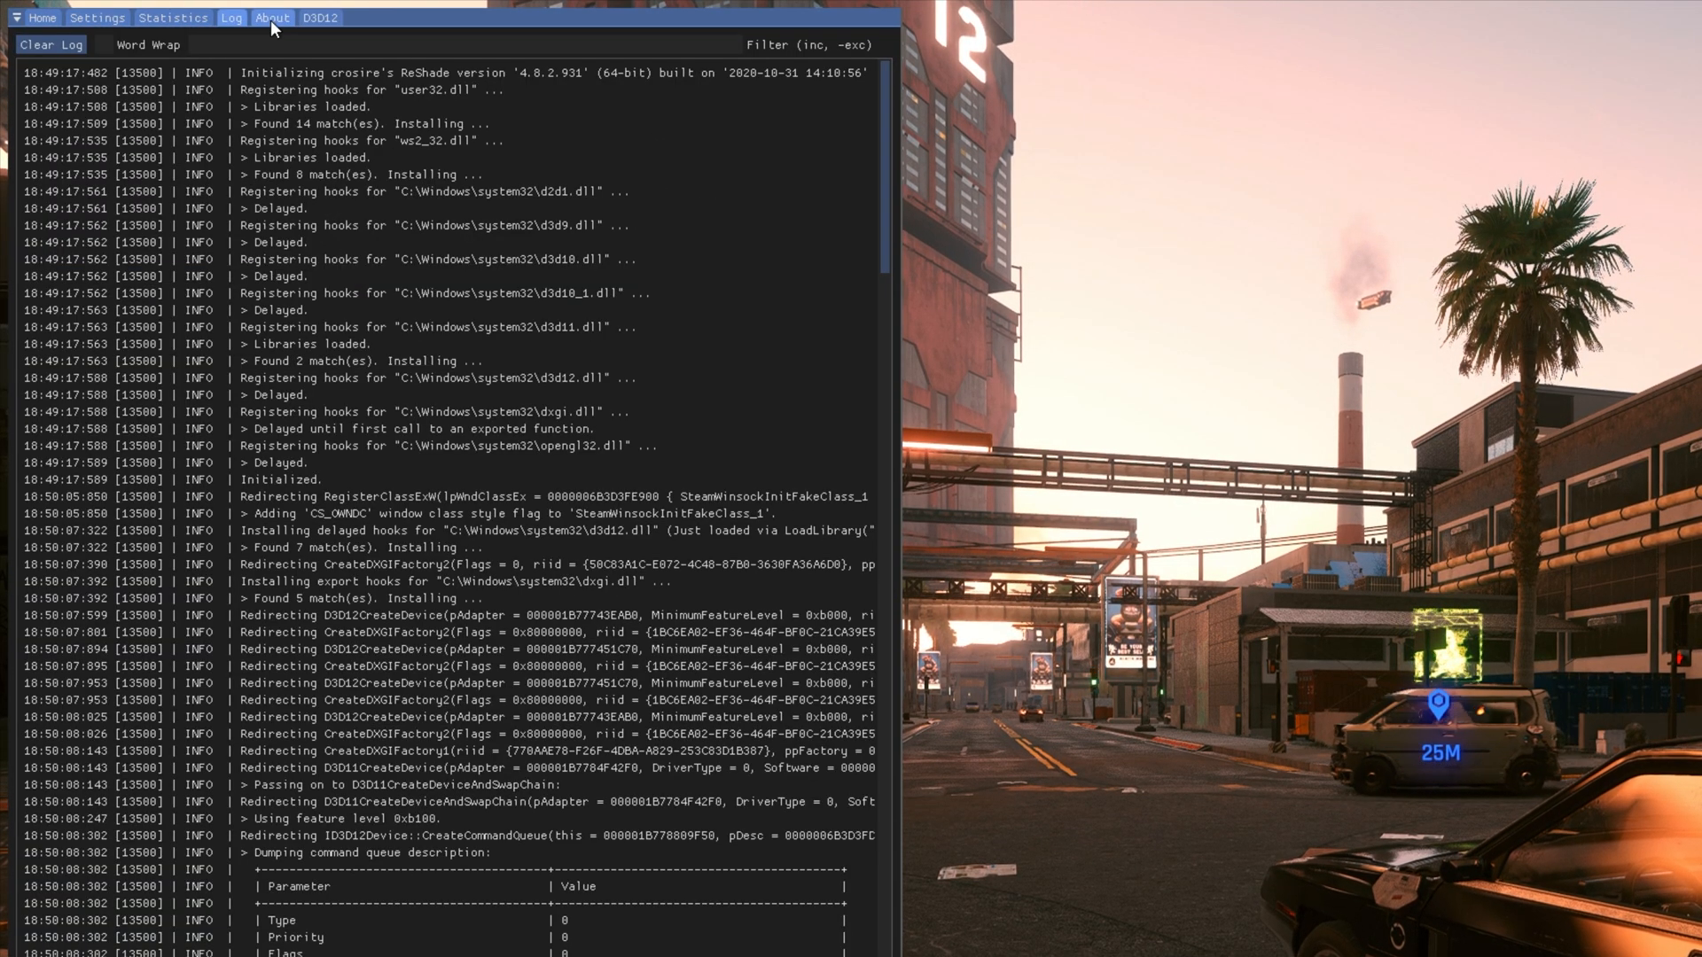
left_click(271, 19)
left_click(313, 18)
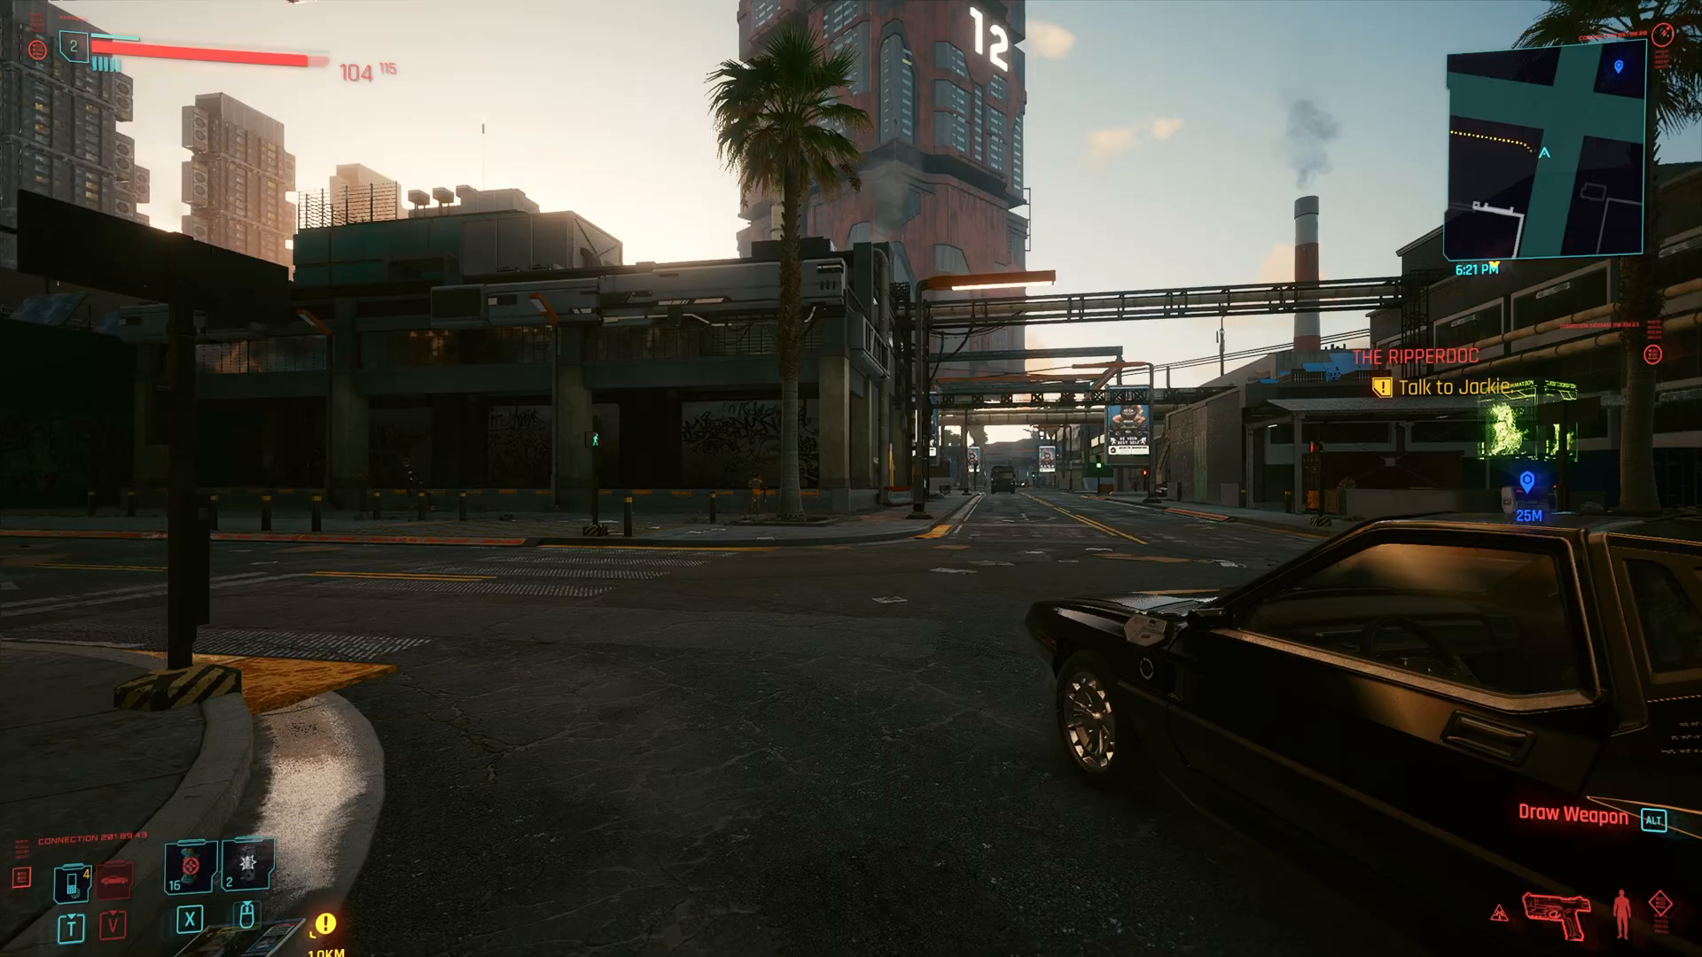
- Step back in the street, reopen the ReShade overlay and browse the preset files available in the game's bin\x64 folder
key("s")
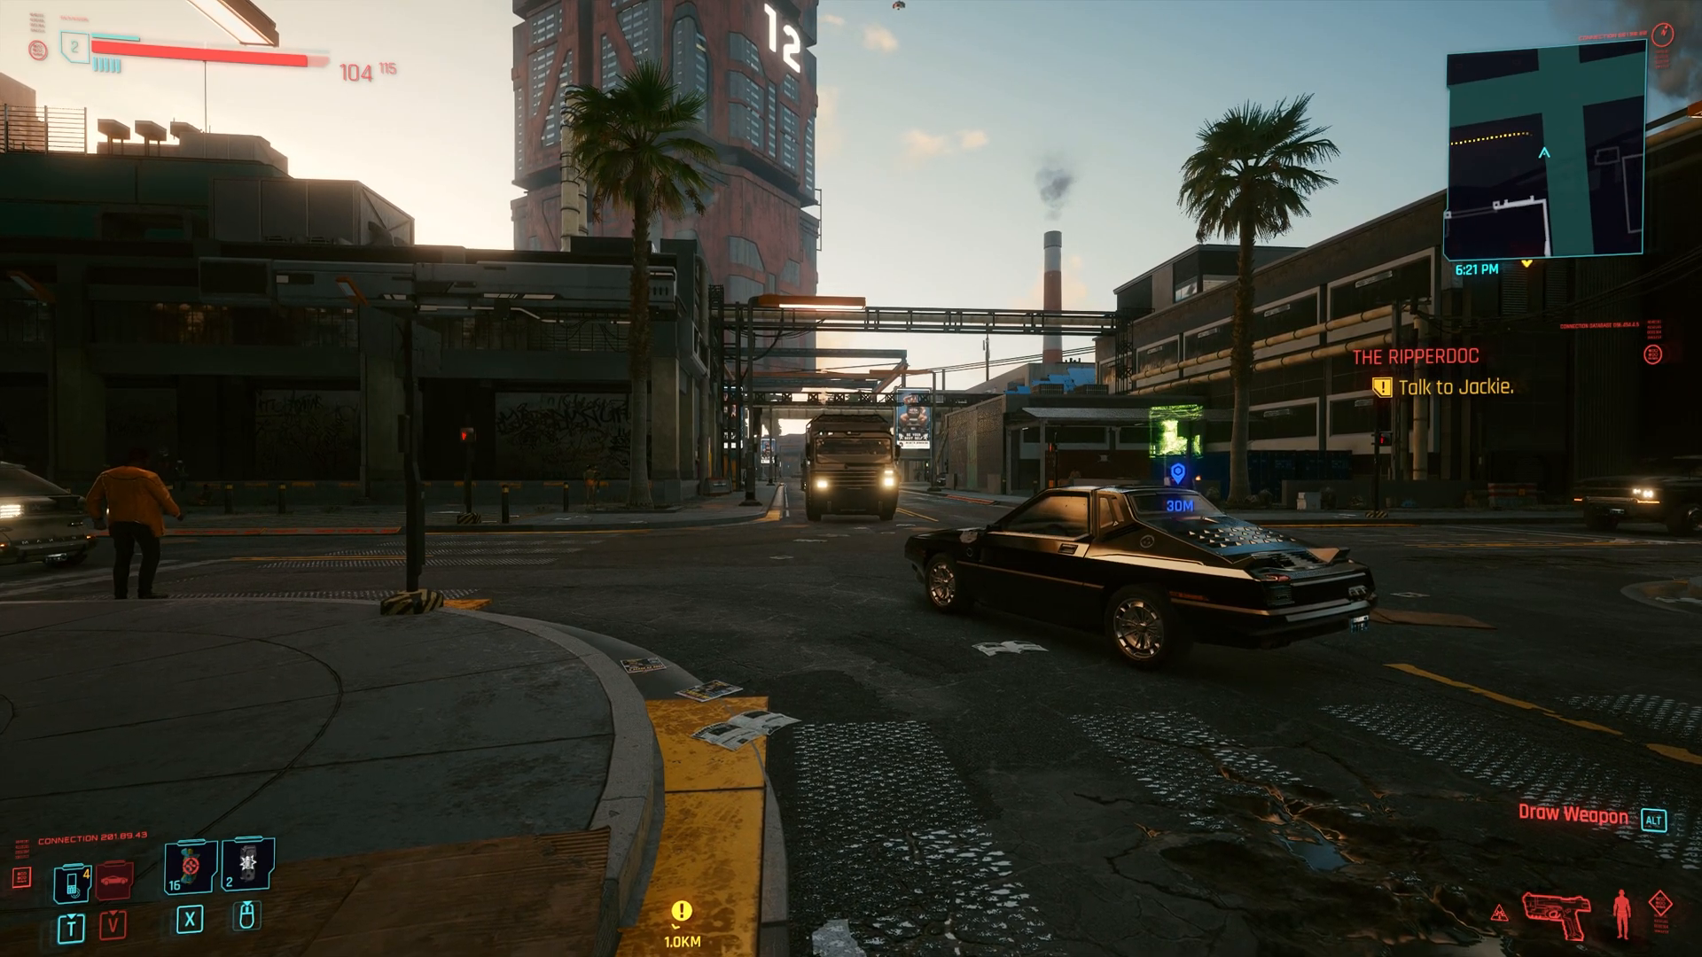
key("Home")
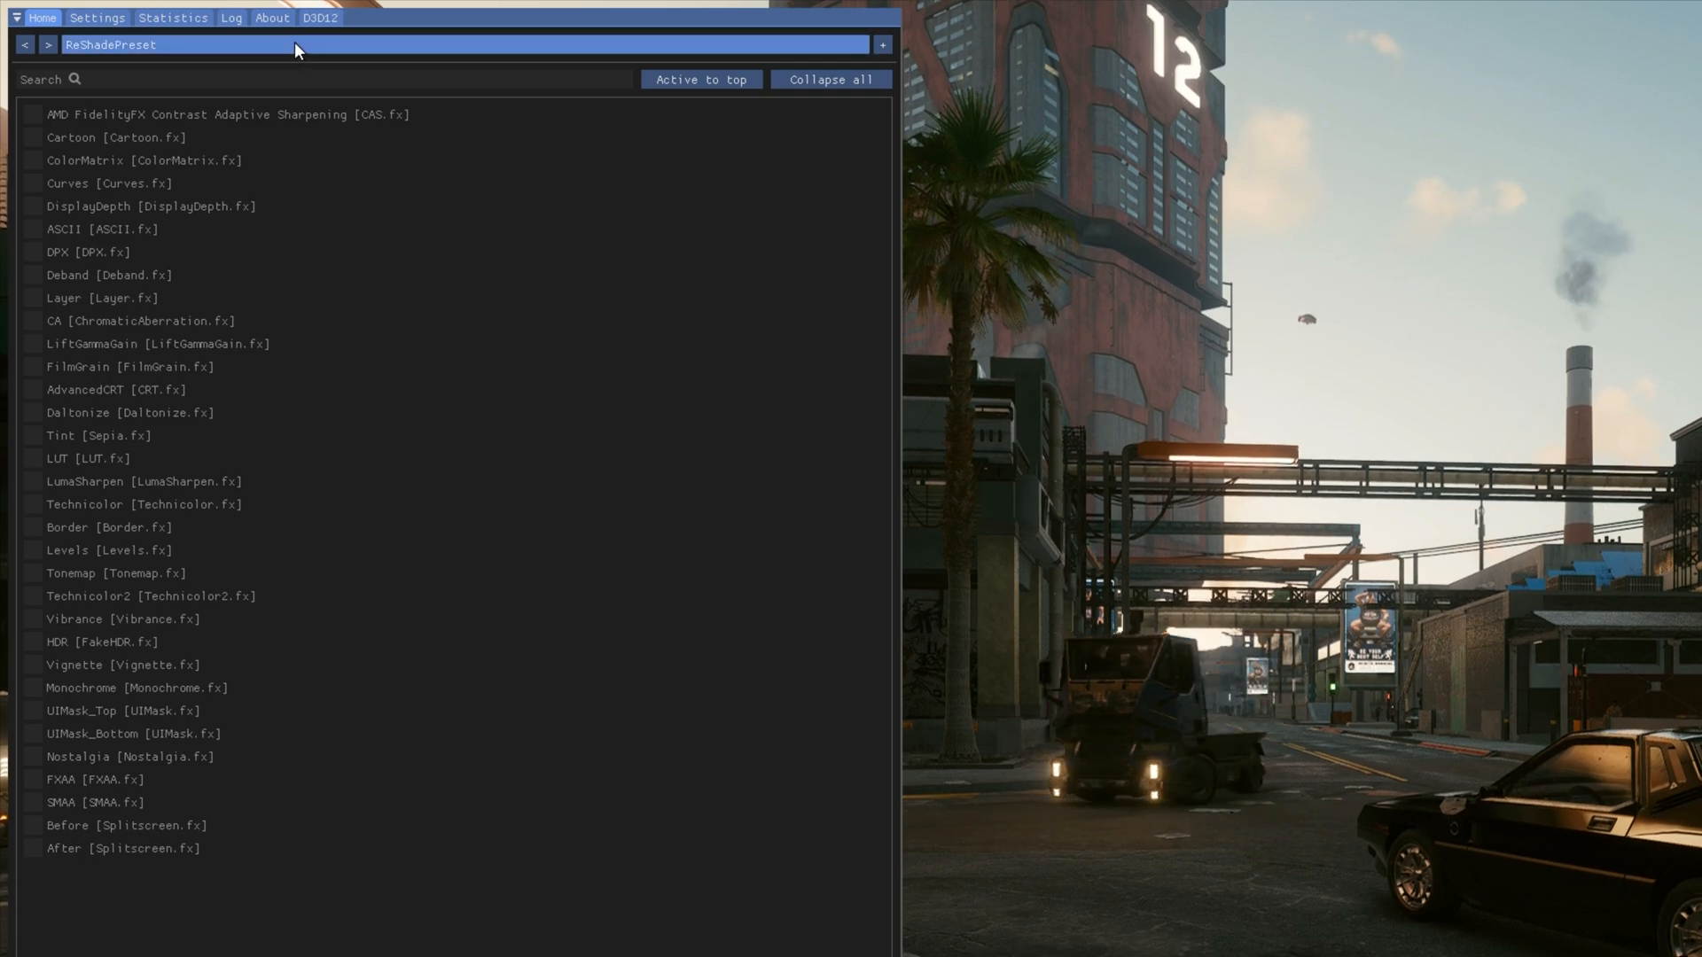
left_click(197, 29)
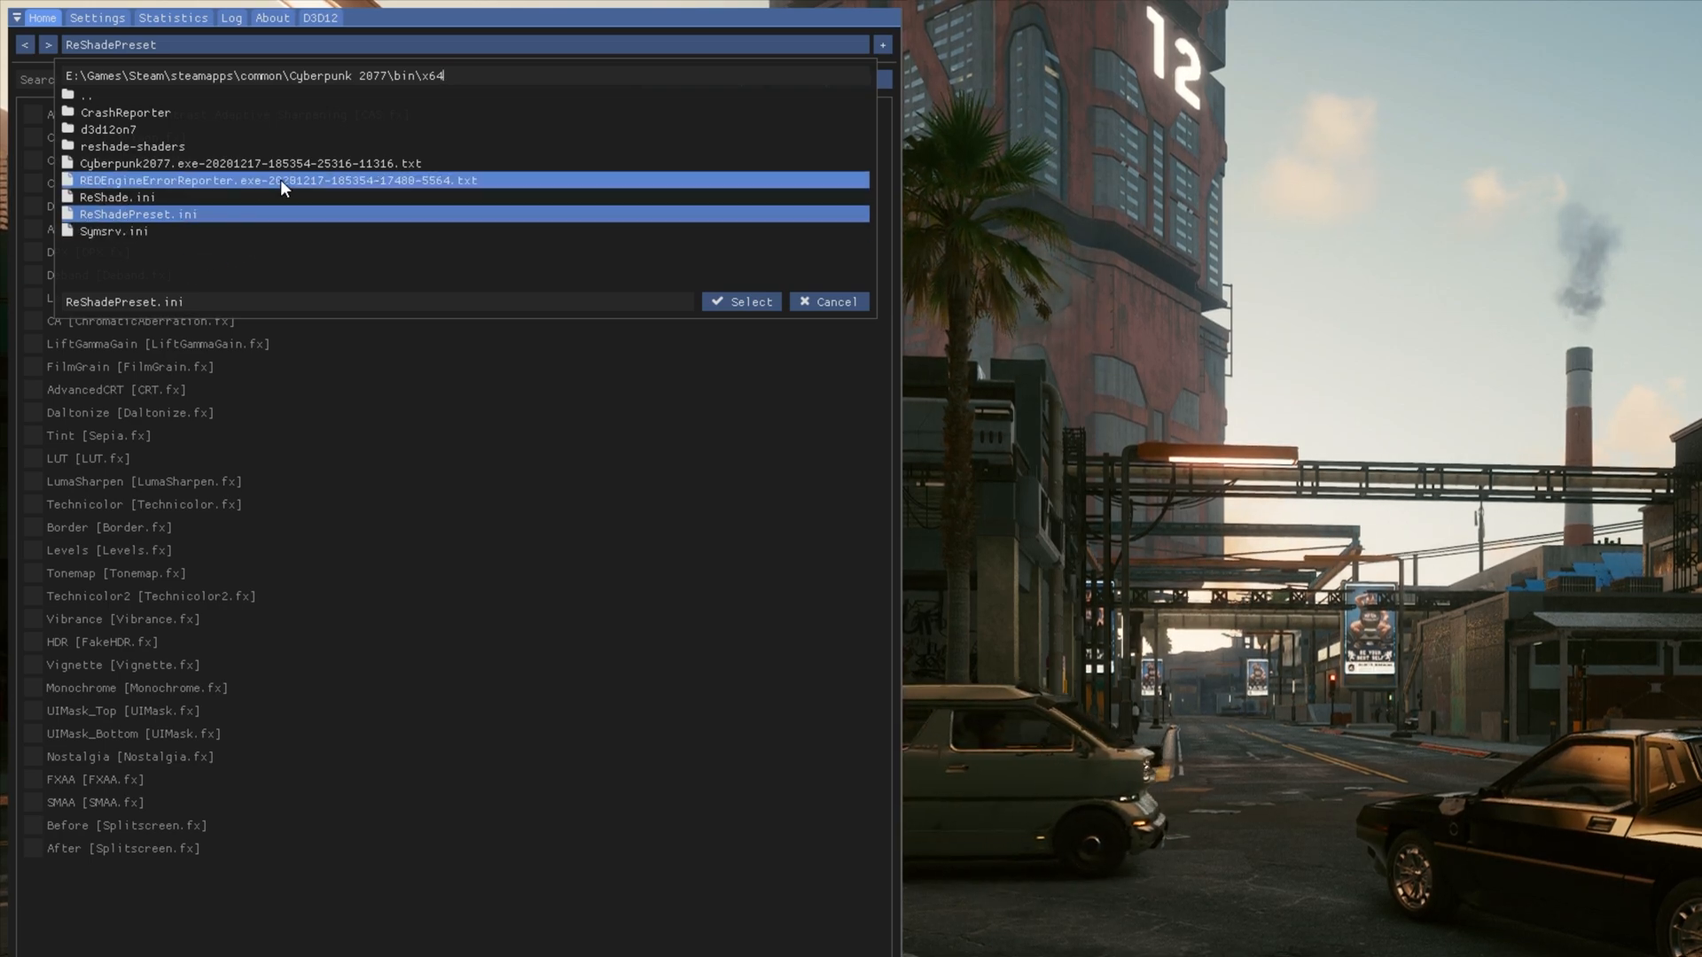
left_click(229, 50)
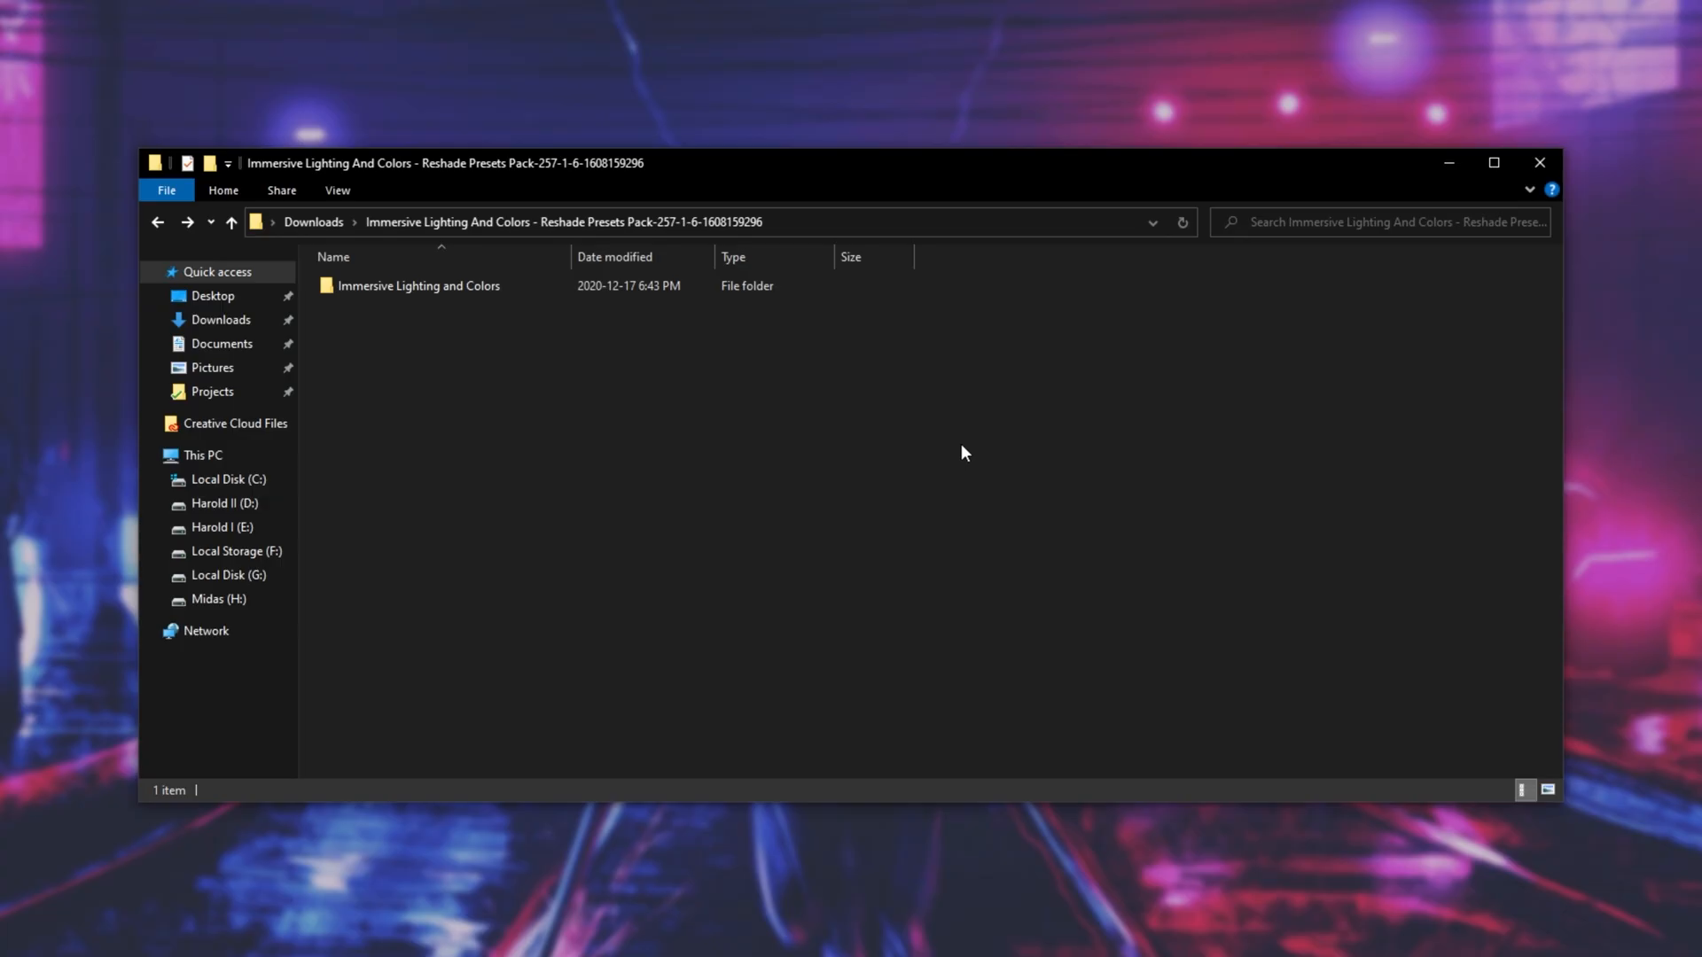
- Copy "1. Immersive Lighting - Normal.ini" from the extracted Immersive Lighting and Colors preset pack into the game's bin\x64 folder
double_click(602, 291)
left_click_drag(866, 471, 485, 273)
left_click(647, 447)
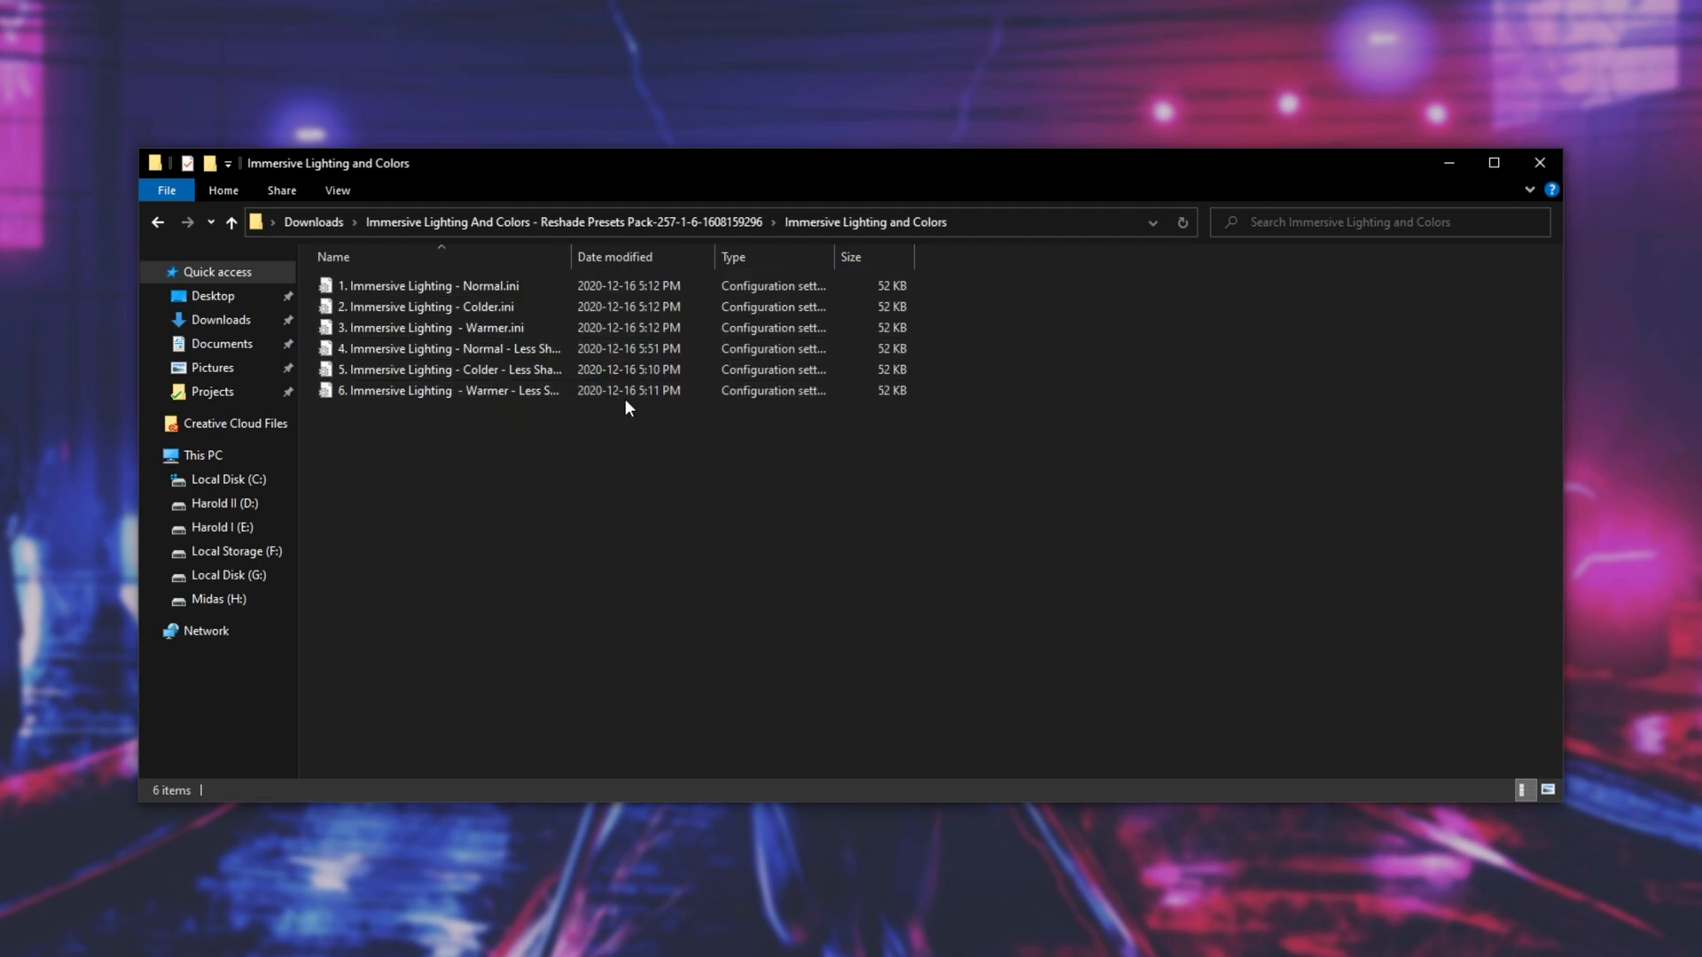
left_click_drag(495, 169, 1038, 177)
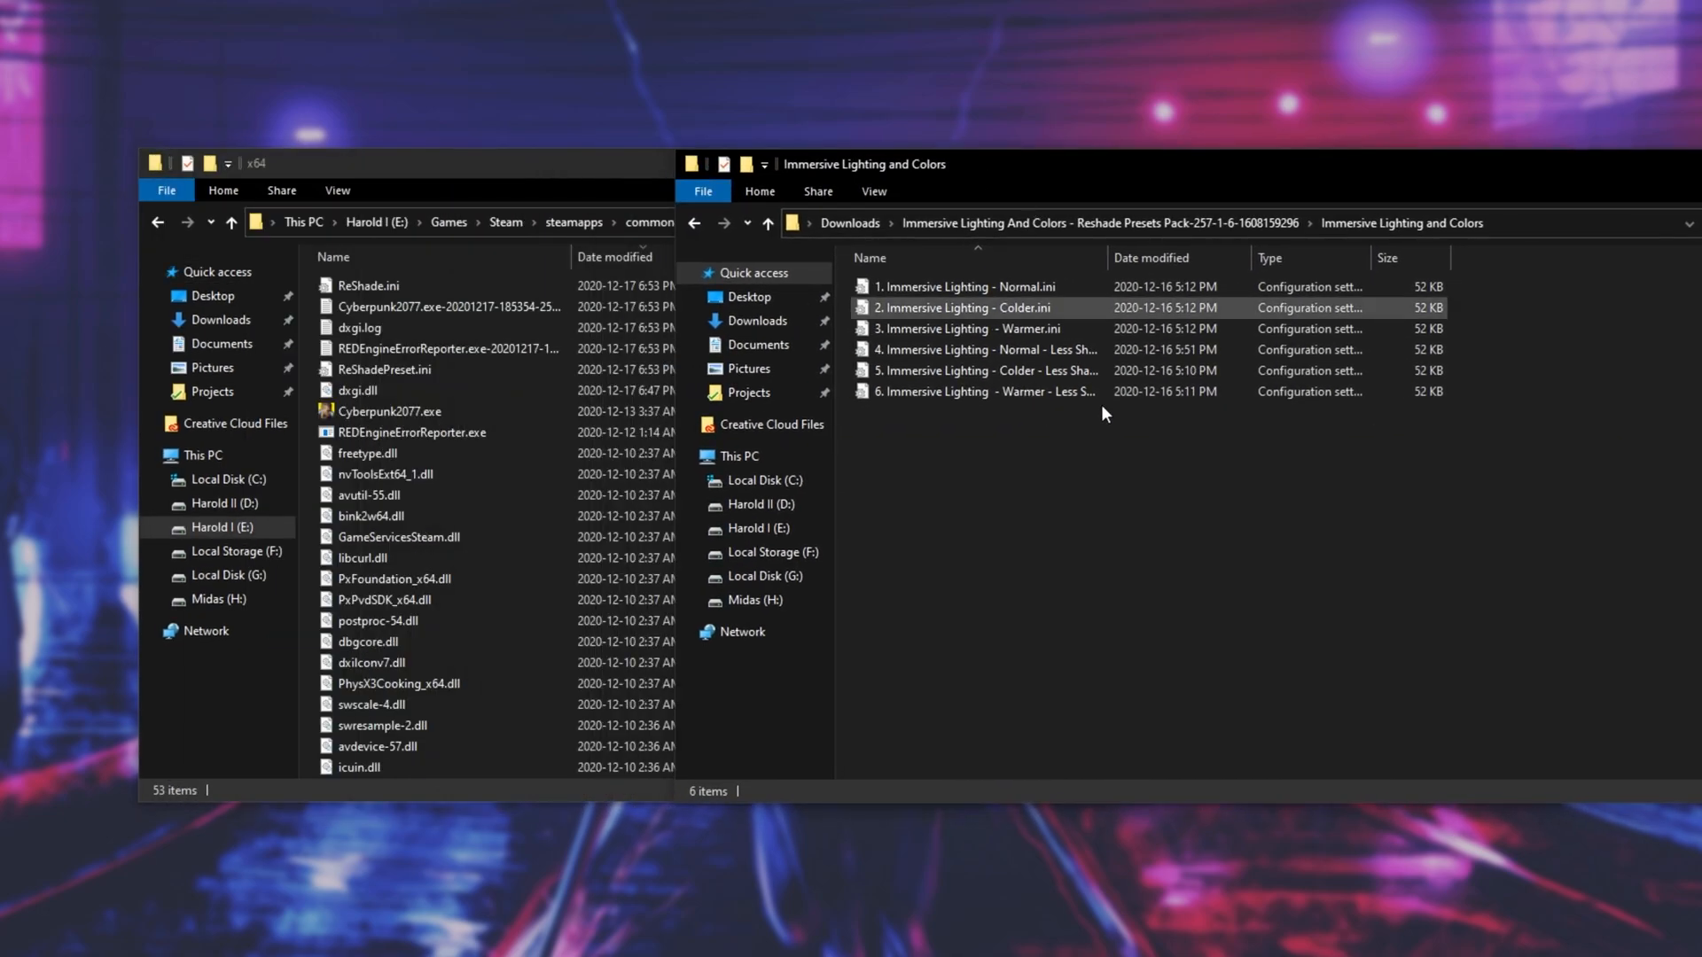
left_click(1014, 290)
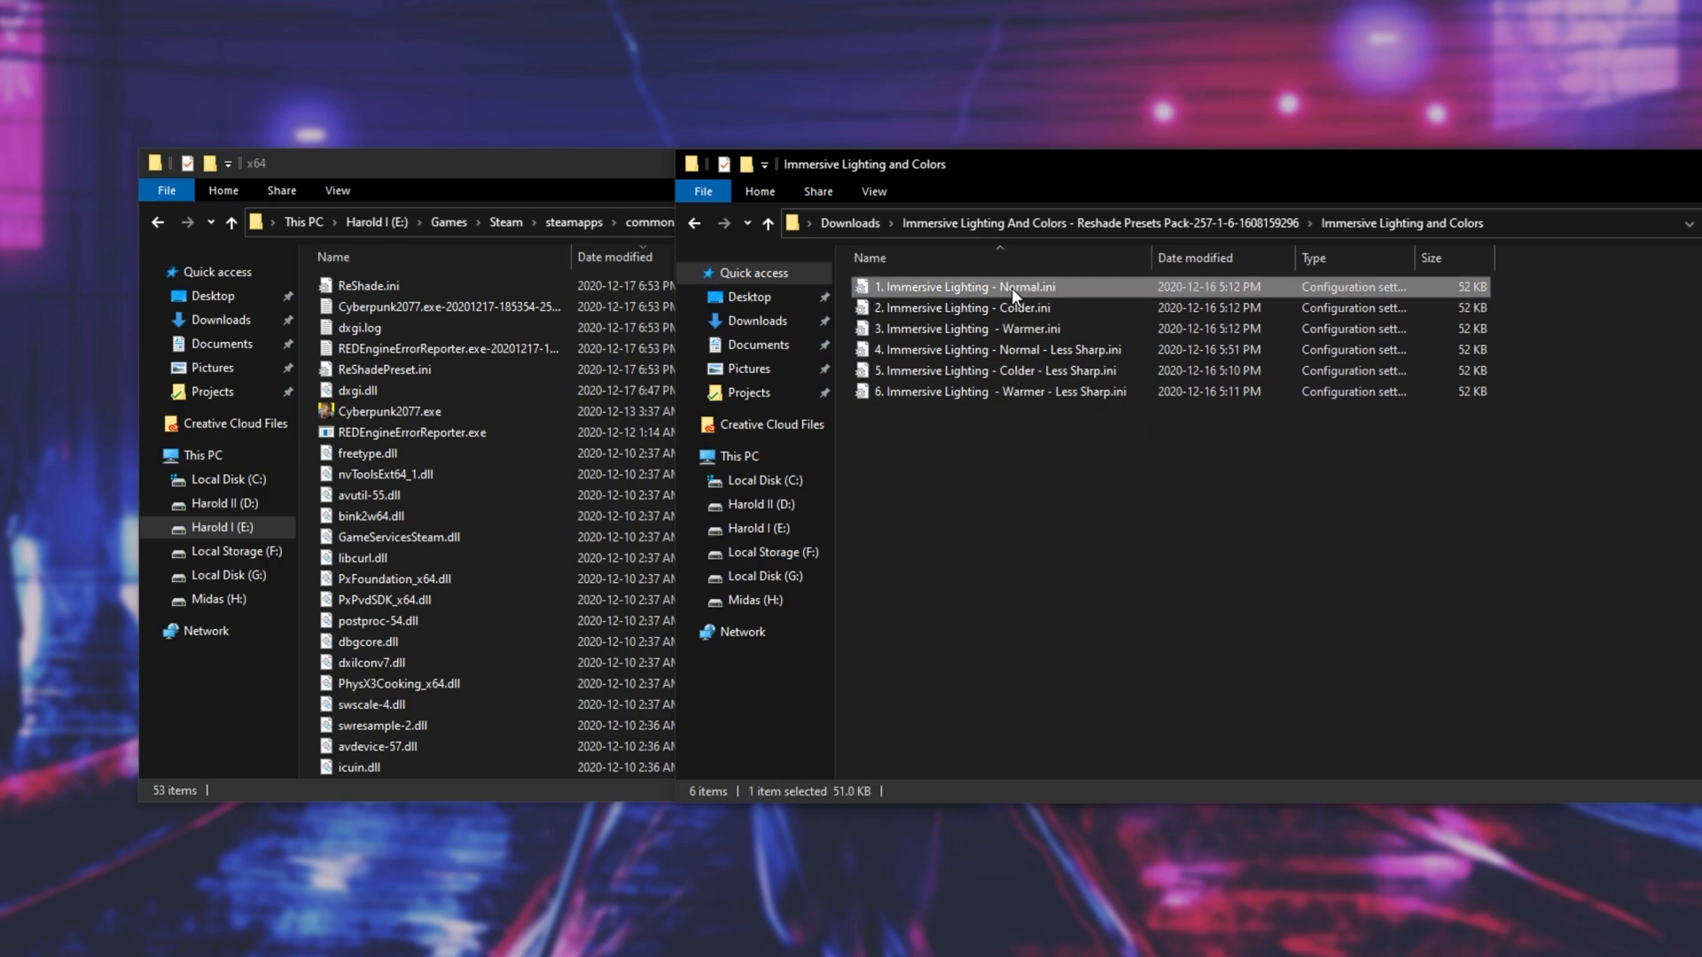
left_click_drag(1030, 286, 523, 344)
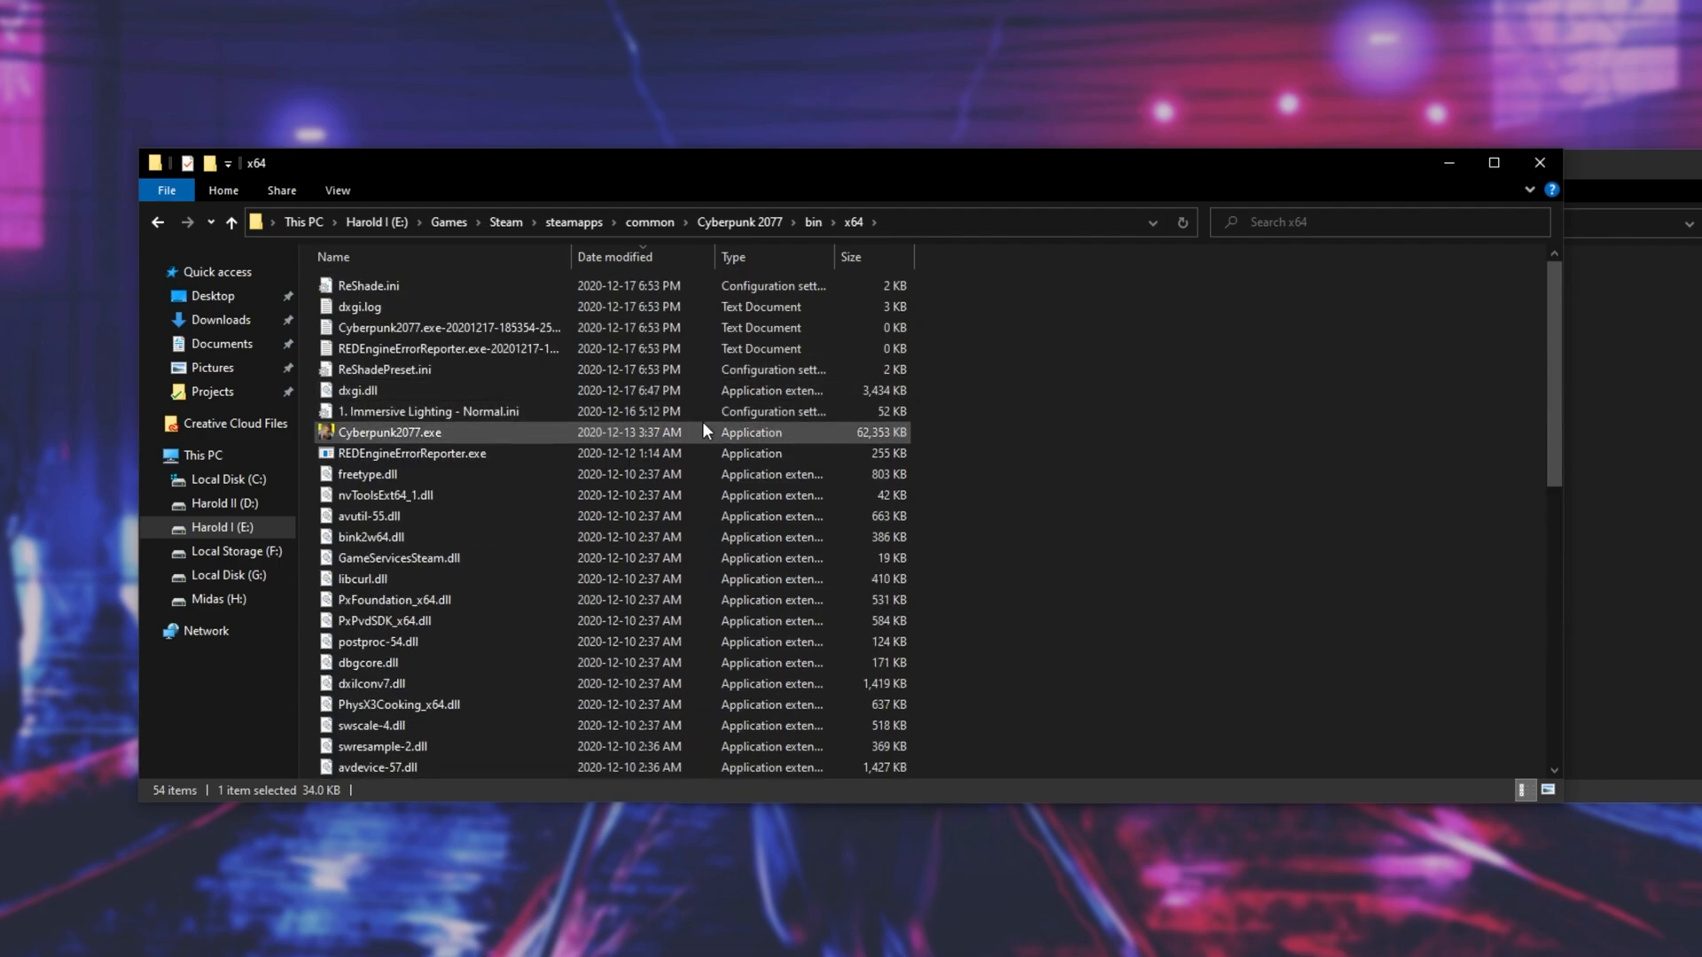
left_click(1568, 168)
left_click_drag(1569, 177, 1545, 164)
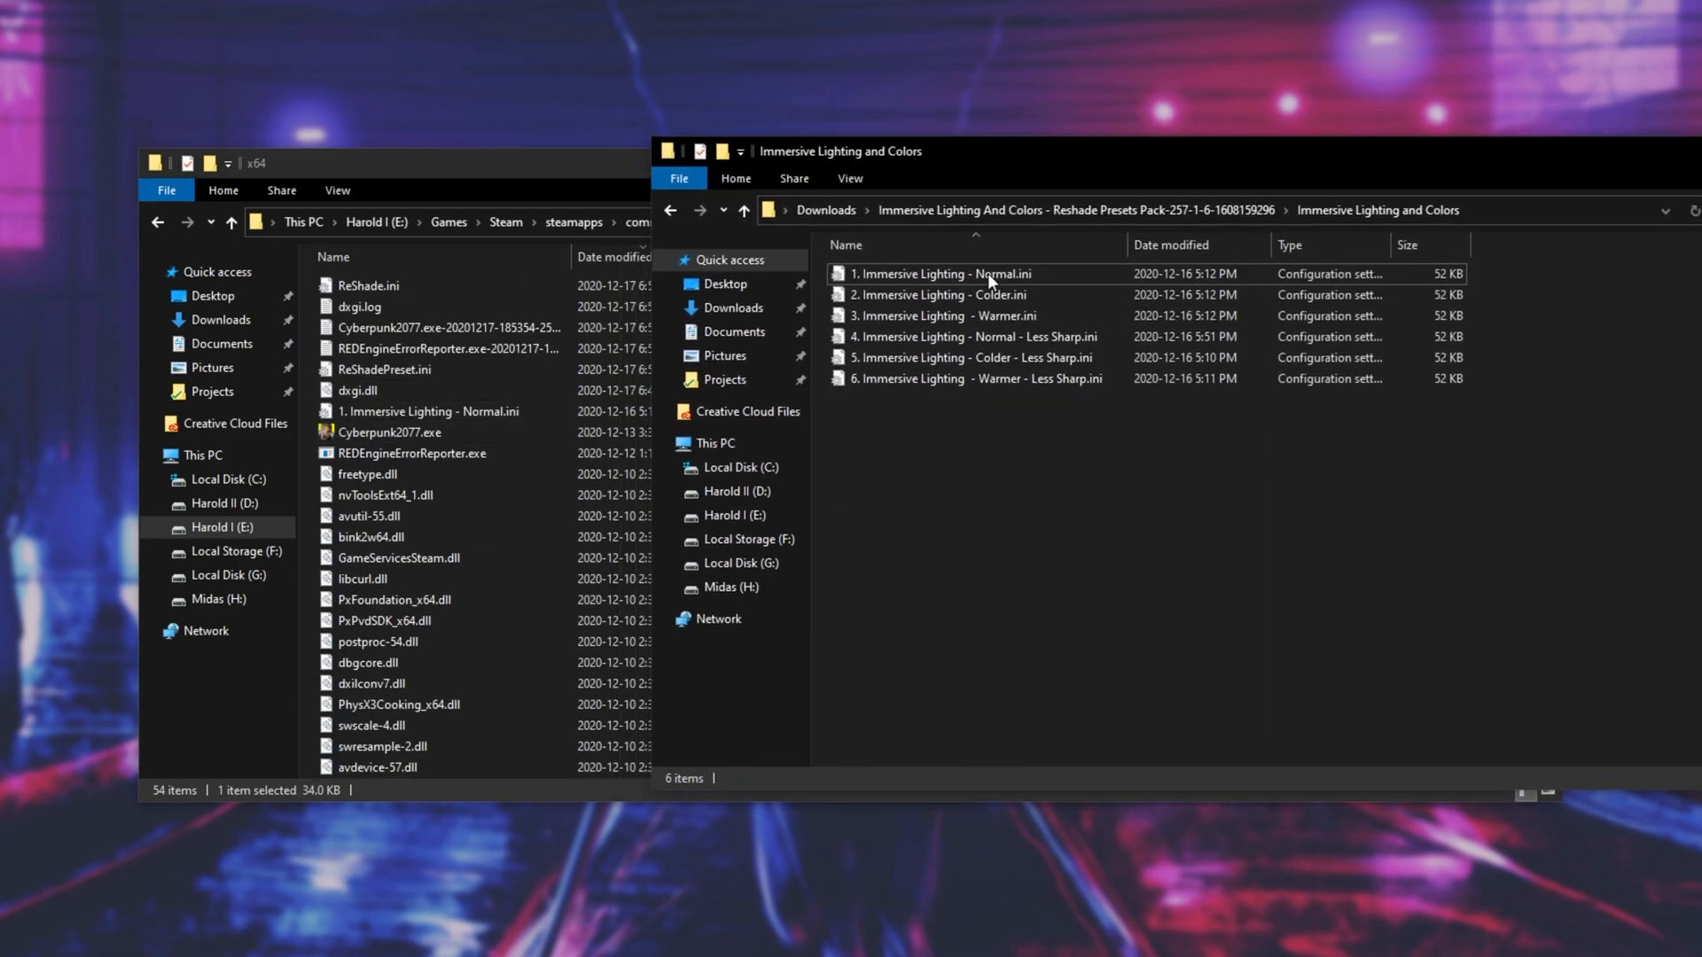
left_click(619, 179)
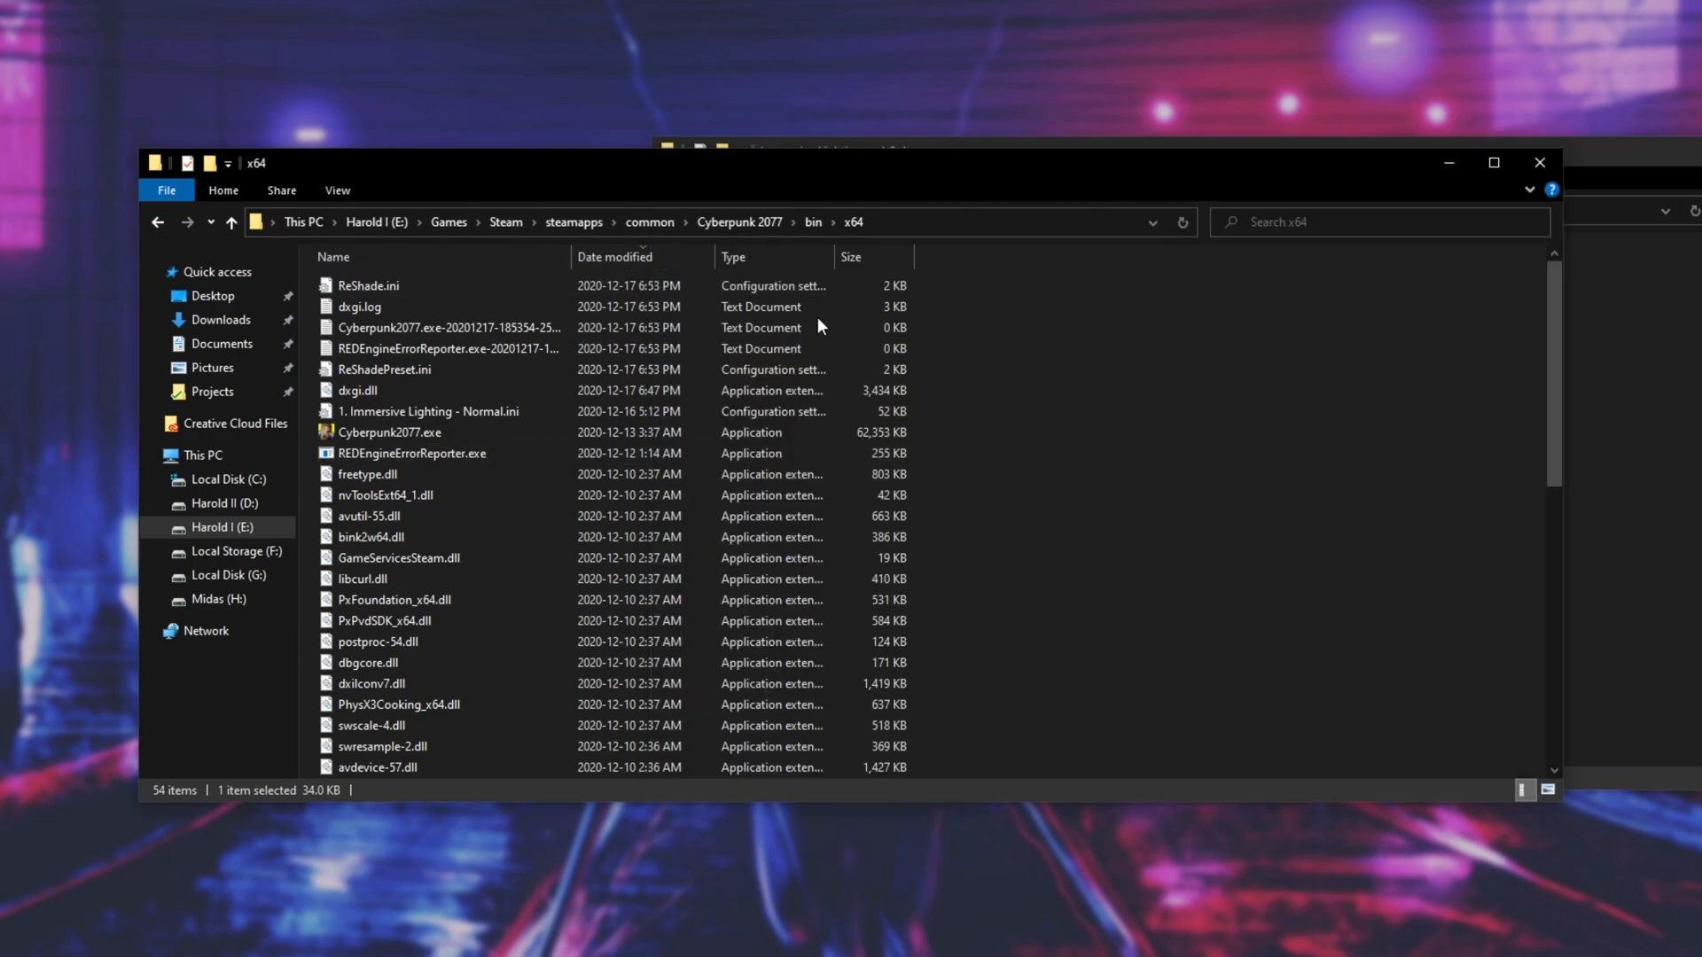
left_click(725, 407)
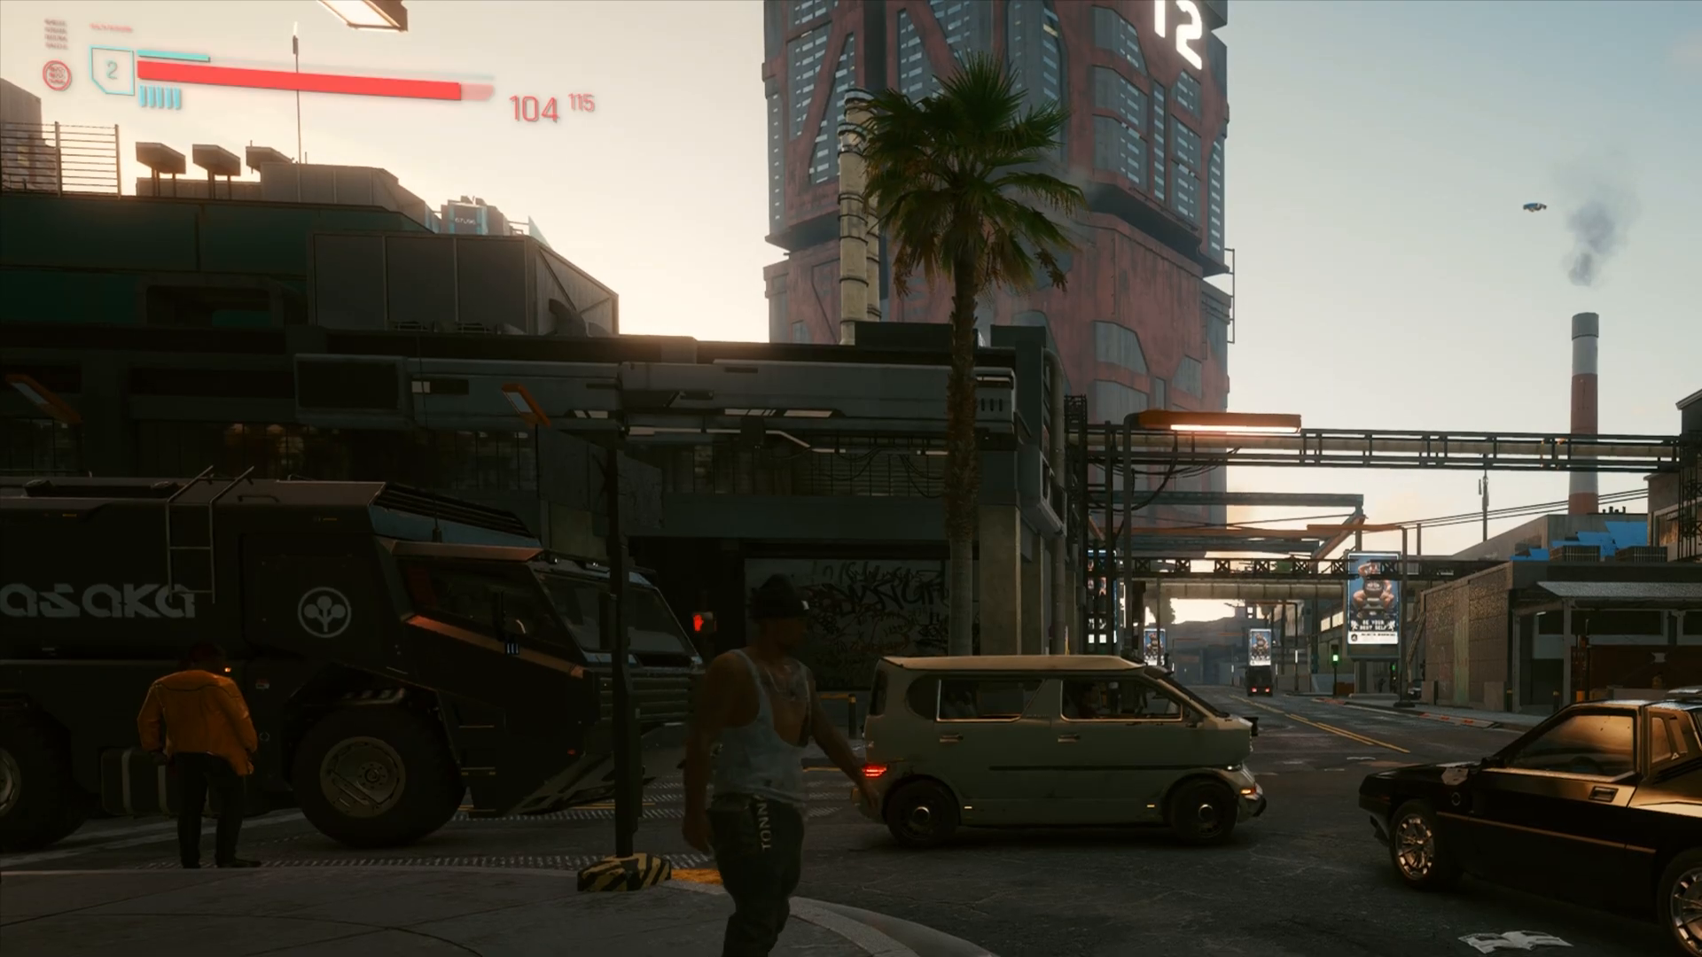
- Back in the game's ReShade overlay, switch between the Immersive Lighting presets, ending with "2. Immersive Lighting - Colder"
key("Home")
left_click(551, 45)
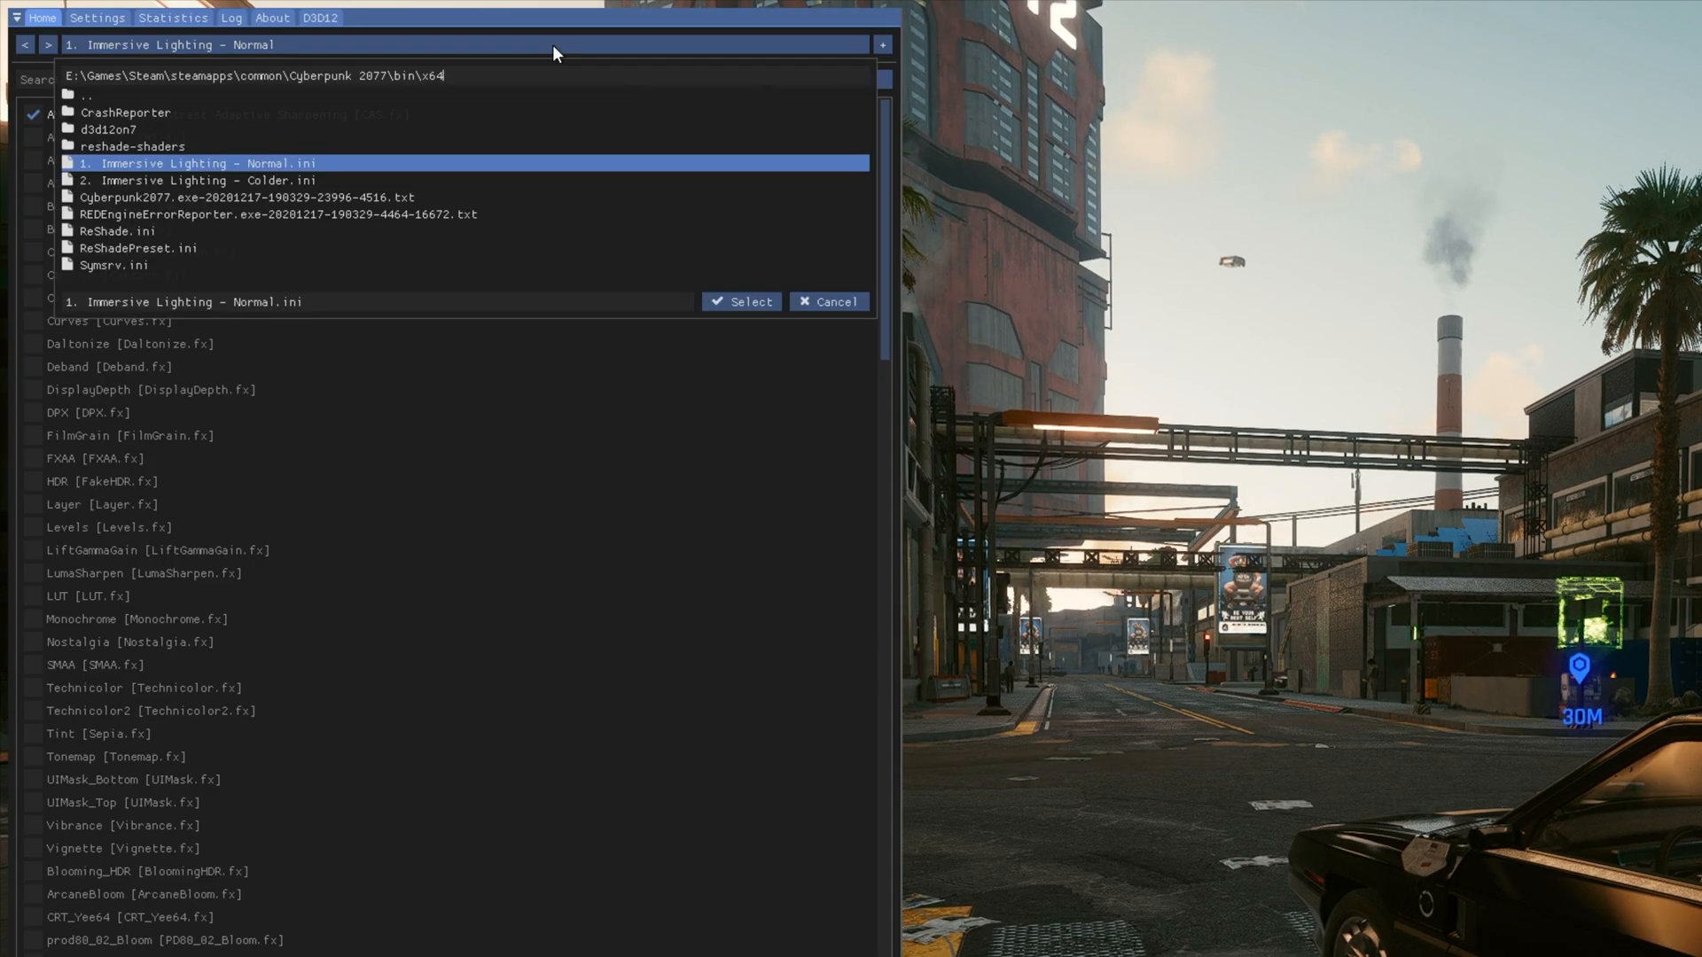
left_click(238, 182)
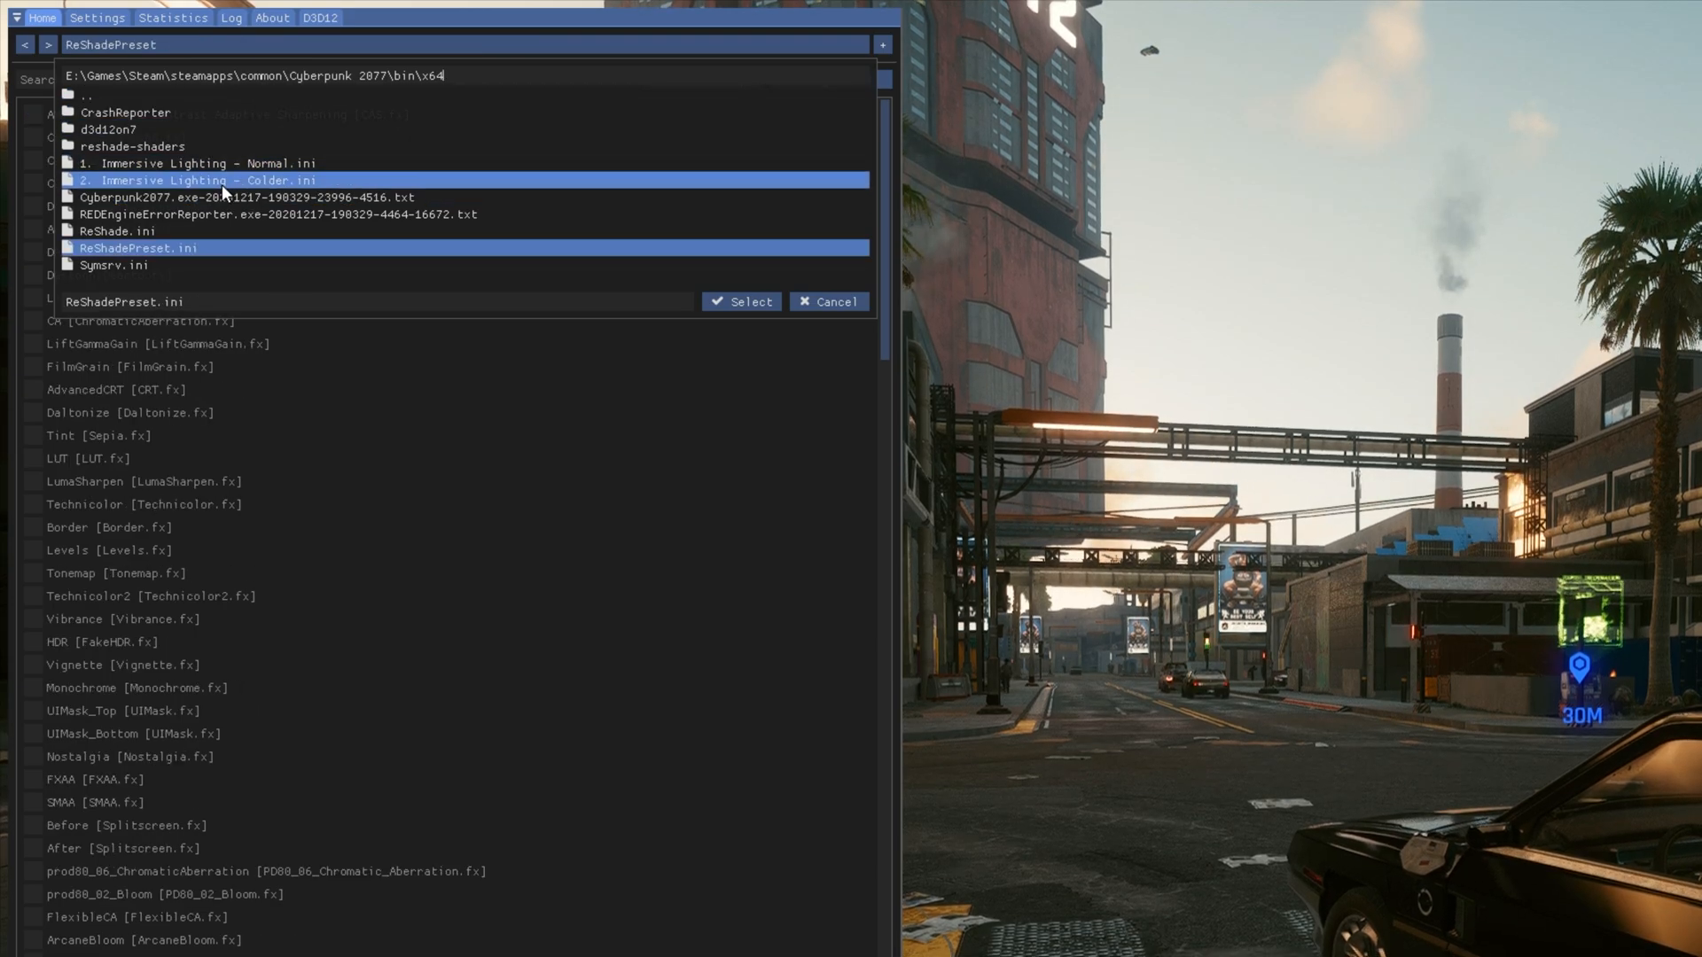
left_click(740, 302)
left_click(350, 43)
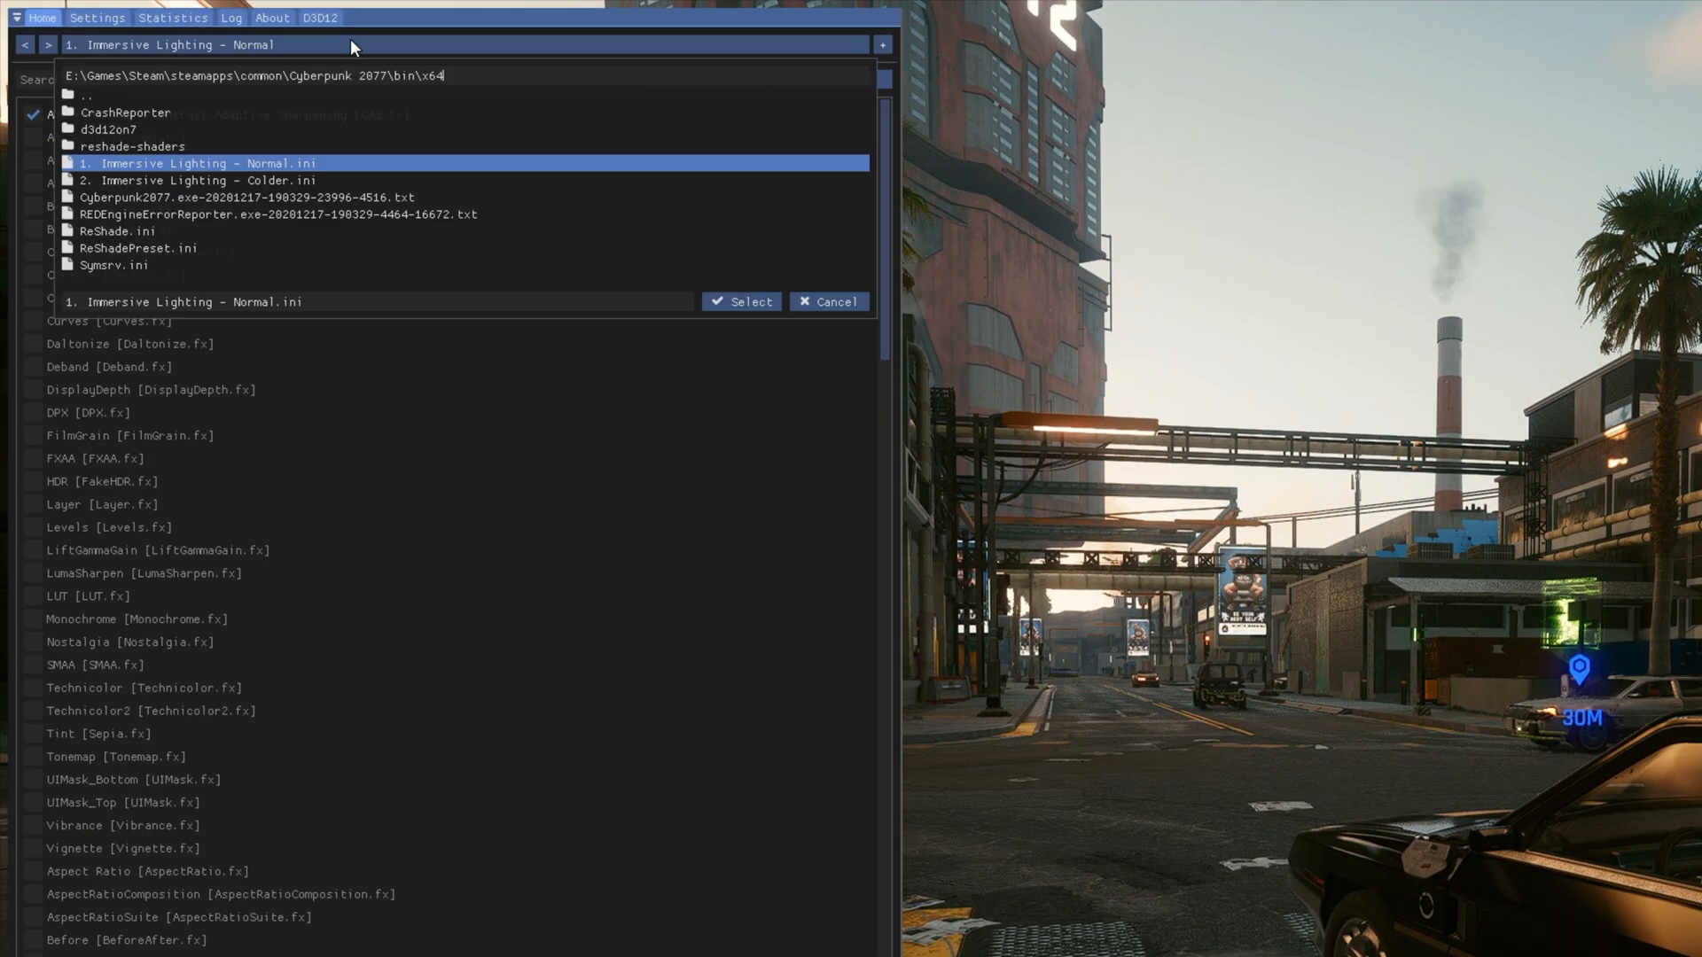
left_click(726, 304)
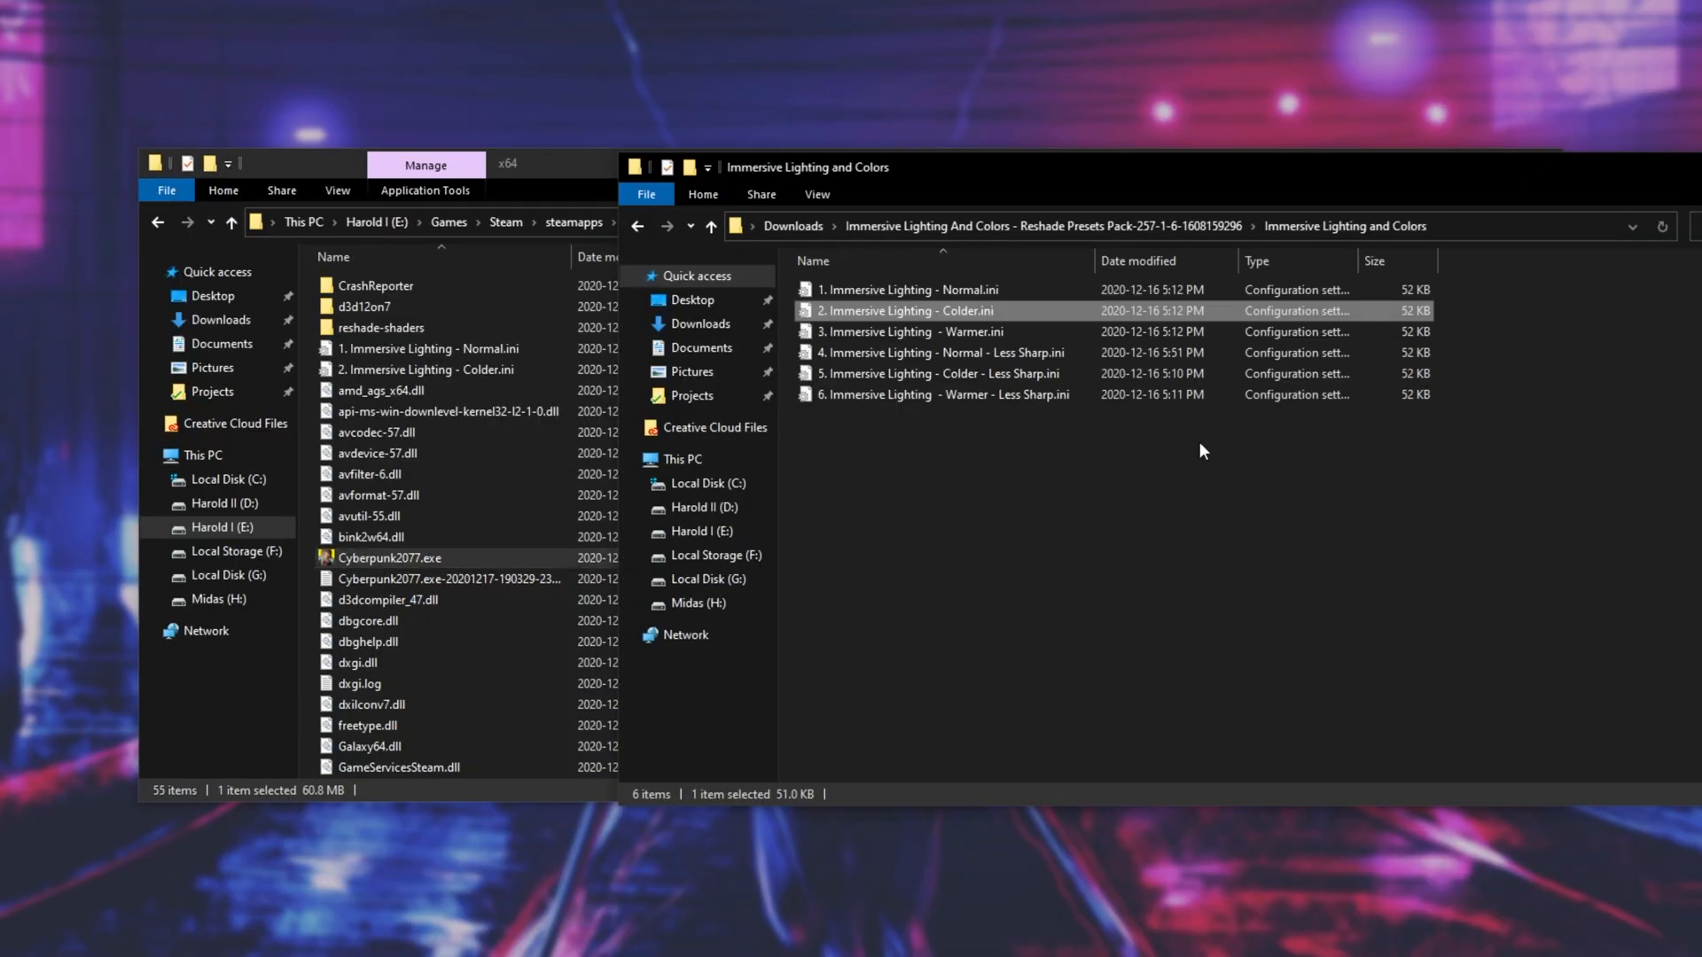
- Try the "3. Immersive Lighting - Warmer" preset, followed by "4. Immersive Lighting - Normal - Less Sharp"
left_click_drag(1200, 435, 381, 531)
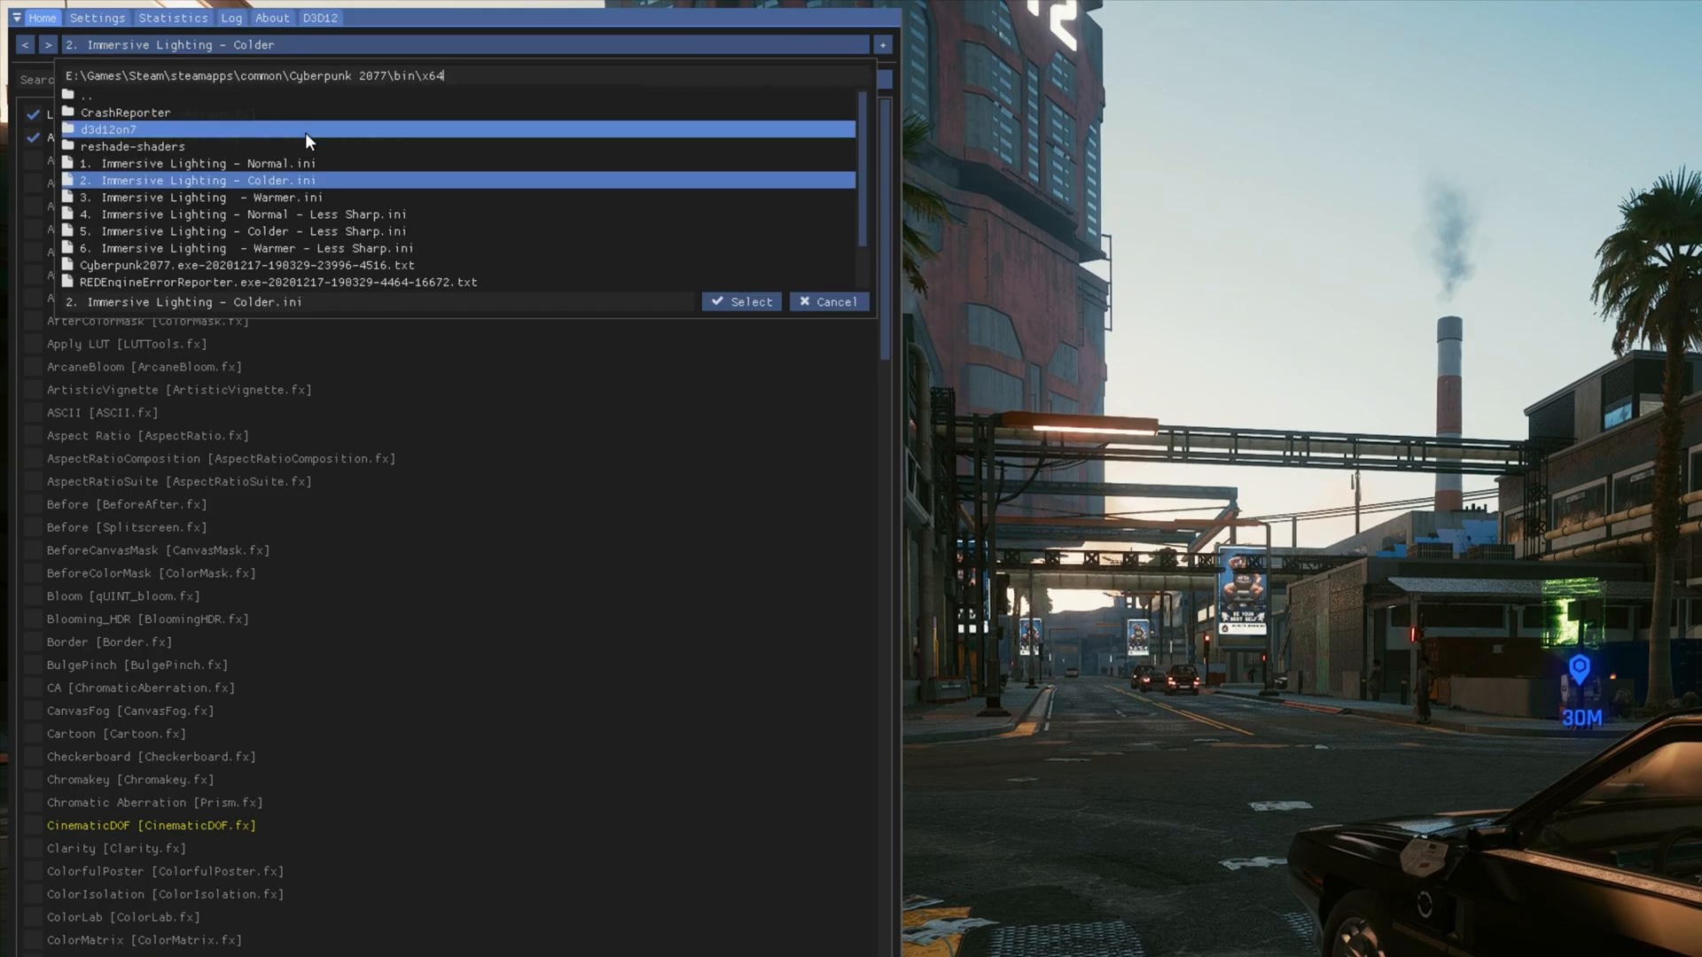
left_click(296, 197)
left_click(737, 302)
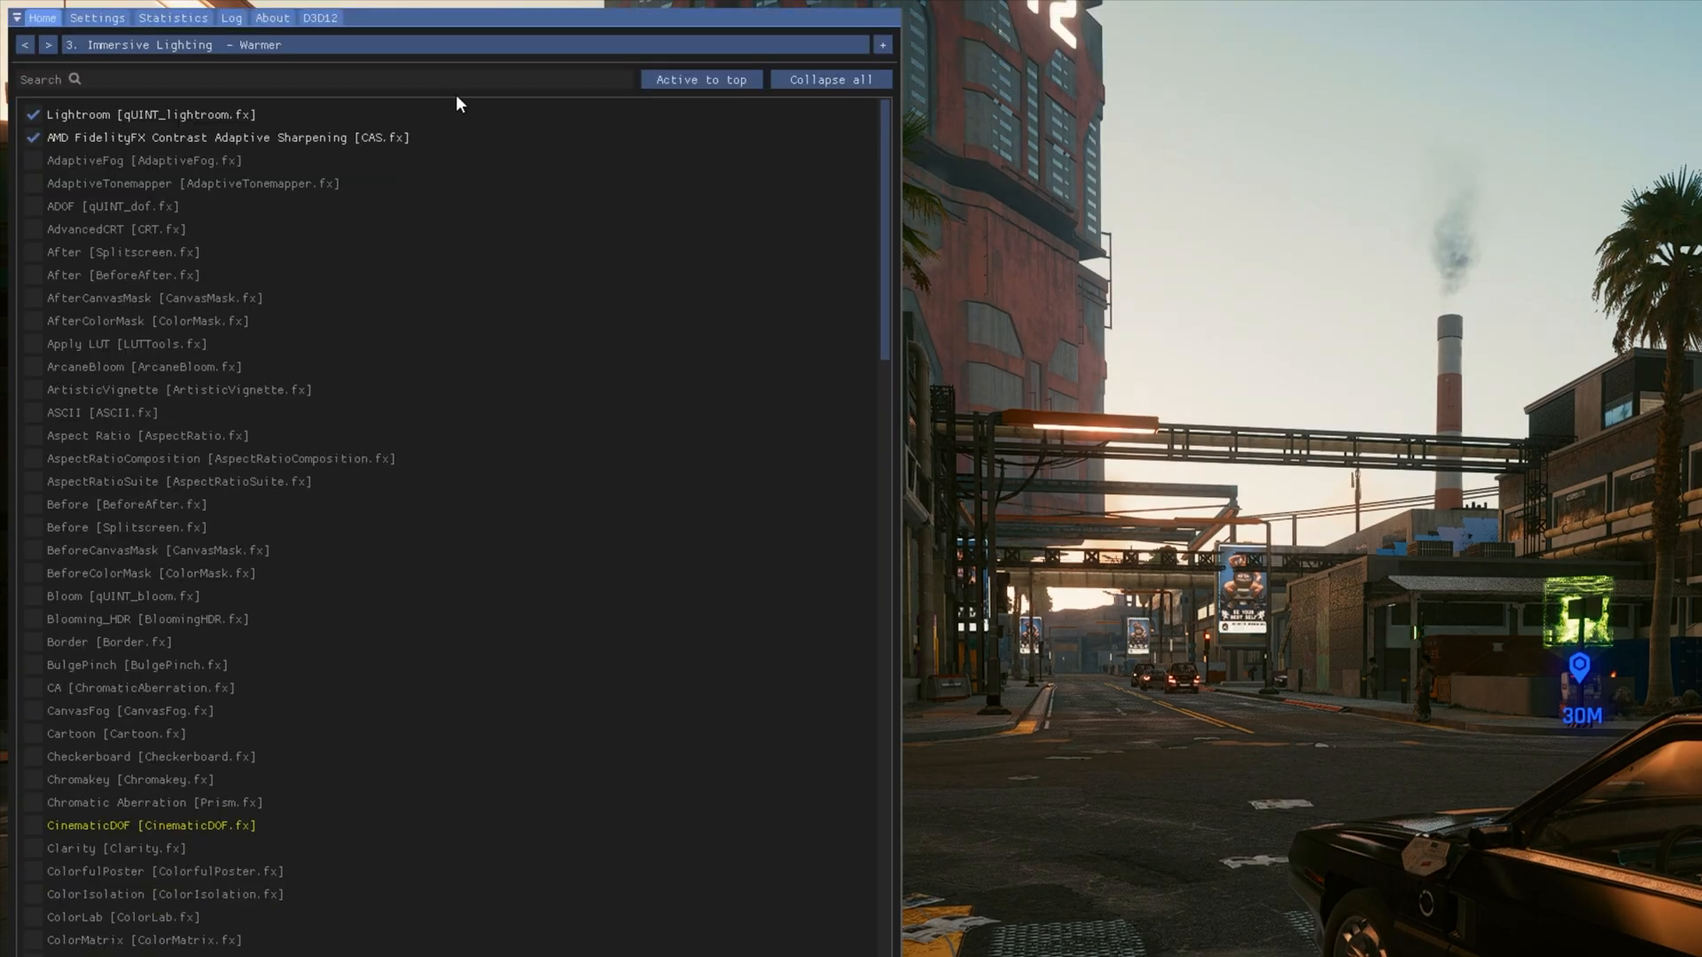
left_click(384, 46)
left_click(385, 207)
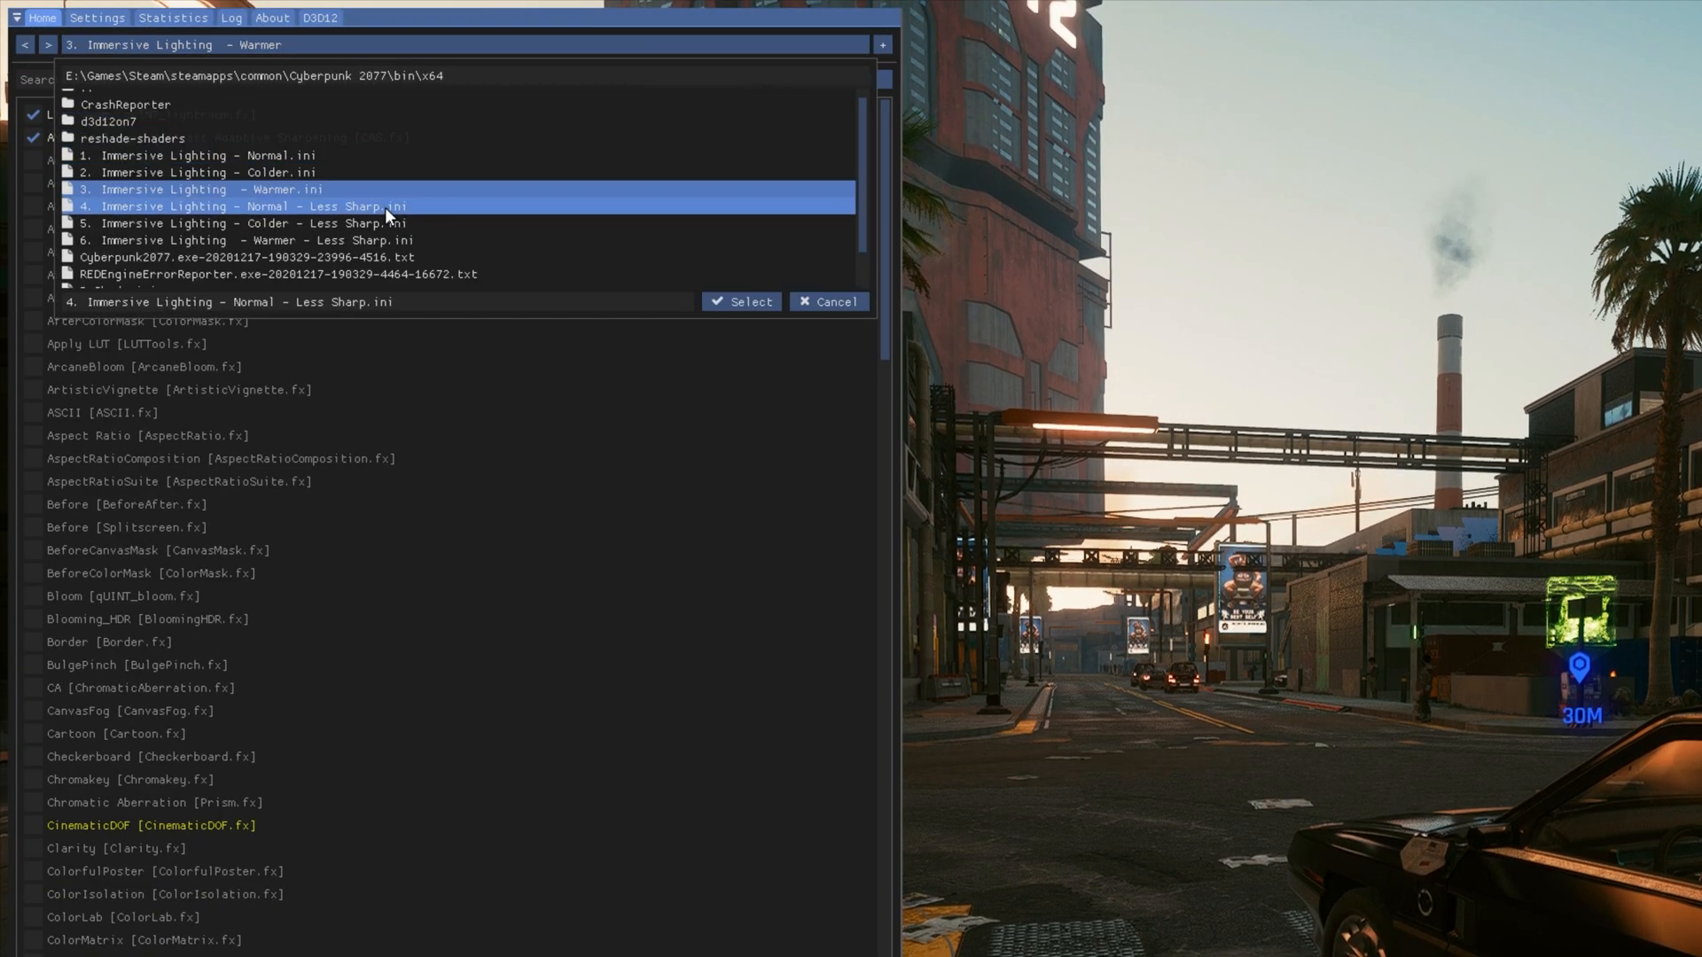
left_click(742, 302)
- Load the "1. Immersive Lighting - Normal.ini" preset in the overlay
left_click(280, 46)
left_click(335, 140)
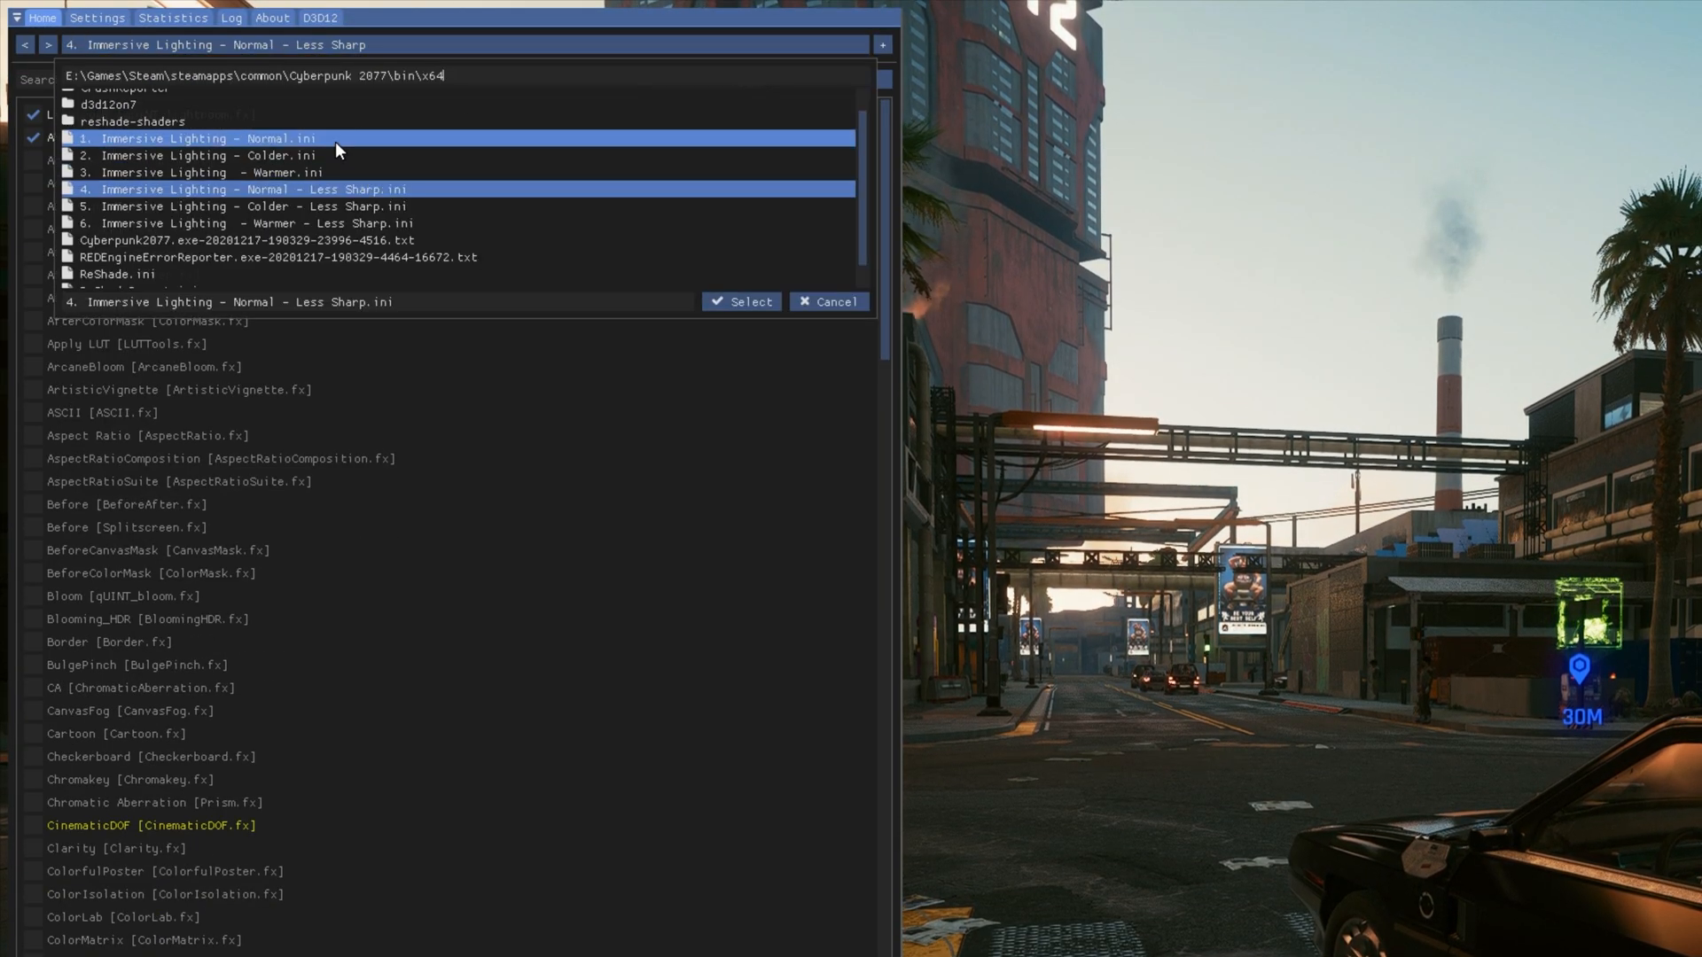
left_click(748, 303)
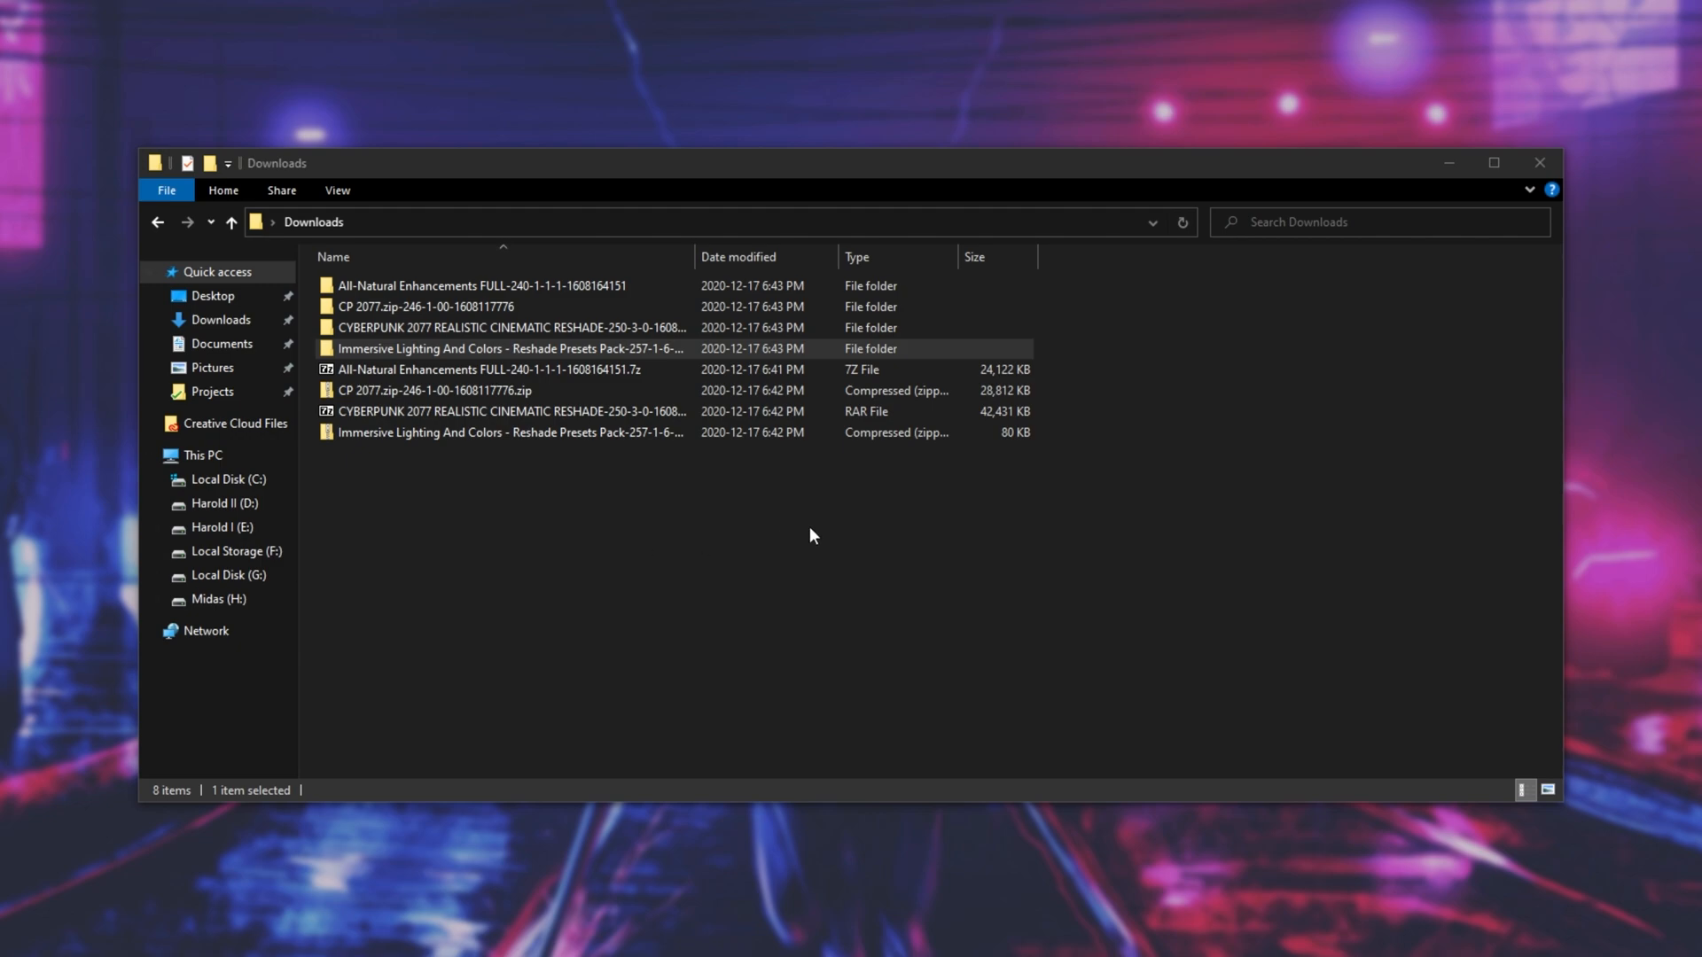
- Copy reshade-shaders, All-Natural Enhancements.ini and ReShade.ini from the All-Natural Enhancements download into the game's x64 folder, replacing the existing files
double_click(602, 328)
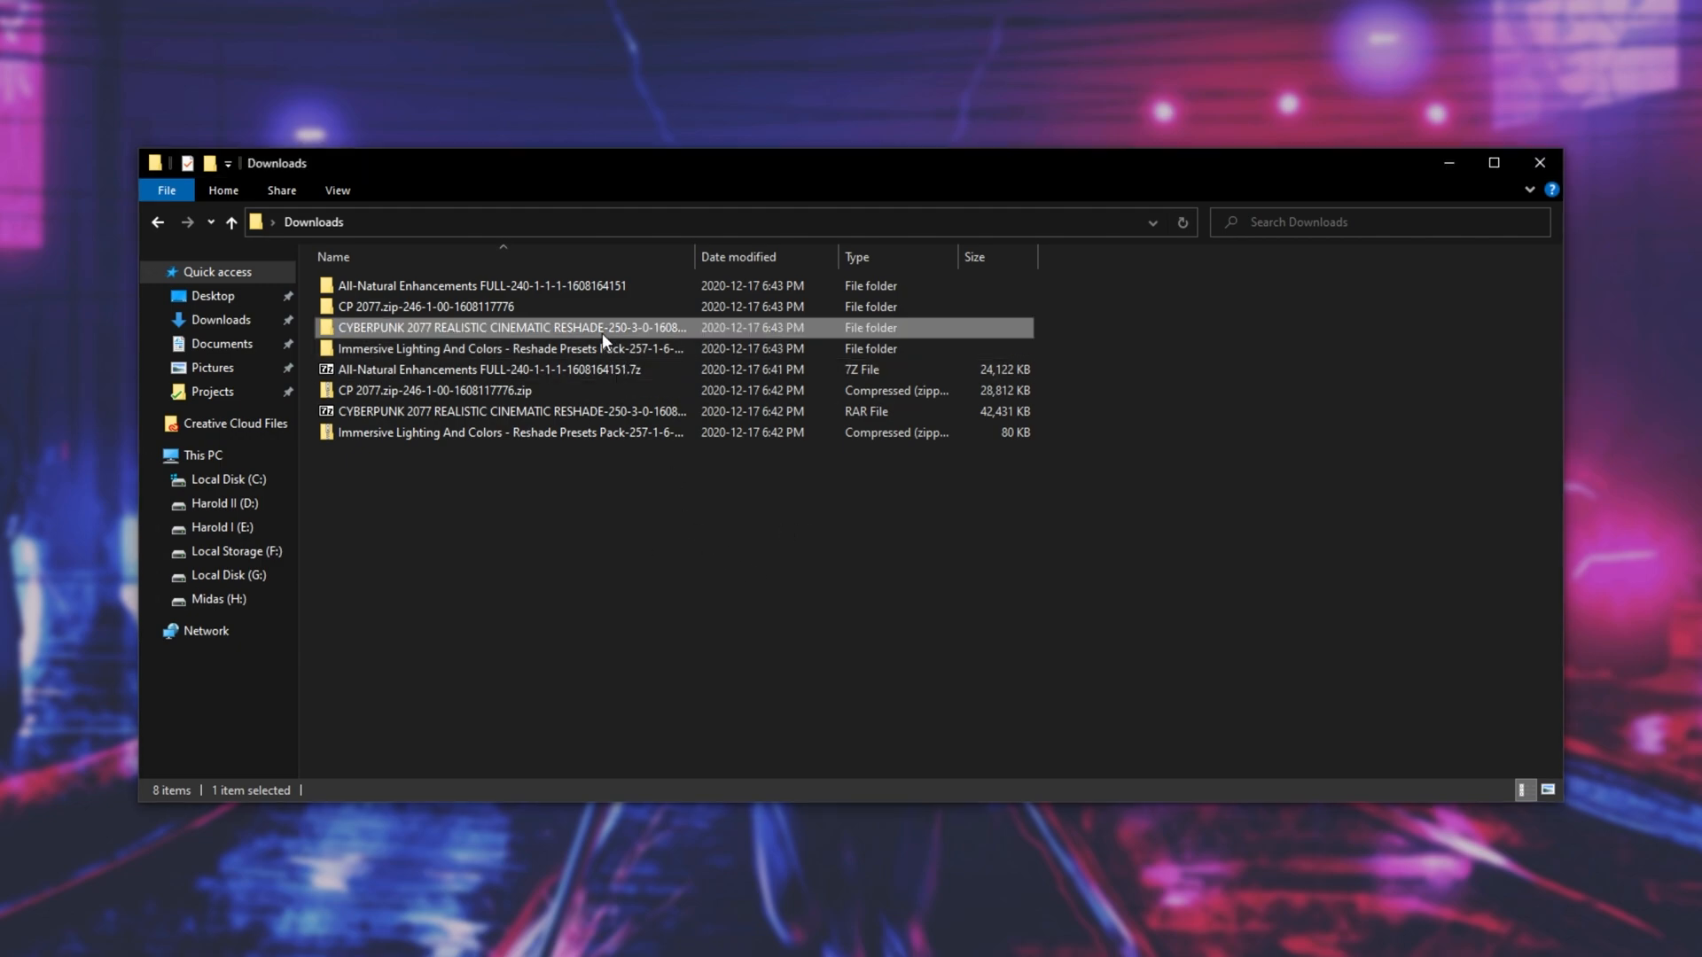
left_click(505, 282)
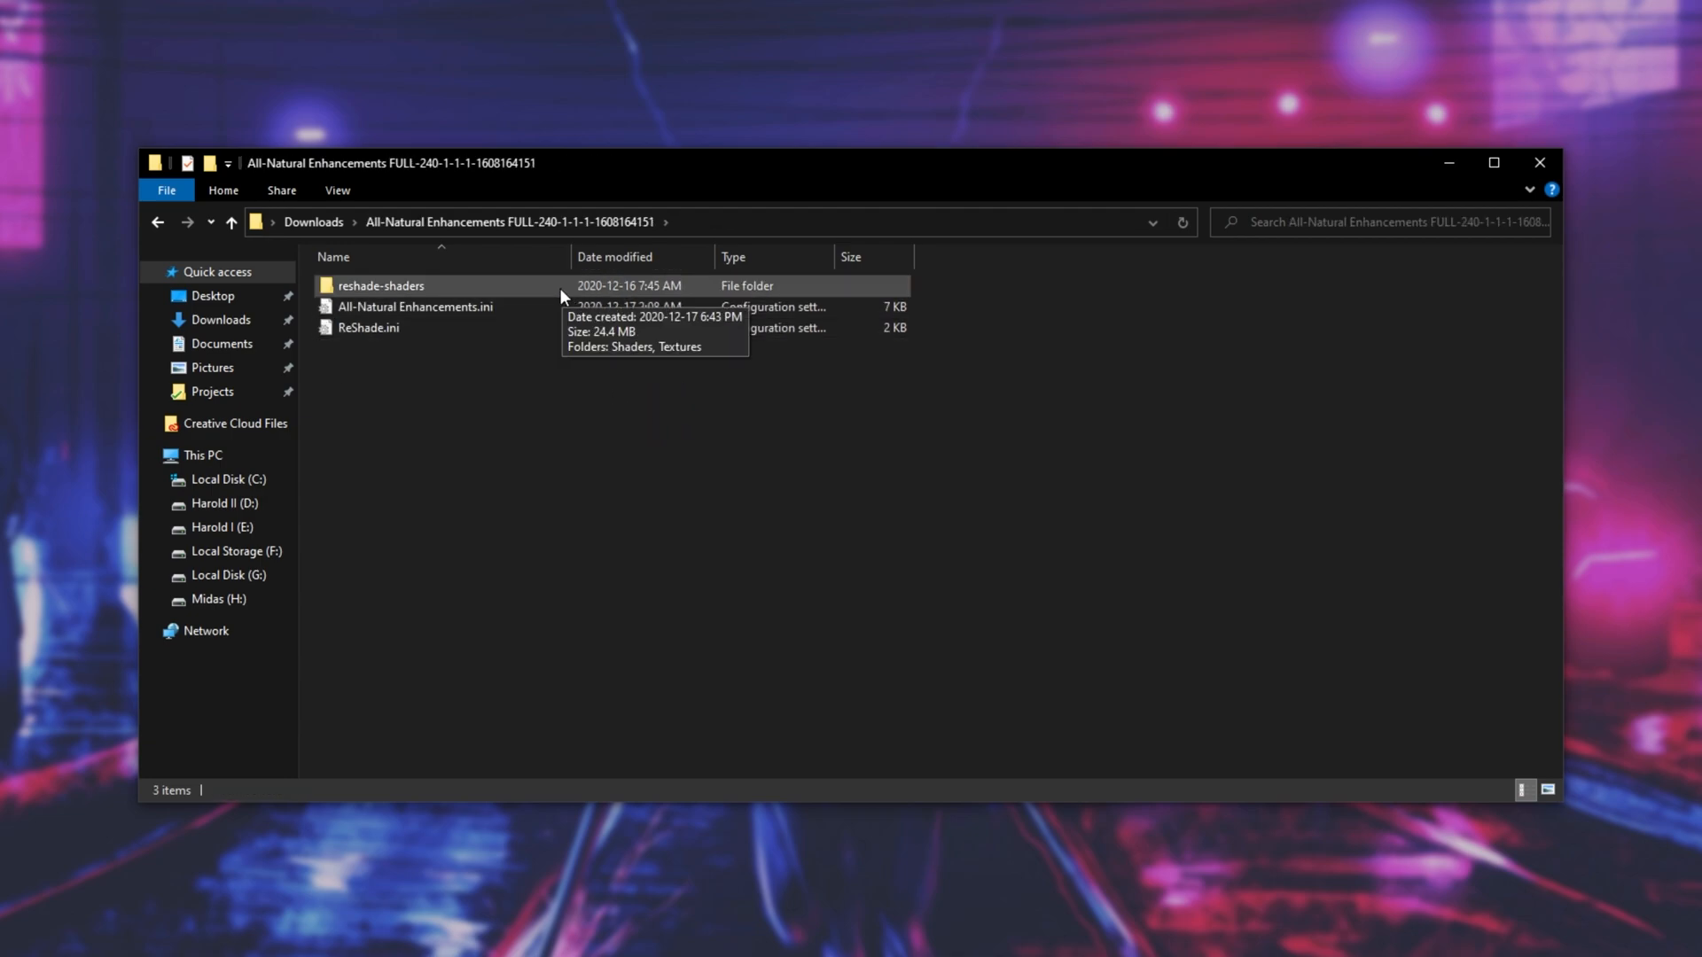
left_click(557, 285)
left_click(561, 303)
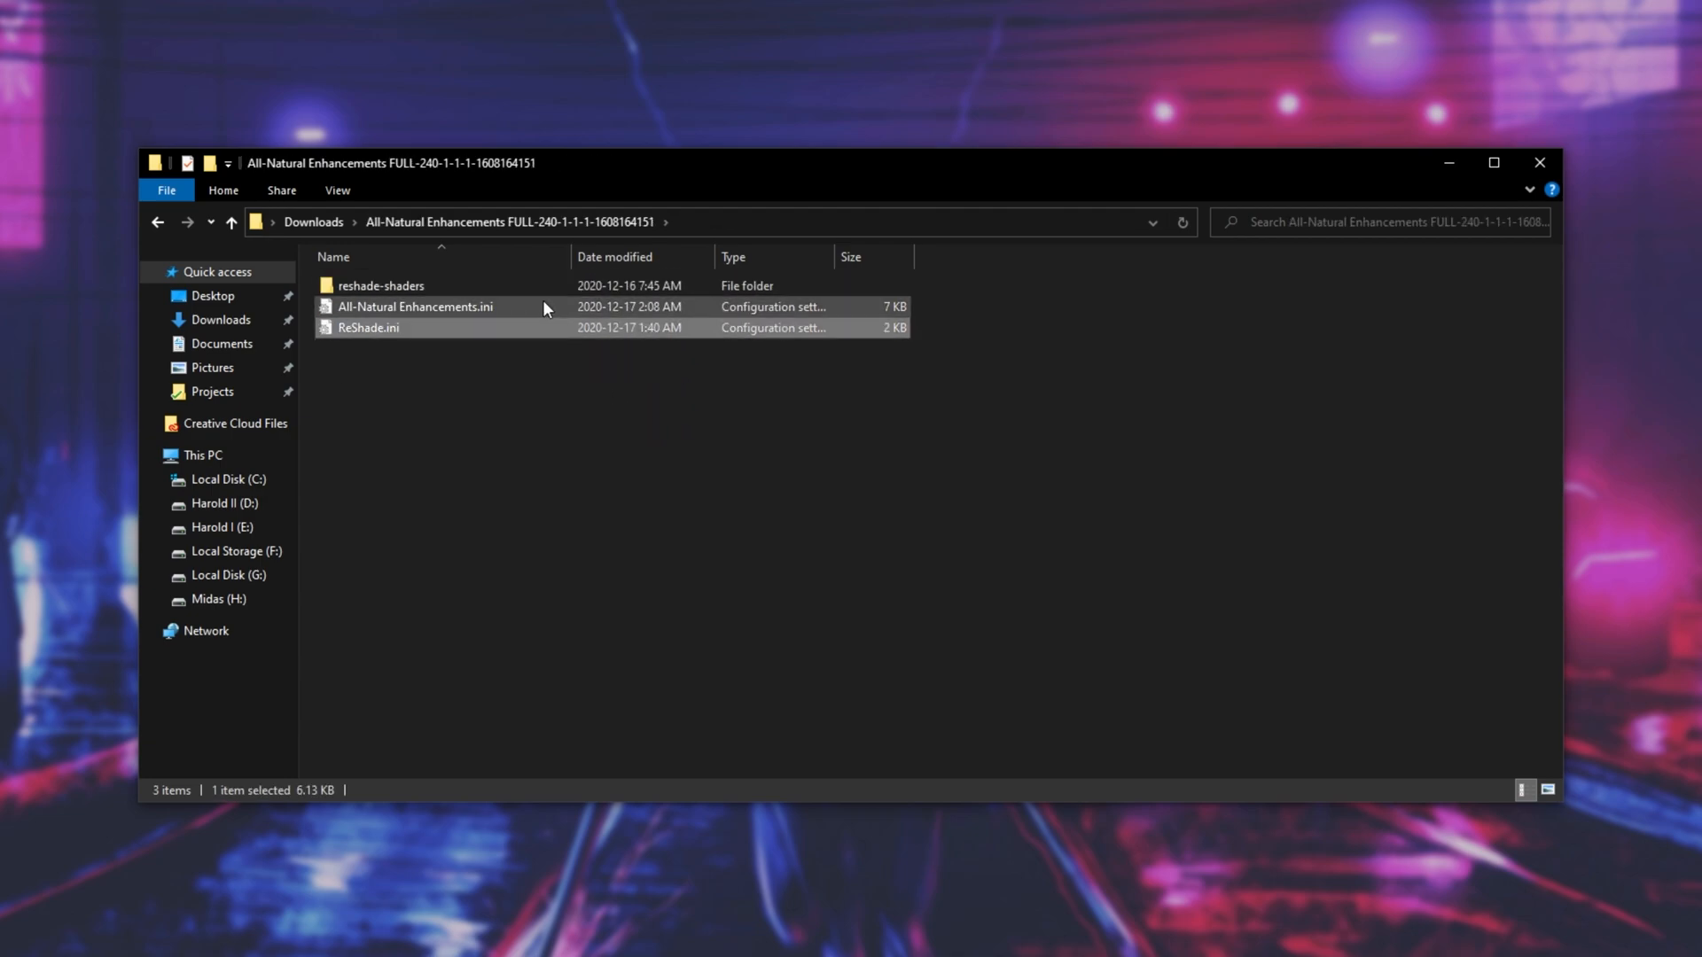
left_click_drag(1016, 566, 399, 266)
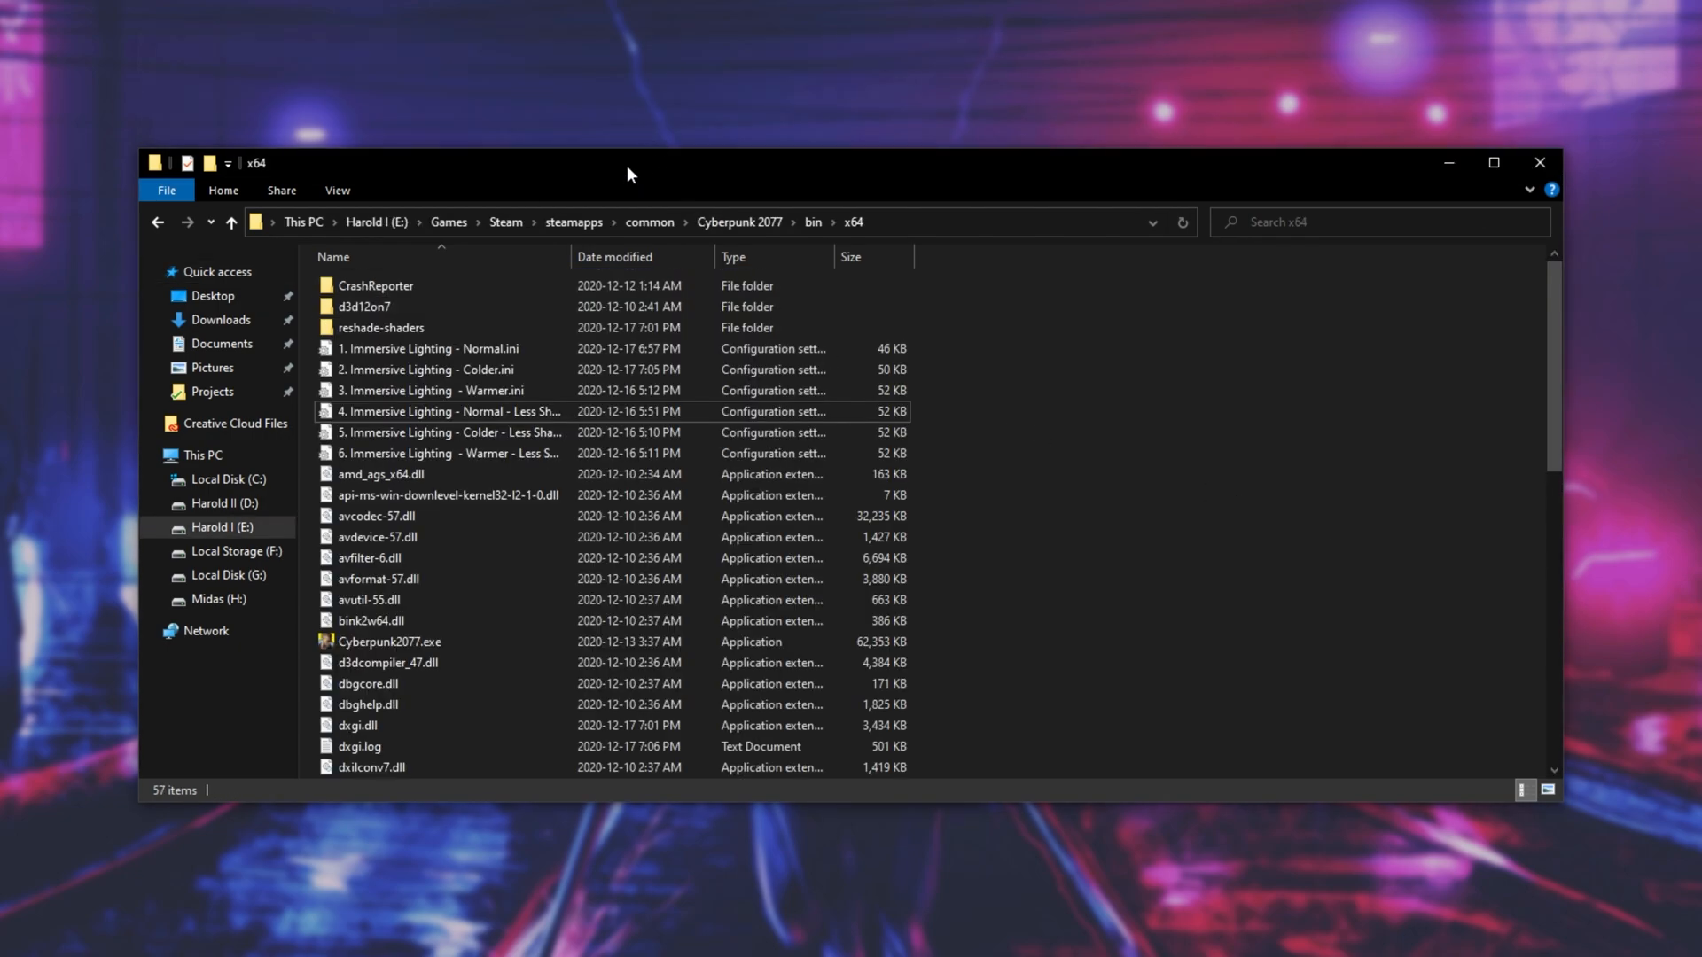
left_click_drag(626, 165, 1009, 172)
left_click_drag(454, 303, 1538, 434)
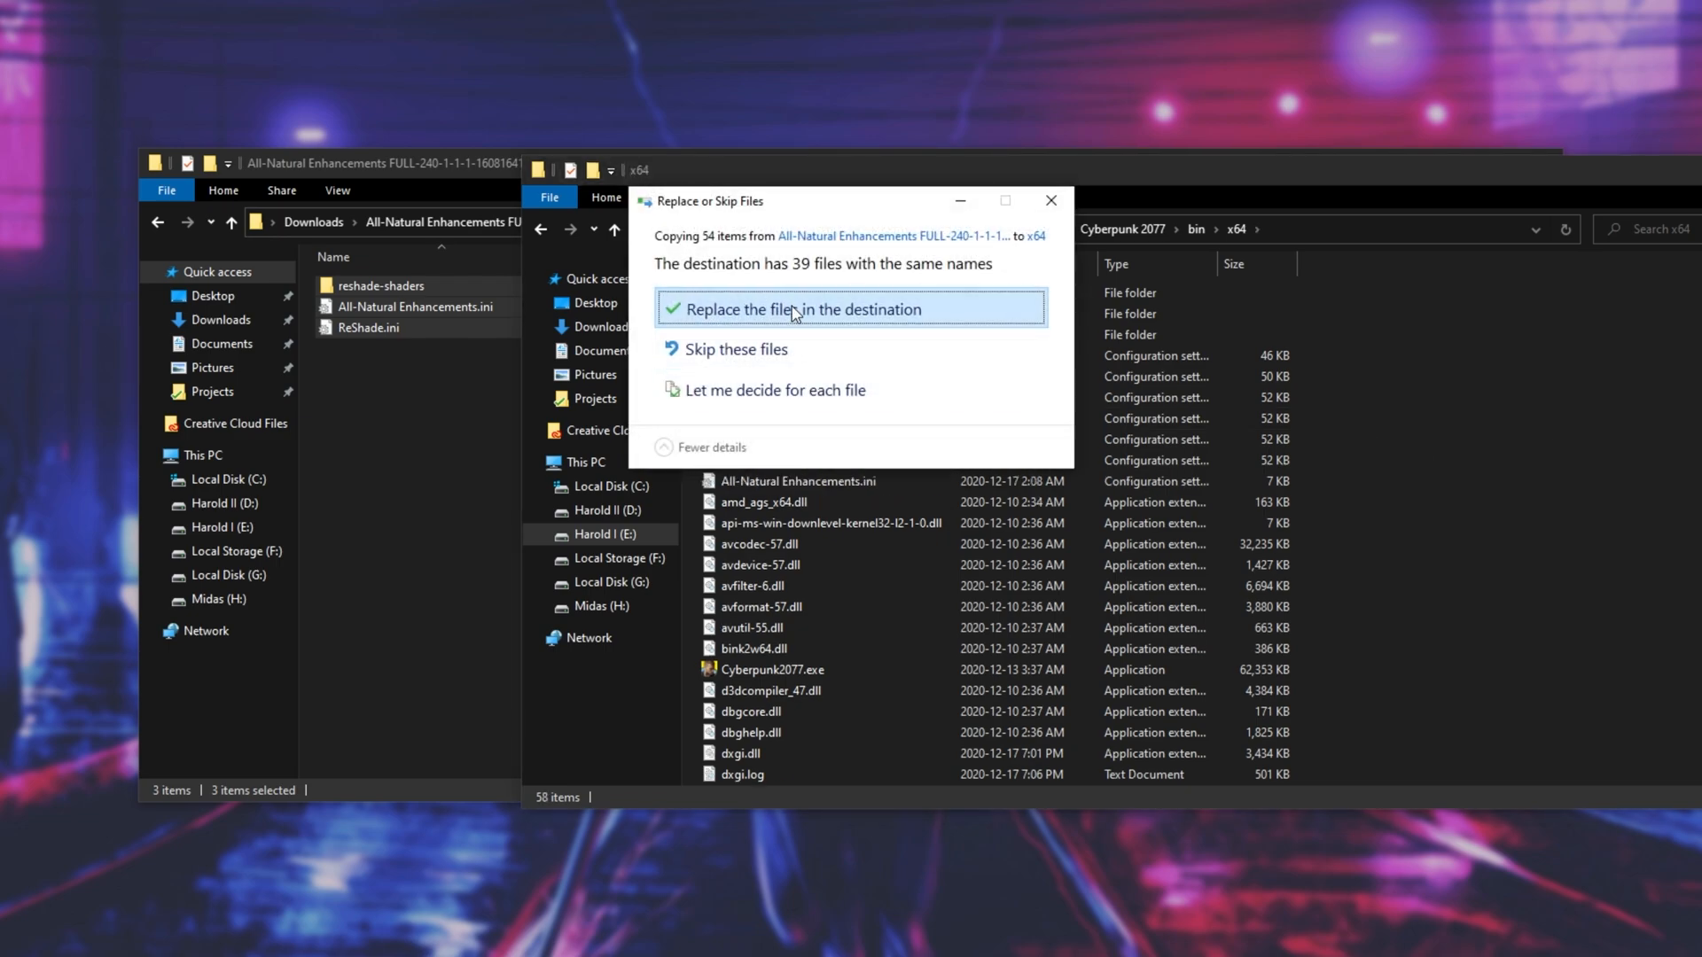
left_click(794, 310)
left_click_drag(1303, 184, 912, 204)
left_click(929, 164)
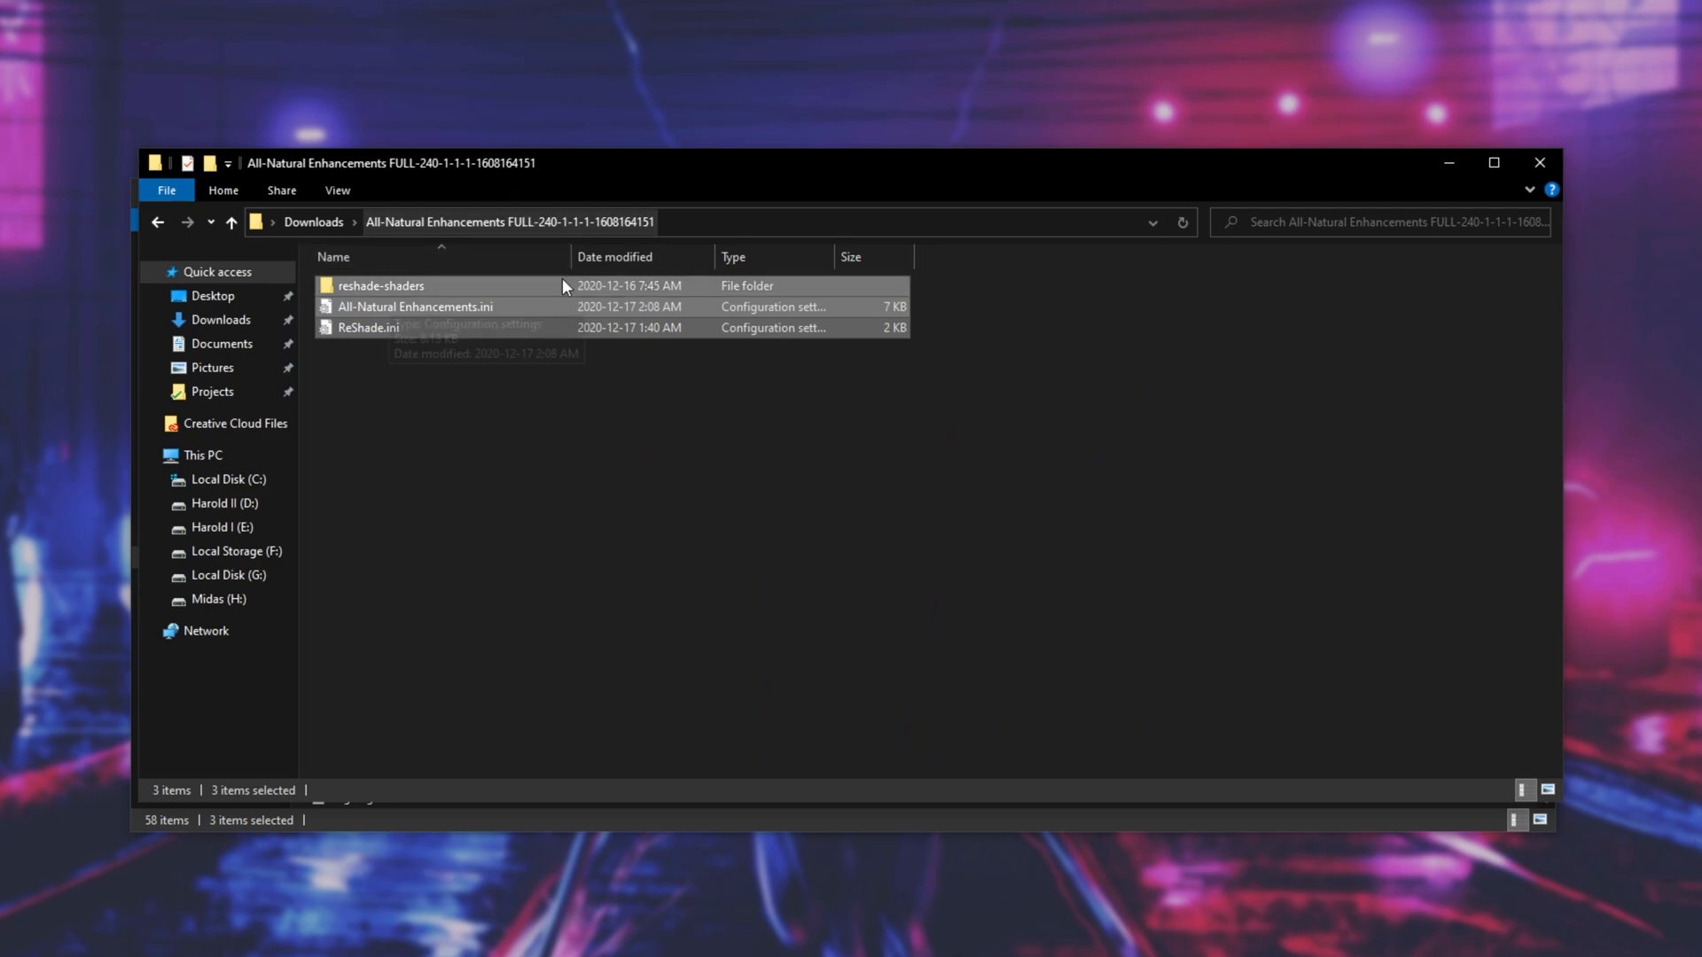
- Launch Cyberpunk2077.exe from the x64 folder and skip through the intro into the game
left_click(609, 823)
double_click(492, 689)
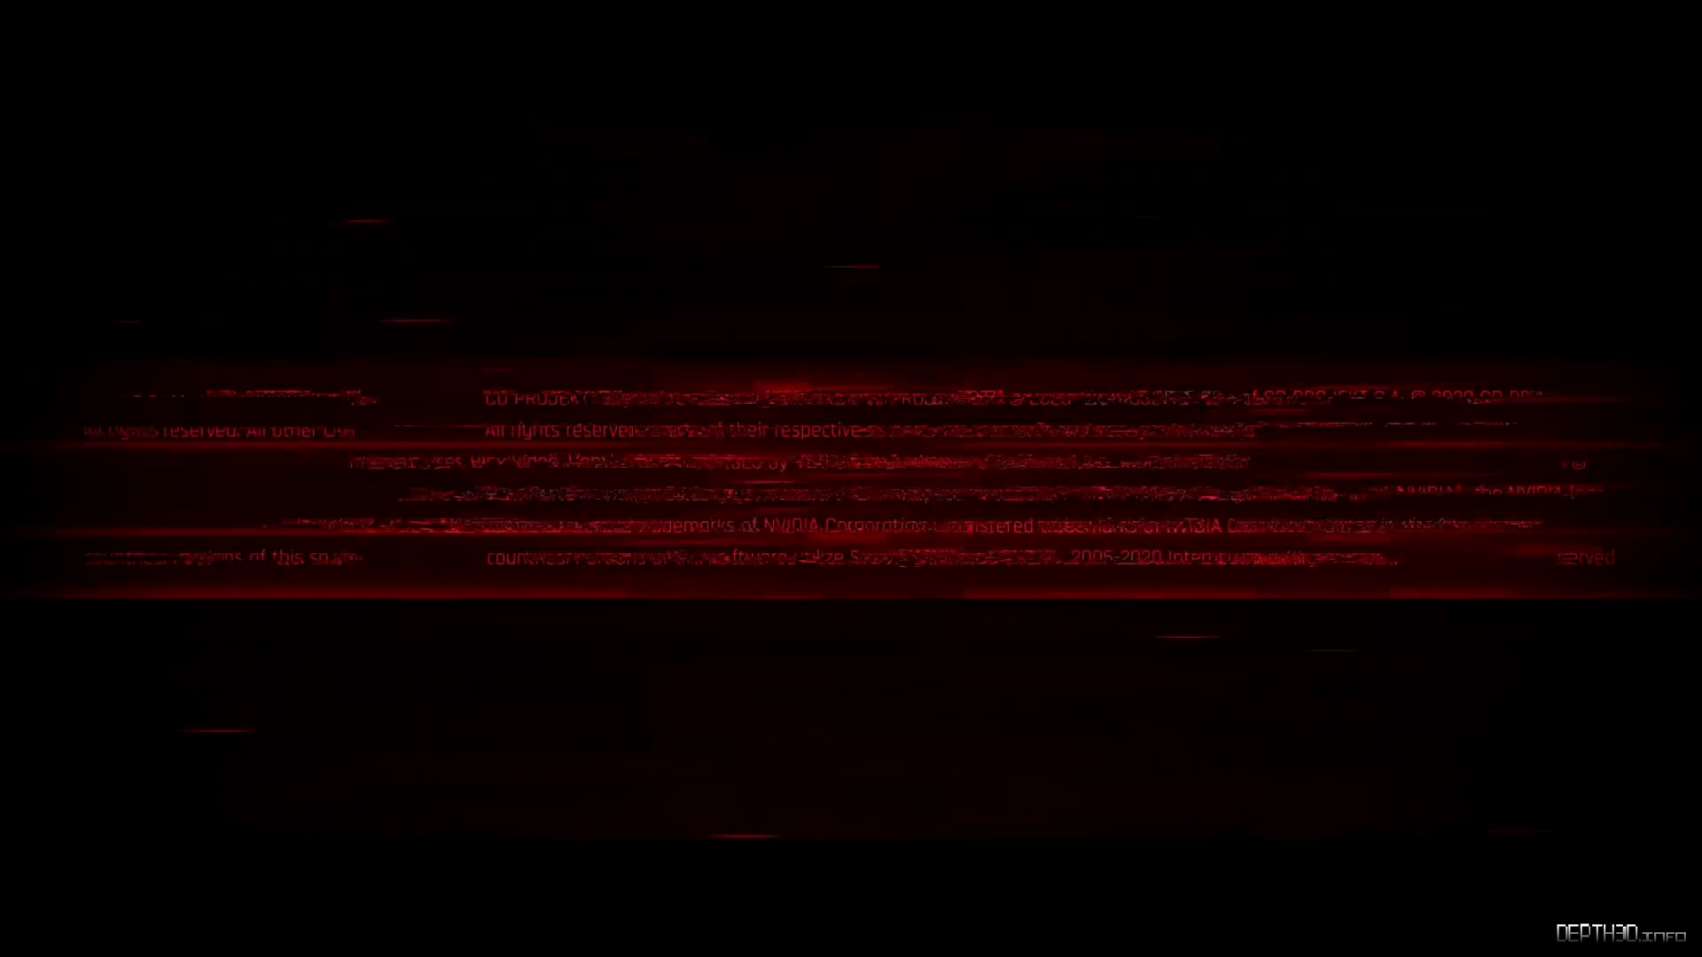
key("Home")
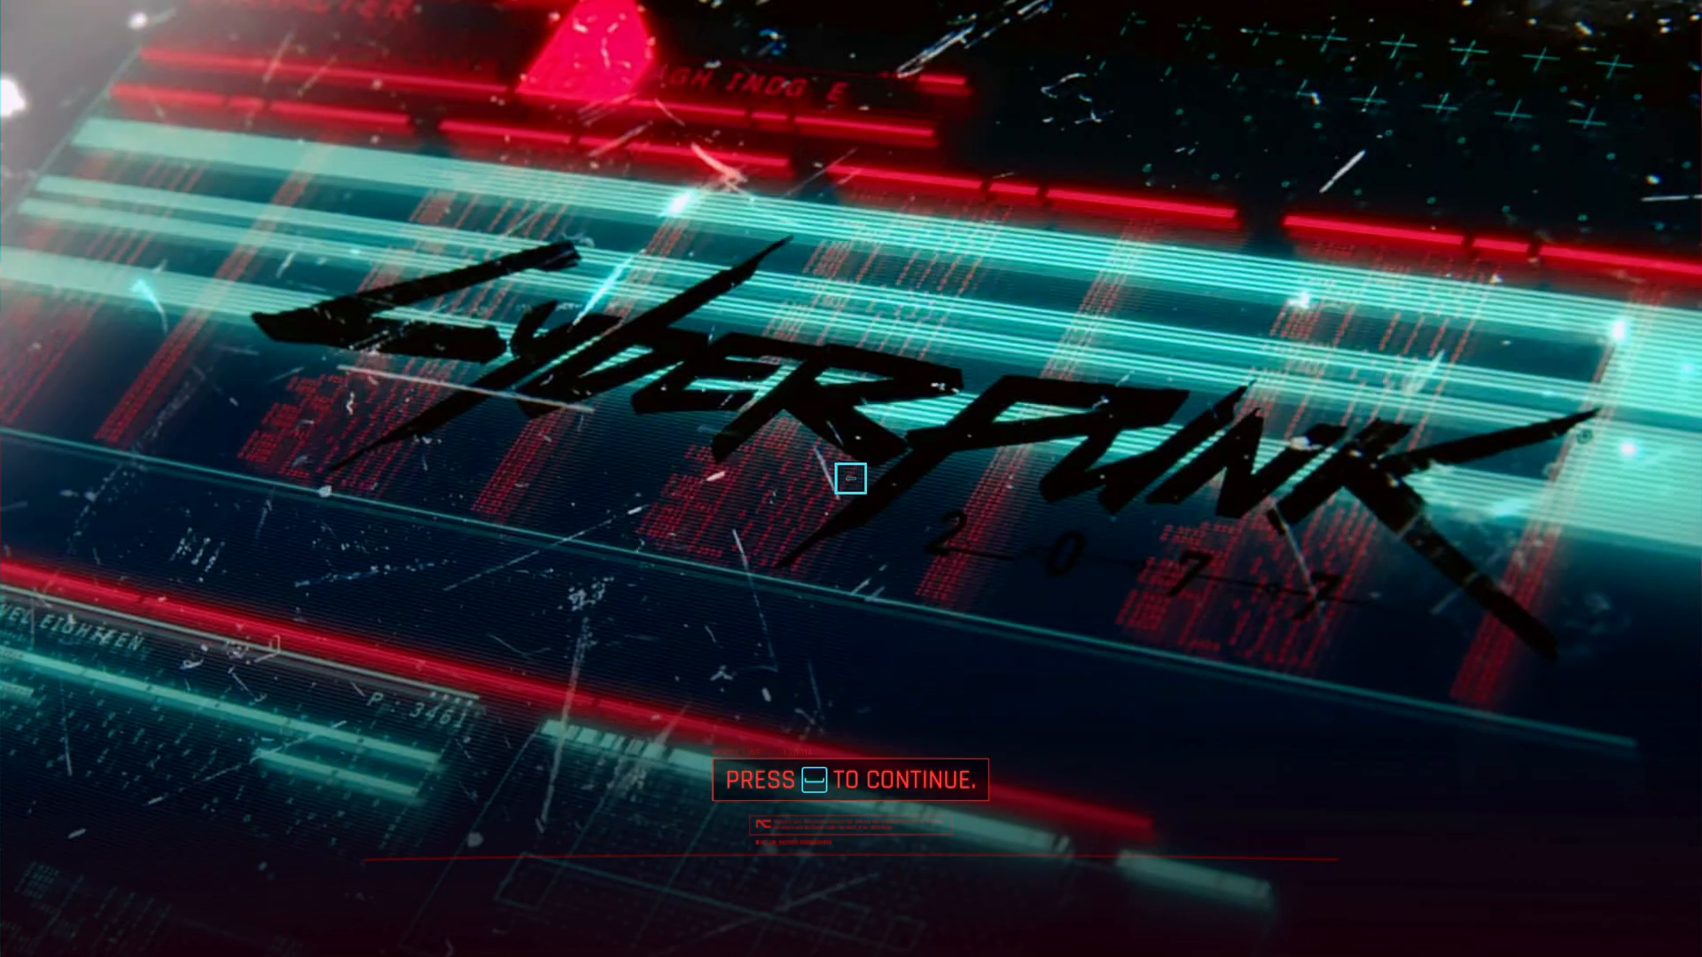
key("space")
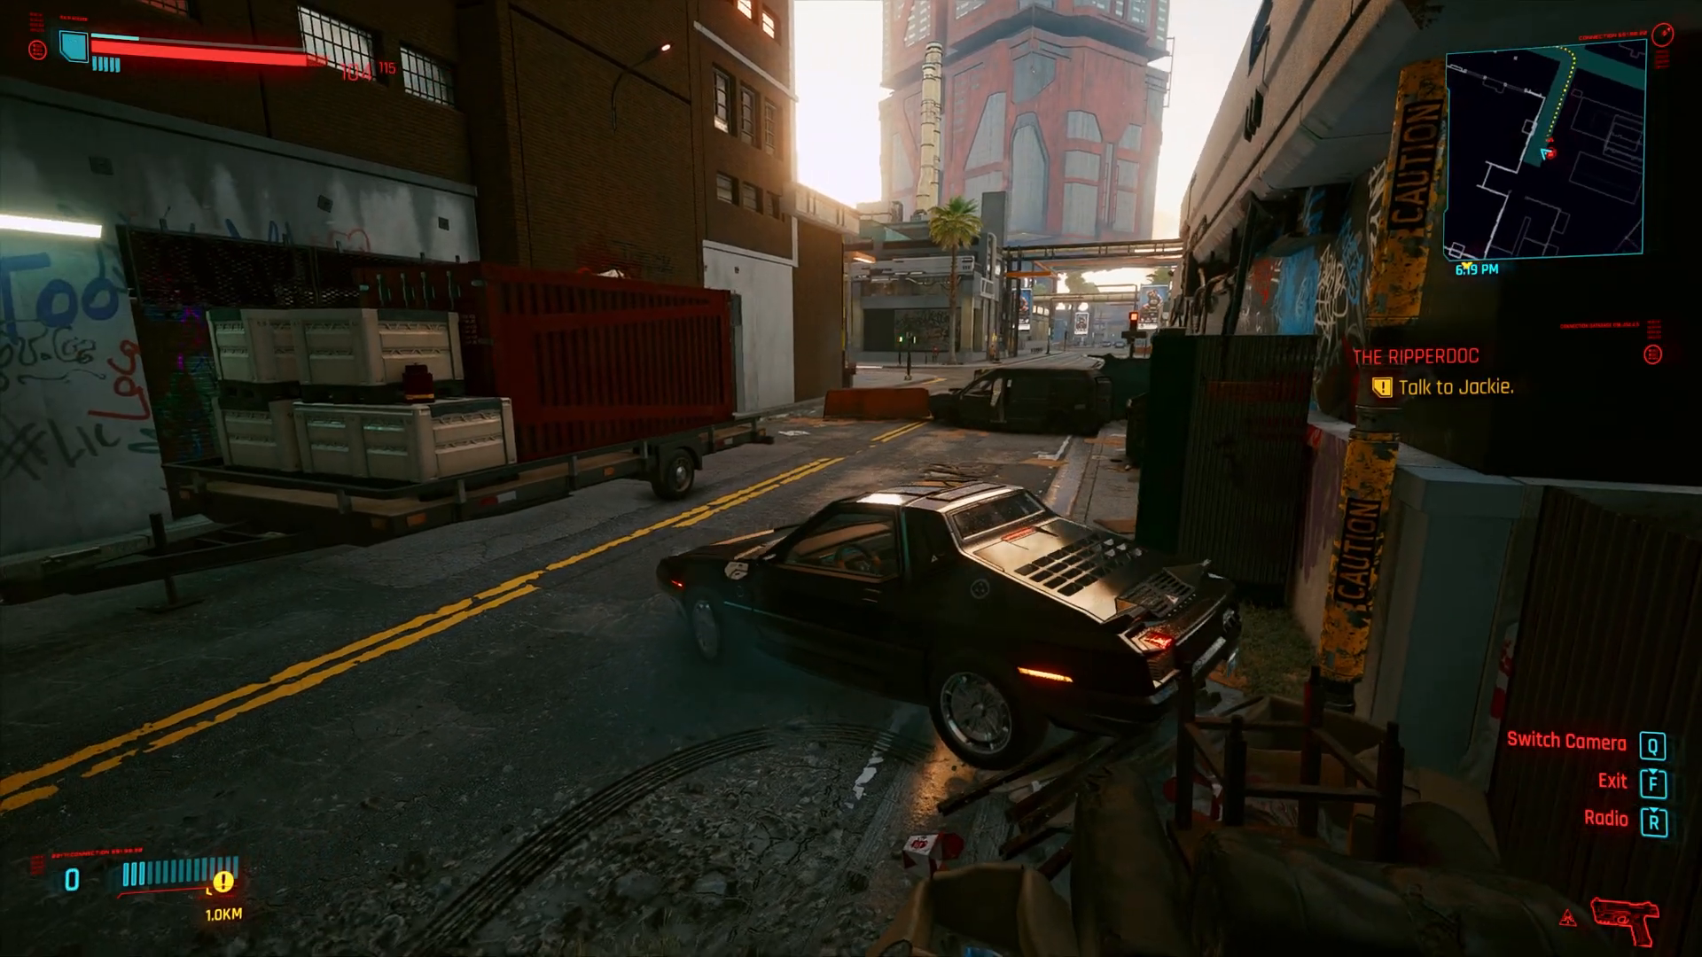
- Drive the car up the alley past the wrecked van toward the intersection to view the game's new look
key("w")
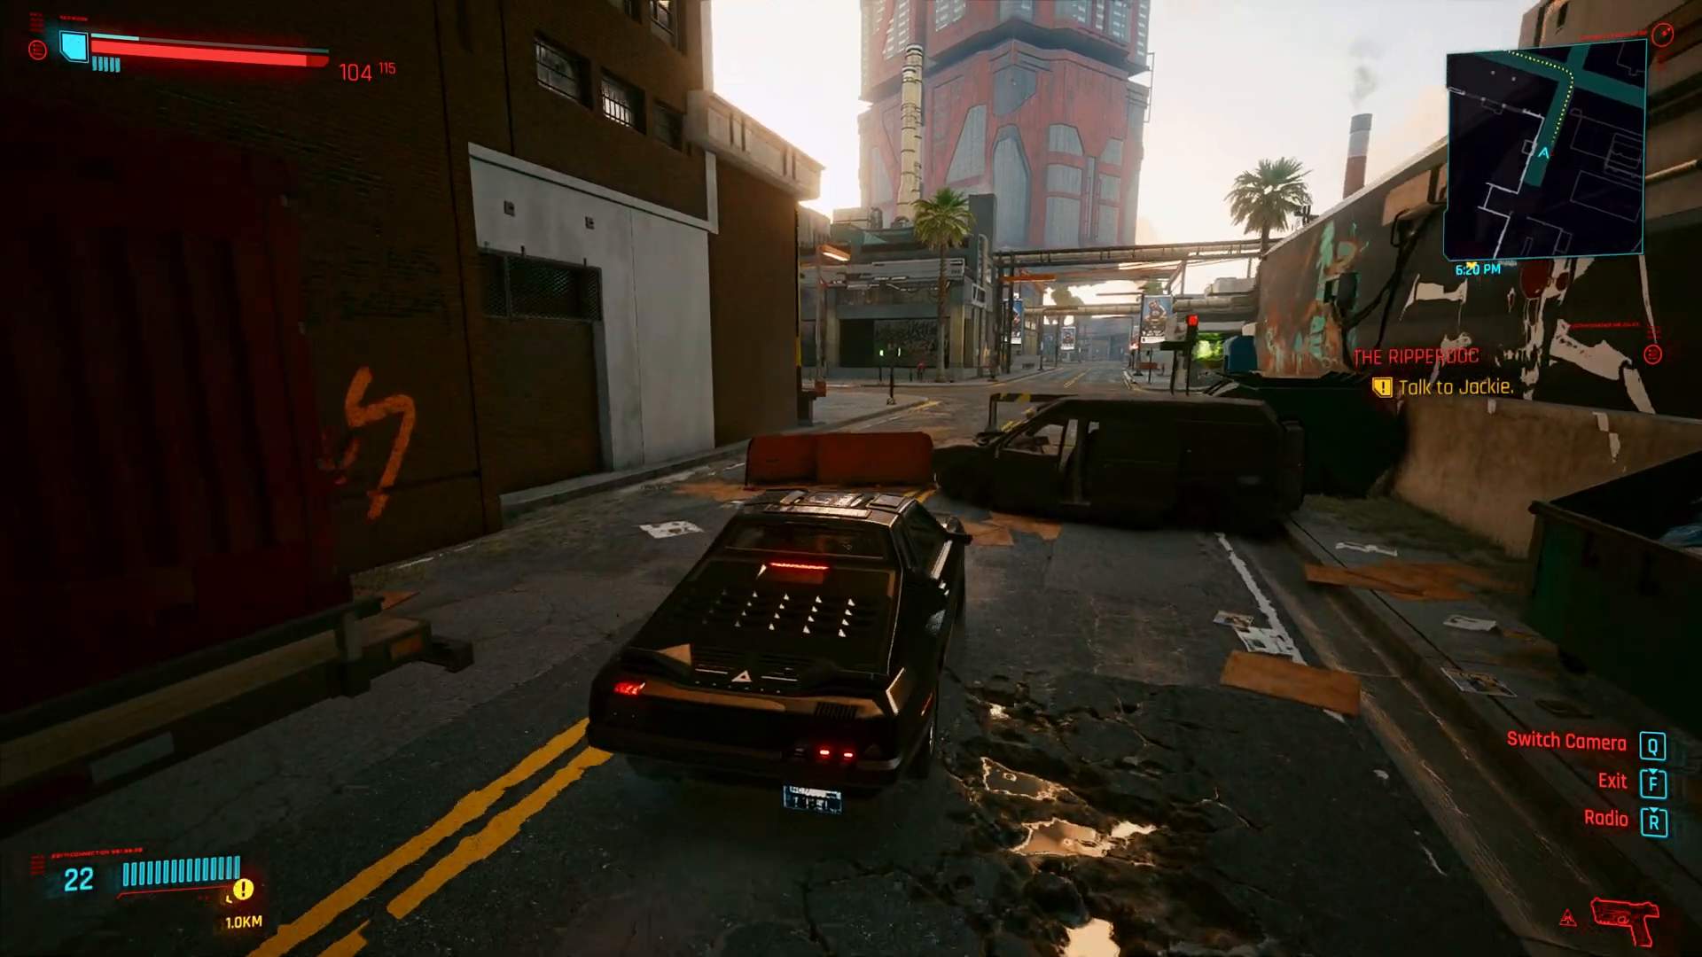
key("s")
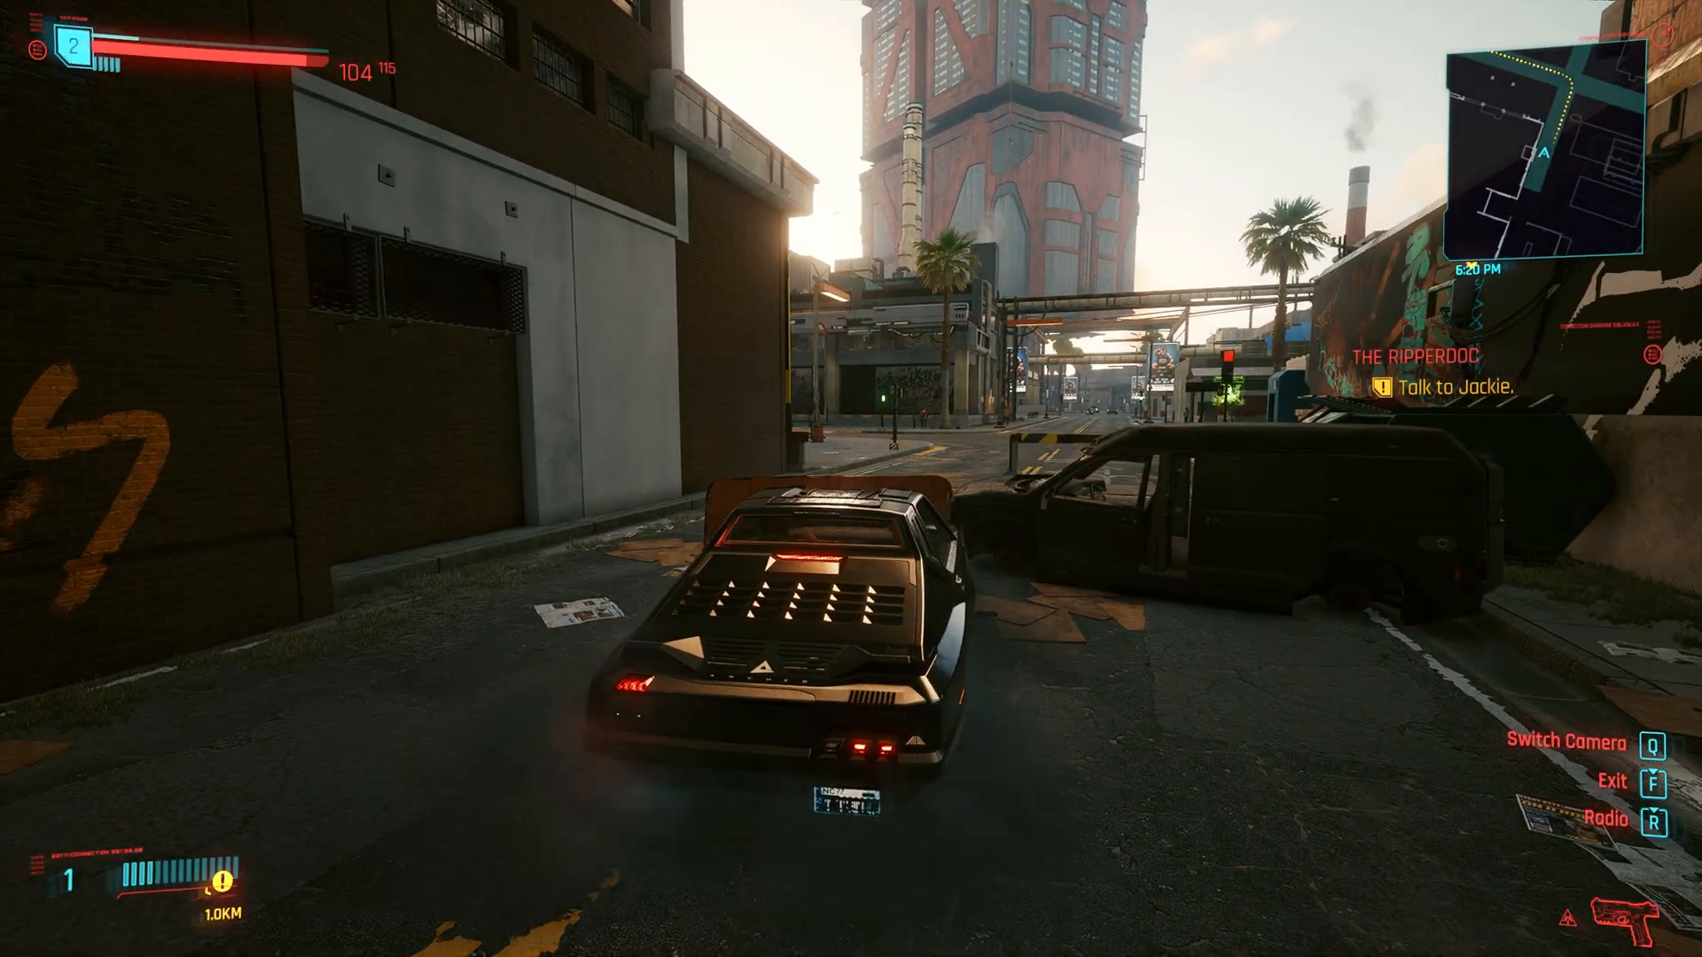
key("w")
key("d")
key("a")
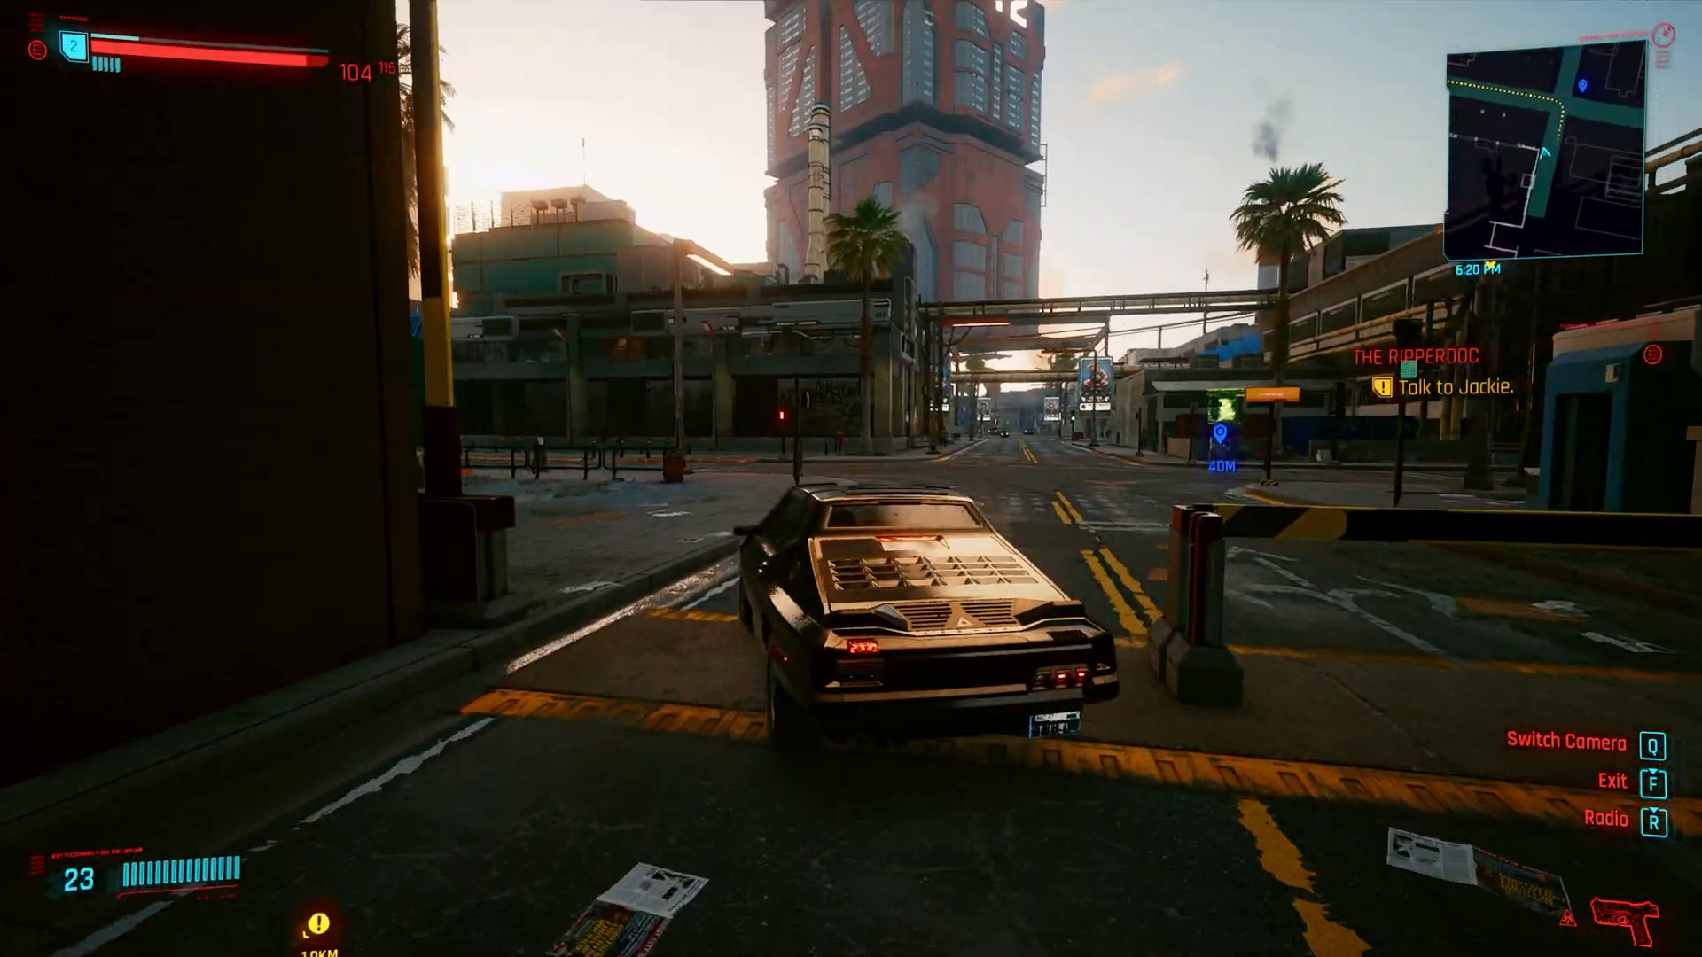
- Stop the car at the intersection, get out and open the ReShade overlay
key("s")
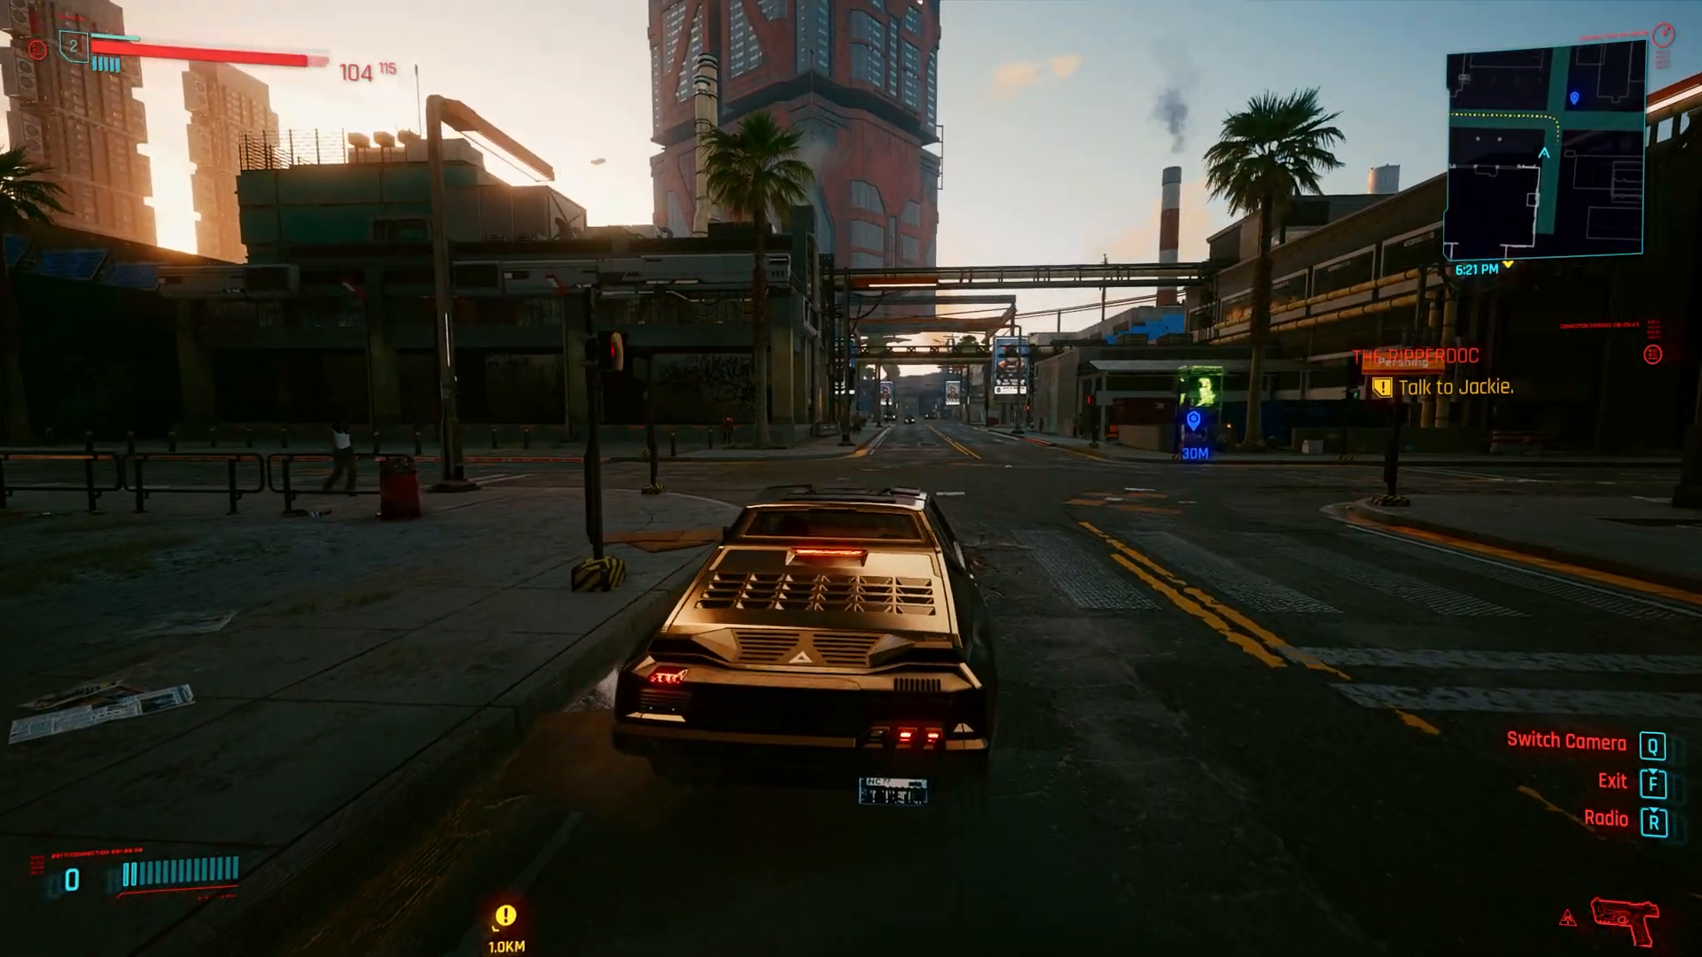
key("f")
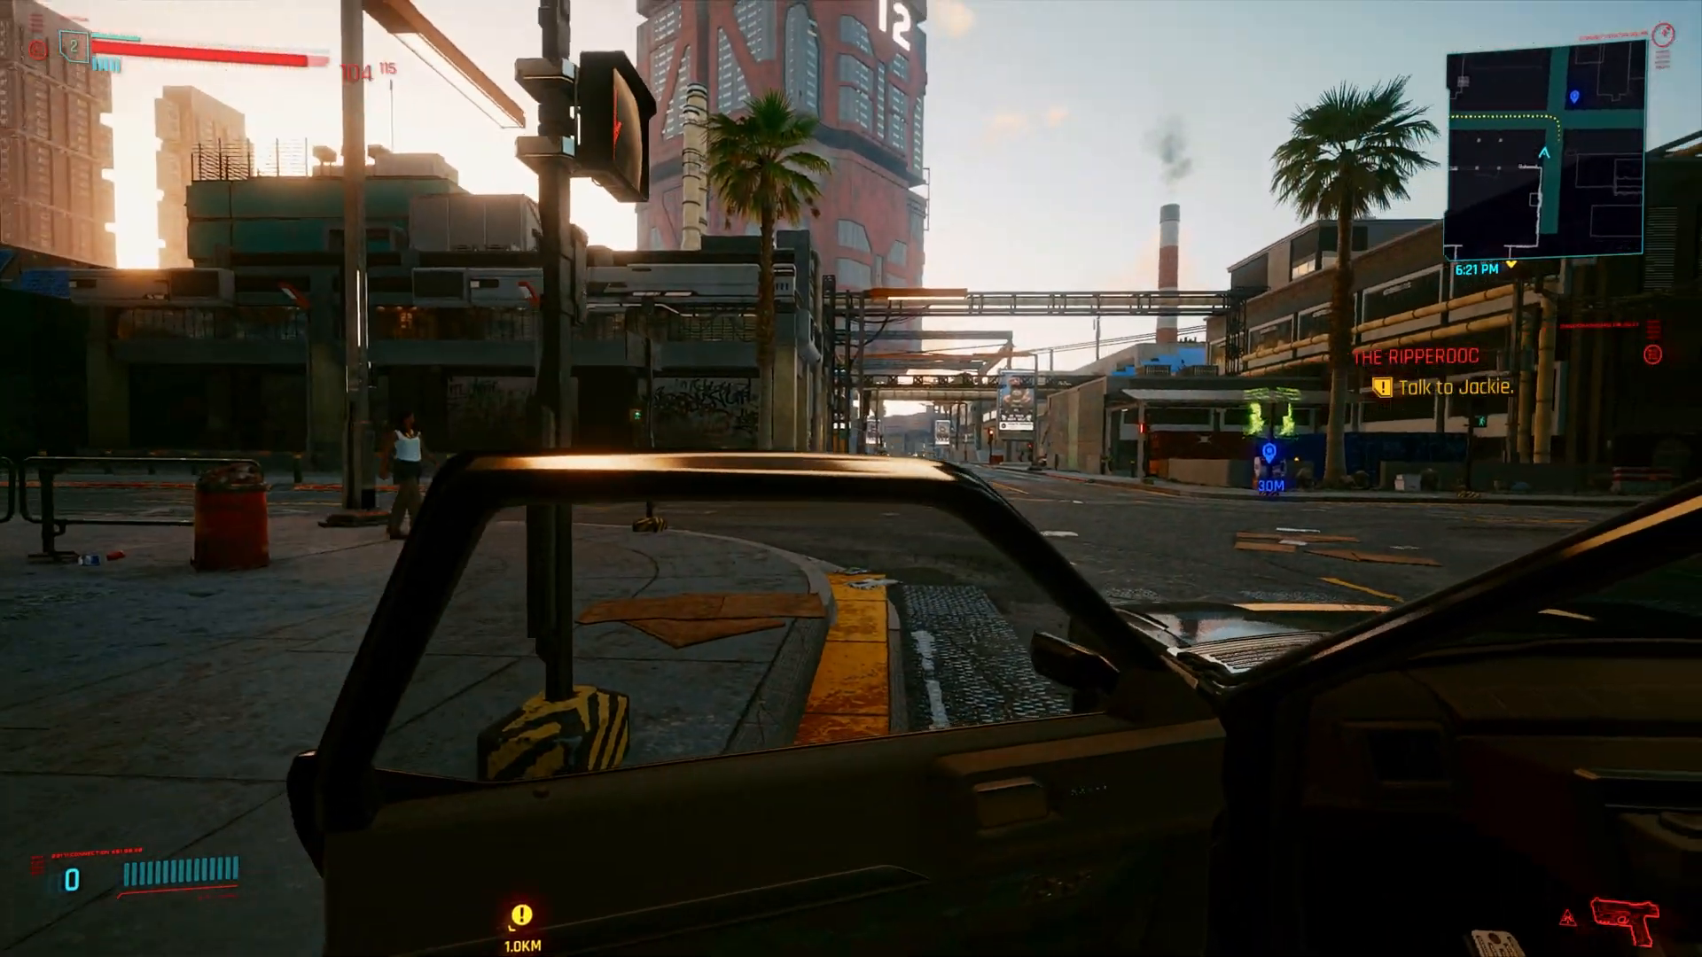
key("Home")
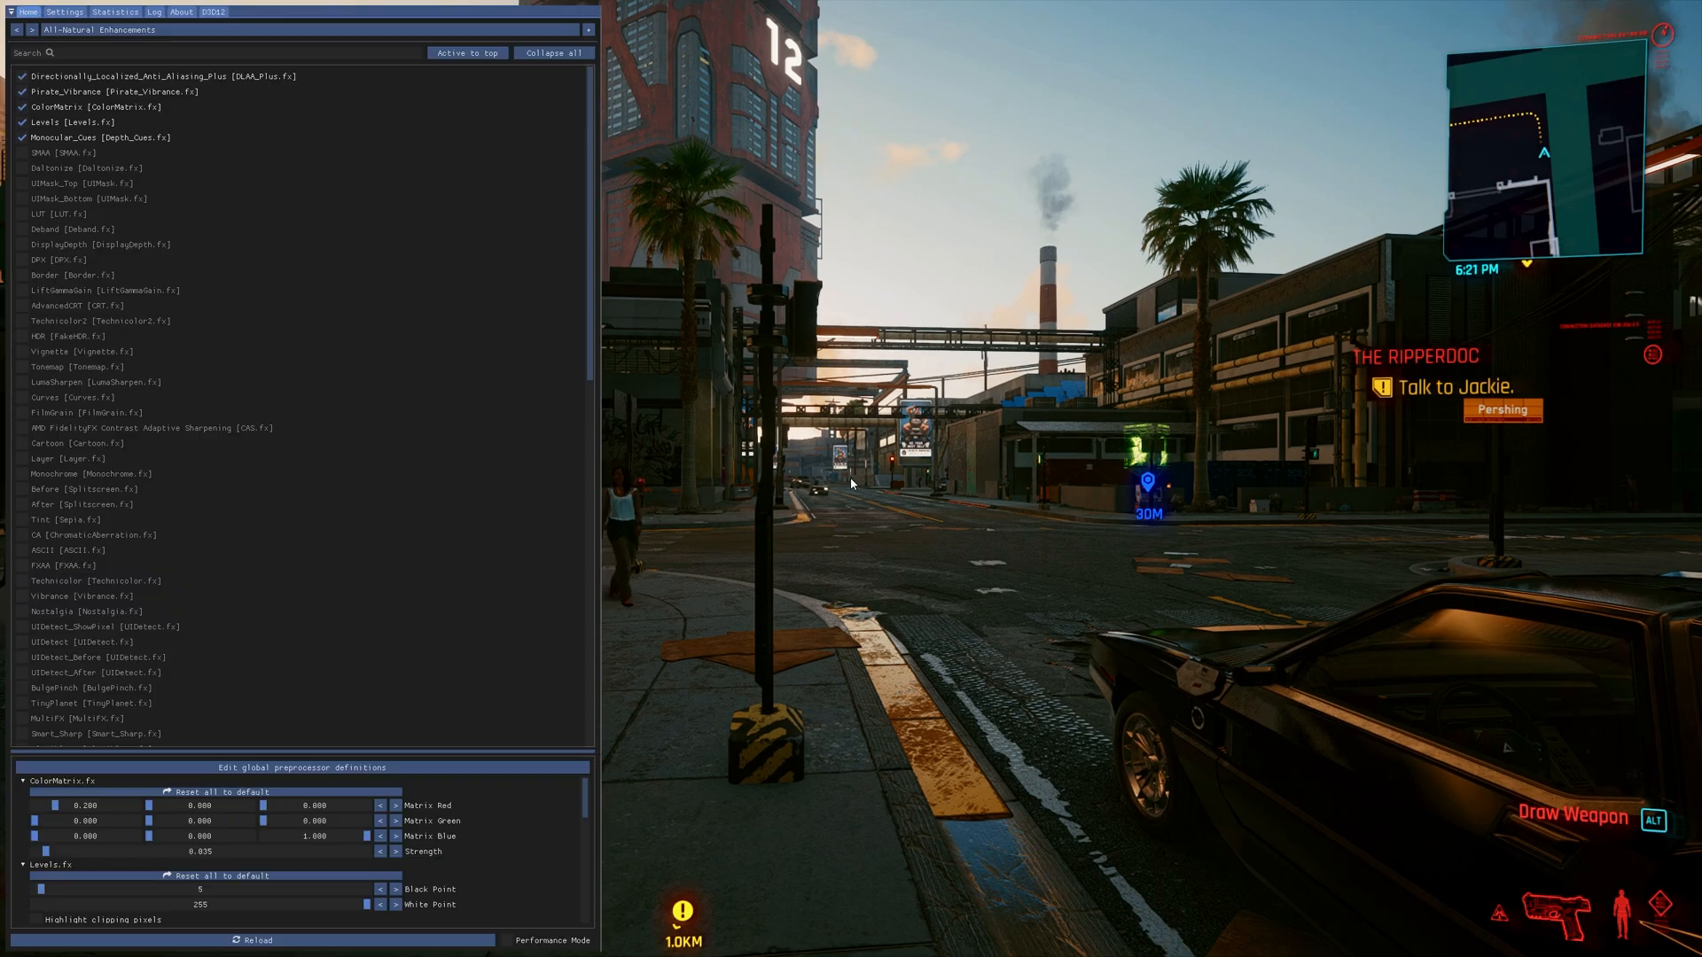
- Preview the NormalMap, ColorLab and CRT_Lottes effects in the overlay's effect list, switching each one back off
scroll(250, 466, "down", 6)
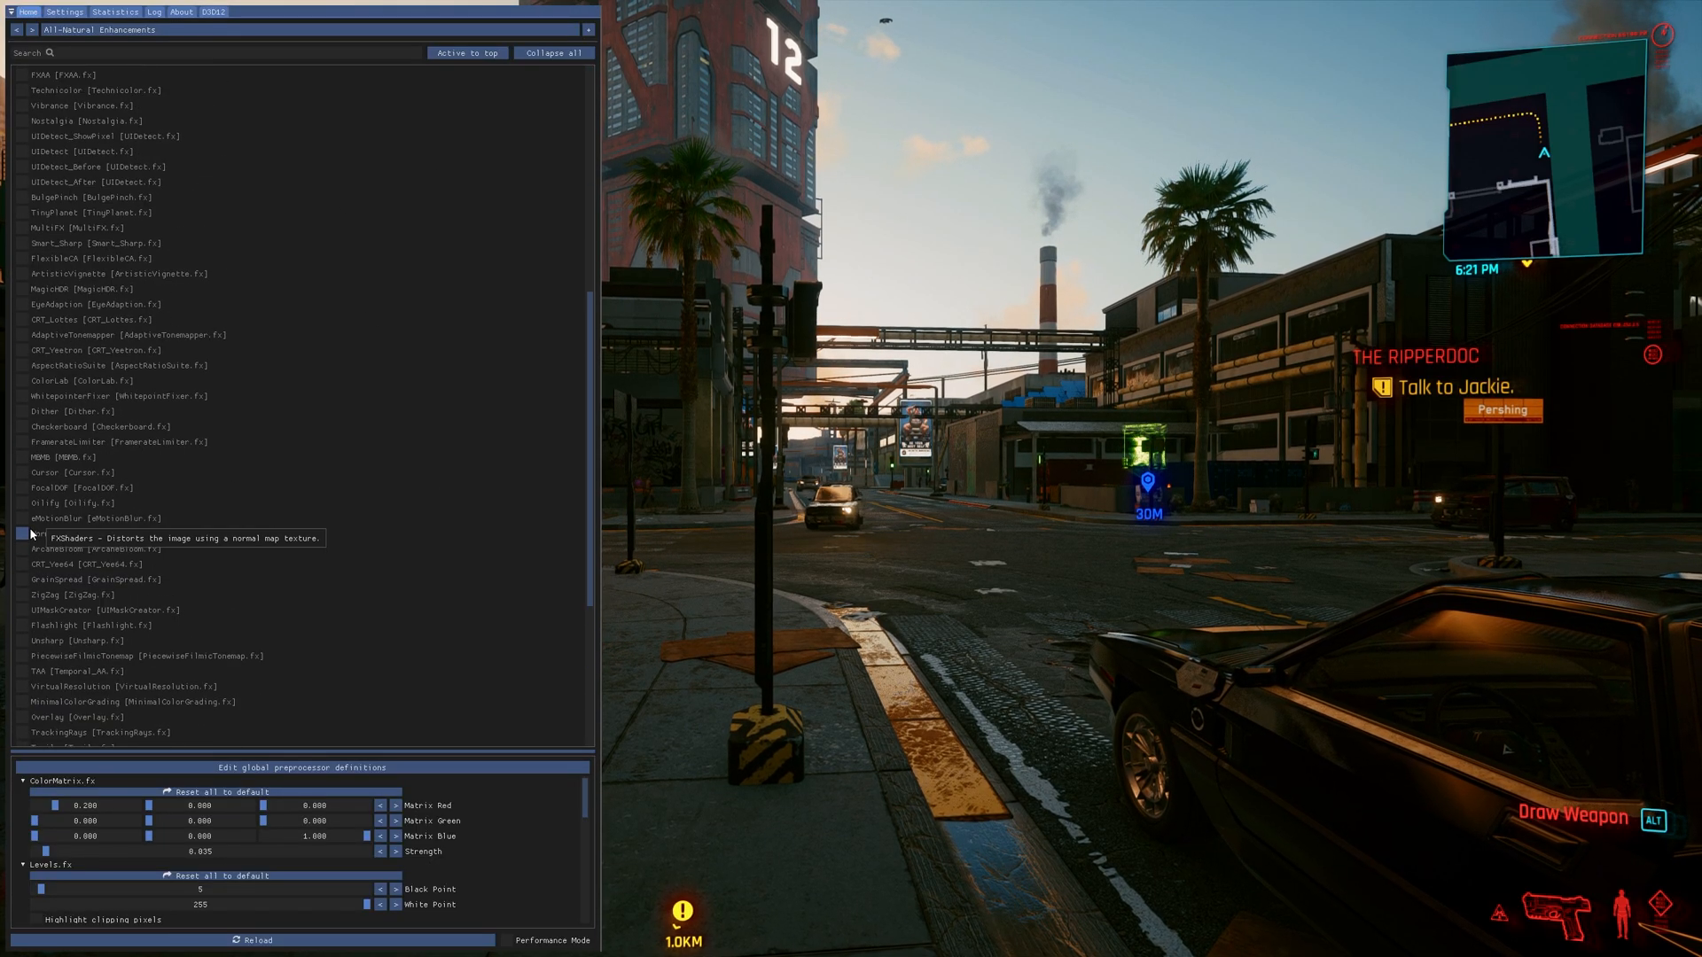
left_click(22, 537)
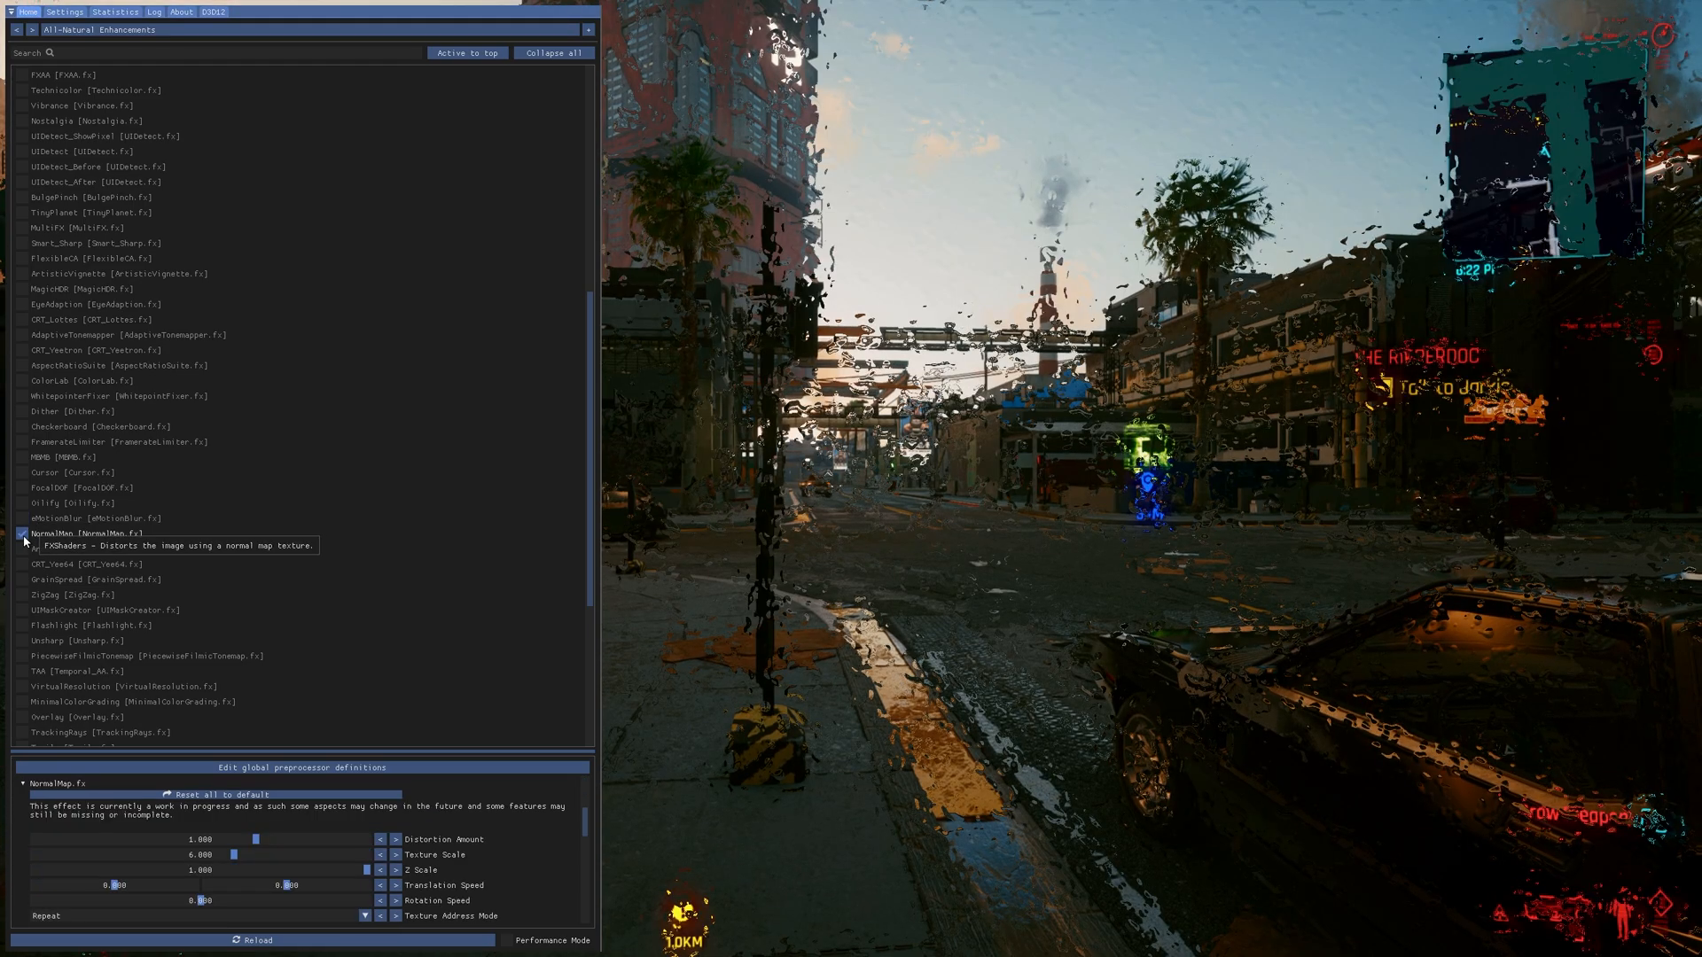
left_click(22, 536)
left_click(22, 381)
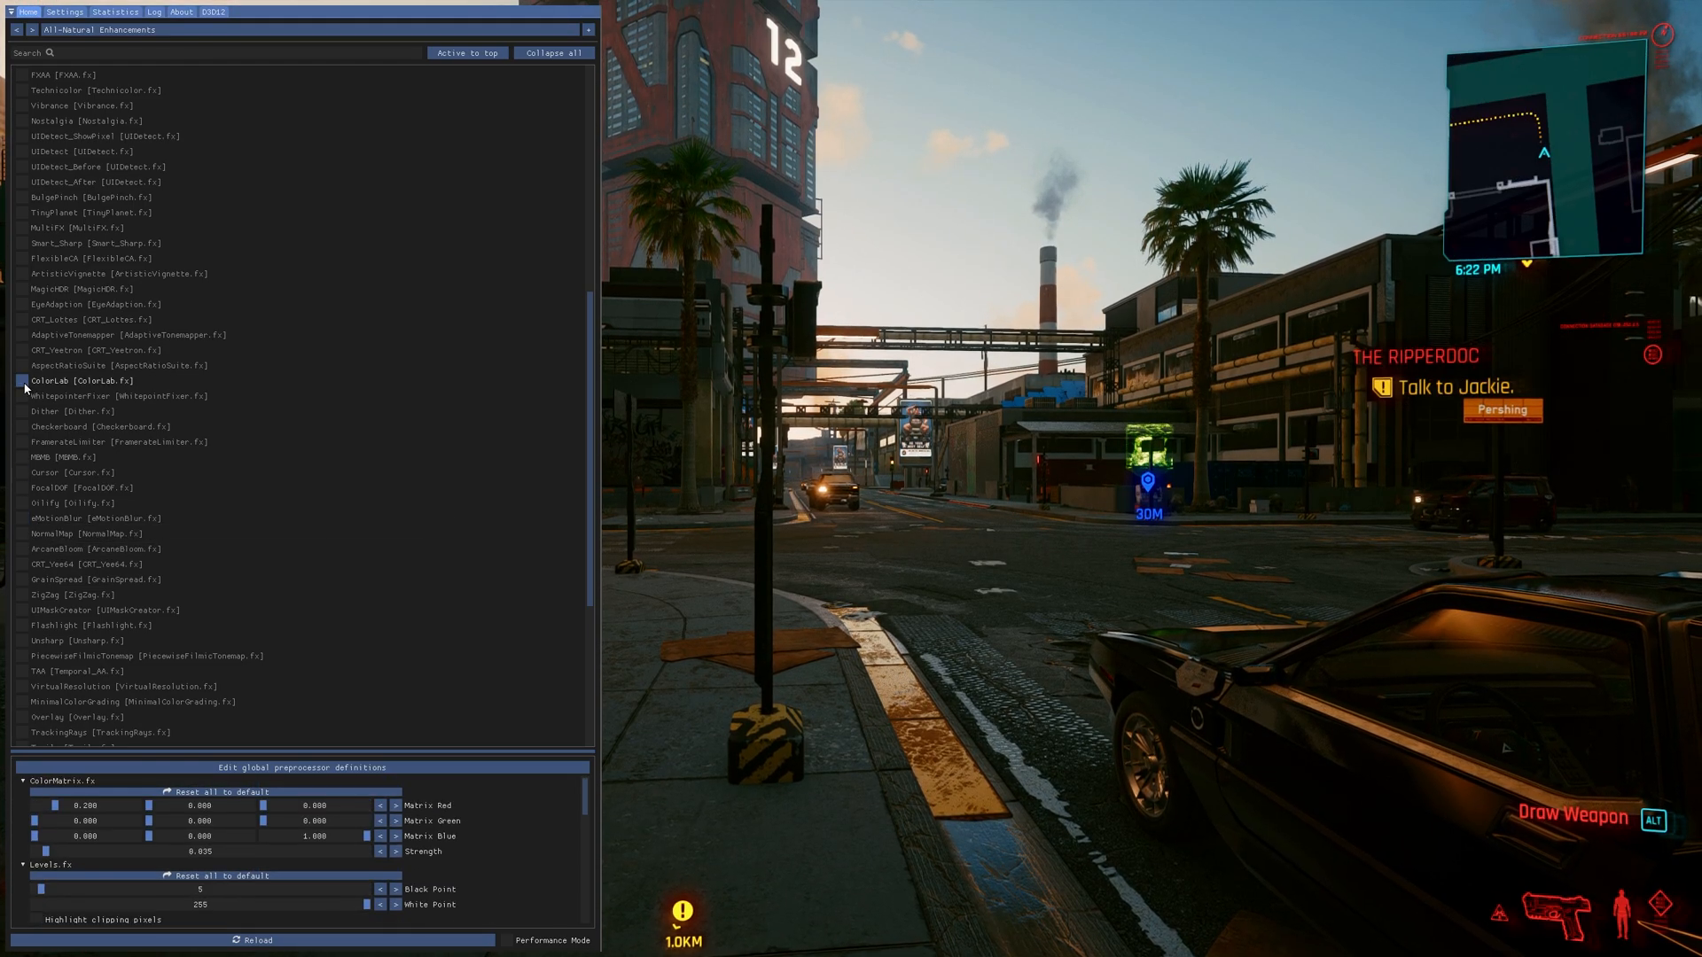
left_click(25, 319)
left_click(24, 320)
- Preview the Monochrome, FilmGrain and UIMask_Top effects one after another, switching each one back off
scroll(28, 258, "up", 5)
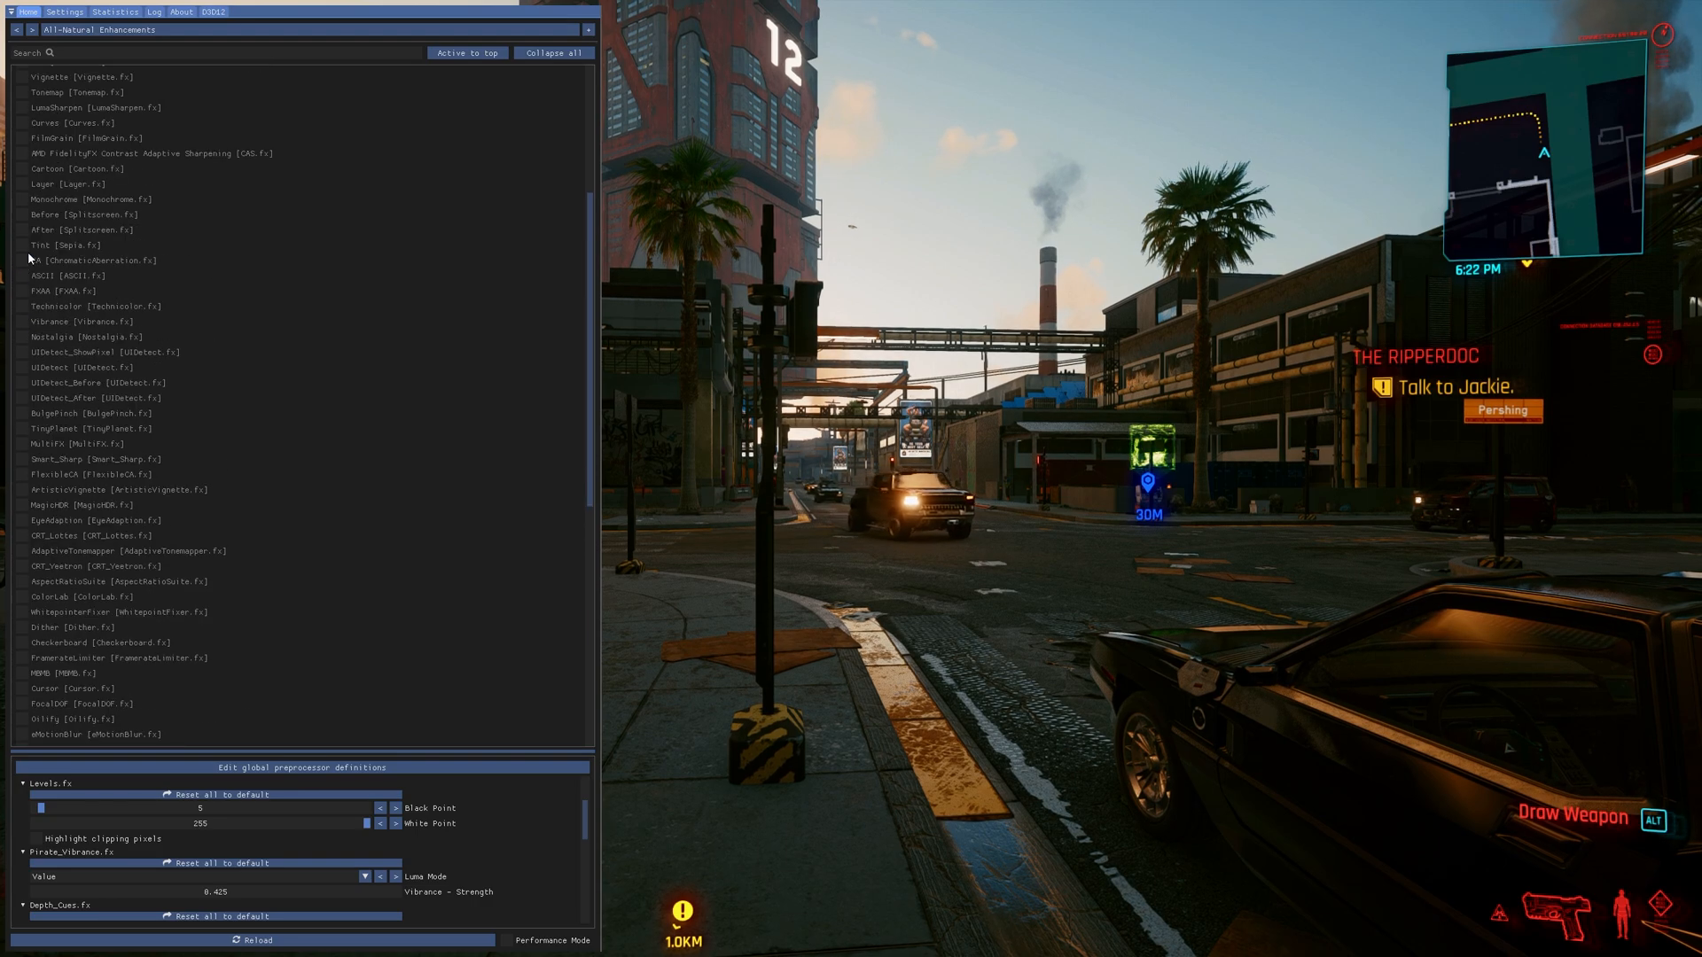
left_click(22, 199)
left_click(22, 200)
scroll(27, 212, "up", 3)
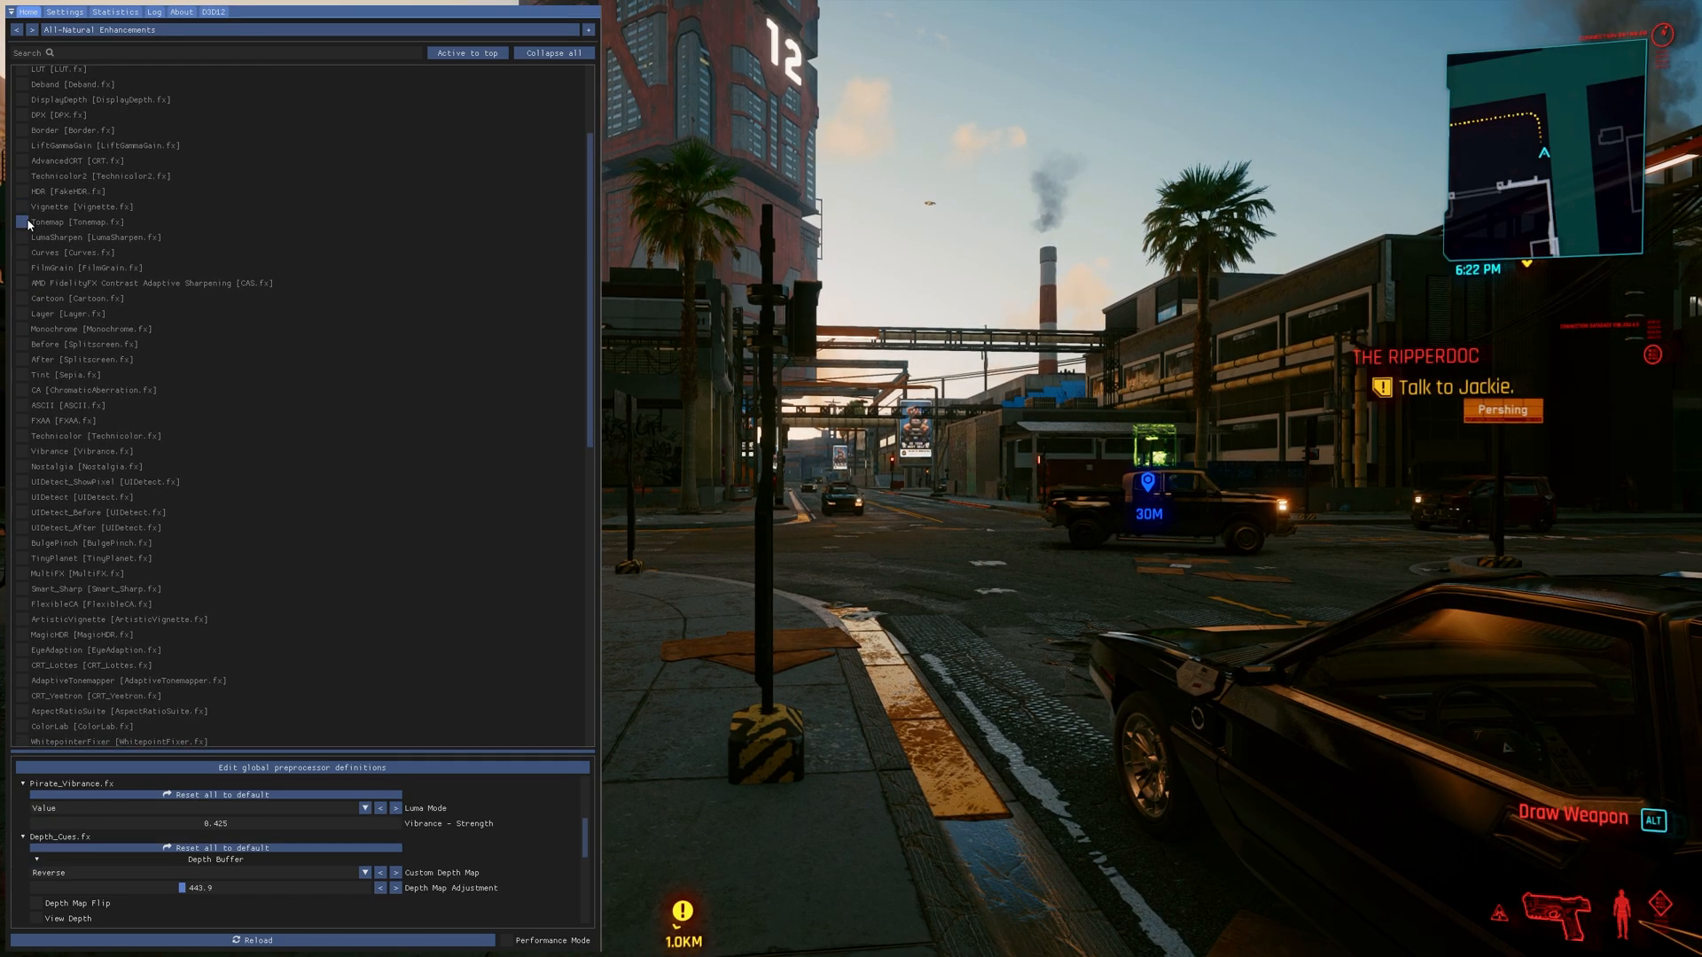
left_click(25, 267)
left_click(26, 266)
scroll(24, 212, "up", 3)
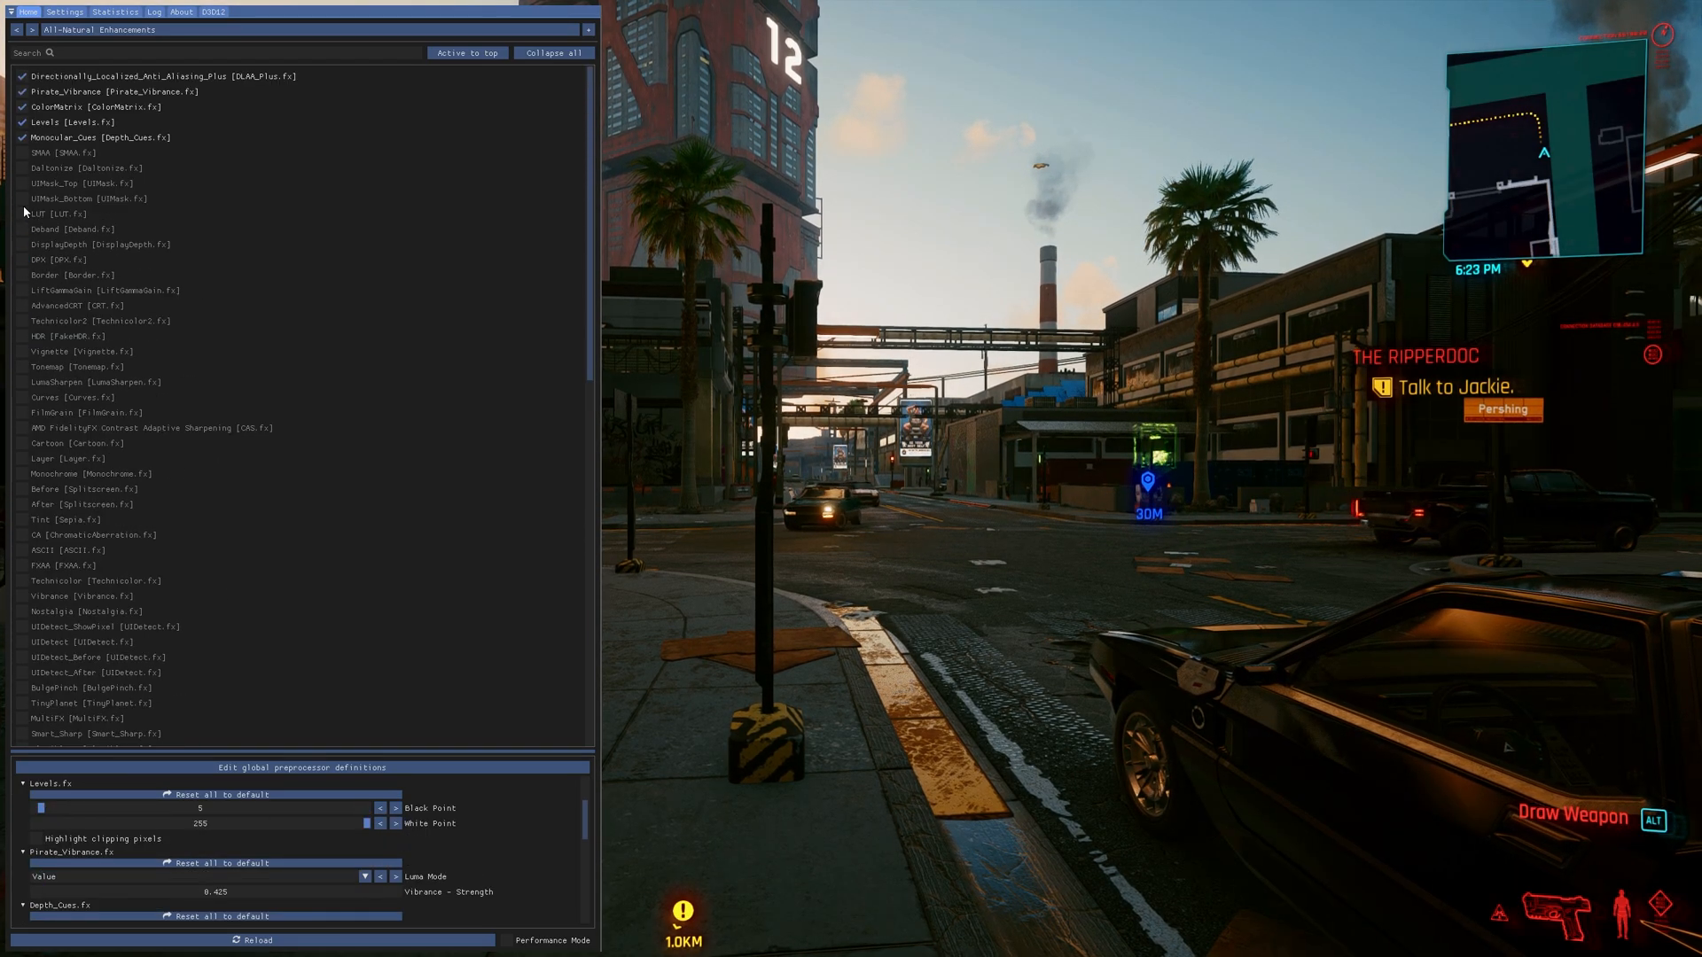
left_click(21, 185)
left_click(23, 198)
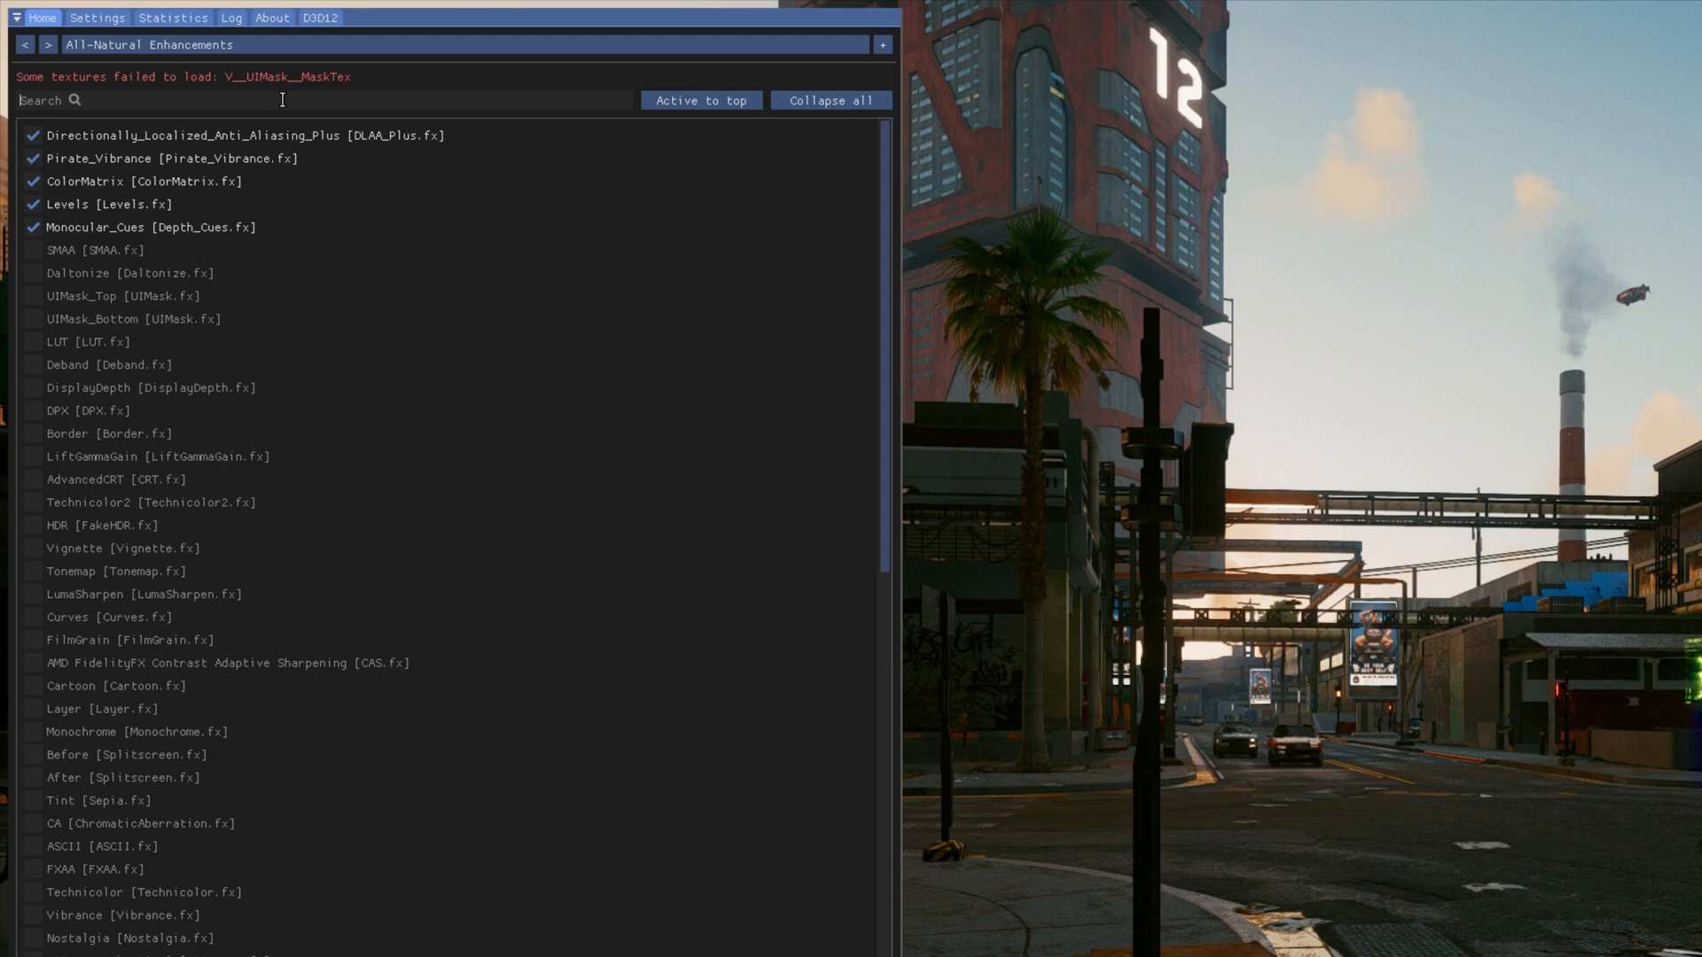
- Search the effect list for "lut", try the LUT effect and clear the search
left_click(187, 68)
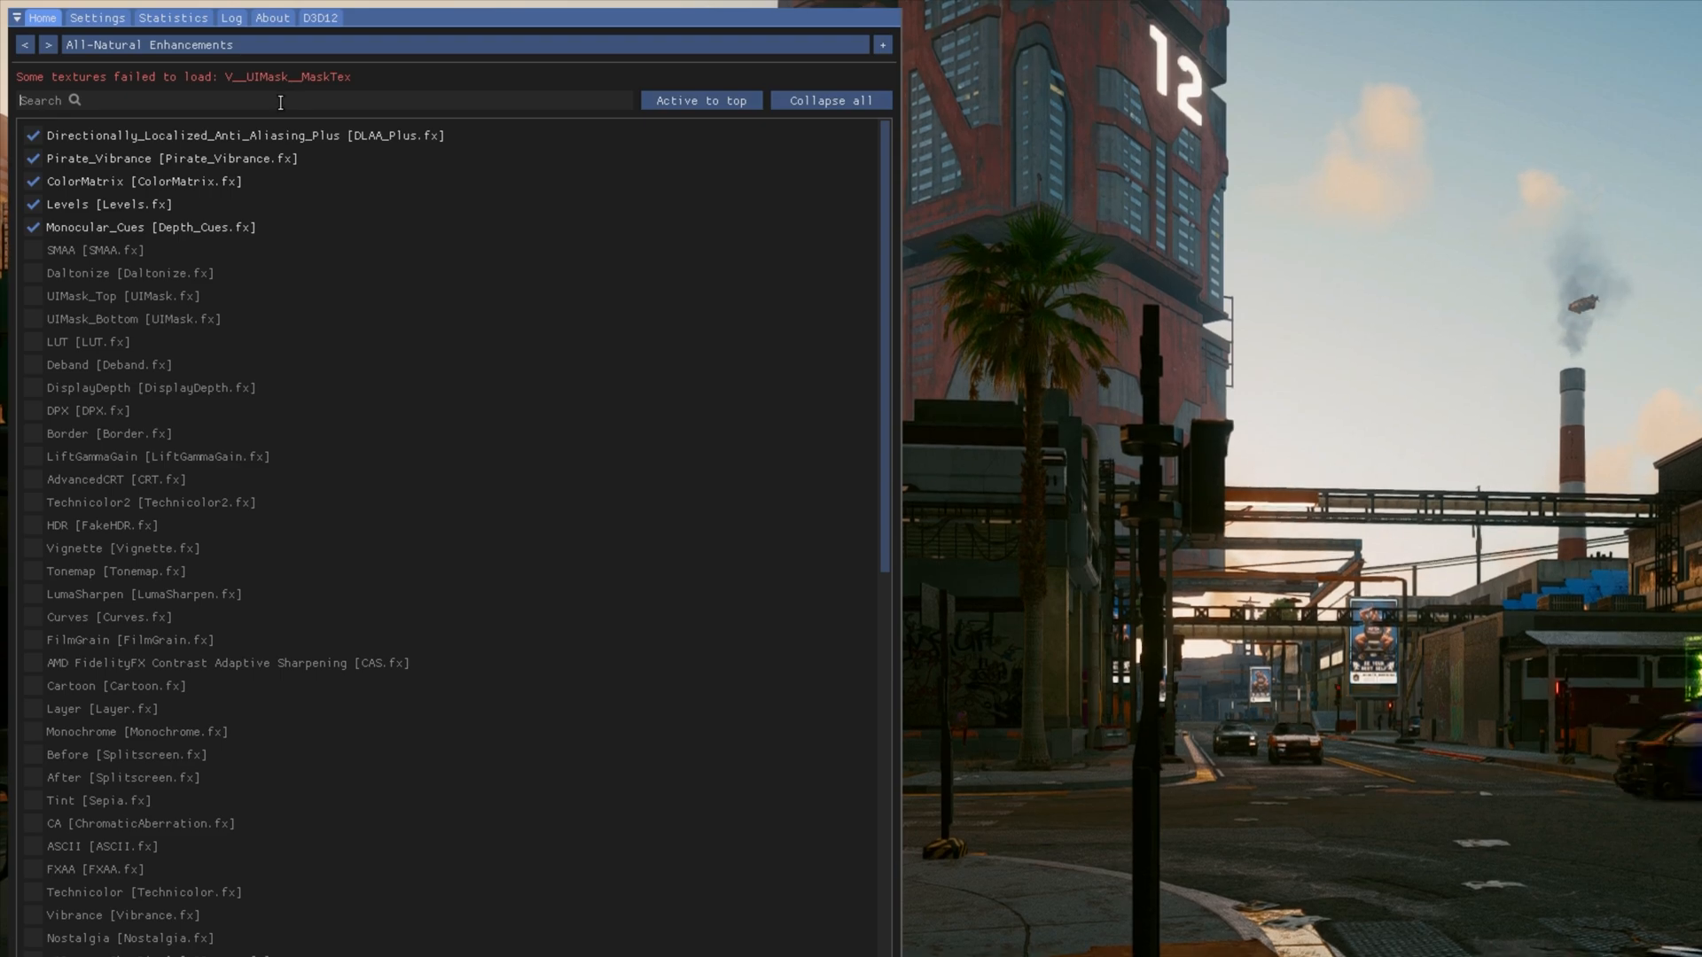
type("lut")
left_click(62, 136)
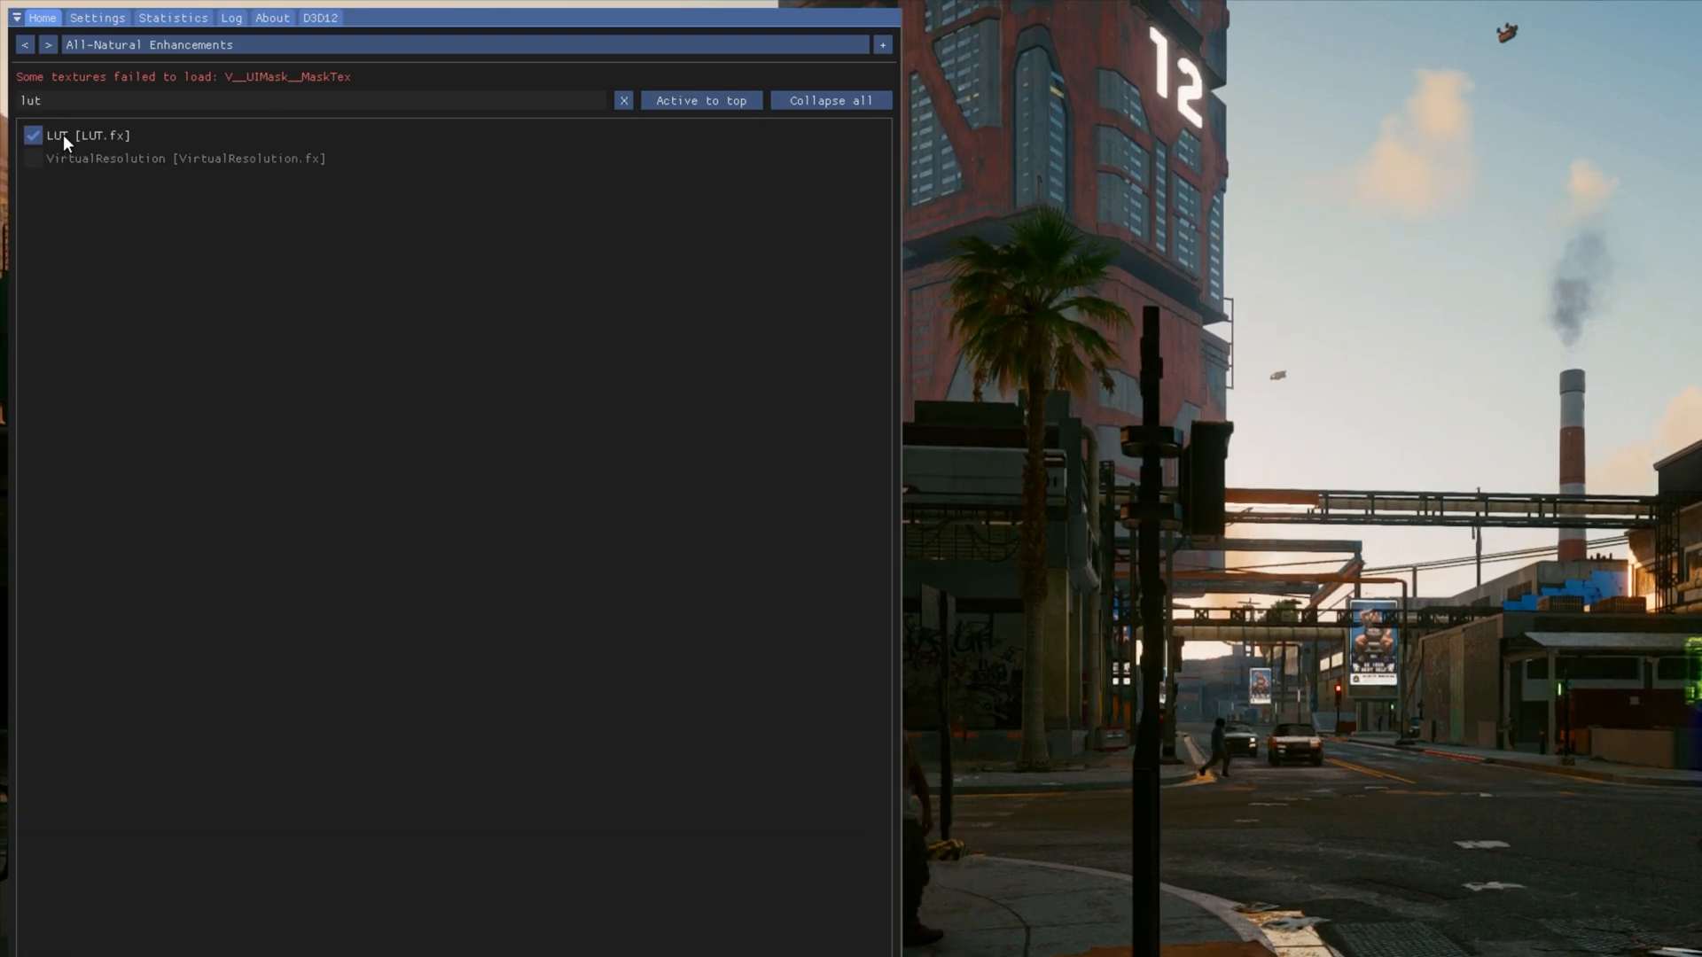
left_click(624, 100)
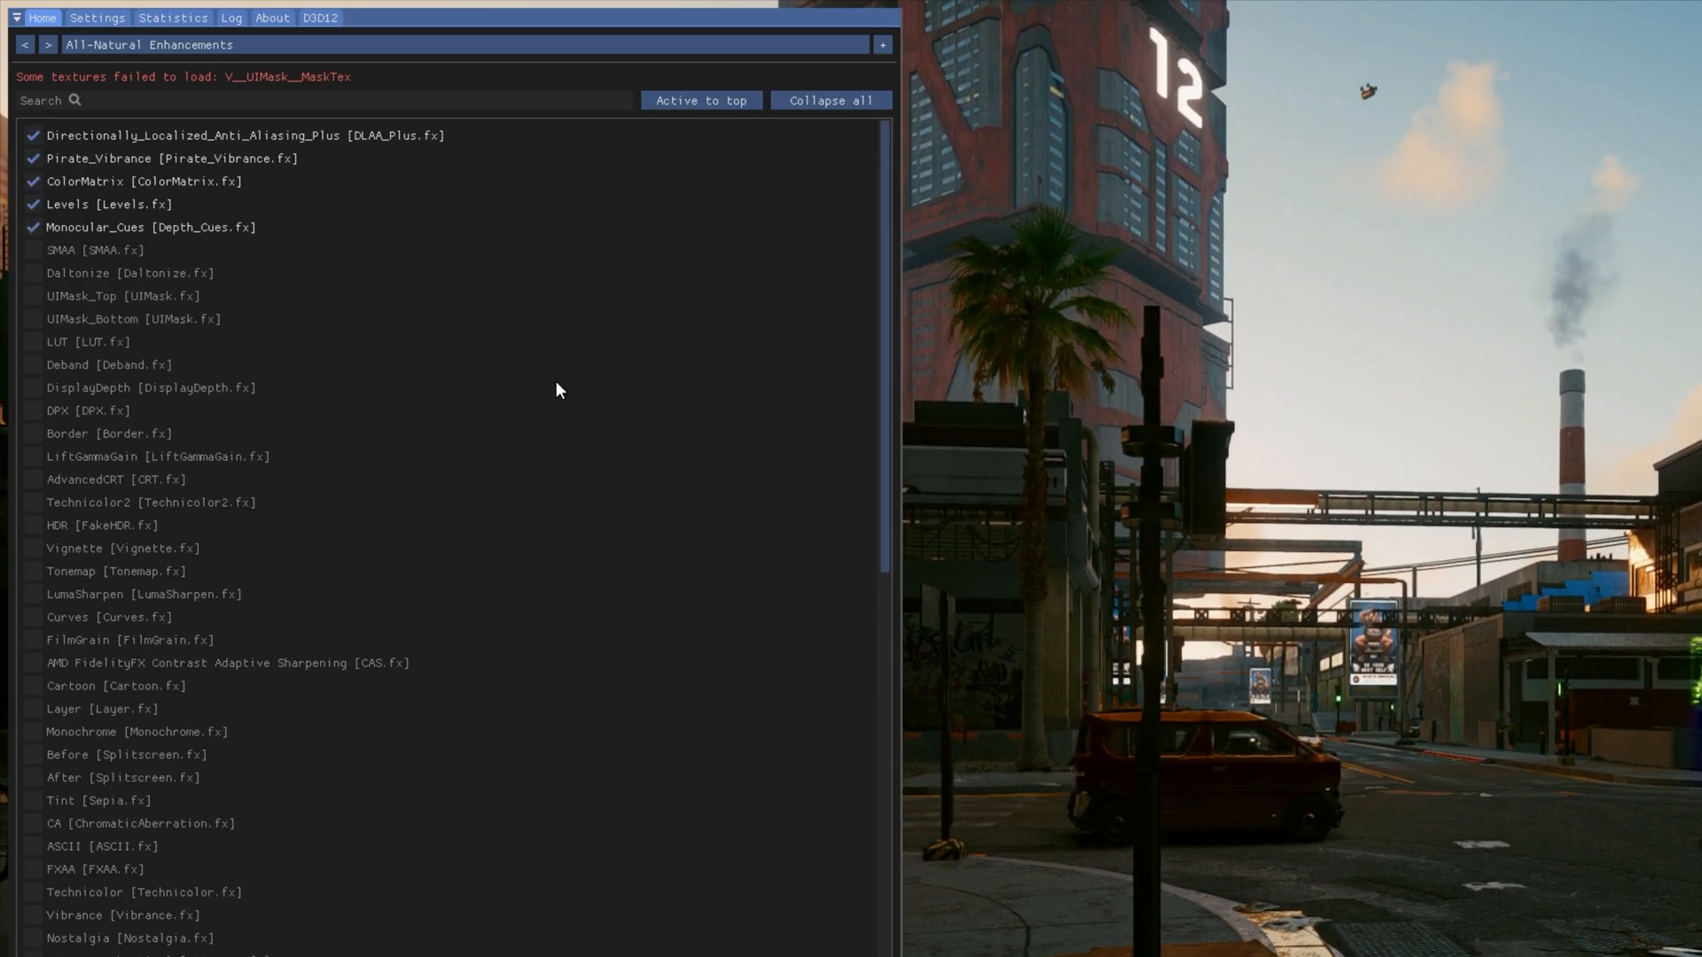
- Load the "6. Immersive Lighting - Warmer - Less Sharp.ini" preset from the x64 folder in the overlay
left_click(603, 45)
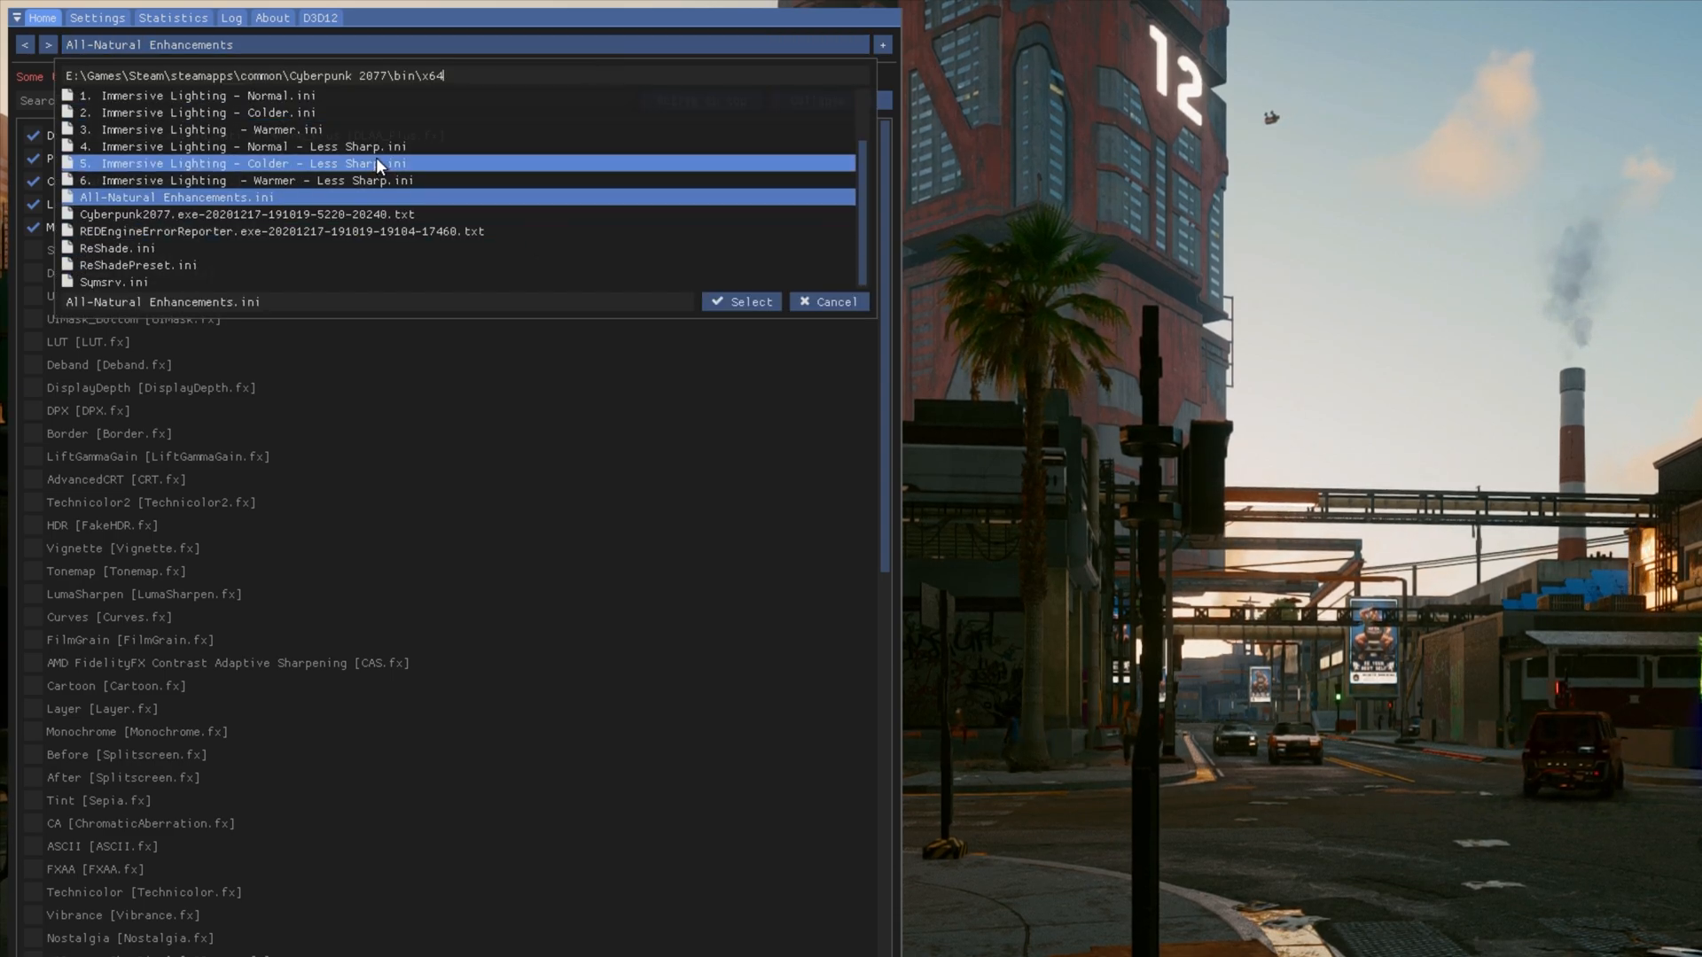
left_click(536, 178)
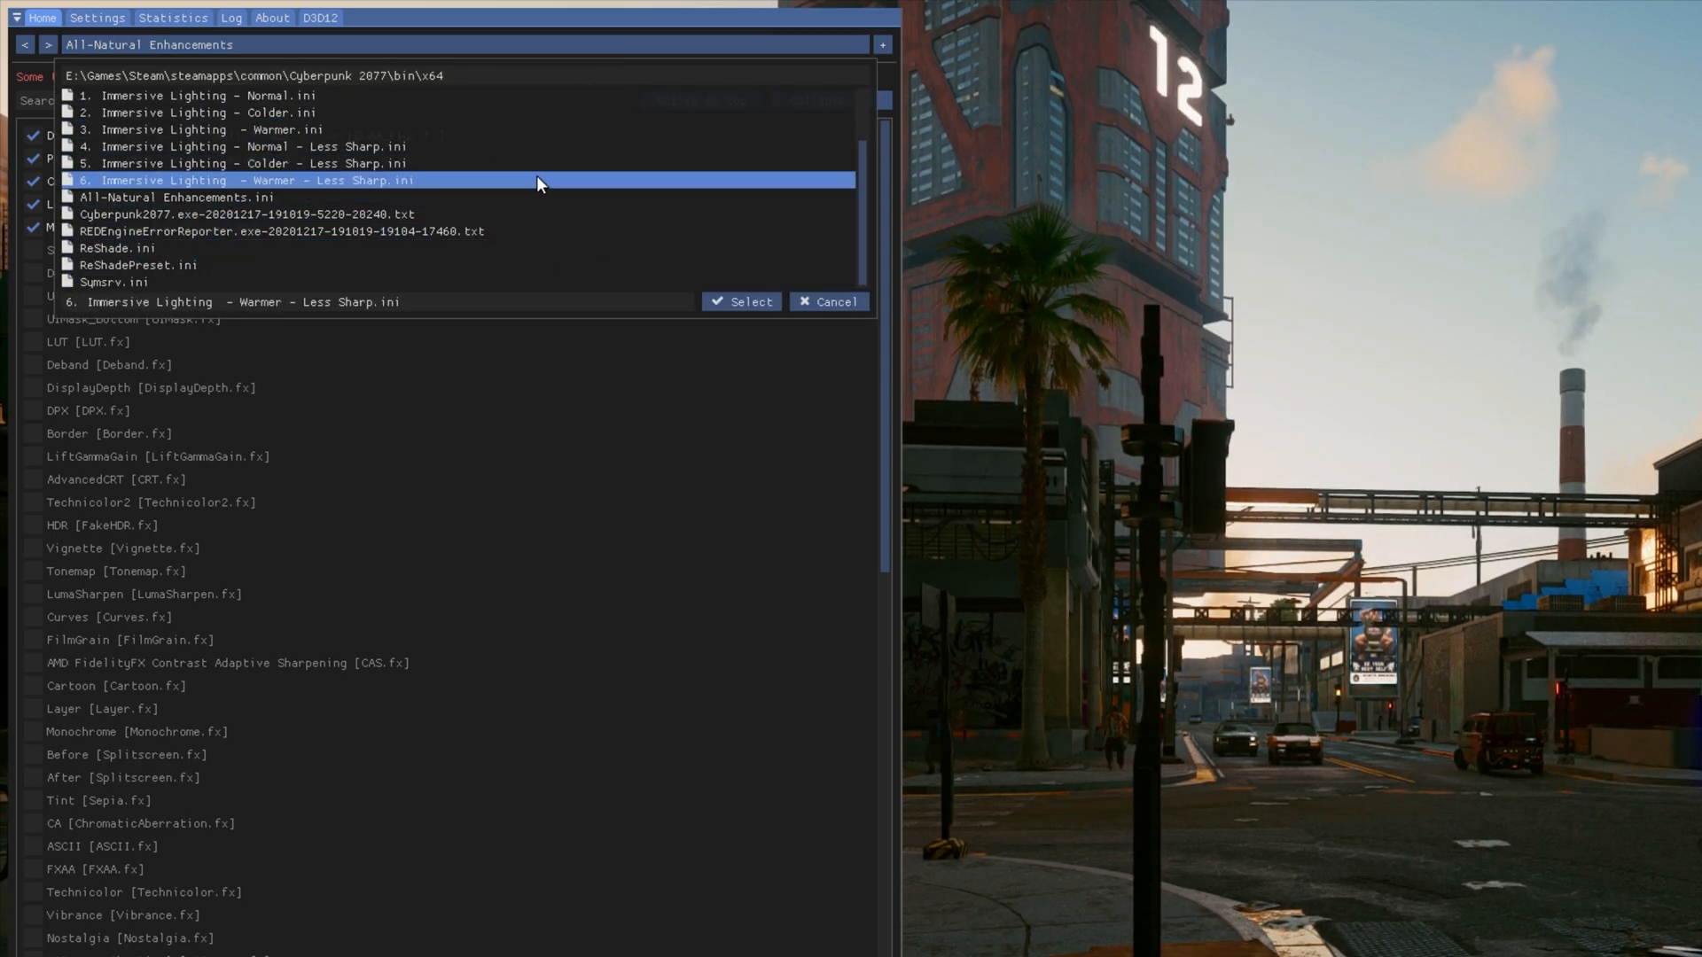
left_click(753, 303)
- Switch the overlay's active preset to All-Natural Enhancements.ini
left_click(436, 47)
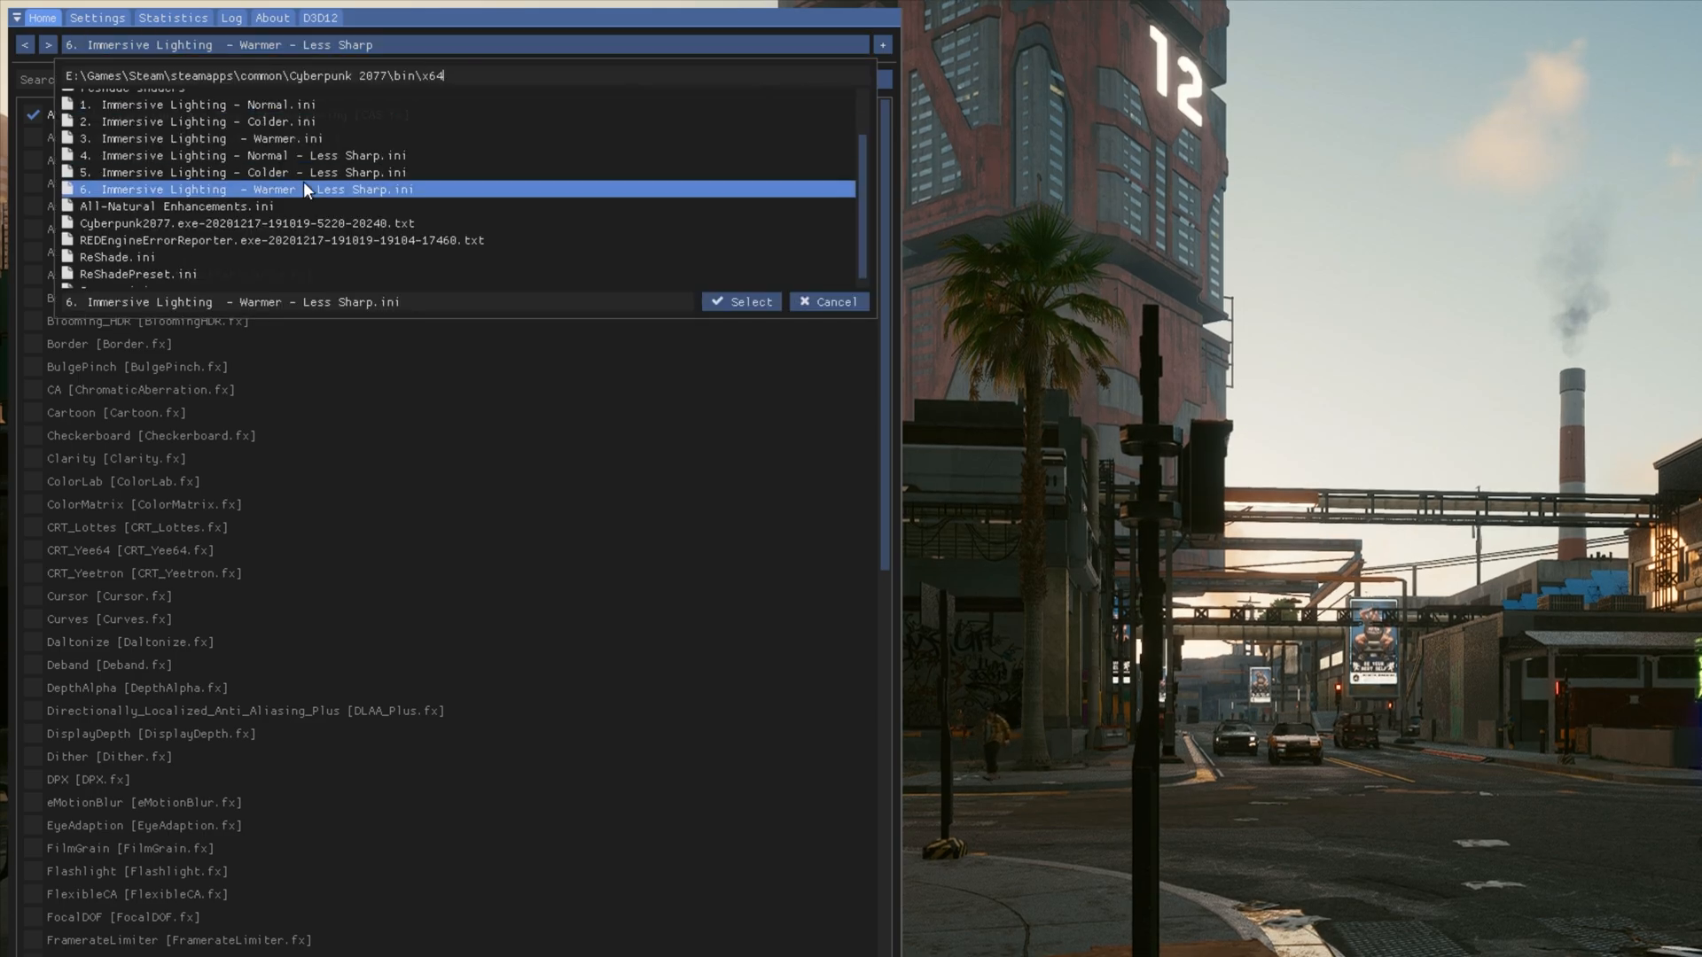
left_click(272, 205)
left_click(725, 305)
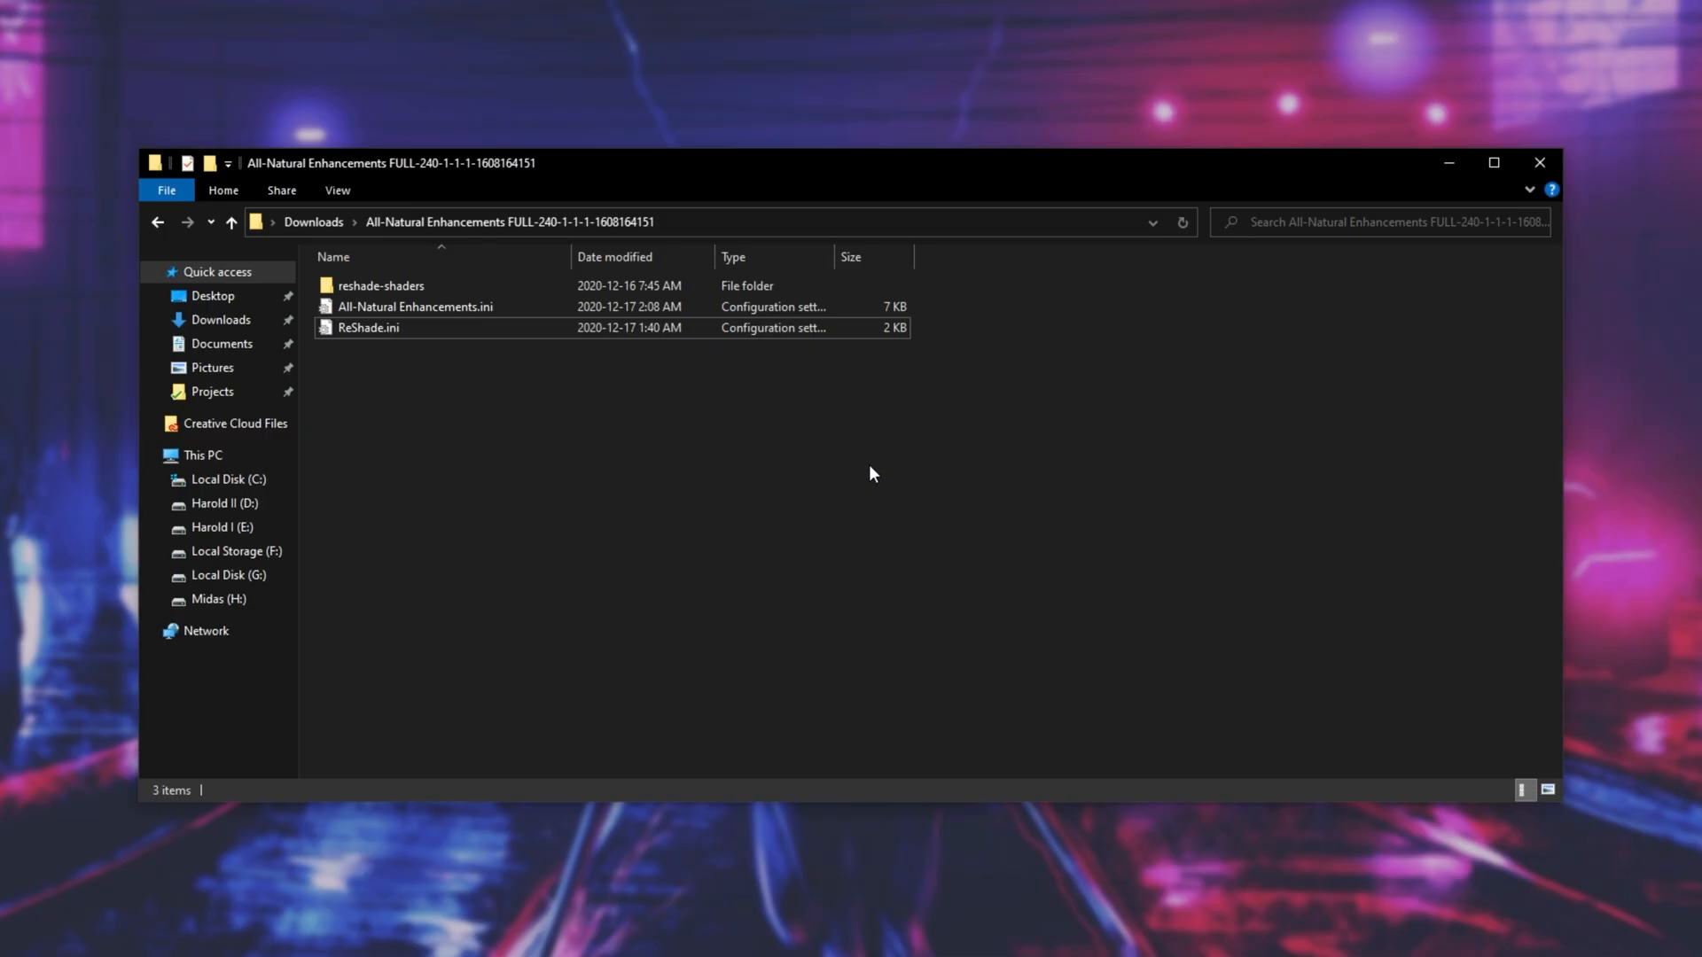
- Open the extracted CYBERPUNK 2077 REALISTIC CINEMATIC RESHADE folder in Downloads
key("alt+Up")
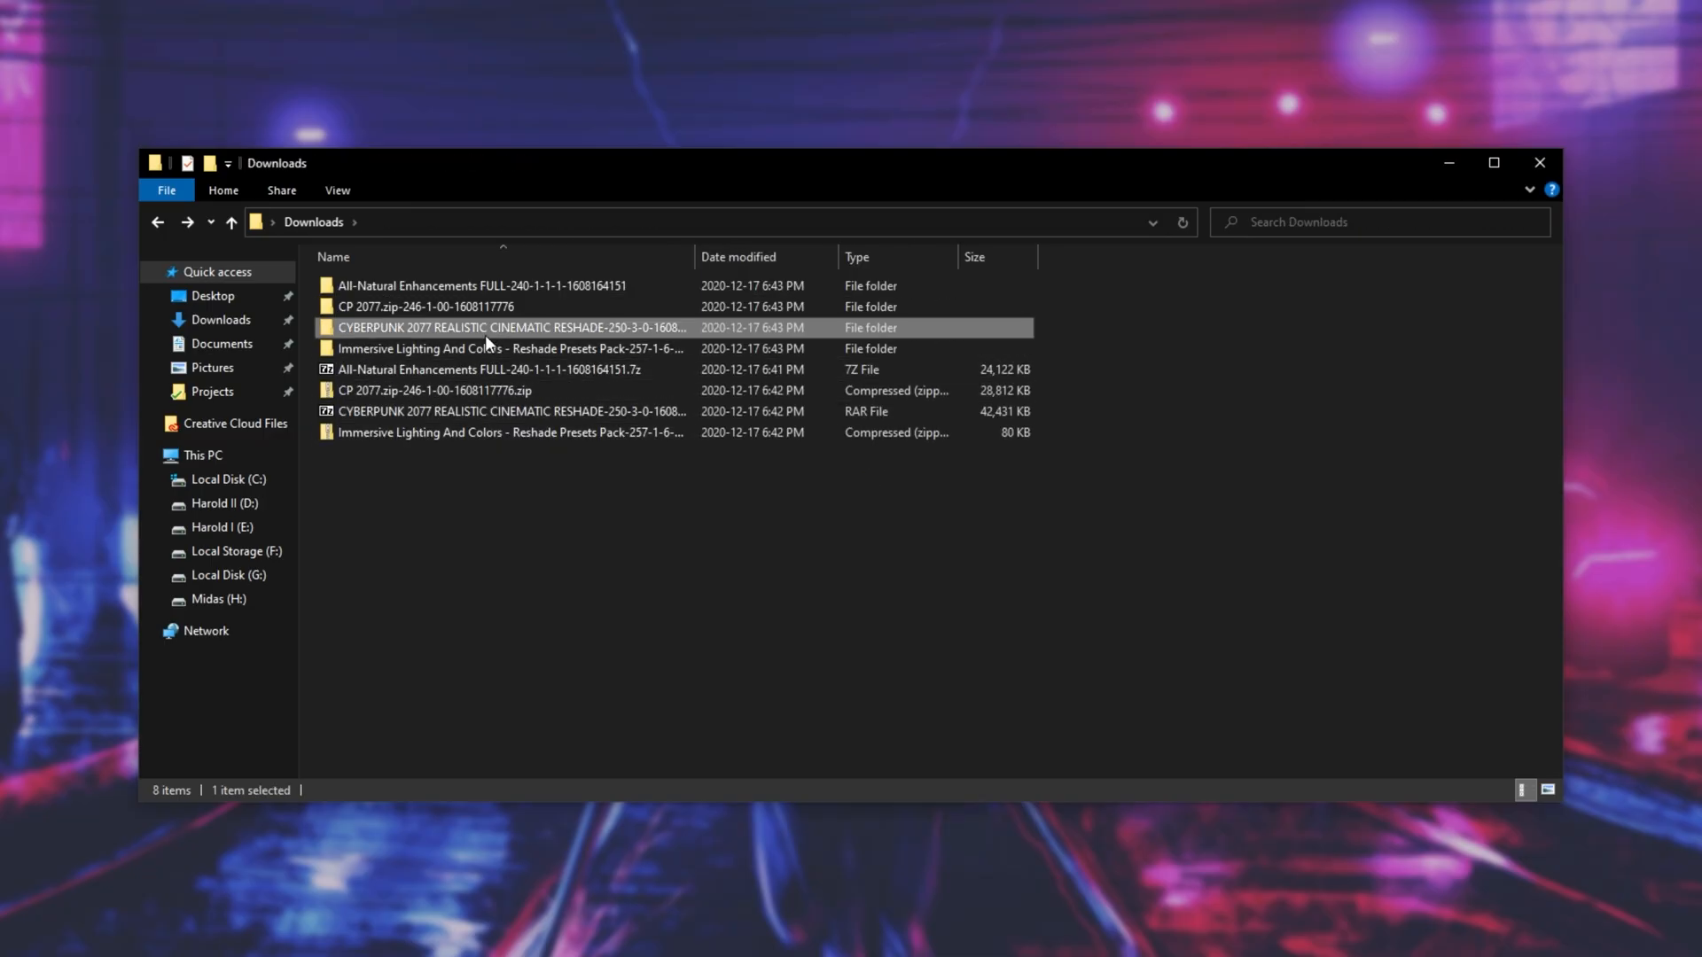
double_click(485, 330)
left_click(480, 308)
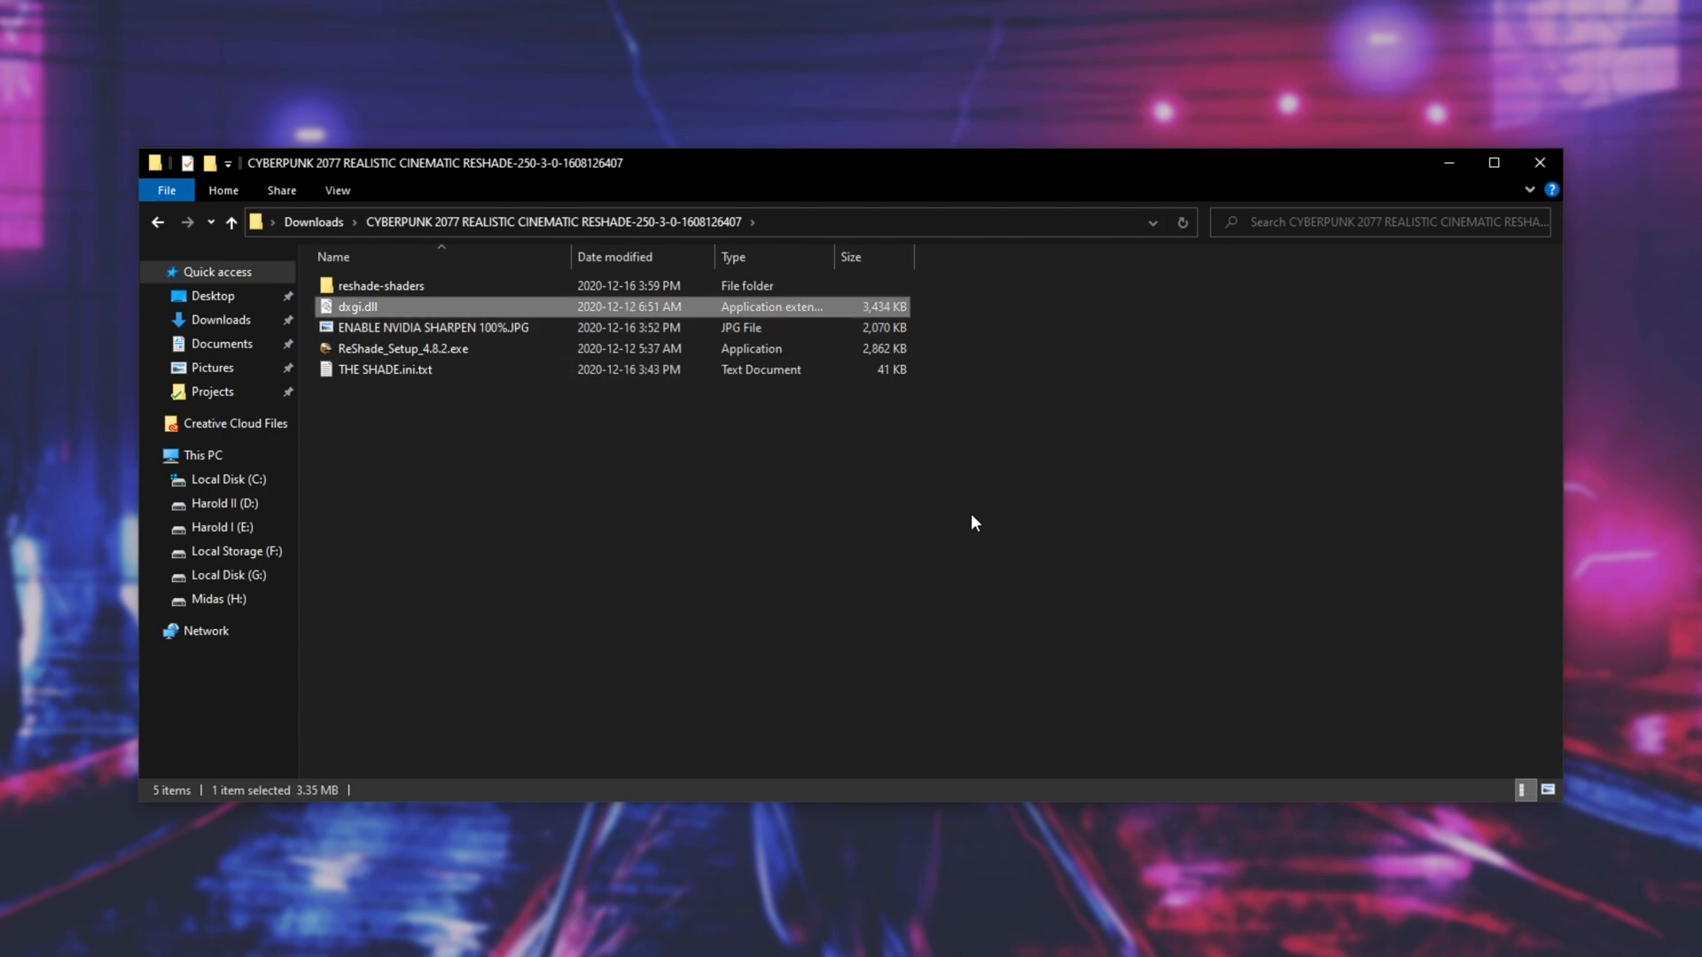
left_click_drag(828, 624, 501, 116)
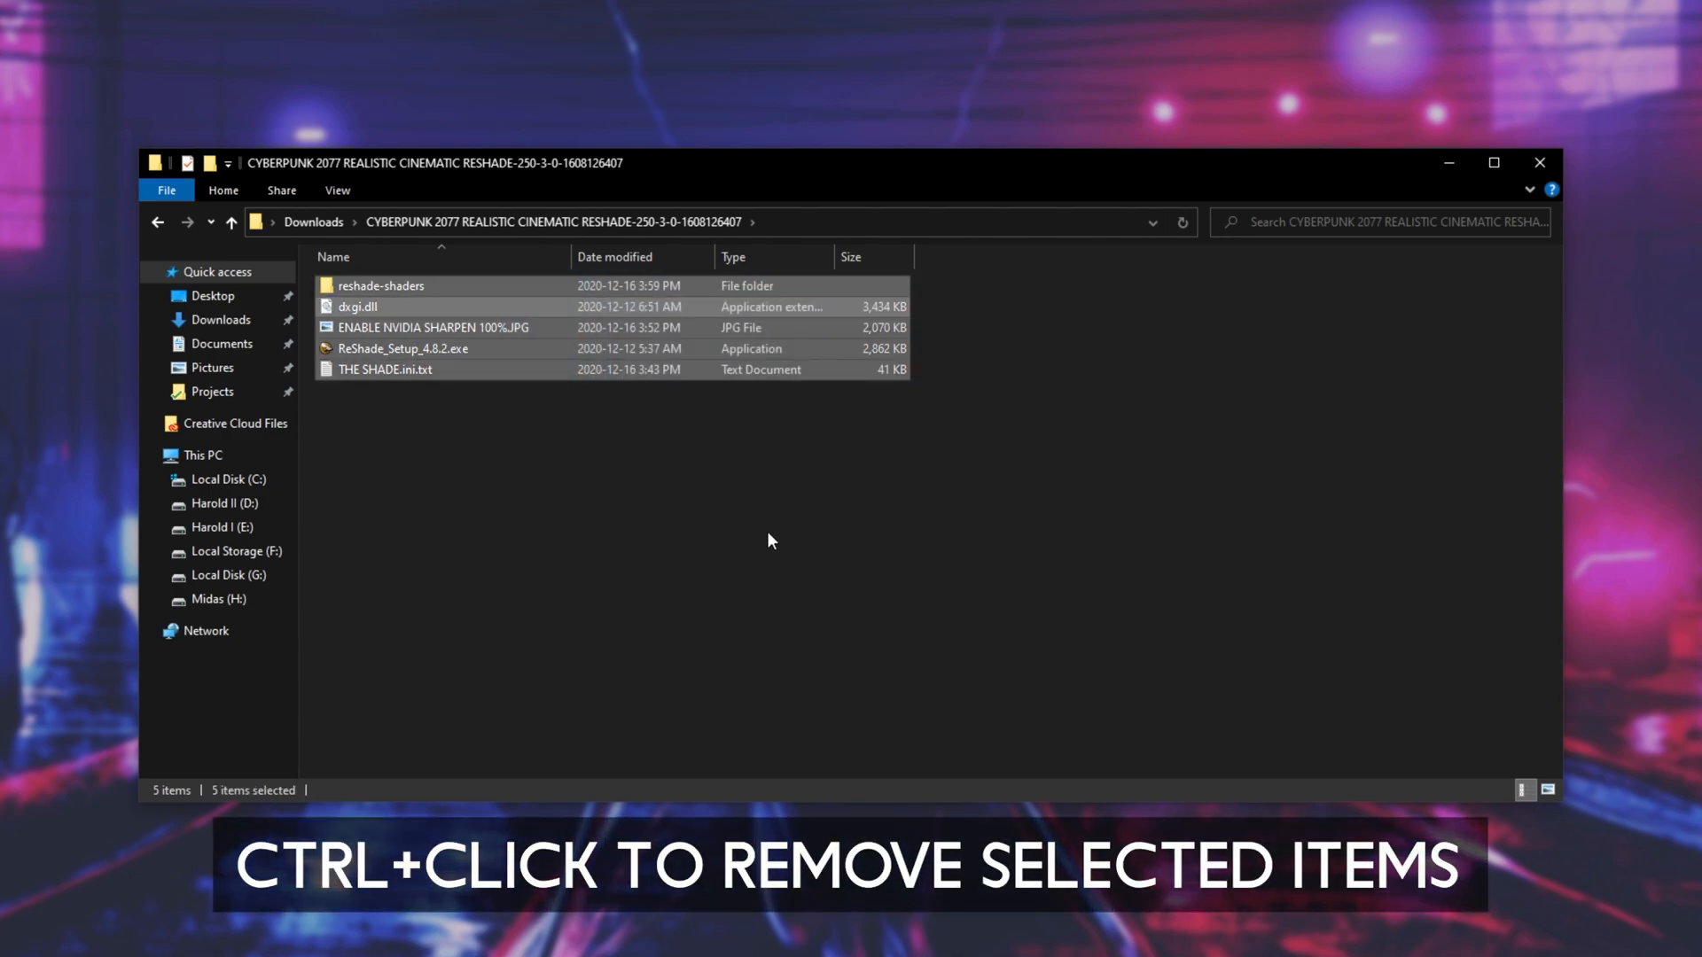
left_click(451, 349, "ctrl")
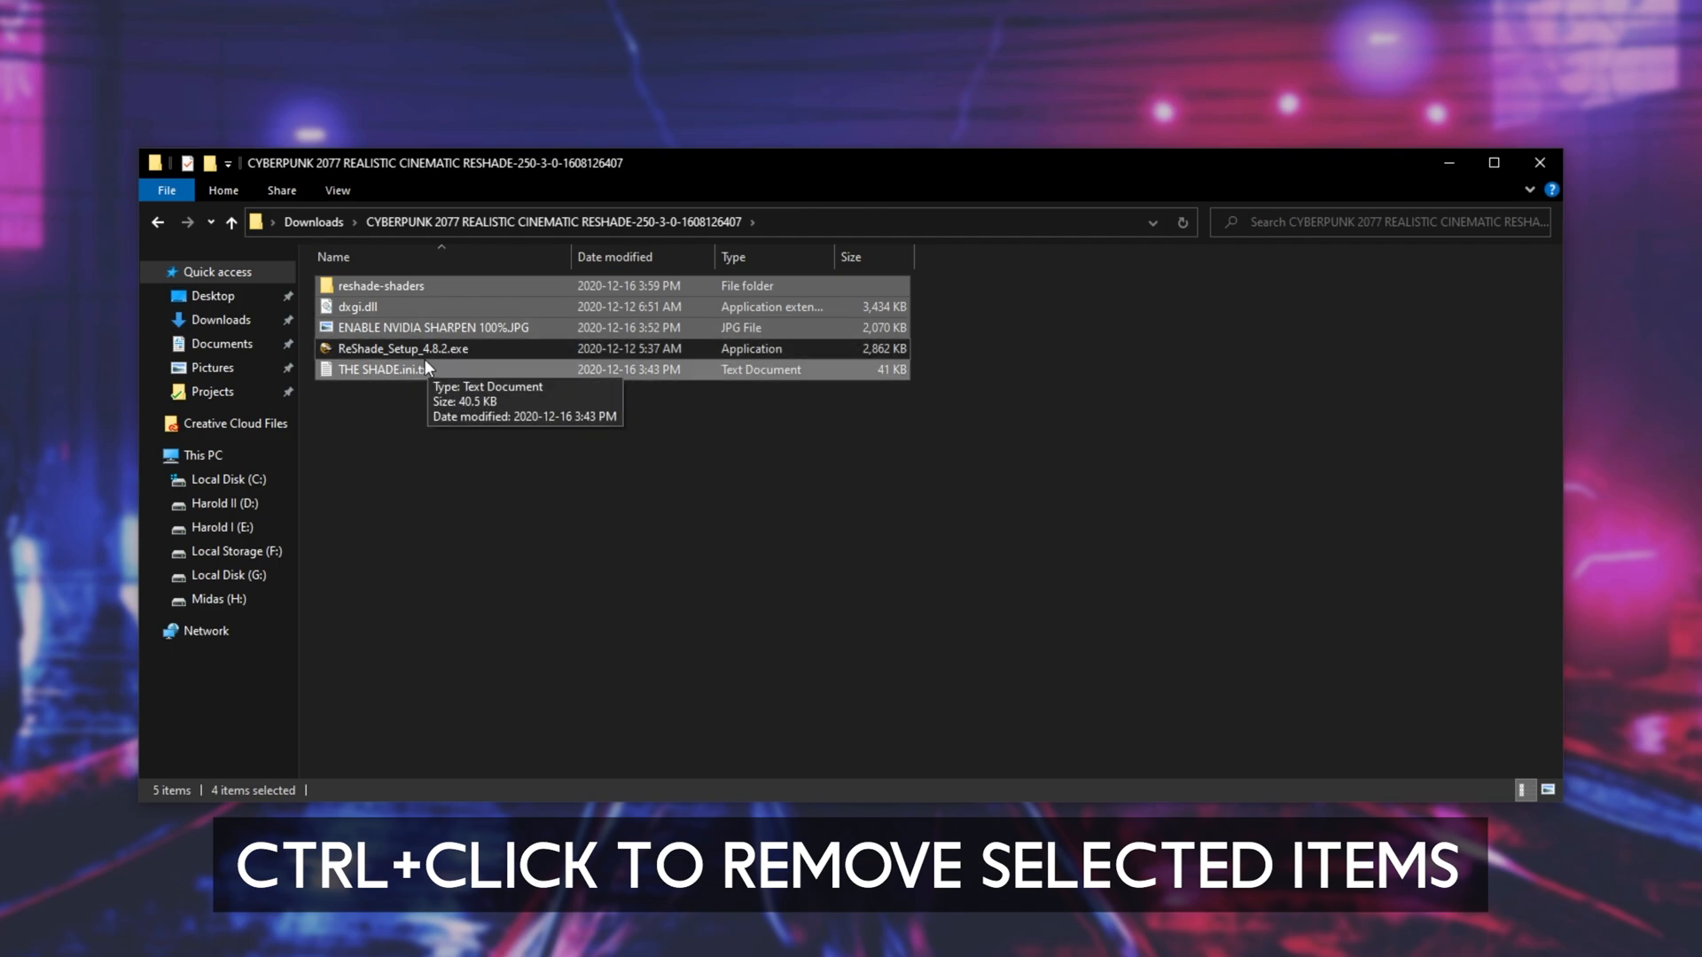
left_click(461, 328, "ctrl")
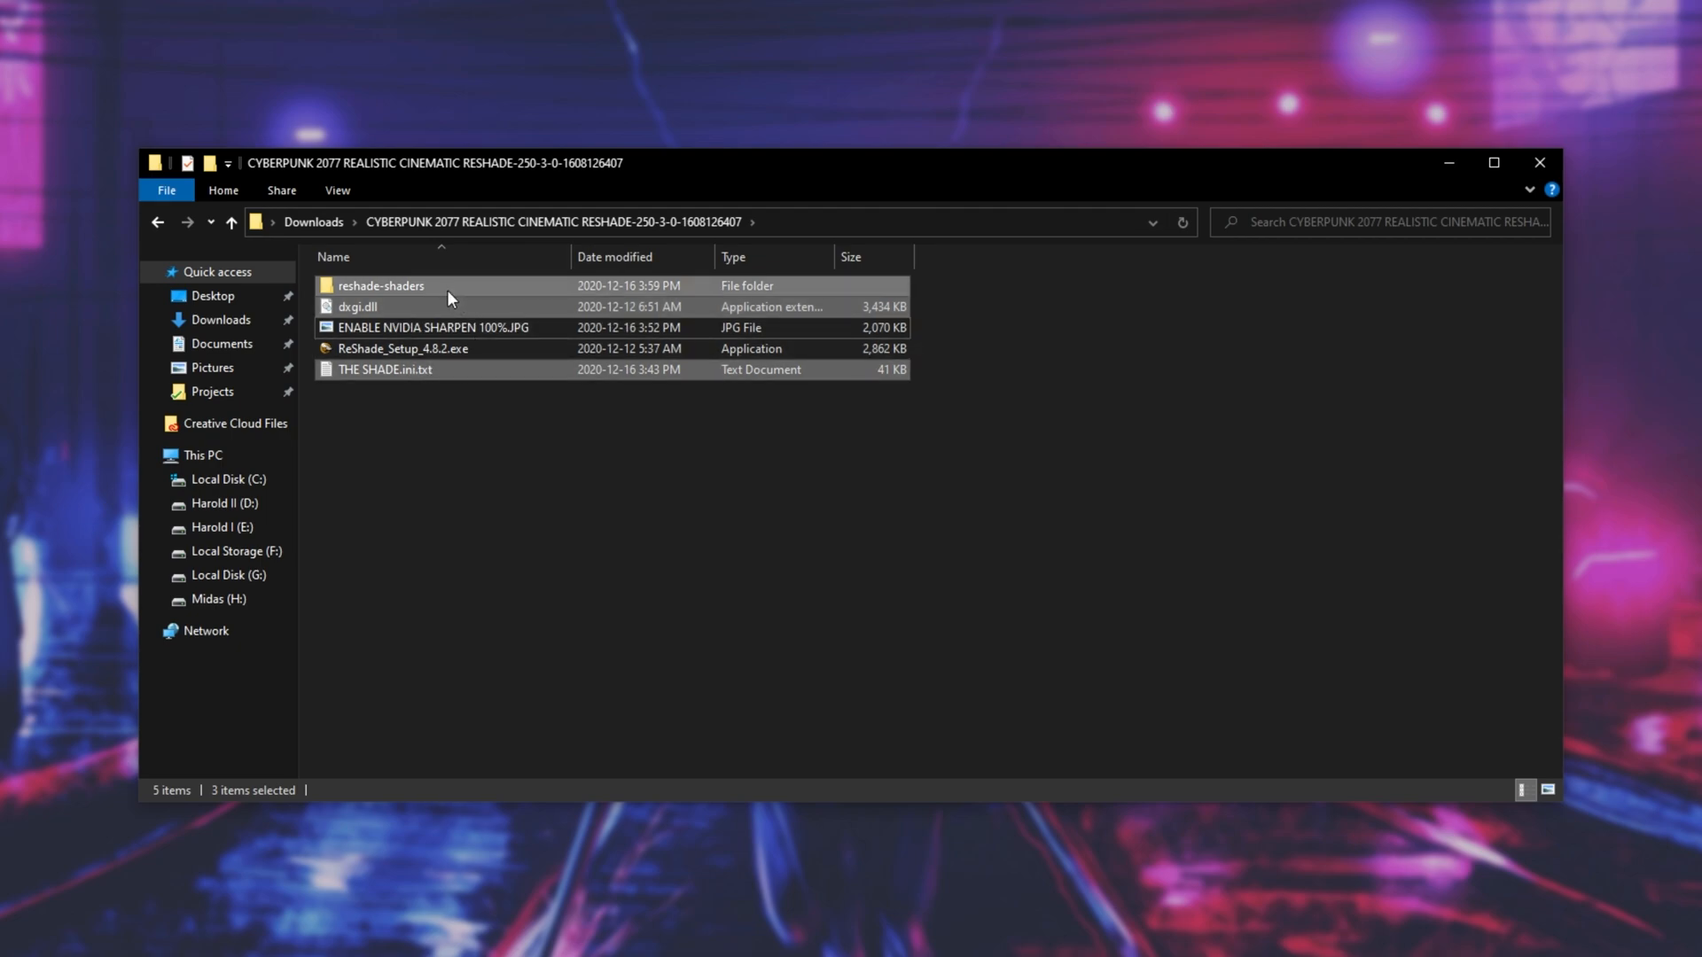
left_click(500, 525)
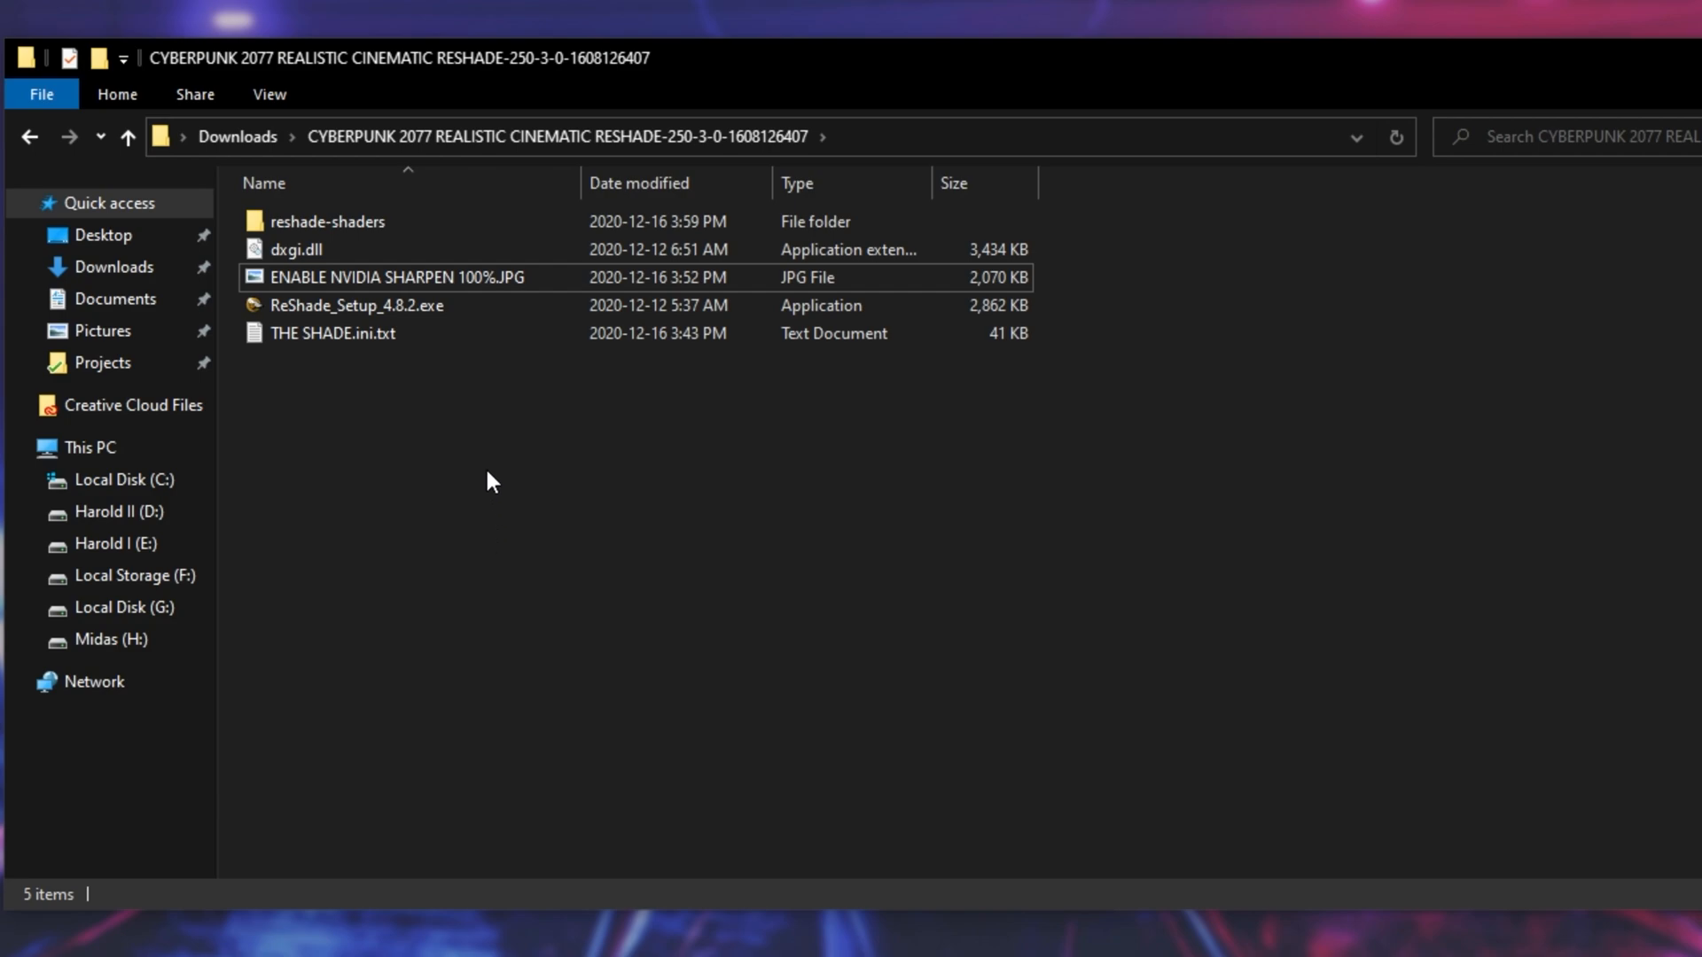
- Check that file name extensions are shown and rename THE SHADE.ini.txt to THE SHADE.ini, accepting the extension change
left_click(291, 99)
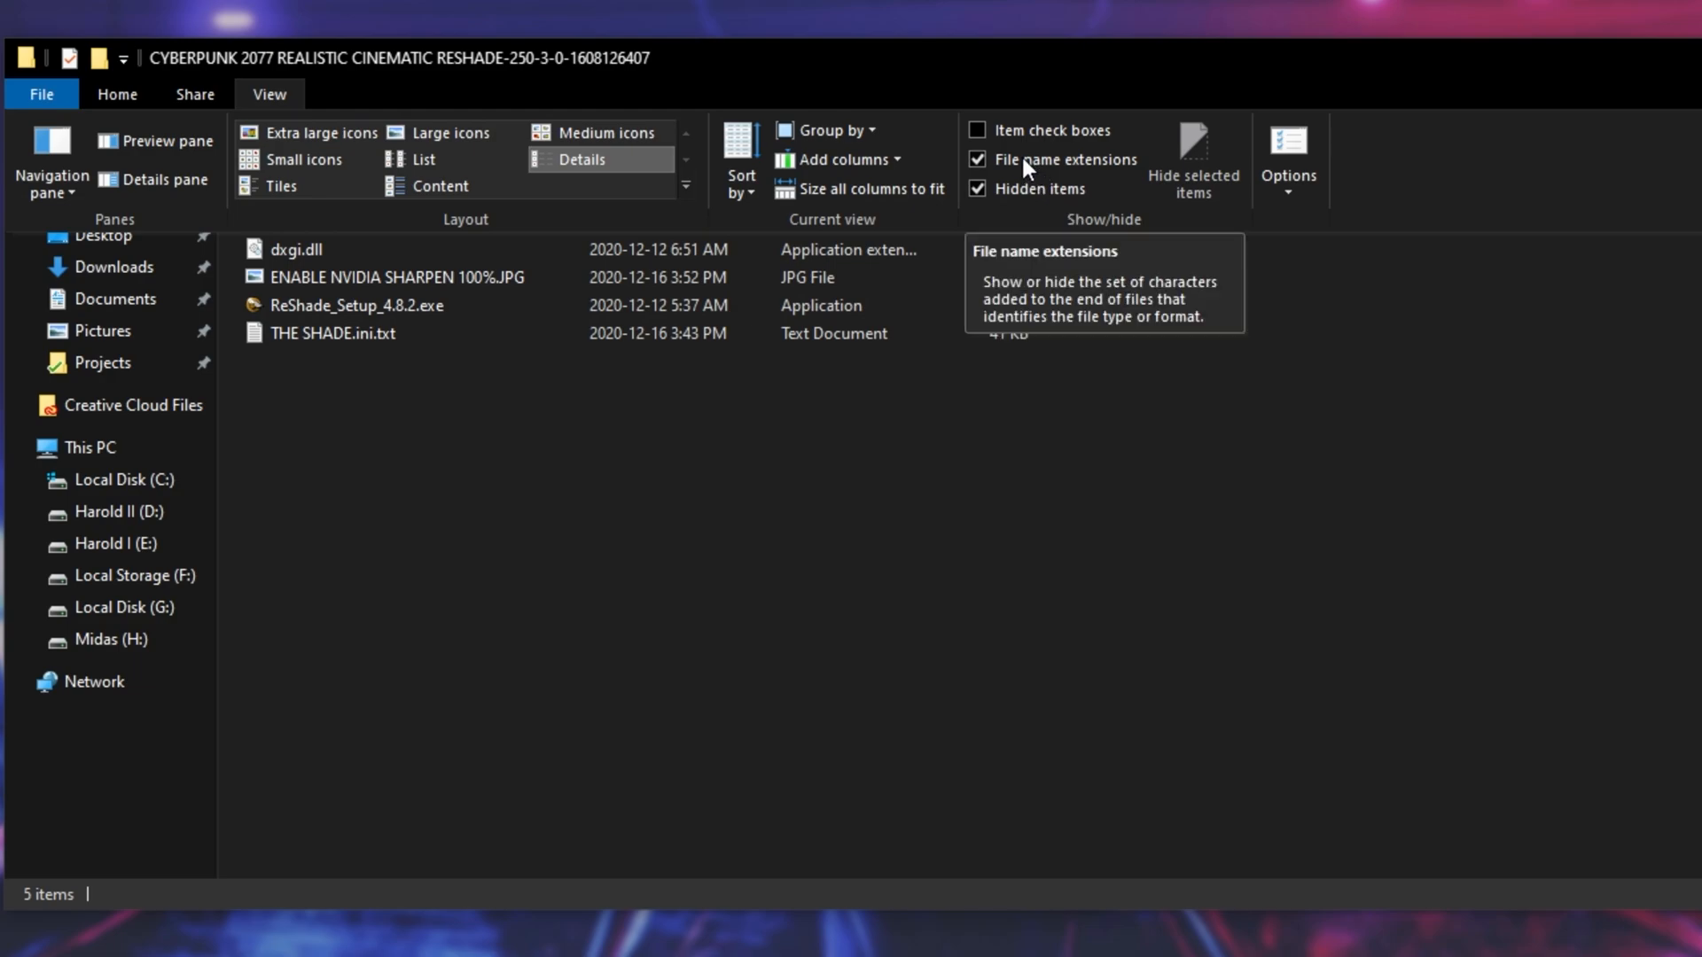
left_click(827, 488)
left_click(305, 337)
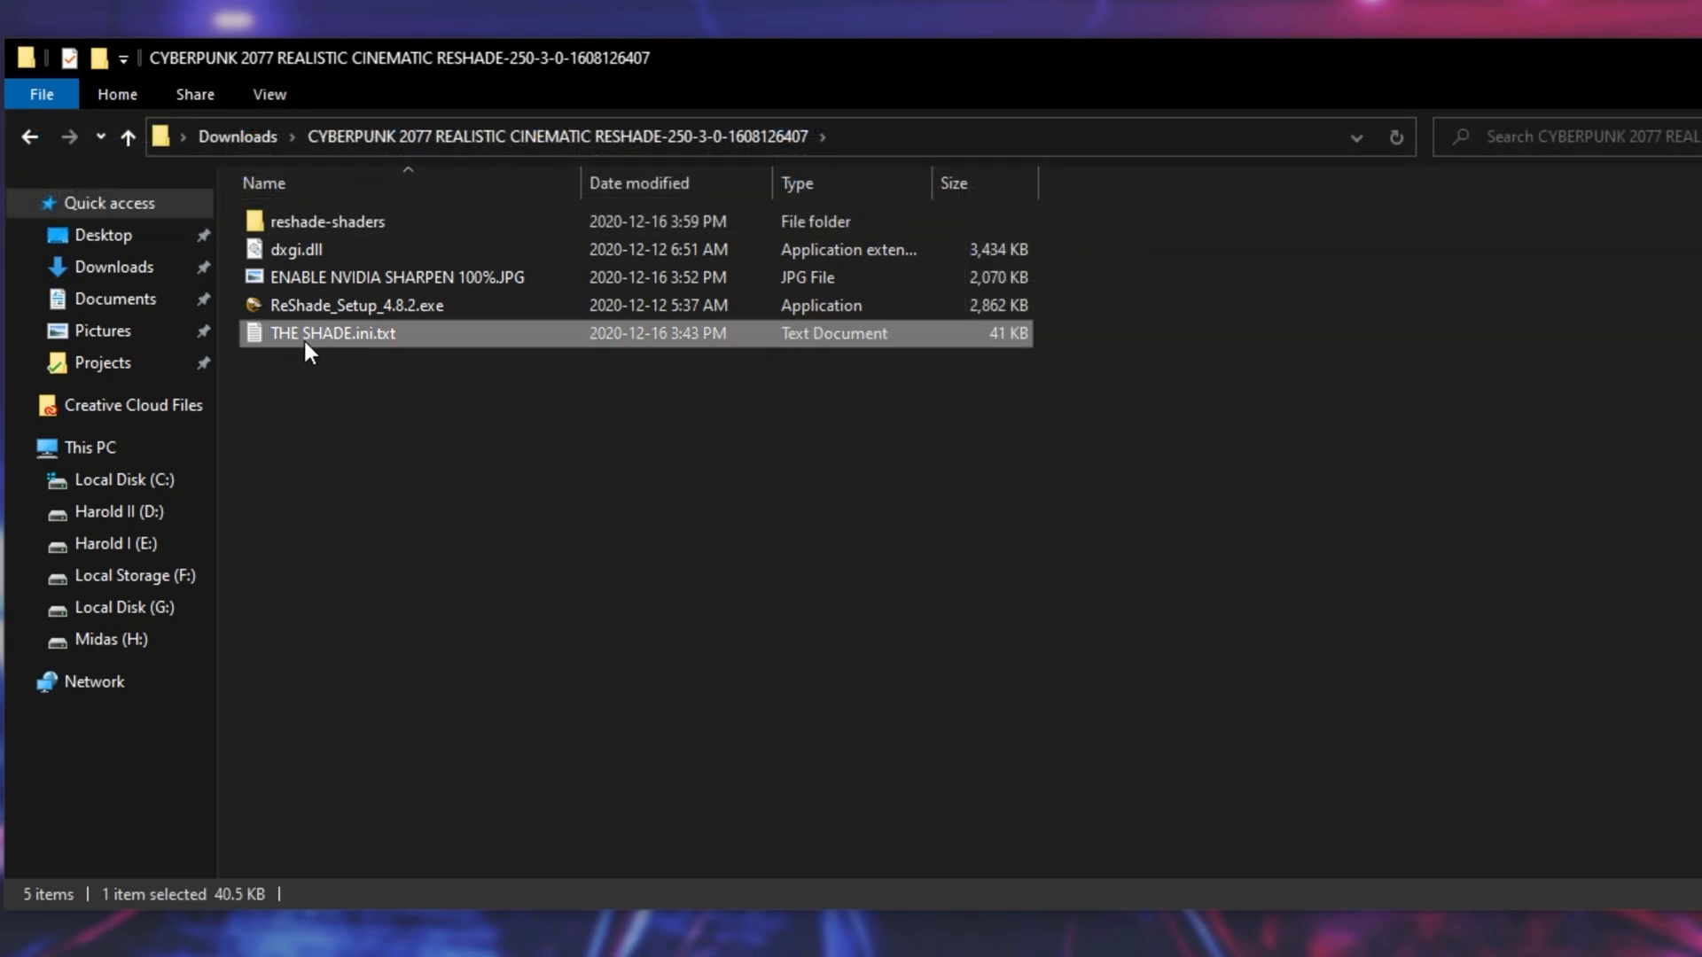
left_click(375, 338)
left_click(380, 337)
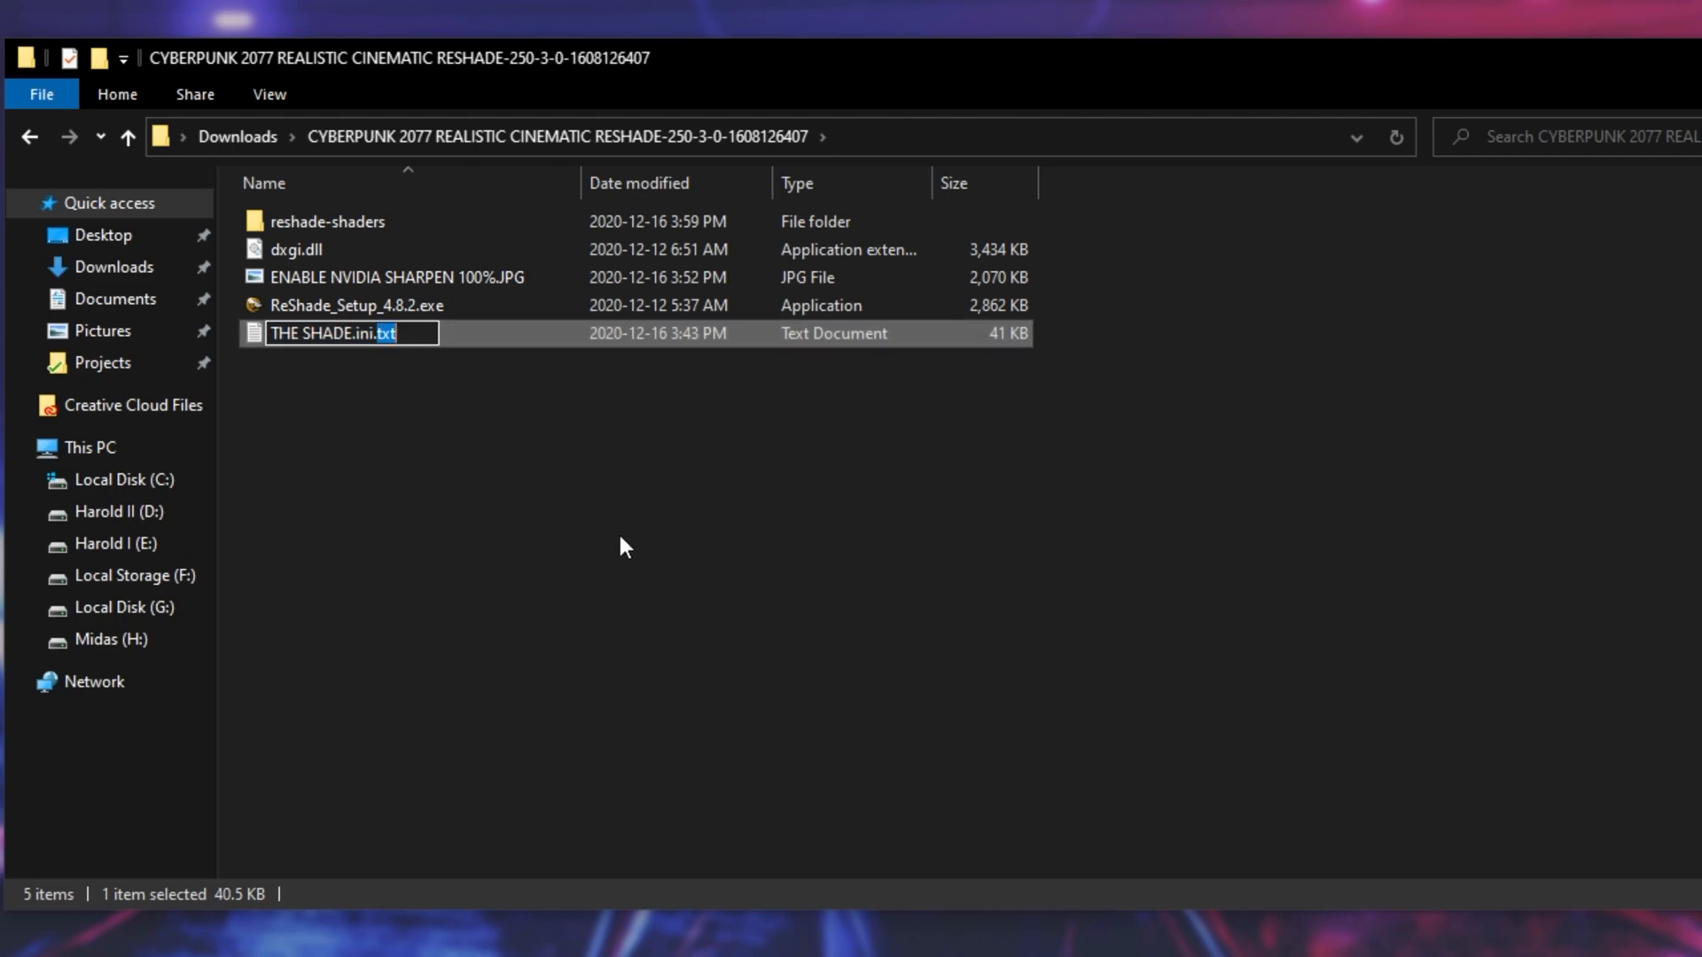
key("BackSpace")
key("Return")
left_click(1075, 466)
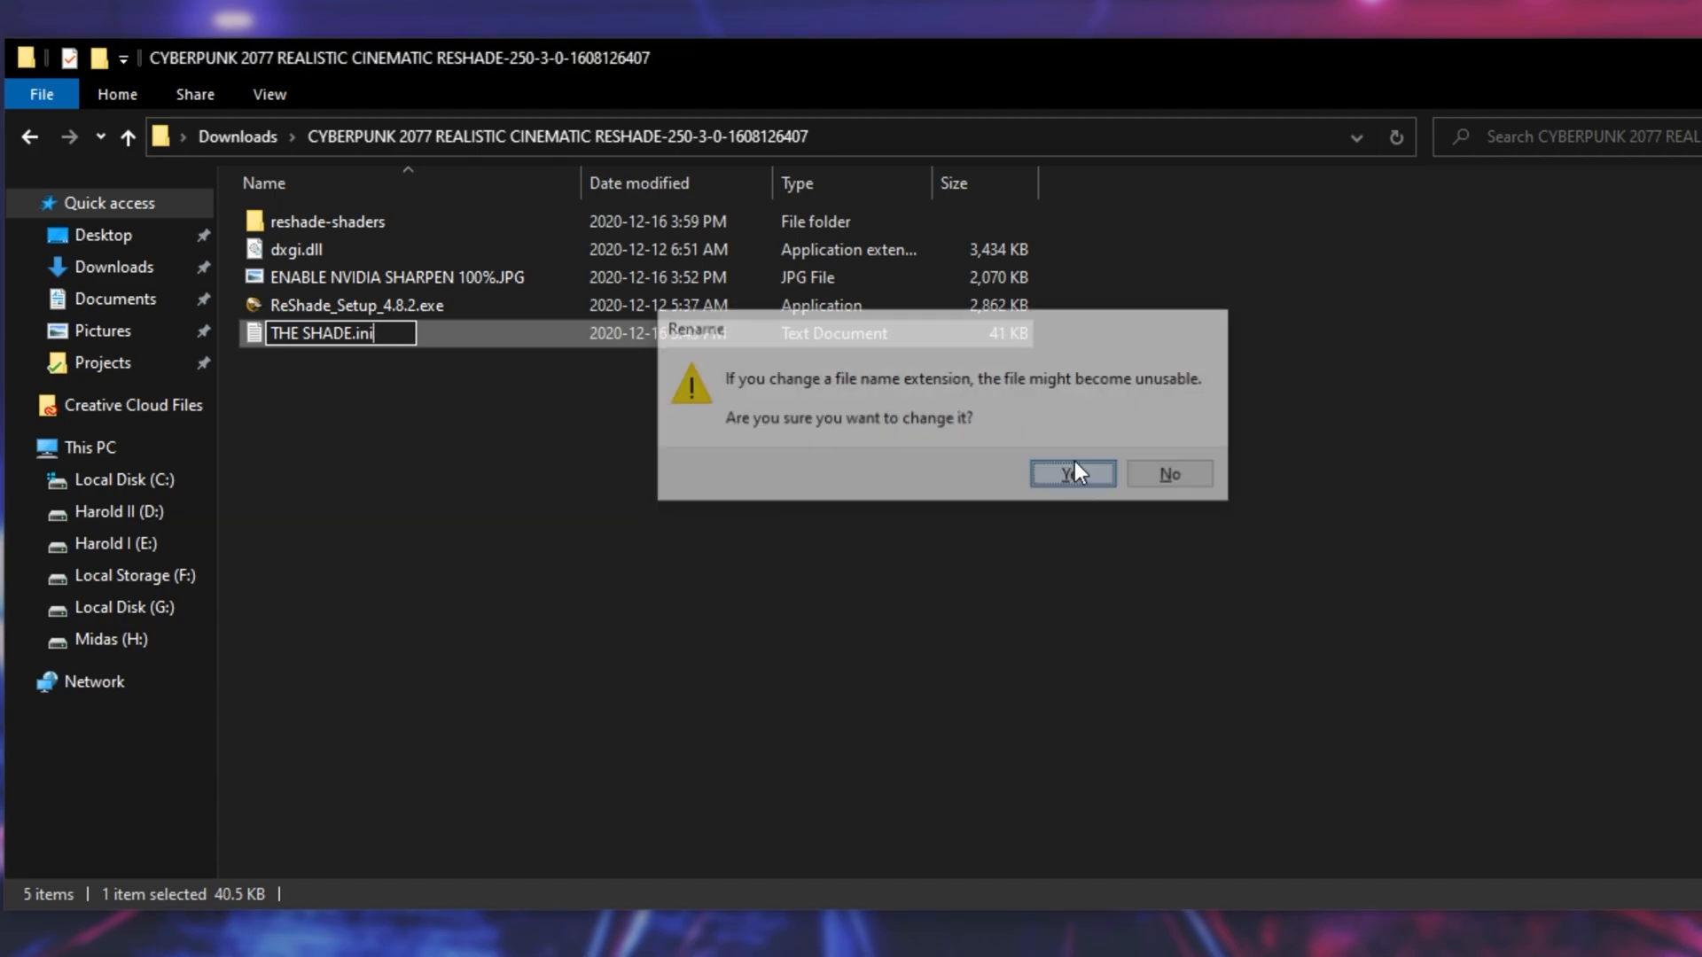
- Open THE SHADE.ini in the text editor and look through its effect settings
left_click(792, 337)
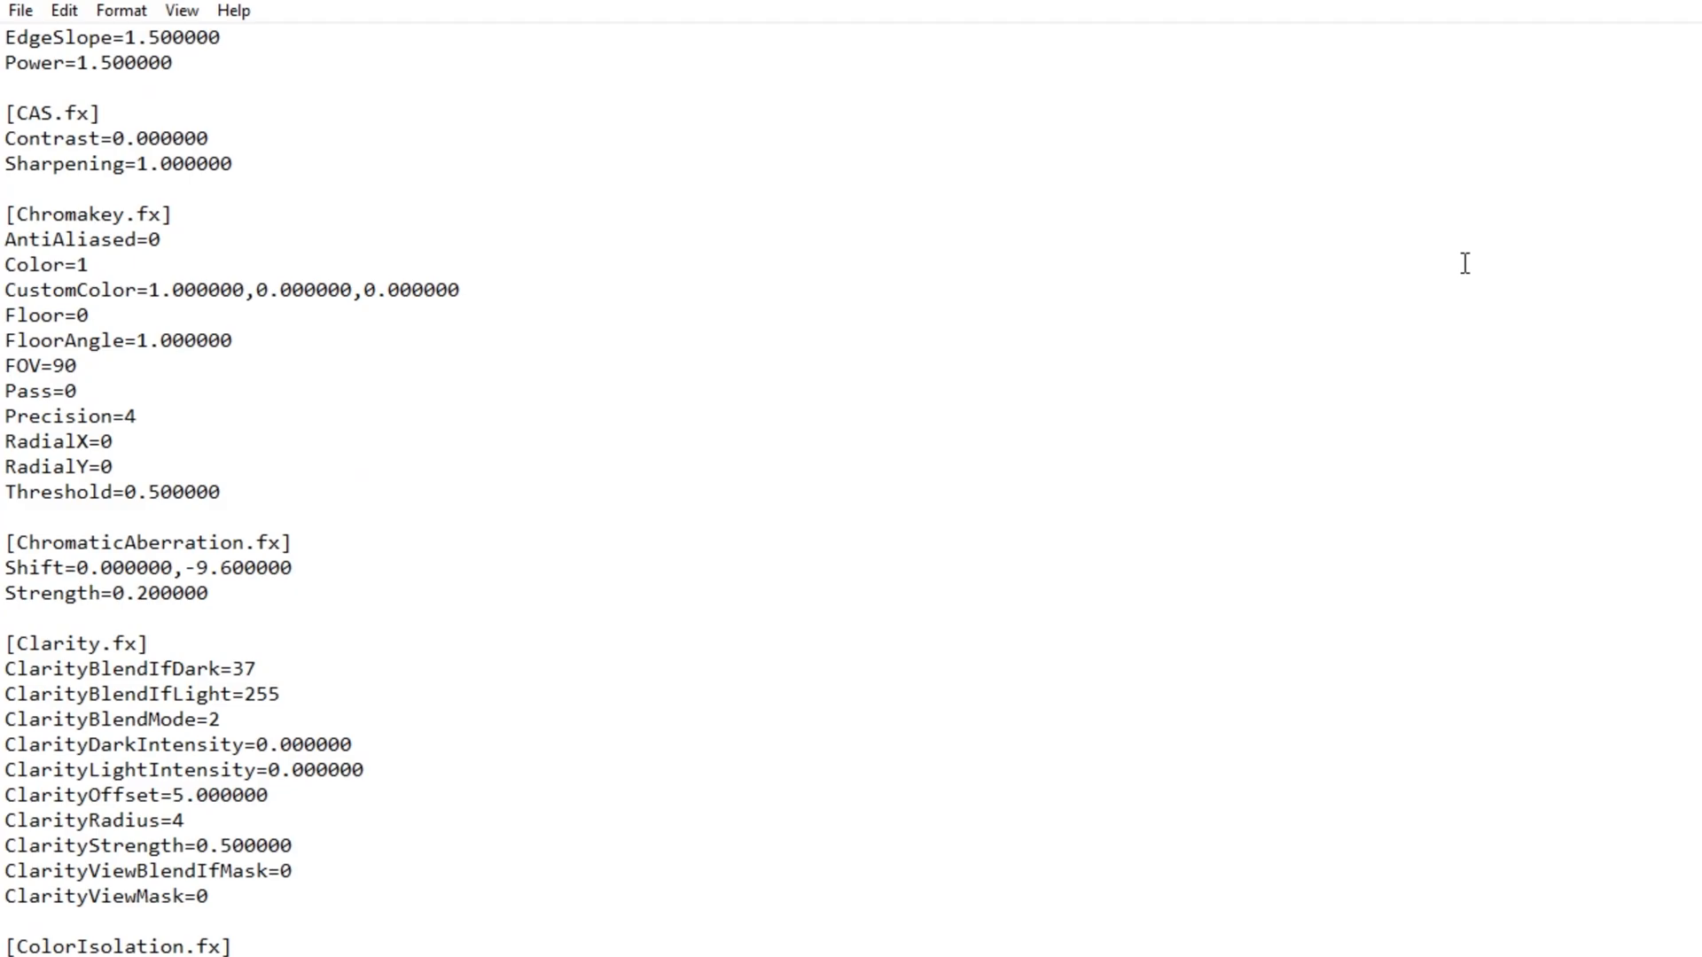
scroll(1463, 262, "down", 1)
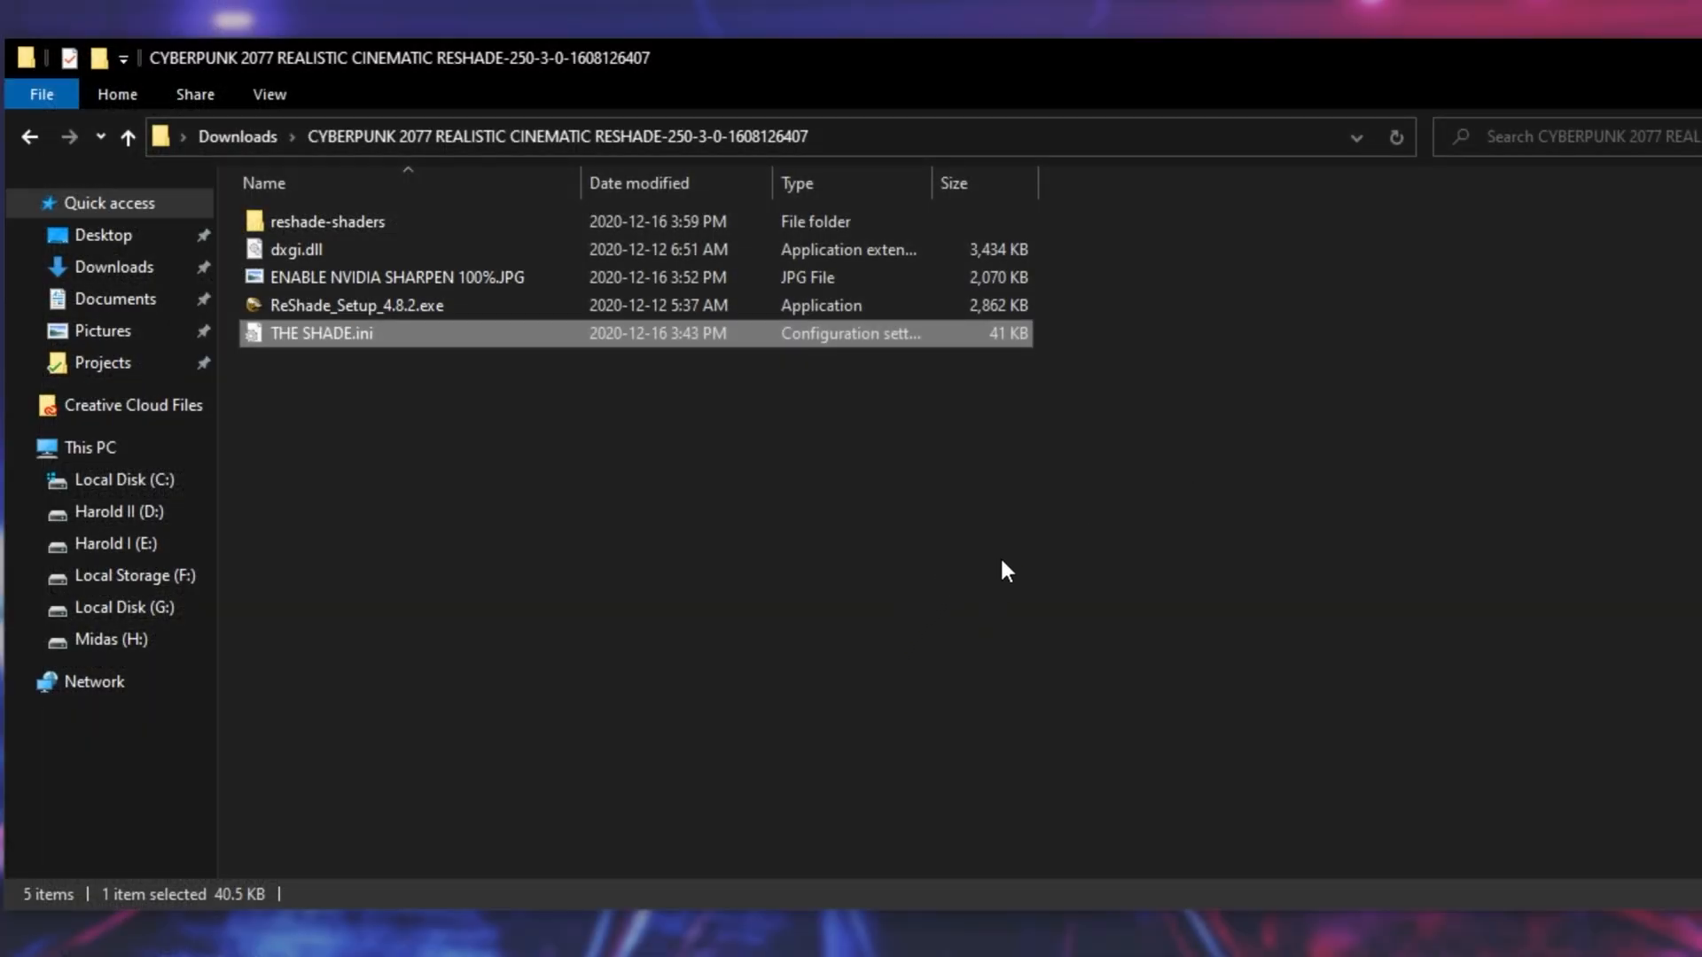
- Copy reshade-shaders, dxgi.dll and THE SHADE.ini from the Realistic Cinematic download into the game's x64 folder, replacing the existing files
left_click_drag(1006, 572, 552, 136)
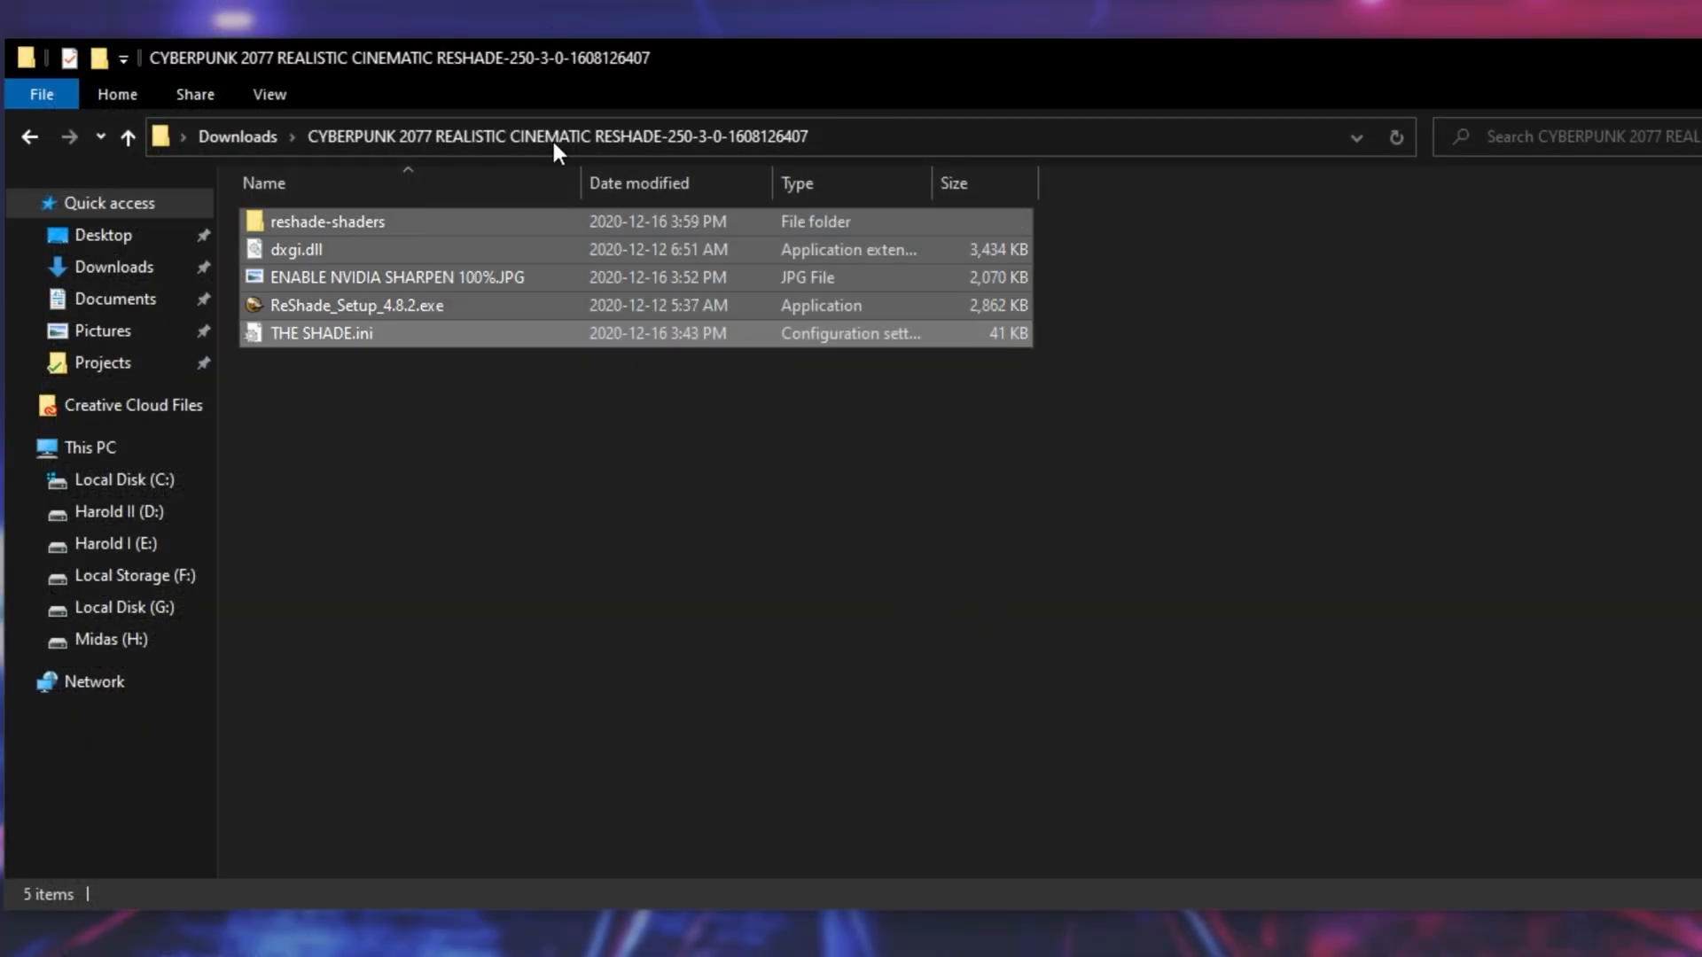
left_click(460, 284, "ctrl")
left_click(382, 305, "ctrl")
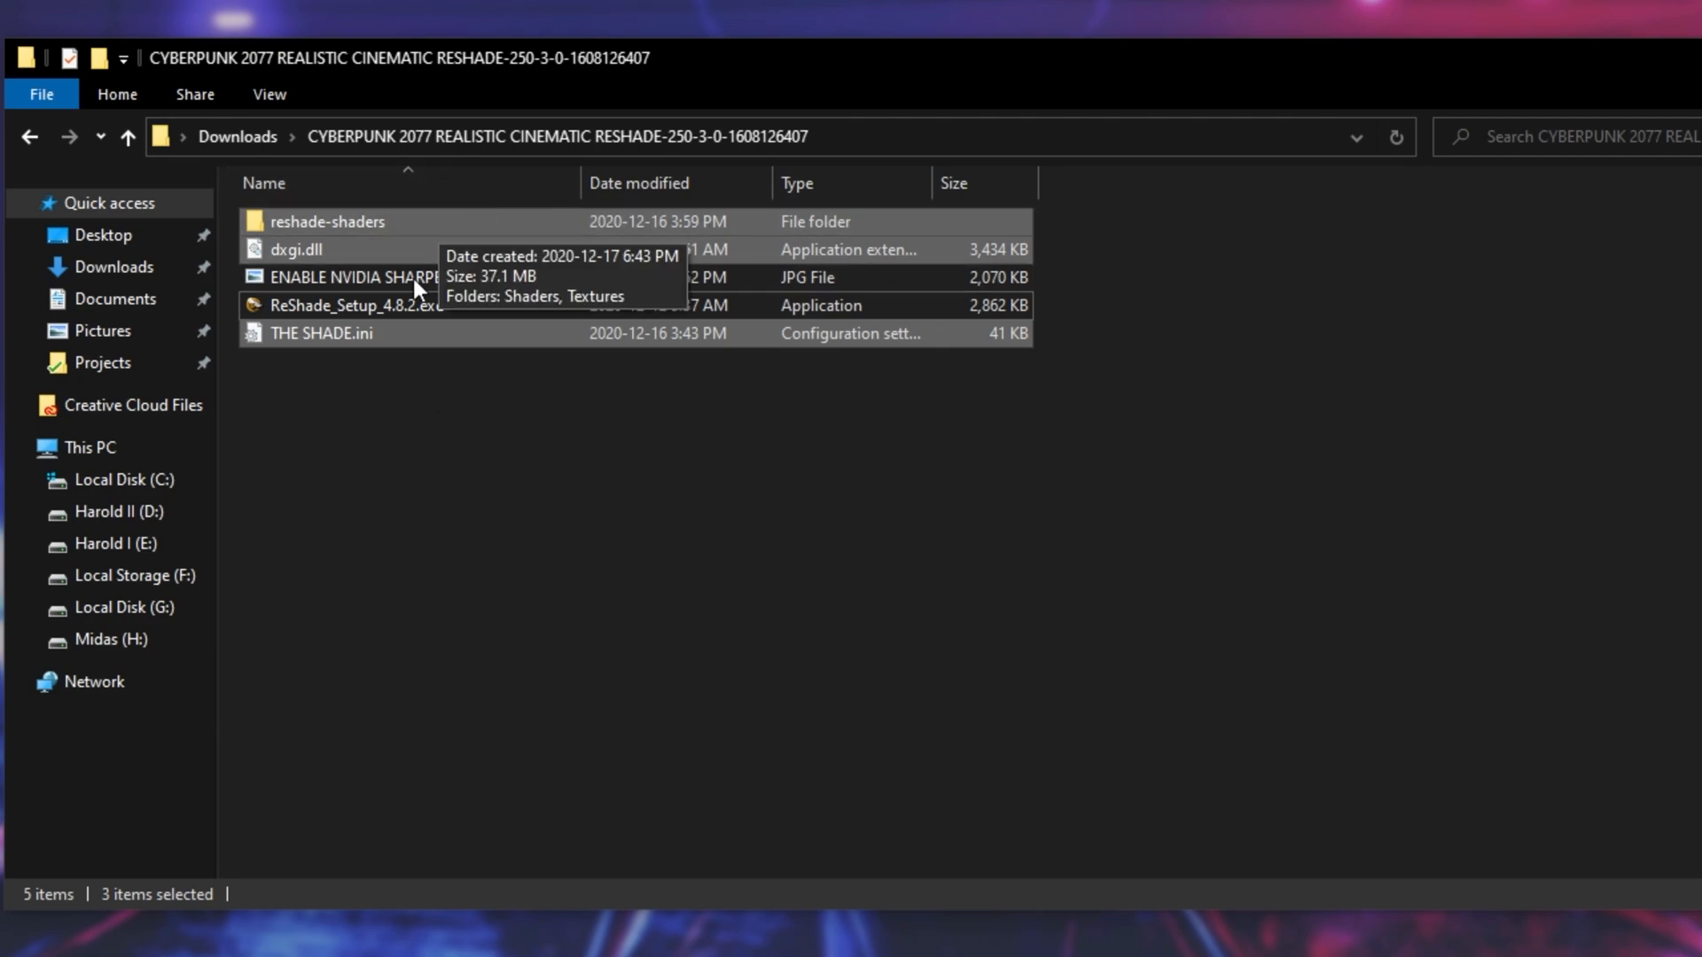
key("alt+Tab")
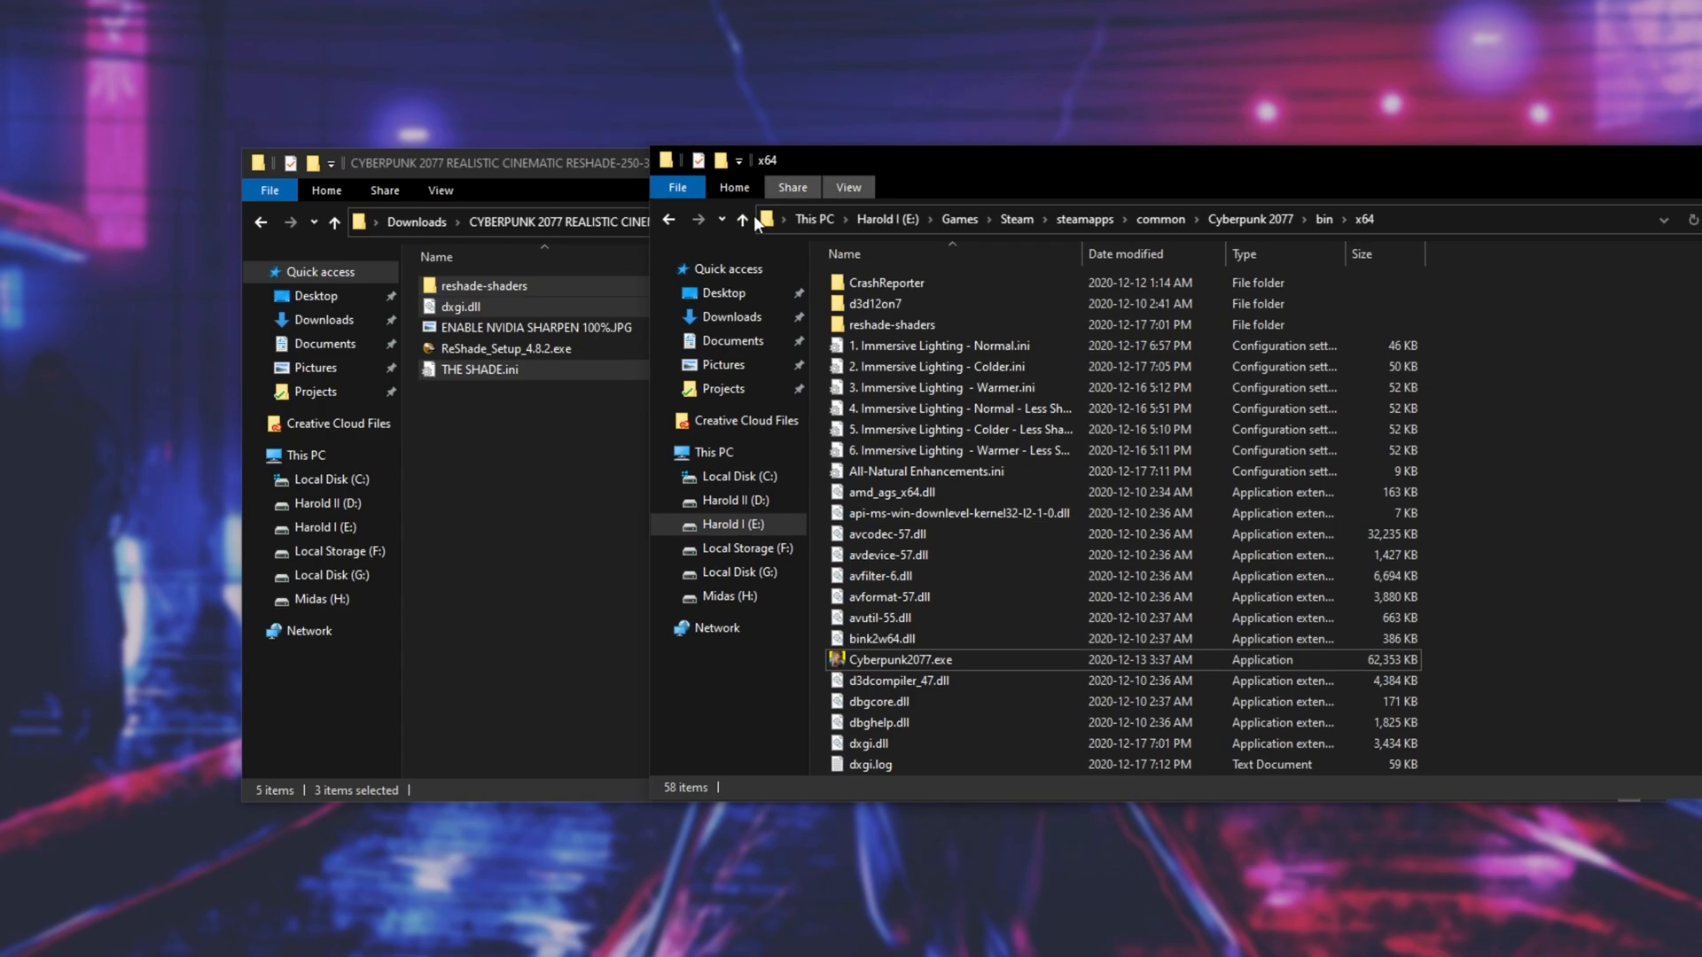
left_click_drag(308, 254, 1561, 381)
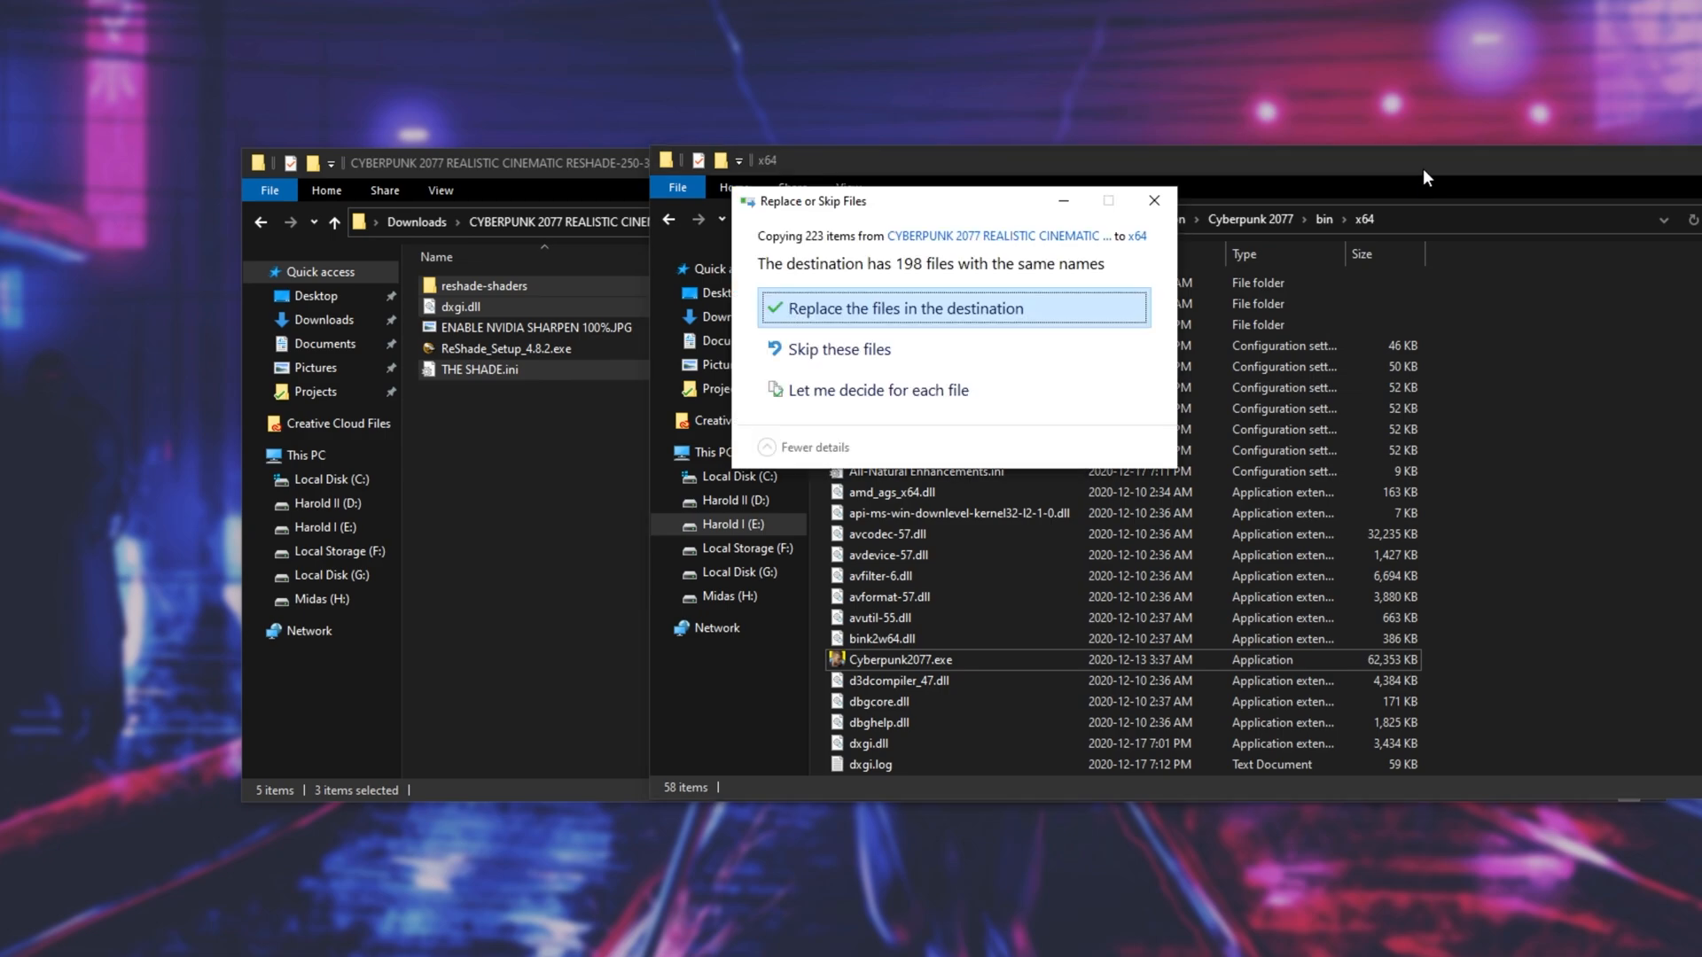
left_click(967, 313)
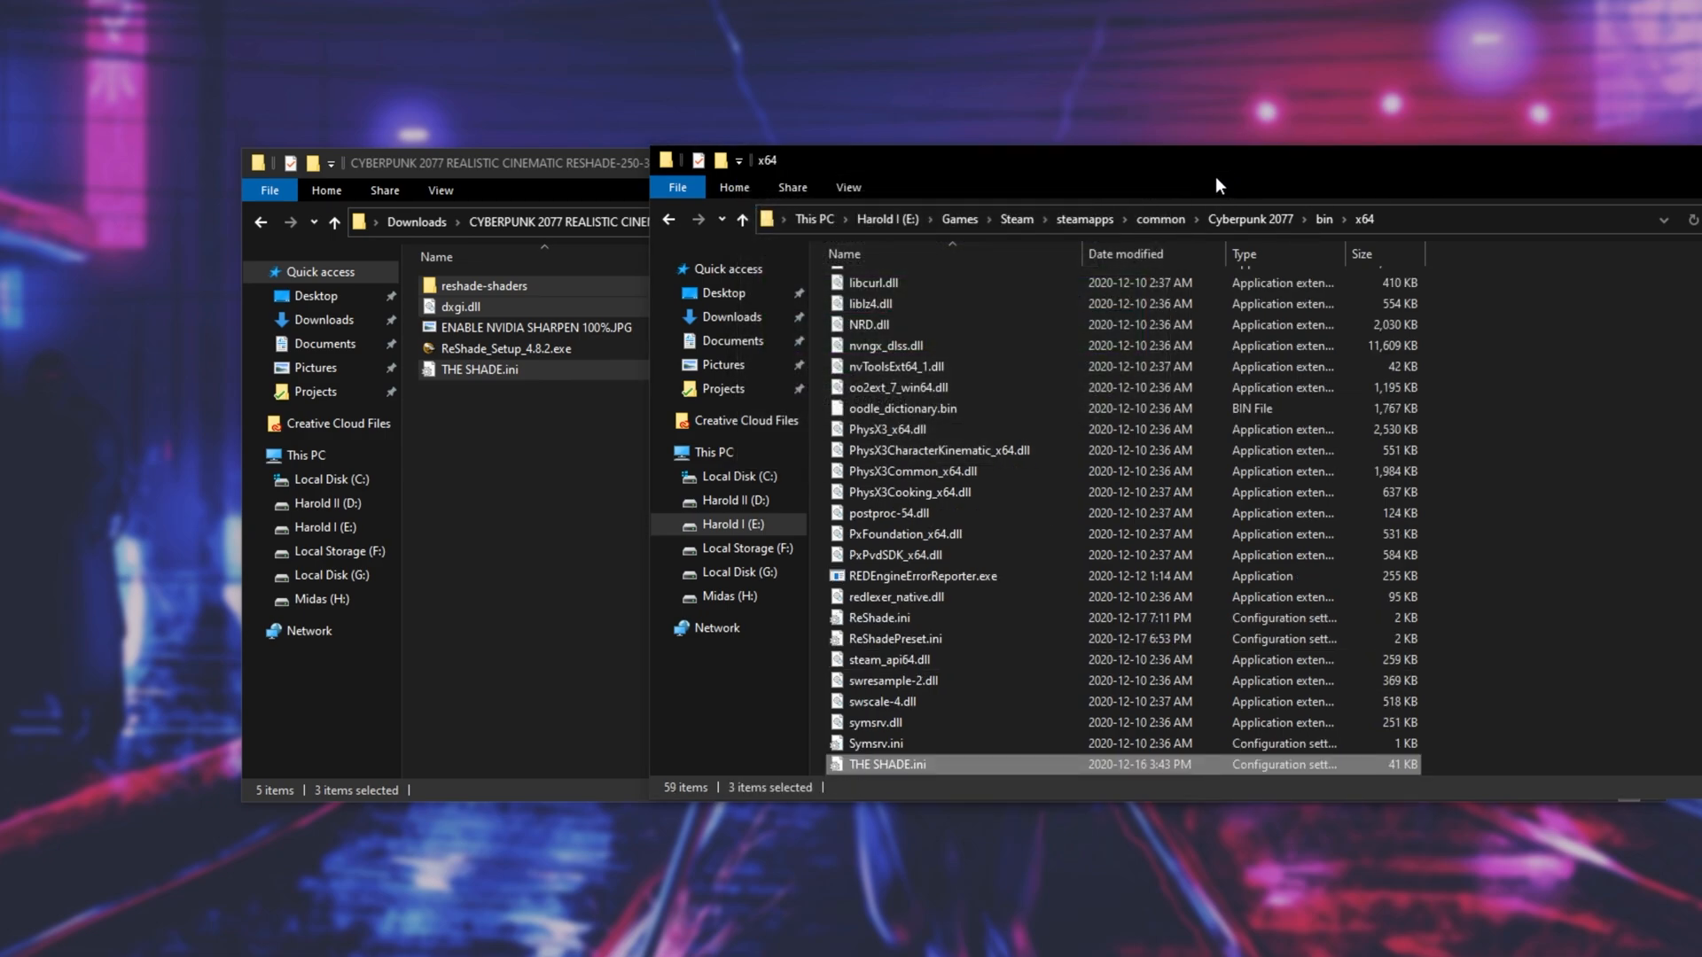
left_click_drag(815, 161, 407, 165)
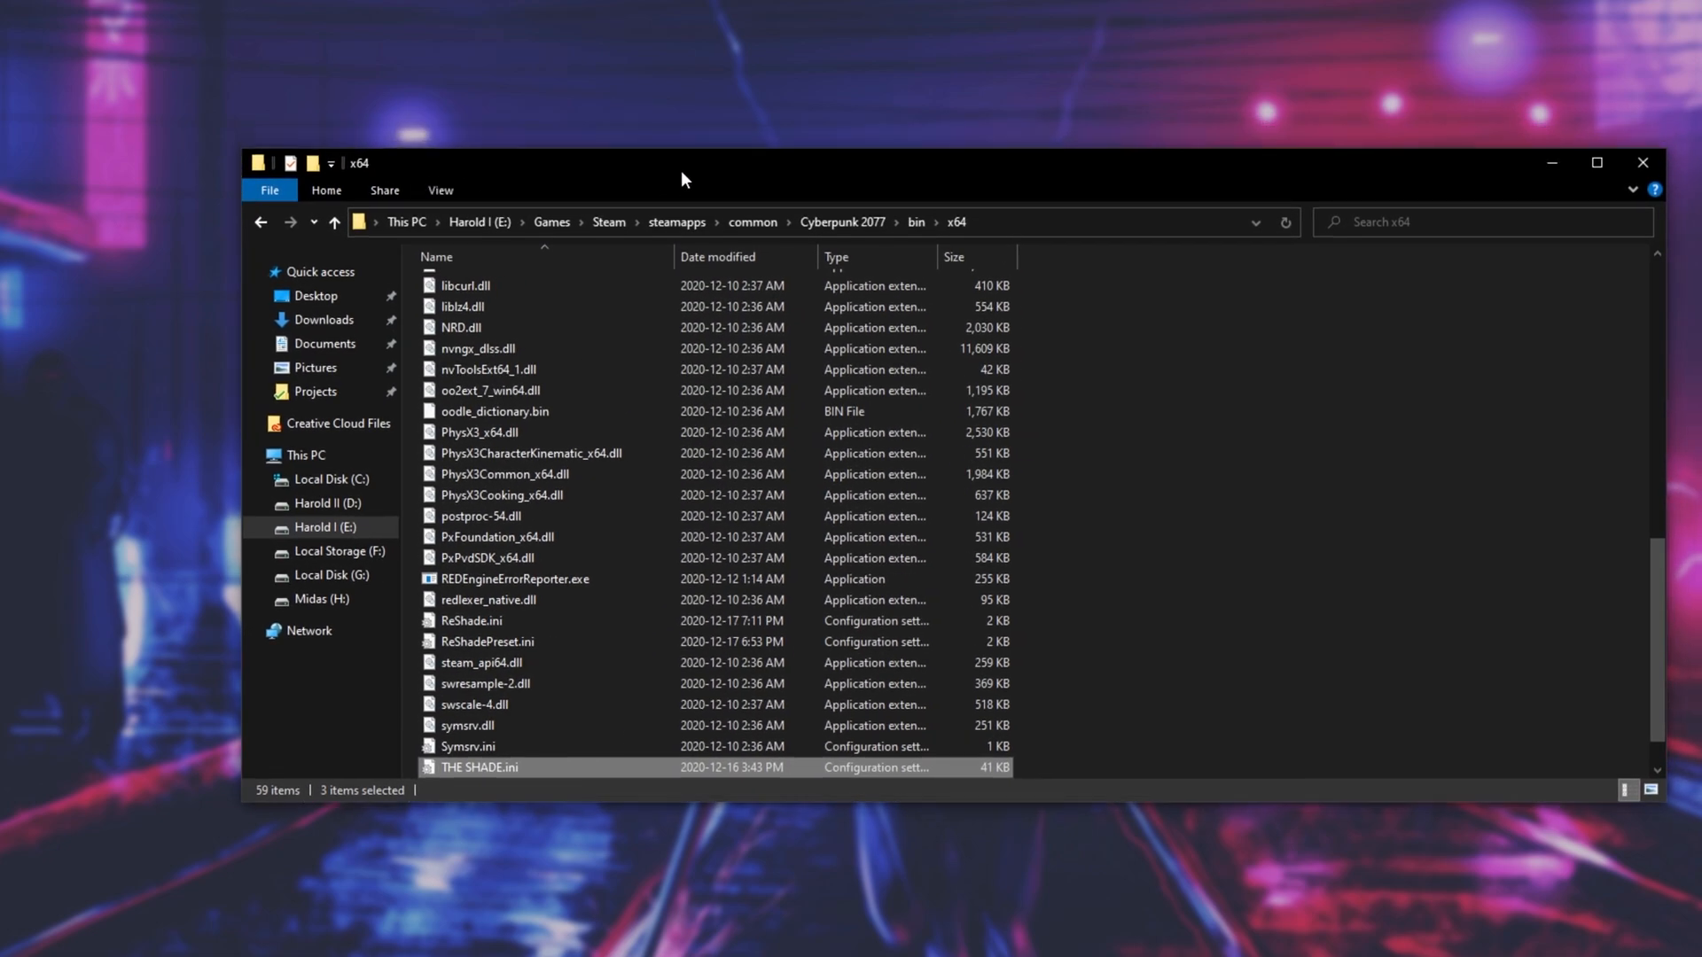